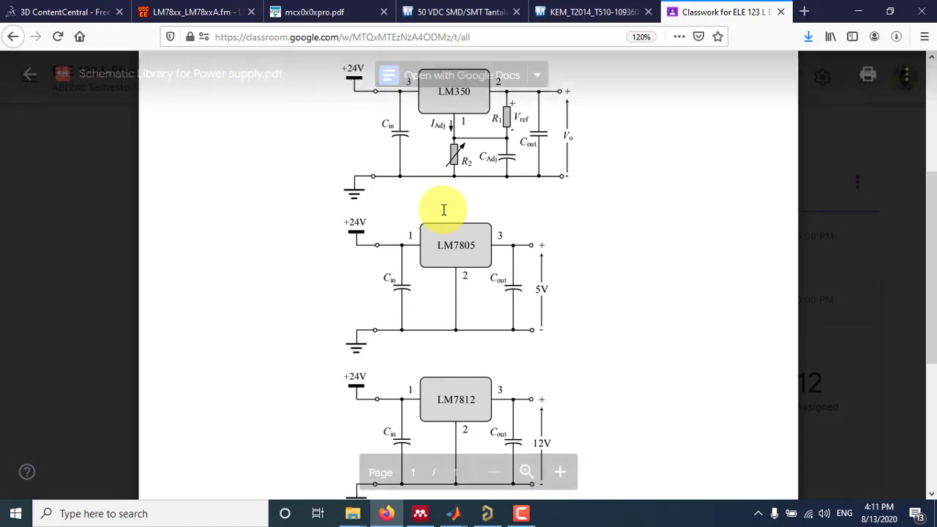
# Review the regulator circuits in the schematic PDF, then switch to Altium Designer and view each component symbol in Reg_Library.SchLib.
pyautogui.scroll(2, 444, 210)
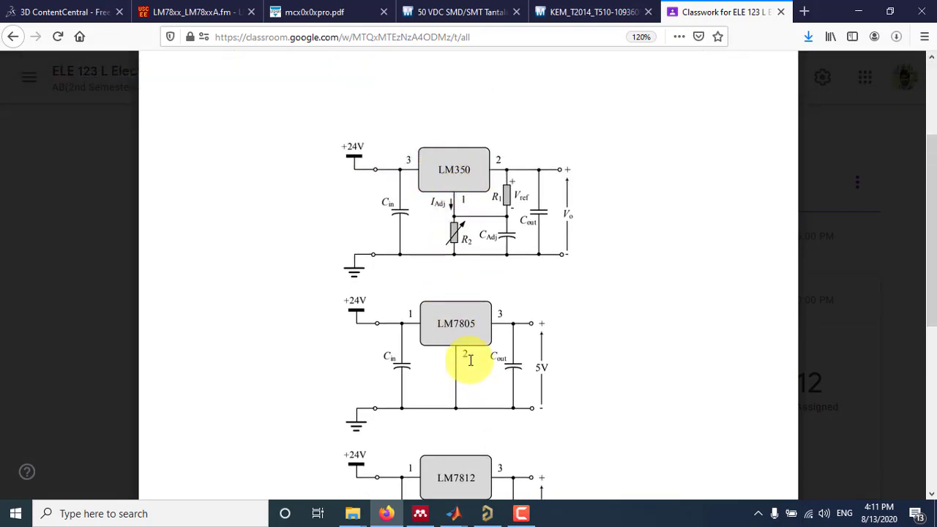
pyautogui.scroll(-2, 467, 363)
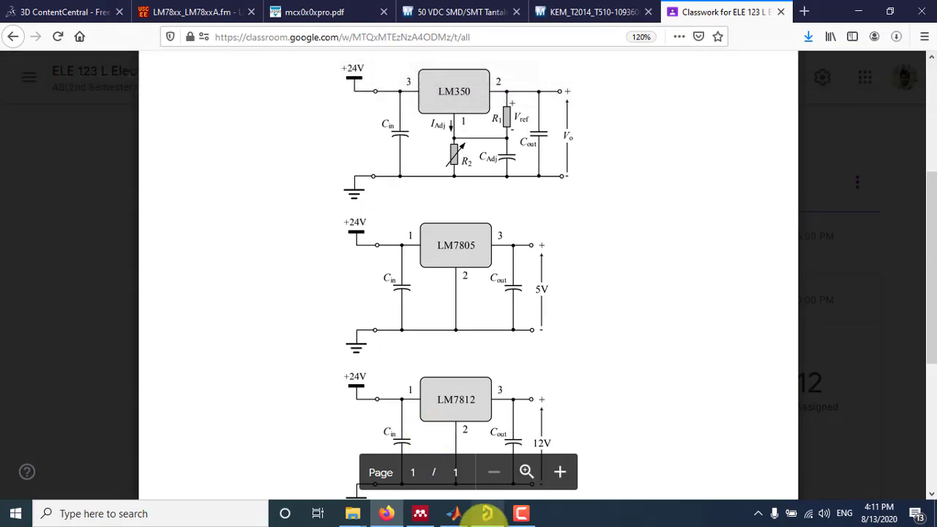
pyautogui.click(486, 512)
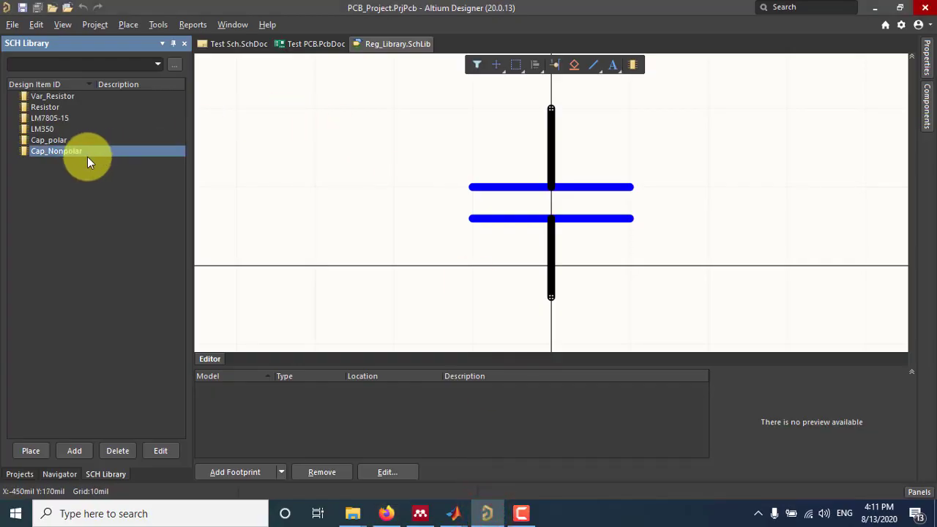
pyautogui.click(54, 96)
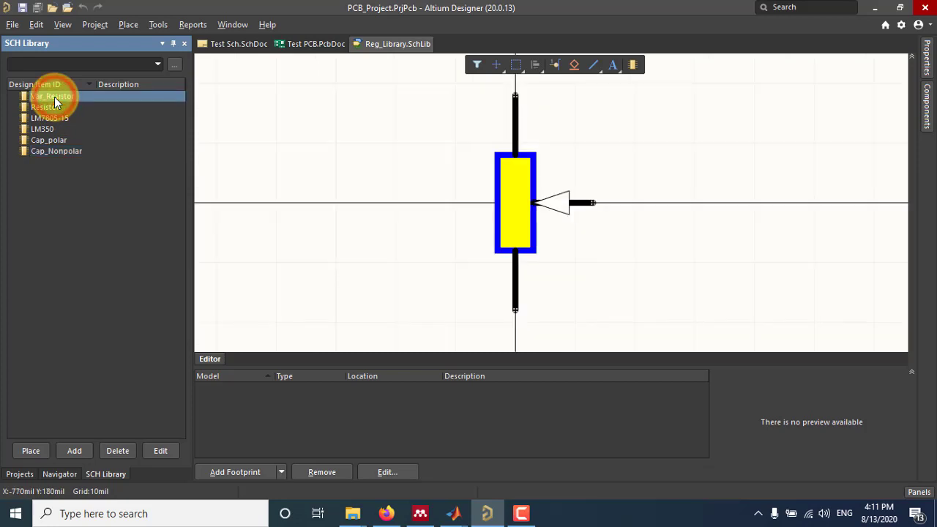
pyautogui.click(43, 106)
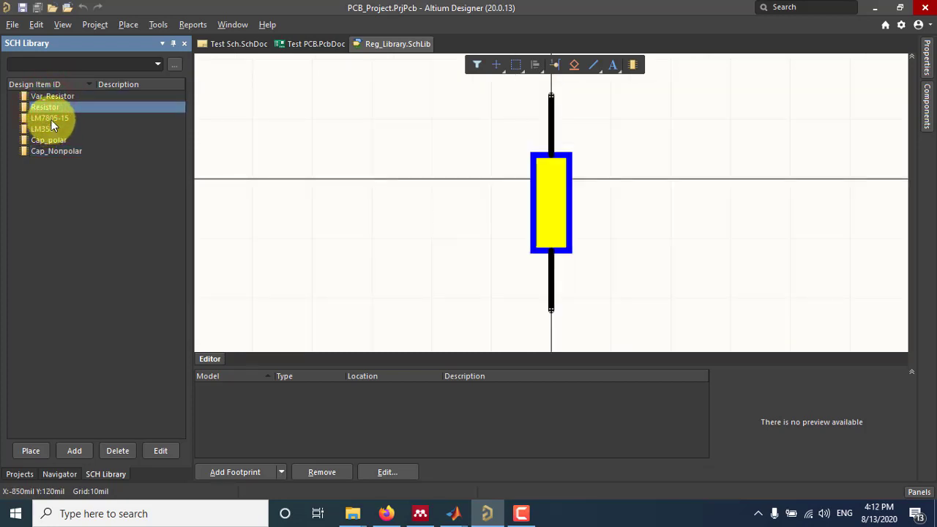
pyautogui.click(49, 118)
pyautogui.click(43, 130)
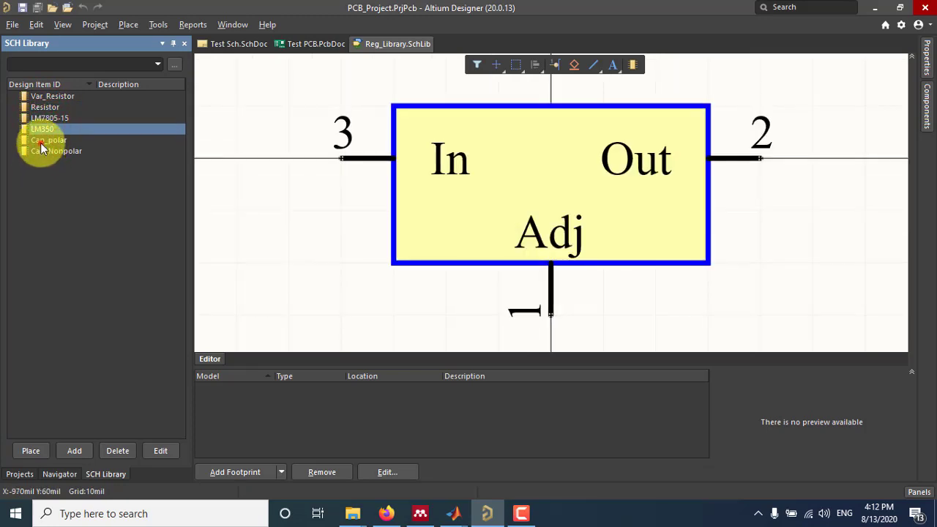
pyautogui.click(43, 142)
pyautogui.click(44, 154)
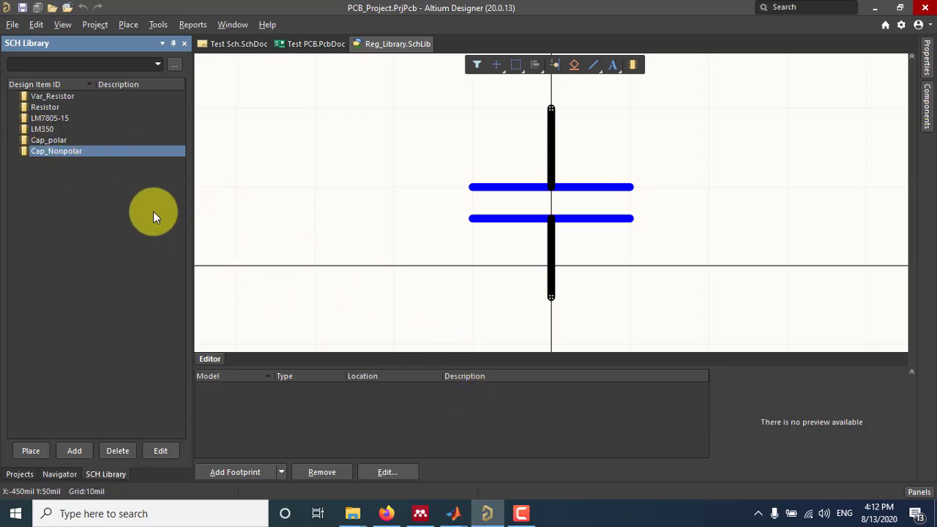
pyautogui.click(61, 118)
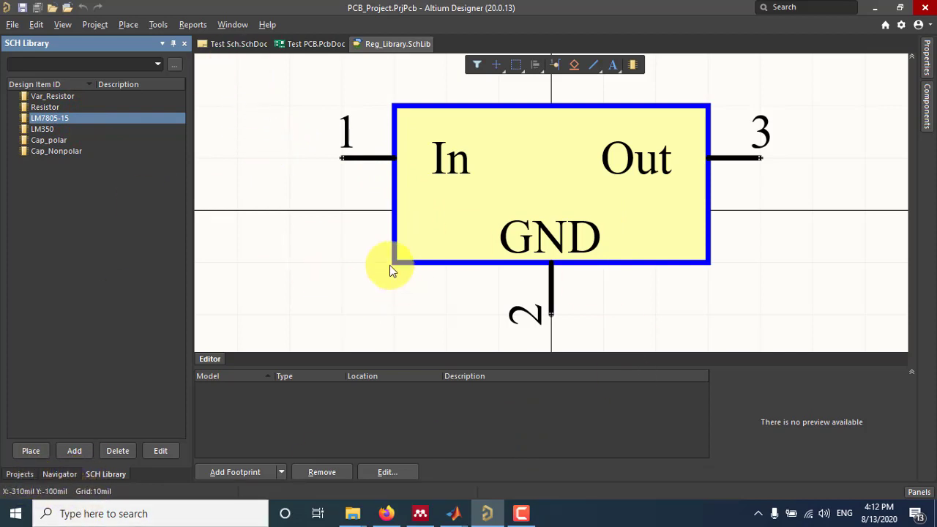
# Add a new PCB library document to PCB_Project.
pyautogui.click(20, 474)
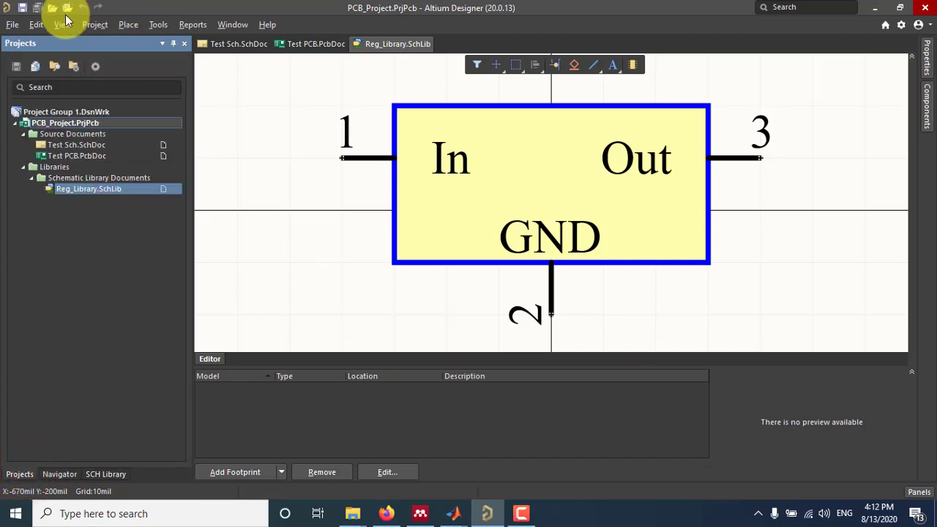
pyautogui.click(11, 25)
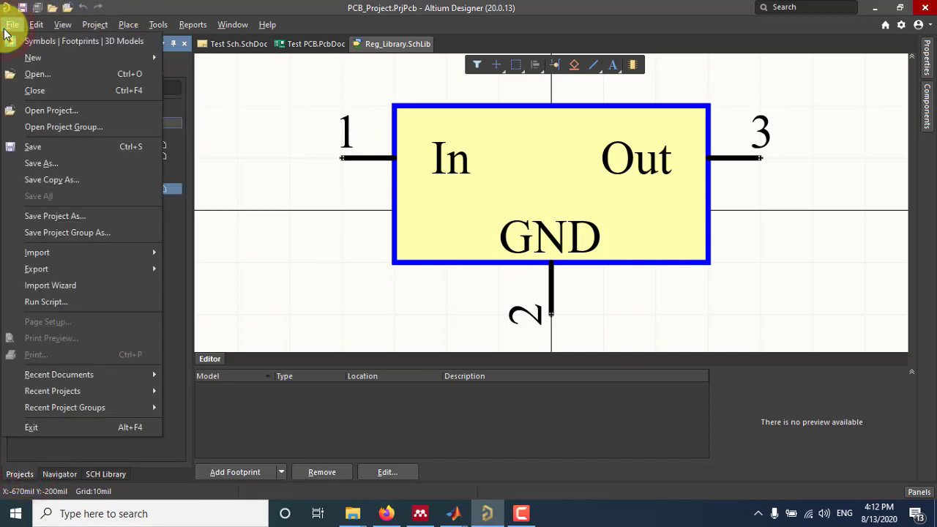
pyautogui.moveTo(15, 59)
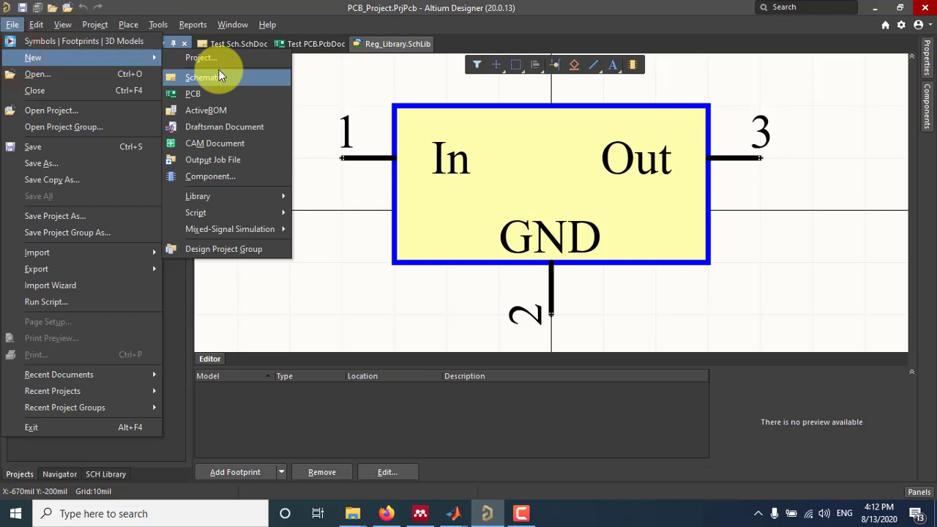
pyautogui.moveTo(220, 195)
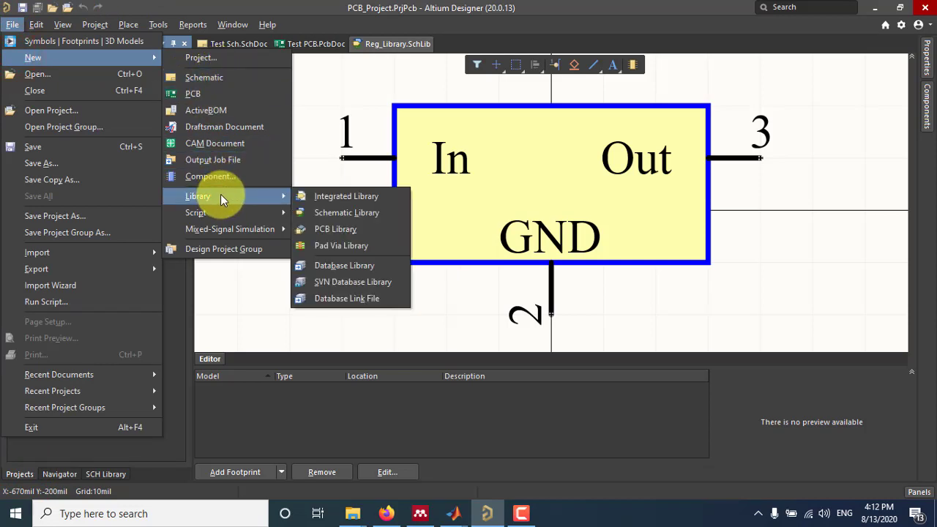
pyautogui.click(342, 231)
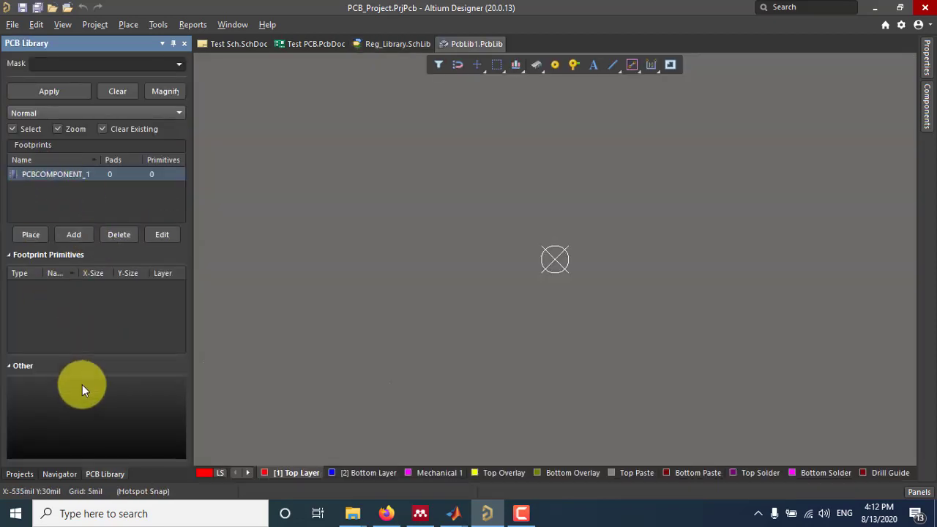
# Look through the project's source and library documents, opening the schematic, PCB, schematic library and new PCB library in turn.
pyautogui.click(27, 476)
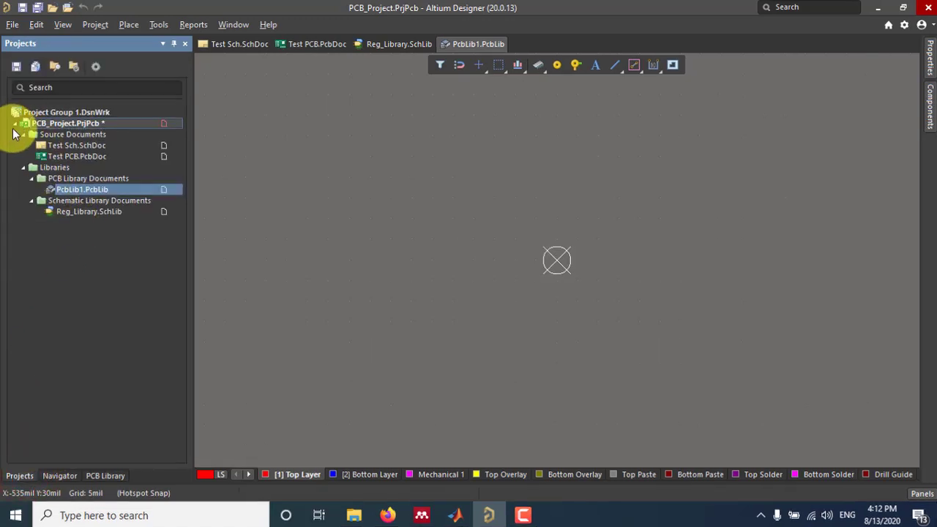
pyautogui.click(24, 133)
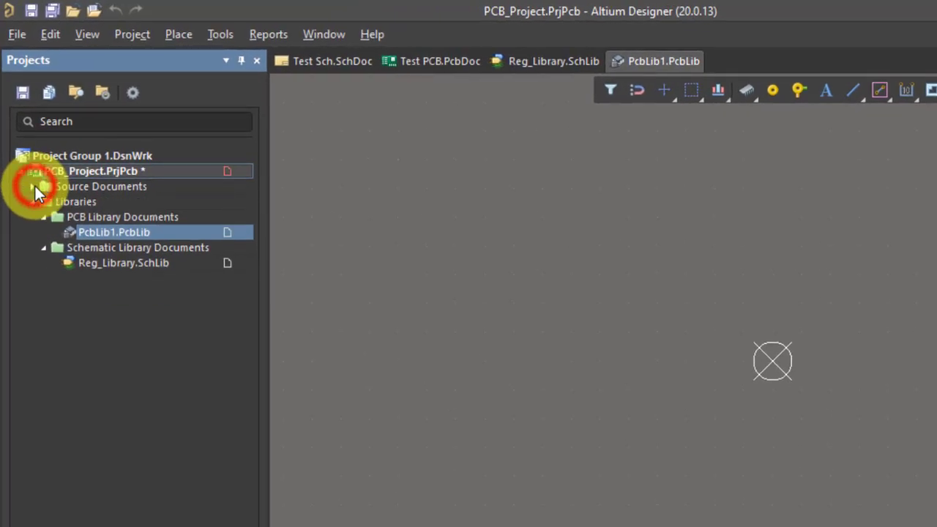
pyautogui.click(34, 186)
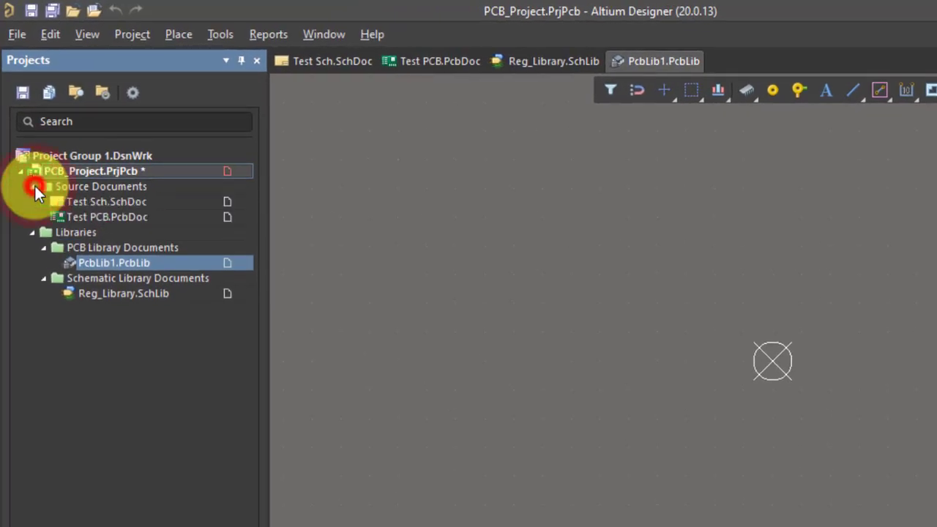
pyautogui.click(119, 202)
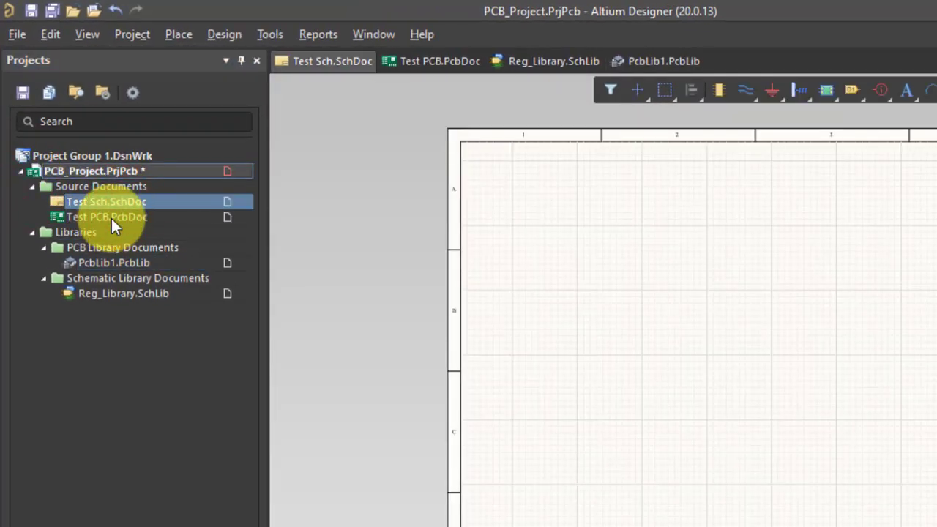
pyautogui.click(111, 217)
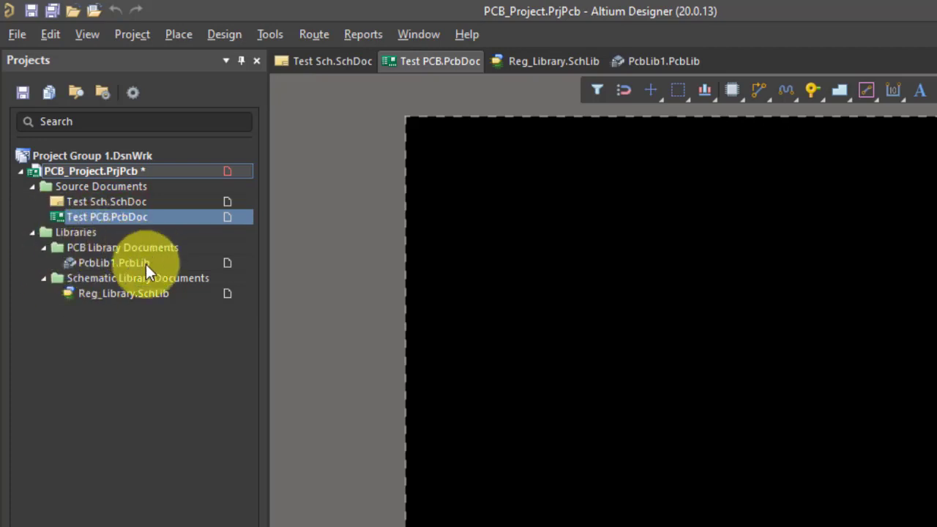
pyautogui.click(101, 261)
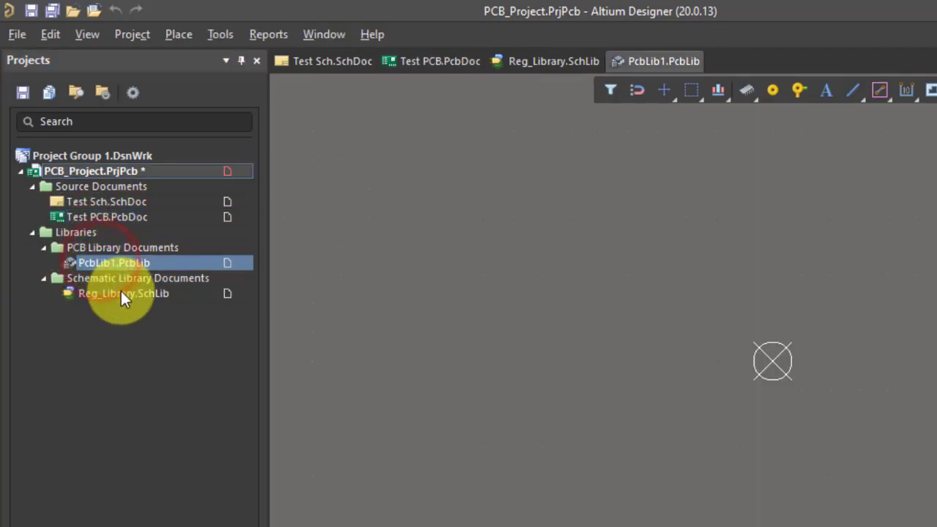
pyautogui.click(121, 292)
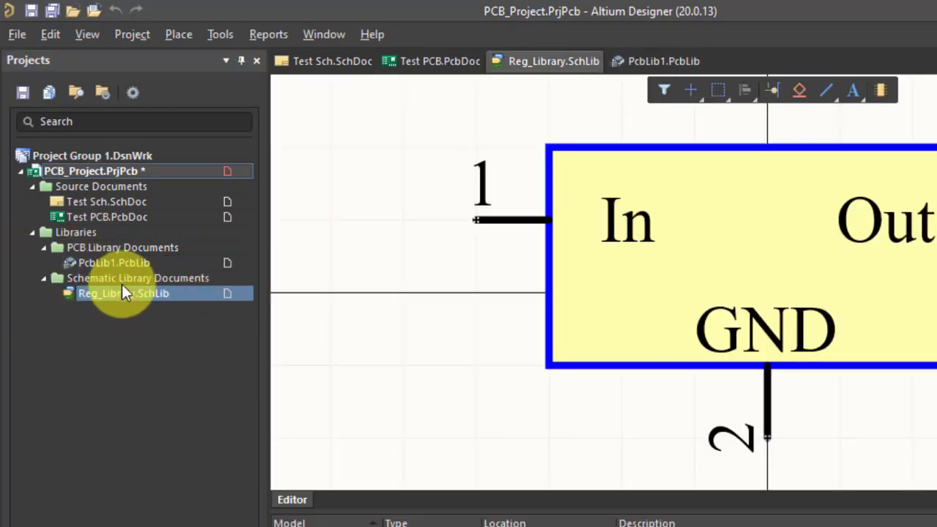
pyautogui.click(115, 262)
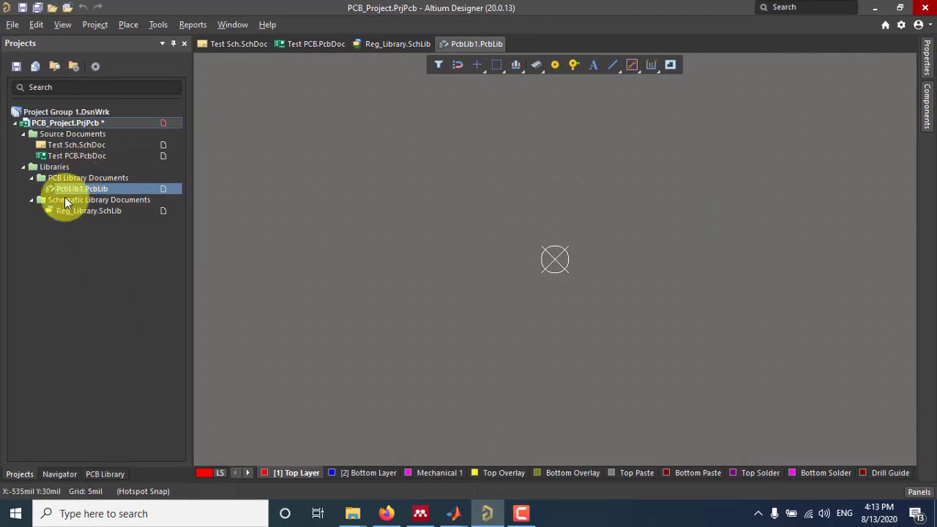
# Rename the default footprint in the new PCB library as TO-220 and set its description to Regulator IC.
pyautogui.click(109, 474)
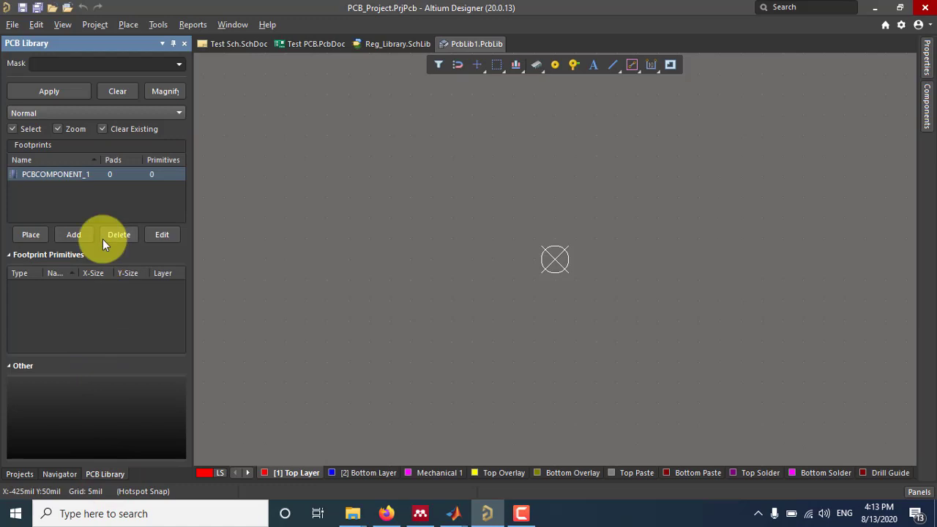
pyautogui.doubleClick(47, 175)
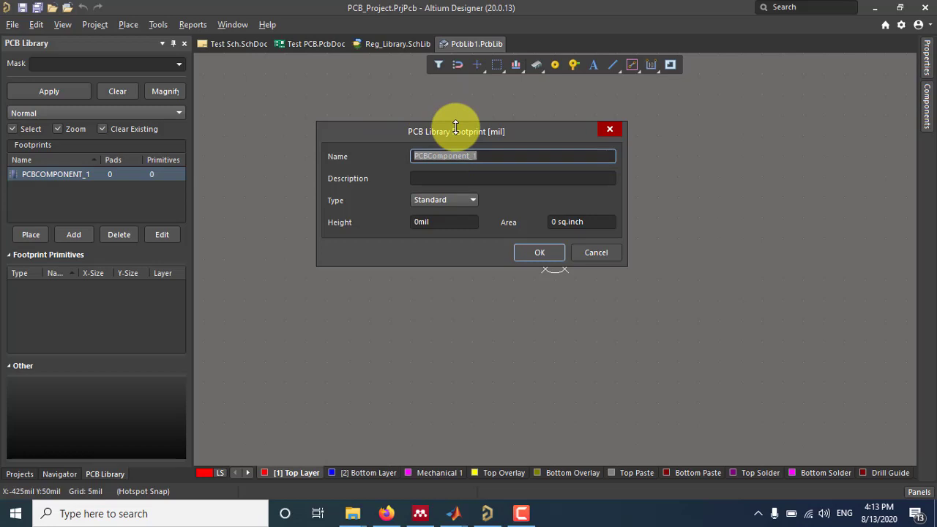
pyautogui.write('R')
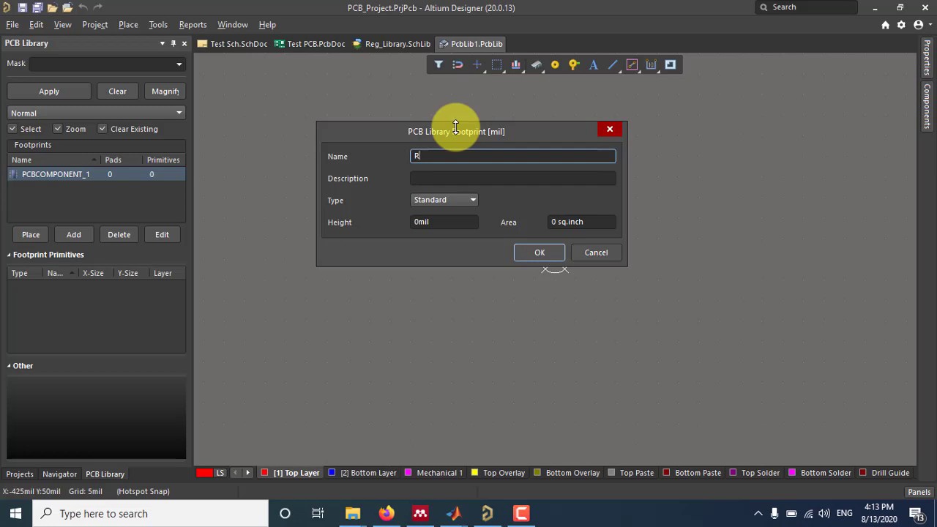
pyautogui.write('TO-220')
pyautogui.click(459, 178)
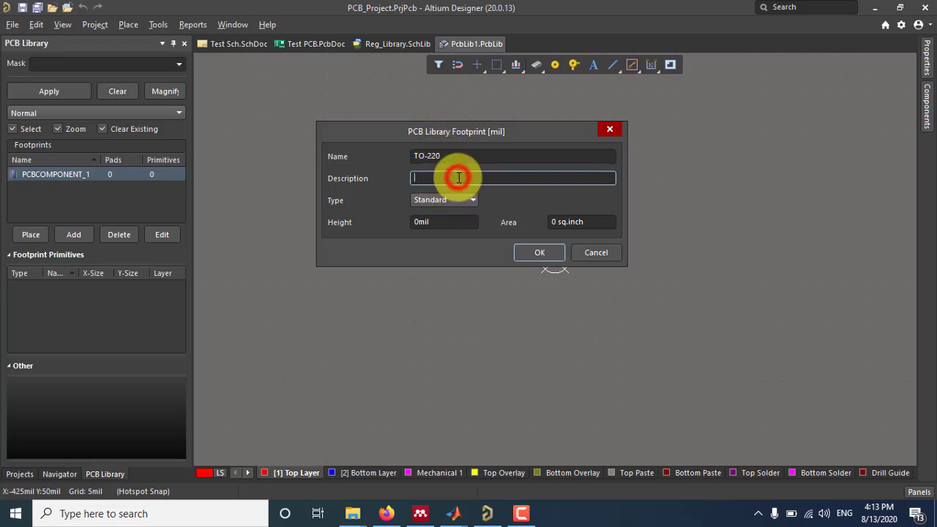
pyautogui.write('Regulator IC')
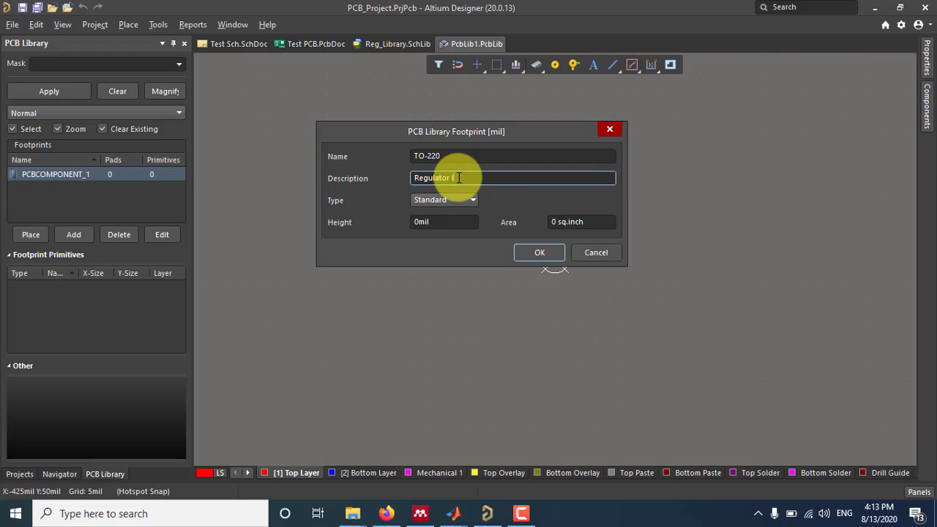
pyautogui.click(552, 257)
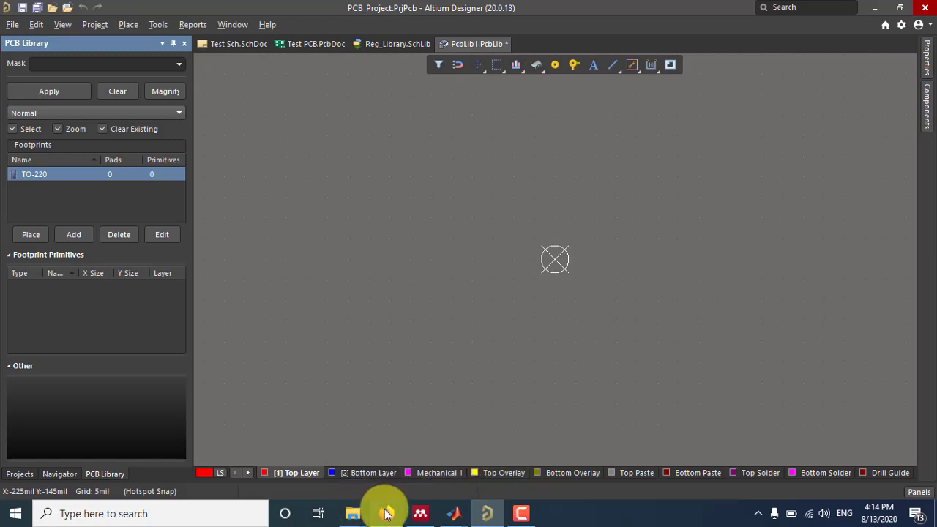
# Switch to Firefox and find the TO-220 mechanical dimensions drawing in the LM78XX datasheet.
pyautogui.moveTo(388, 513)
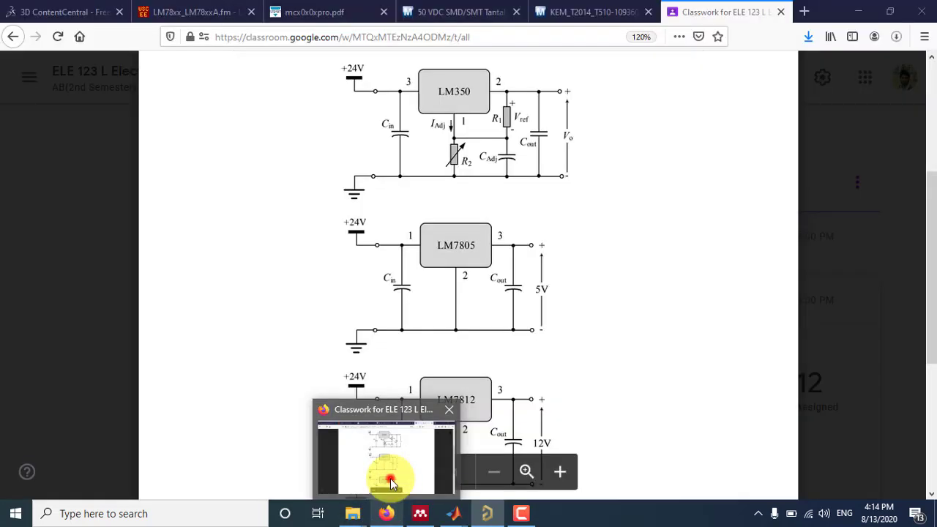
pyautogui.click(391, 461)
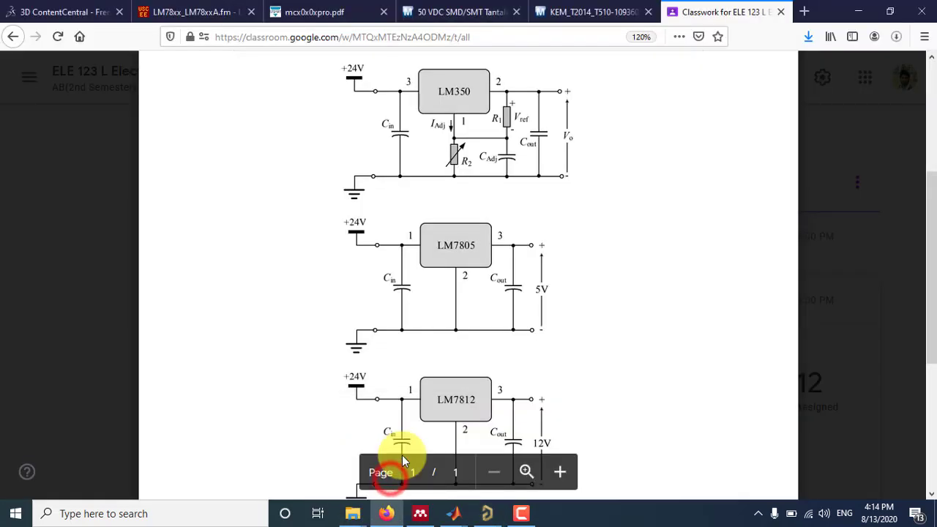
pyautogui.click(185, 11)
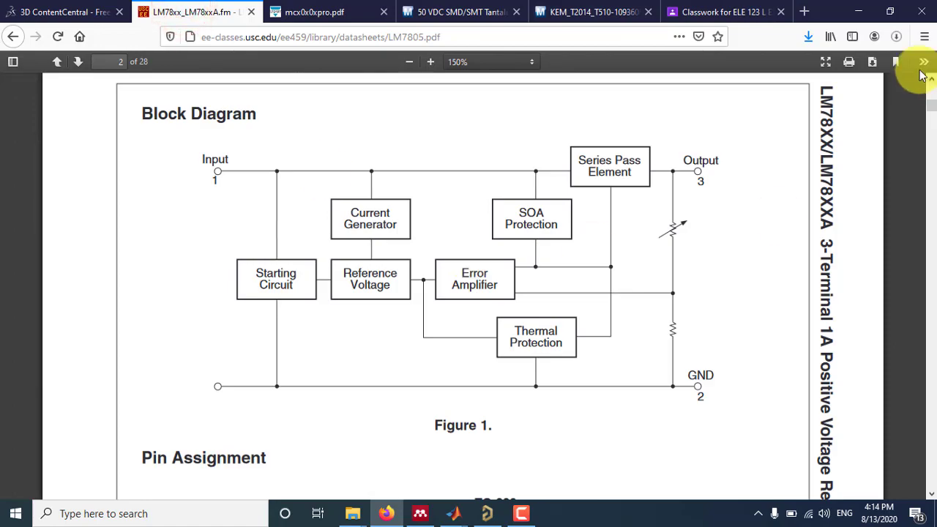
pyautogui.moveTo(931, 104); pyautogui.dragTo(932, 394)
pyautogui.scroll(-12, 782, 225)
pyautogui.scroll(-10, 916, 387)
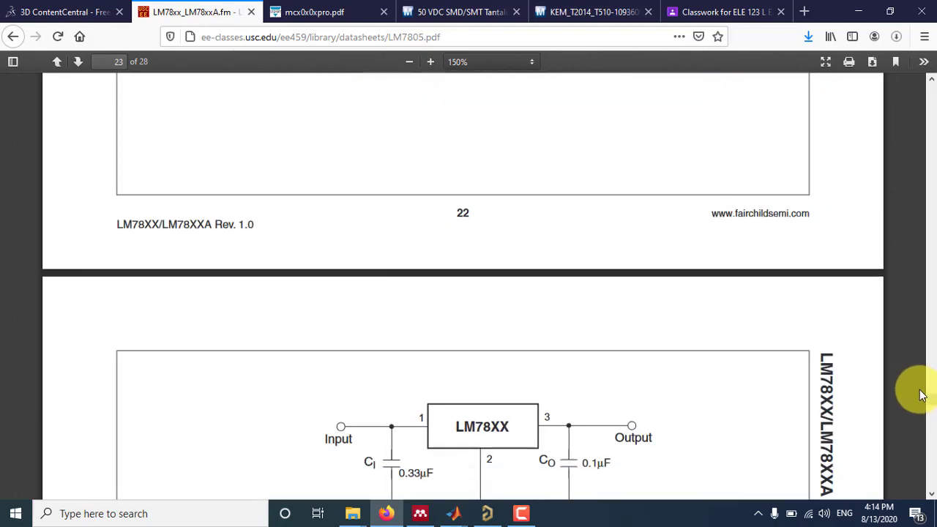
pyautogui.scroll(-15, 921, 412)
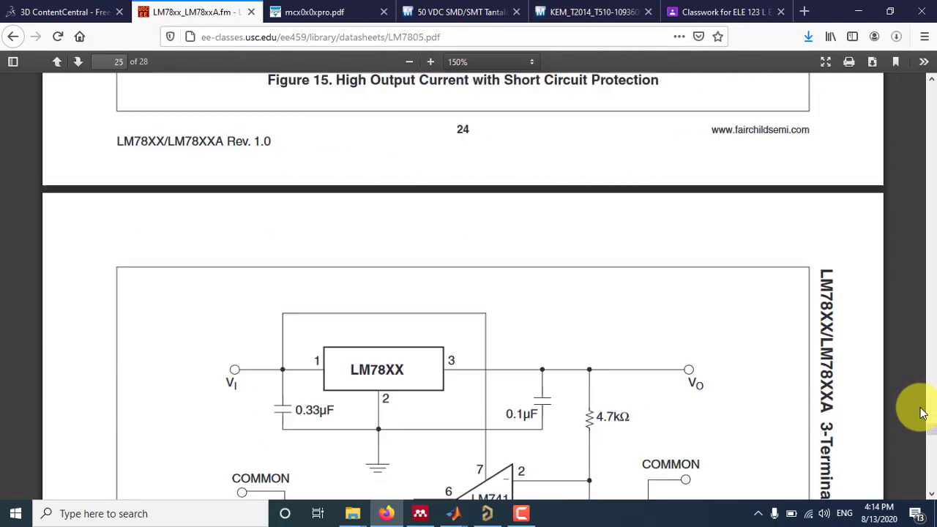
pyautogui.scroll(-15, 921, 412)
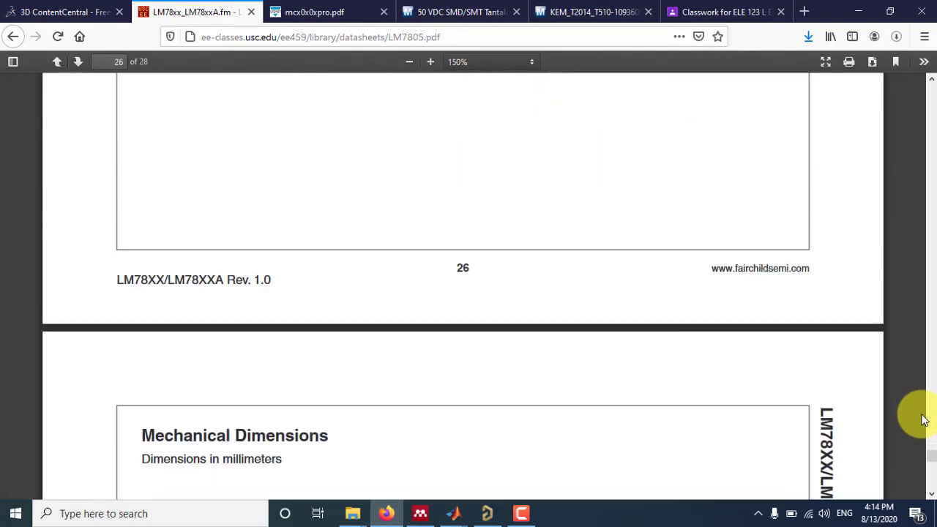
pyautogui.scroll(3, 921, 412)
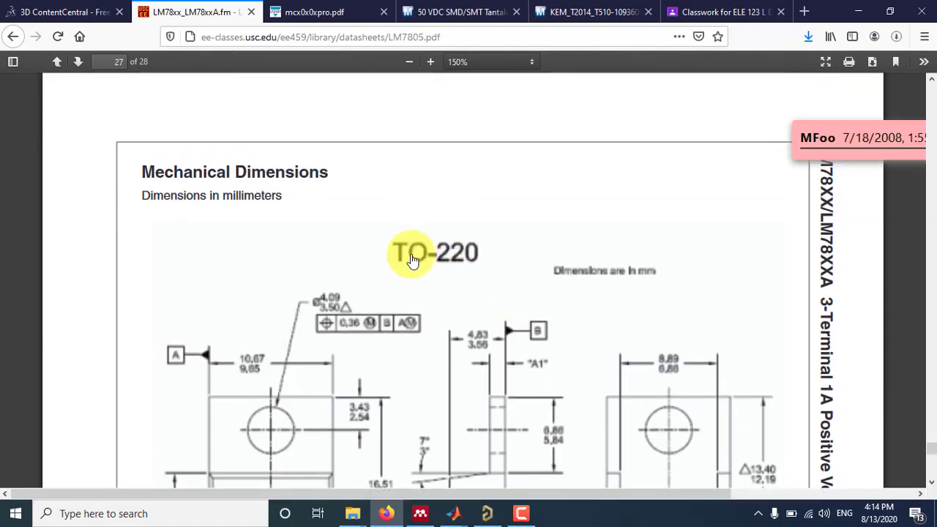
pyautogui.scroll(-5, 459, 262)
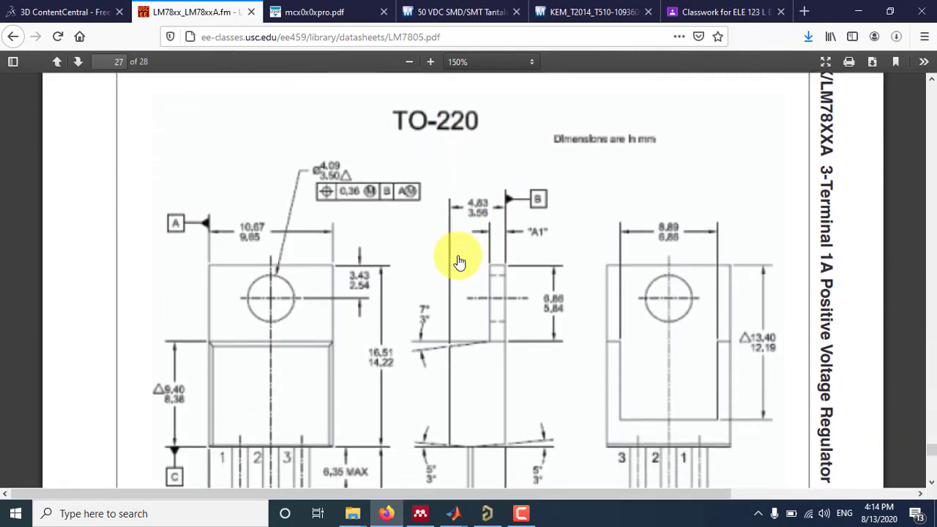
# Examine the TO-220 drawing in the datasheet for body size, lead width, lead thickness and pin spacing.
pyautogui.scroll(-3, 459, 262)
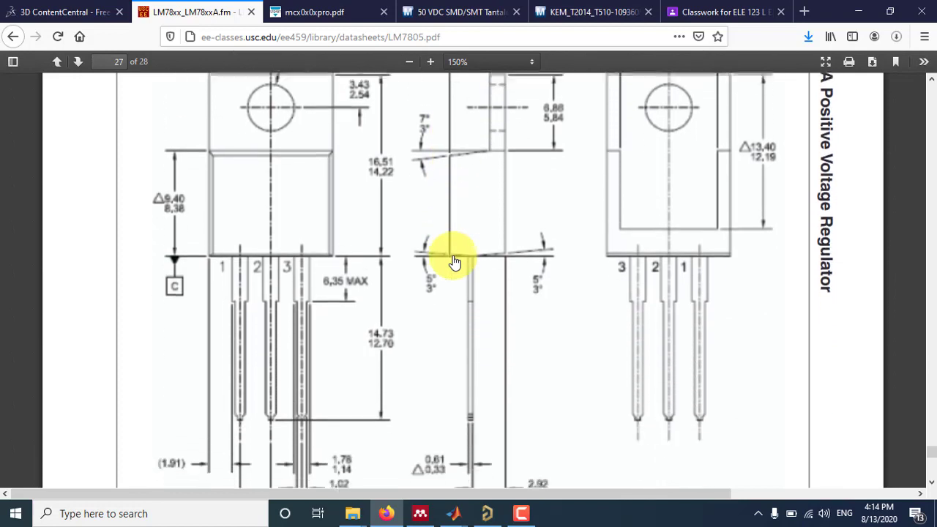
pyautogui.scroll(-4, 318, 310)
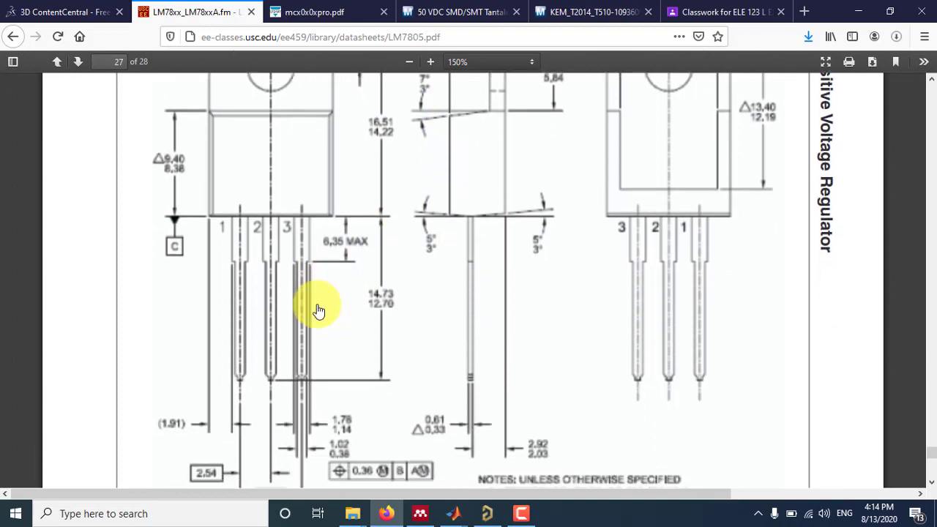
pyautogui.scroll(-9, 318, 310)
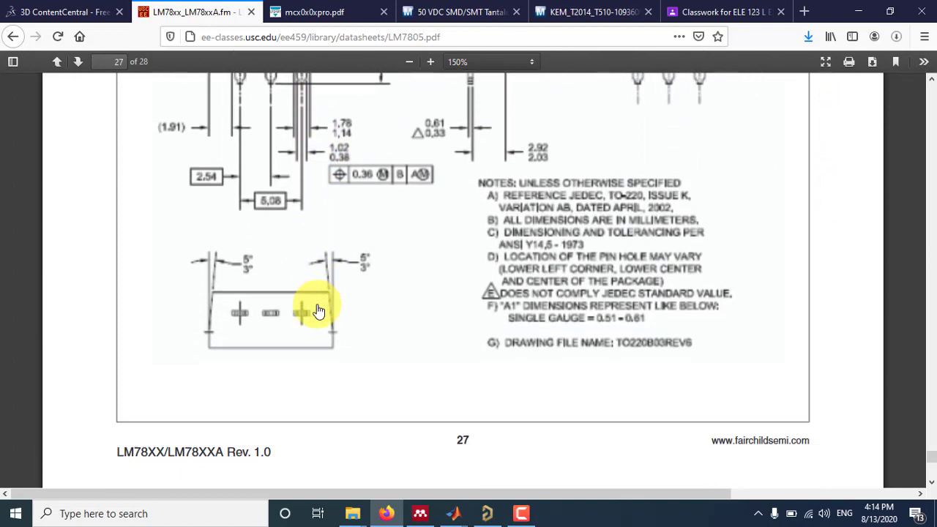
pyautogui.scroll(-1, 318, 310)
pyautogui.scroll(11, 318, 310)
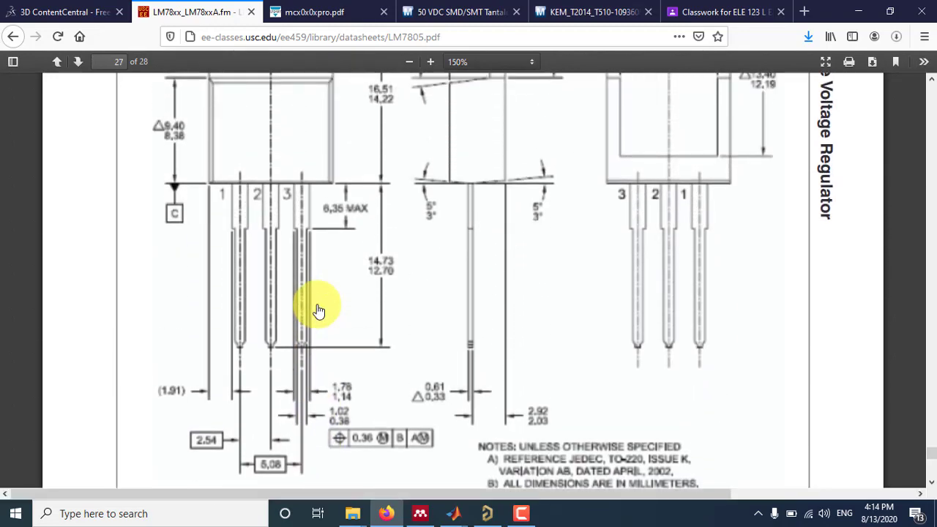
pyautogui.scroll(2, 318, 309)
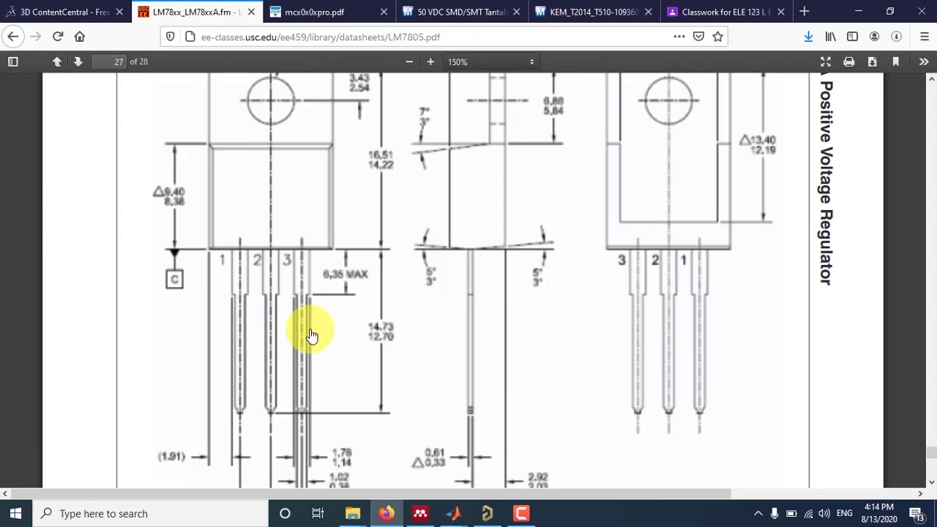
pyautogui.scroll(2, 311, 335)
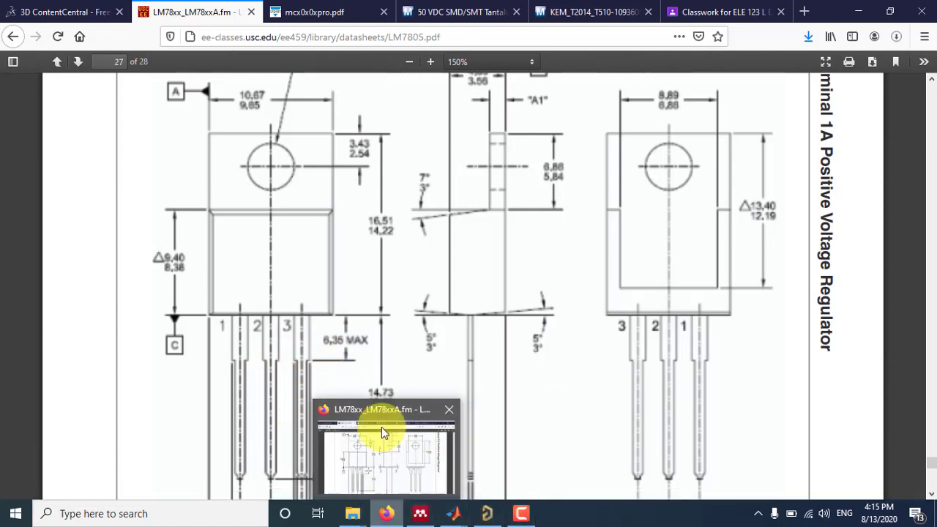
pyautogui.scroll(-2, 435, 344)
pyautogui.scroll(-2, 434, 345)
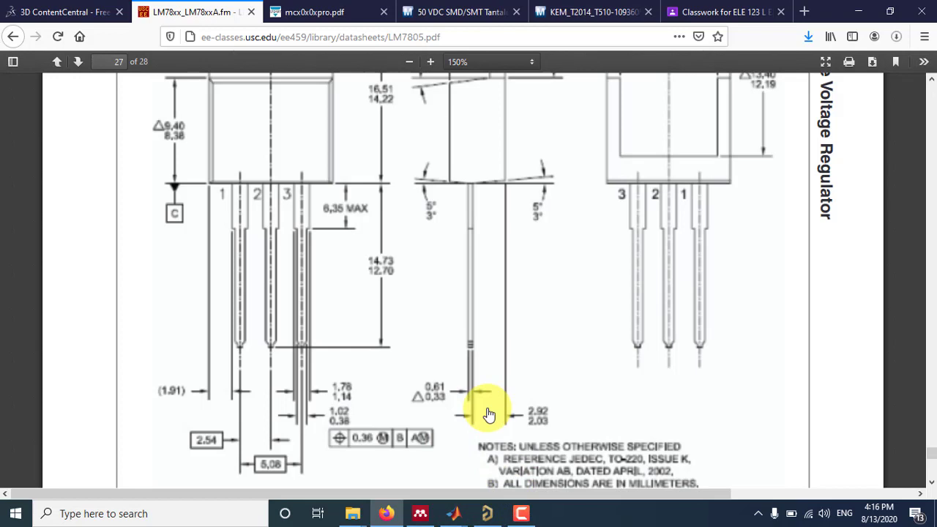
pyautogui.click(519, 513)
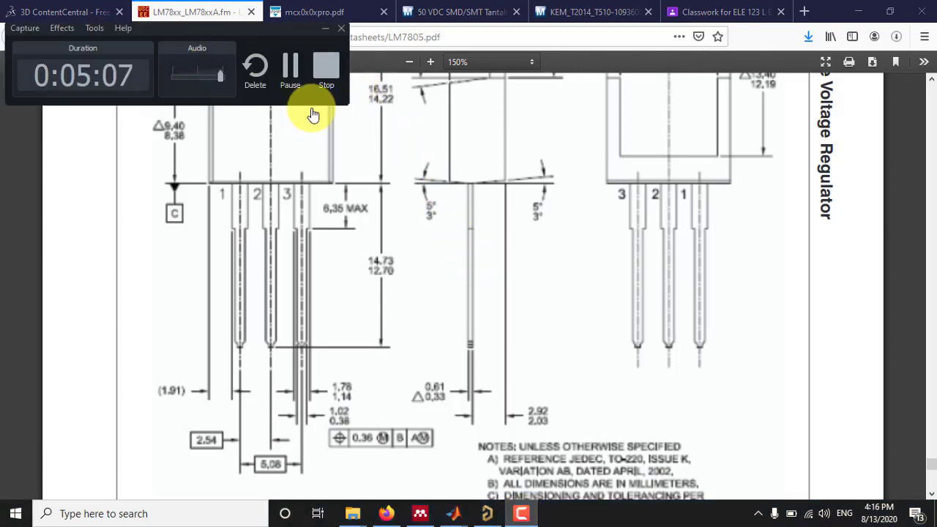
pyautogui.click(288, 67)
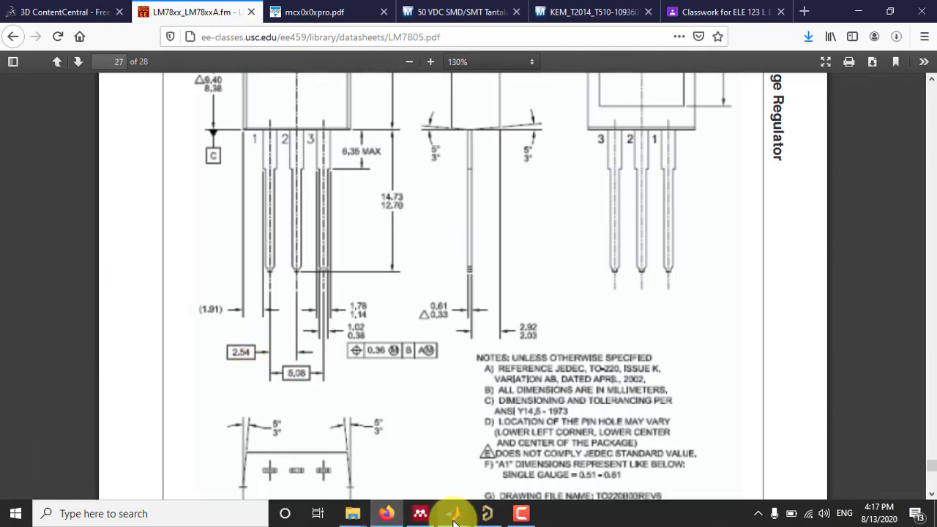
# Switch to Altium Designer, start the Footprint Wizard for the PCB library and set its unit to Metric (mm).
pyautogui.click(485, 514)
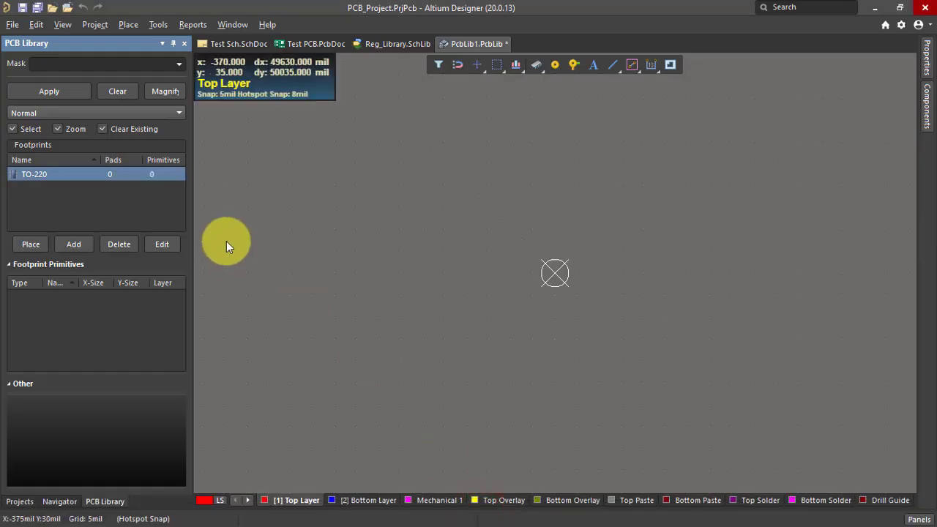
pyautogui.click(156, 23)
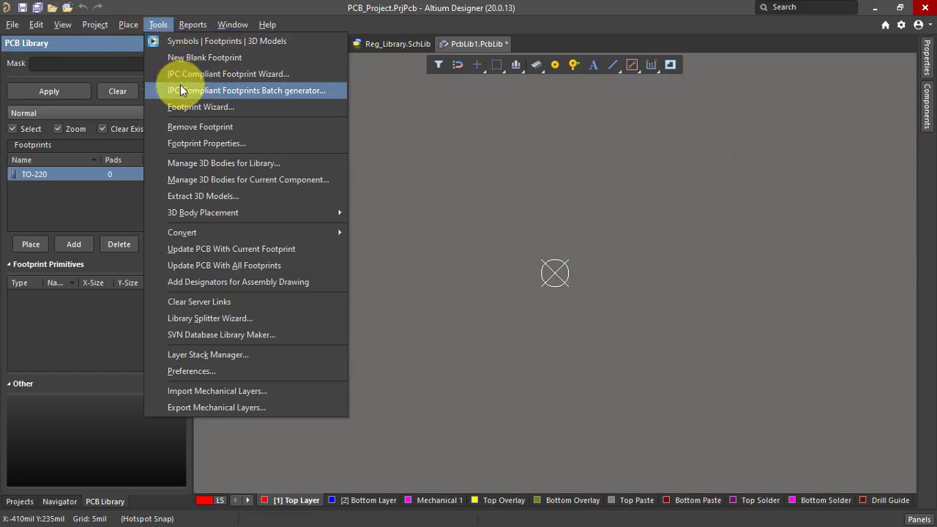
pyautogui.click(211, 107)
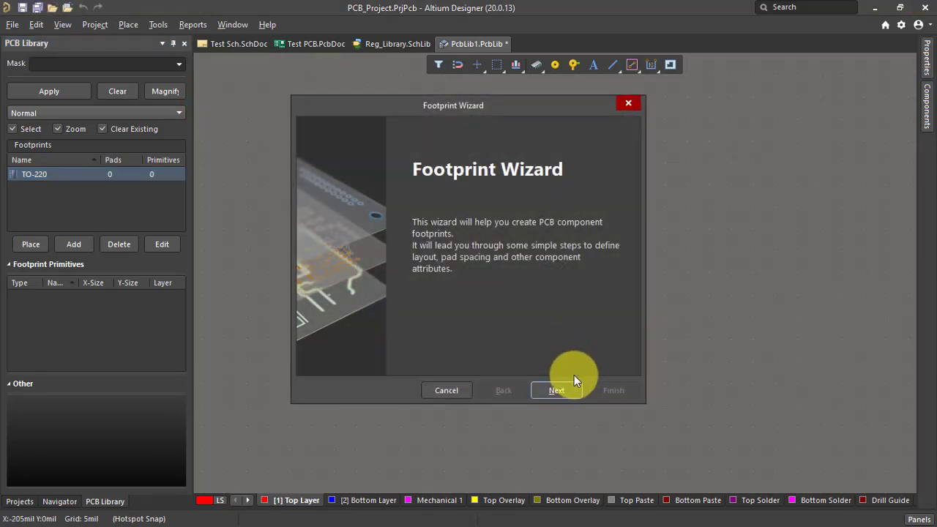
pyautogui.click(554, 391)
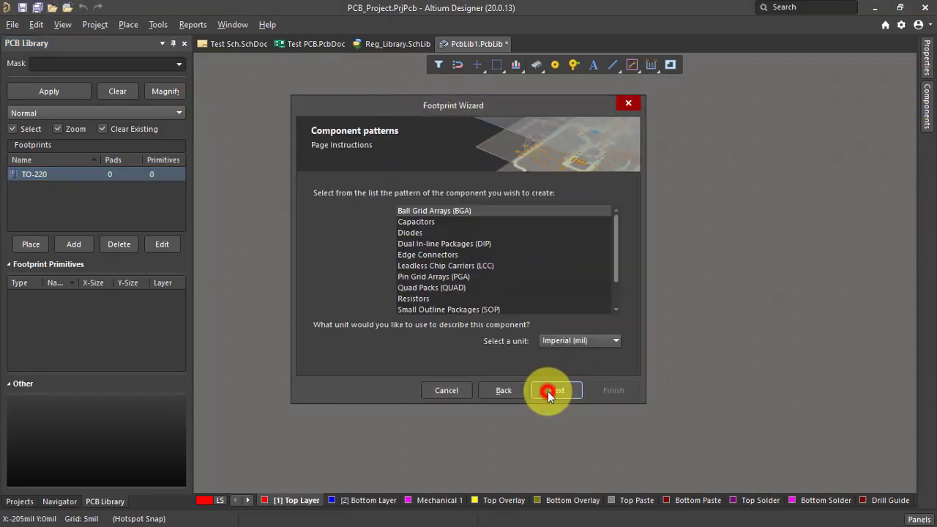
pyautogui.click(541, 341)
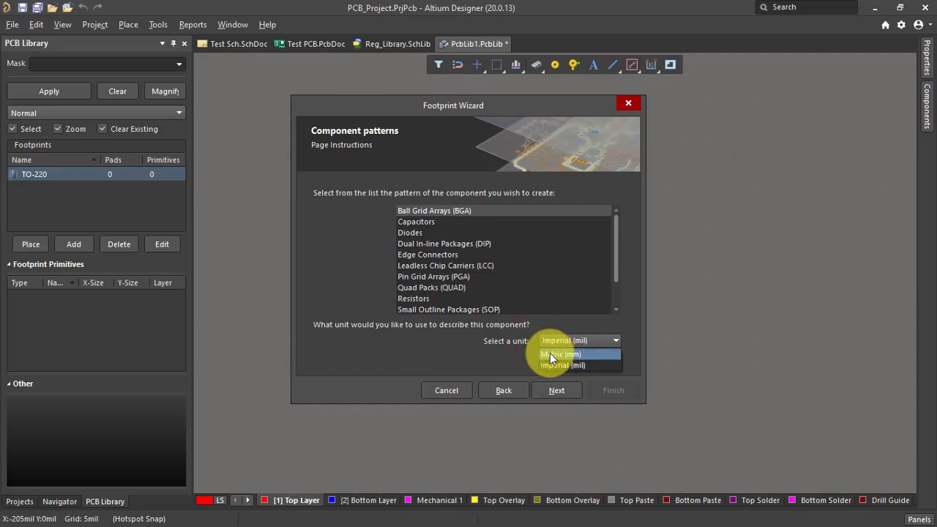
pyautogui.click(551, 355)
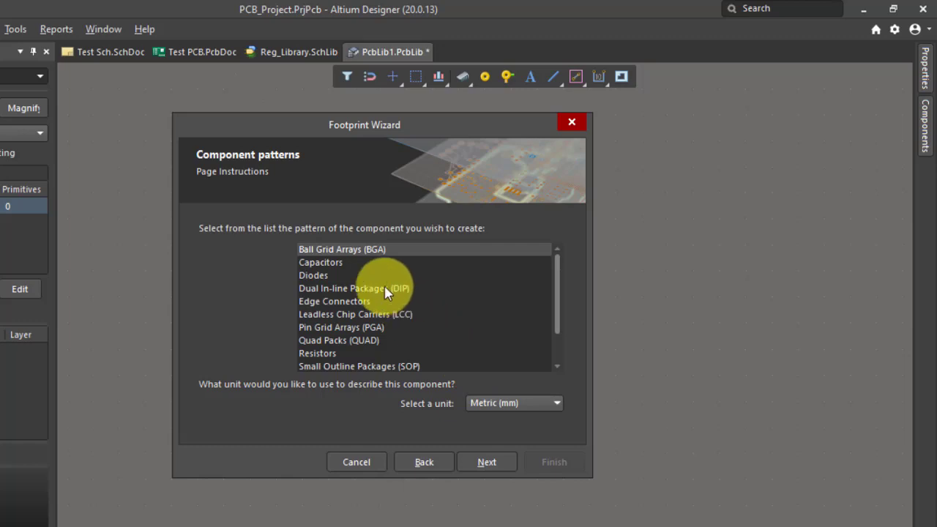
# Switch the wizard's unit to Imperial (mil) and back to Metric (mm).
pyautogui.click(481, 402)
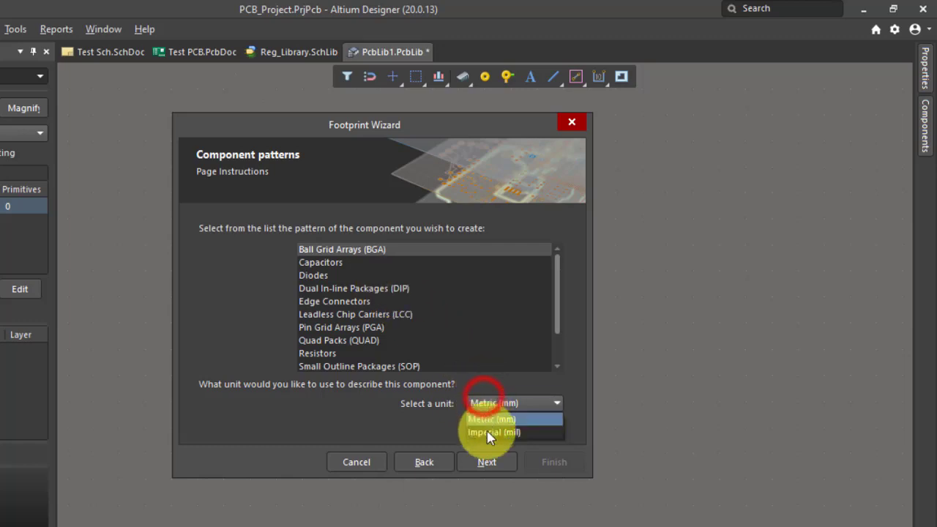
pyautogui.click(489, 435)
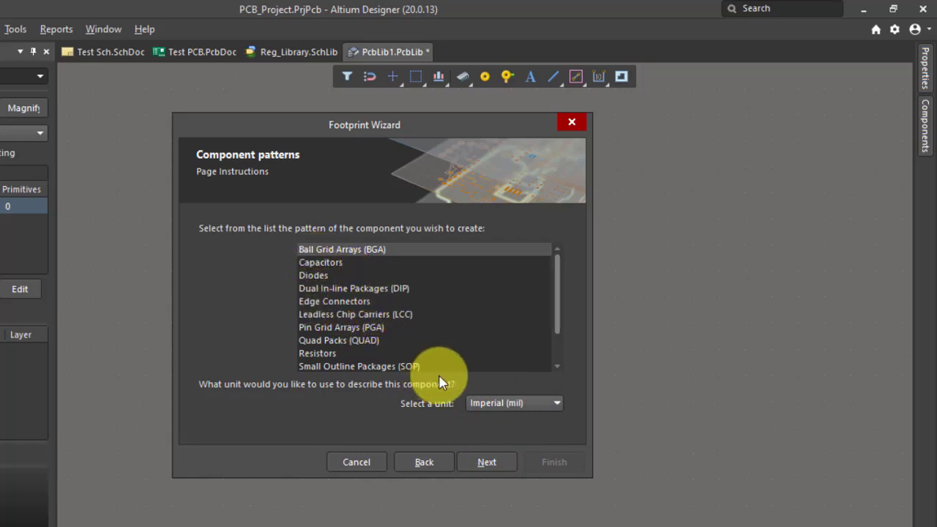
pyautogui.click(550, 404)
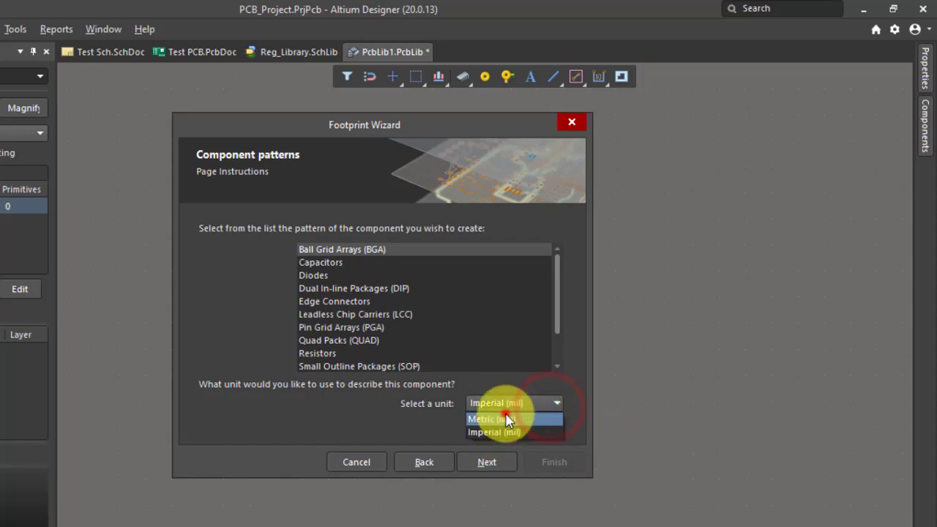
pyautogui.click(505, 419)
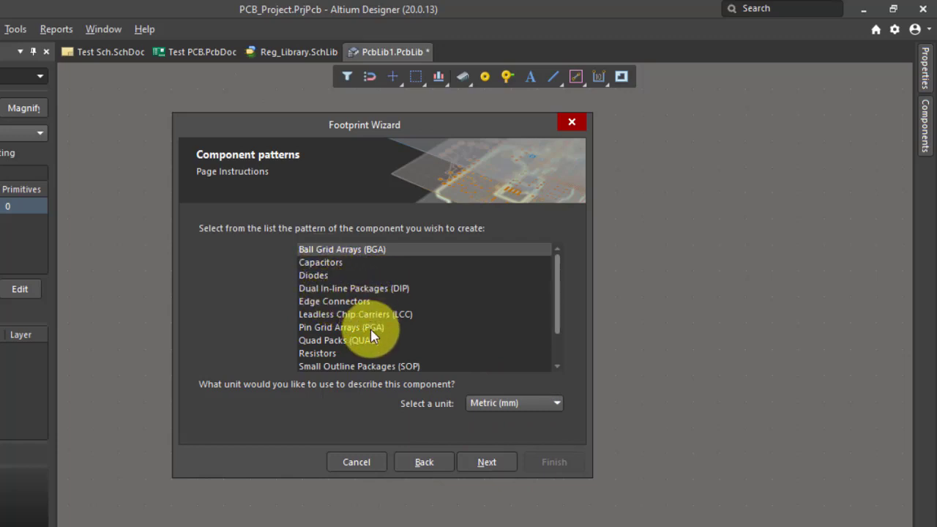
# Choose Dual In-line Packages (DIP) as the component pattern and continue to the pad dimensions.
pyautogui.scroll(-1, 370, 328)
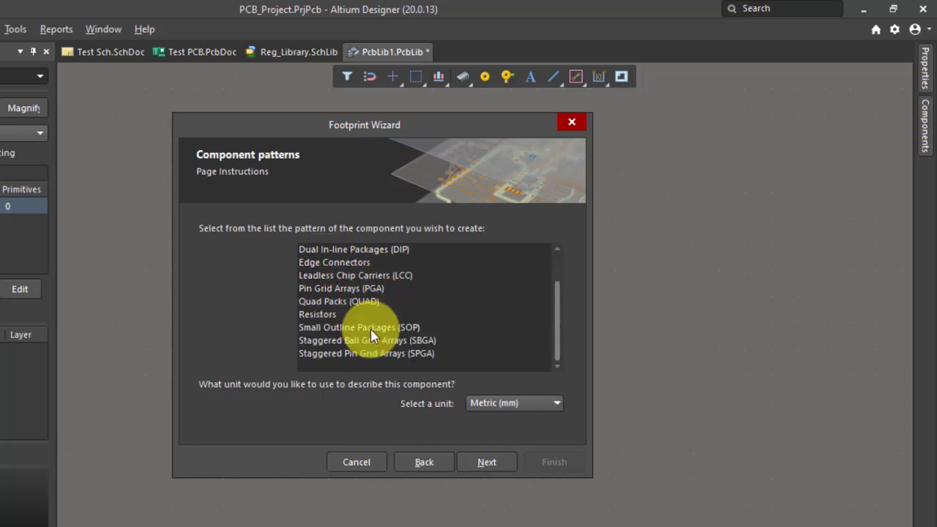
pyautogui.click(320, 316)
pyautogui.scroll(1, 378, 290)
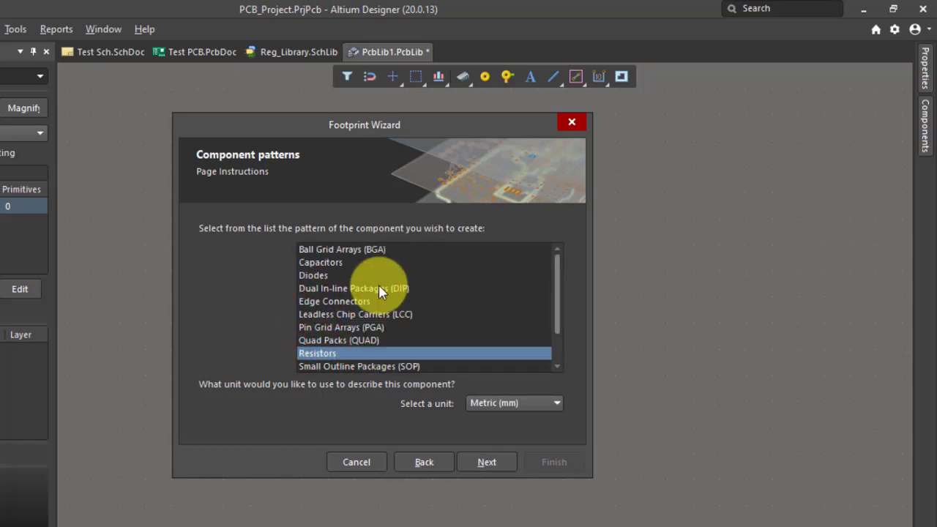
pyautogui.click(324, 288)
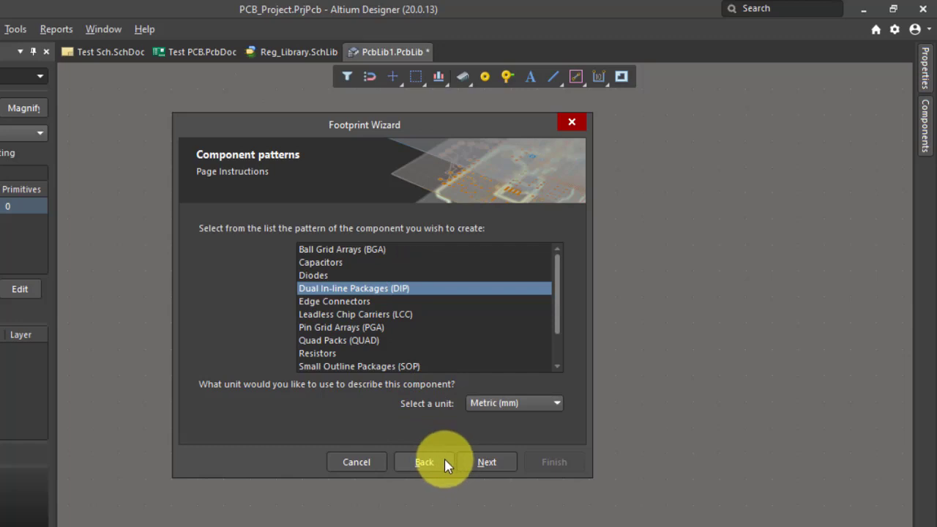
pyautogui.click(487, 462)
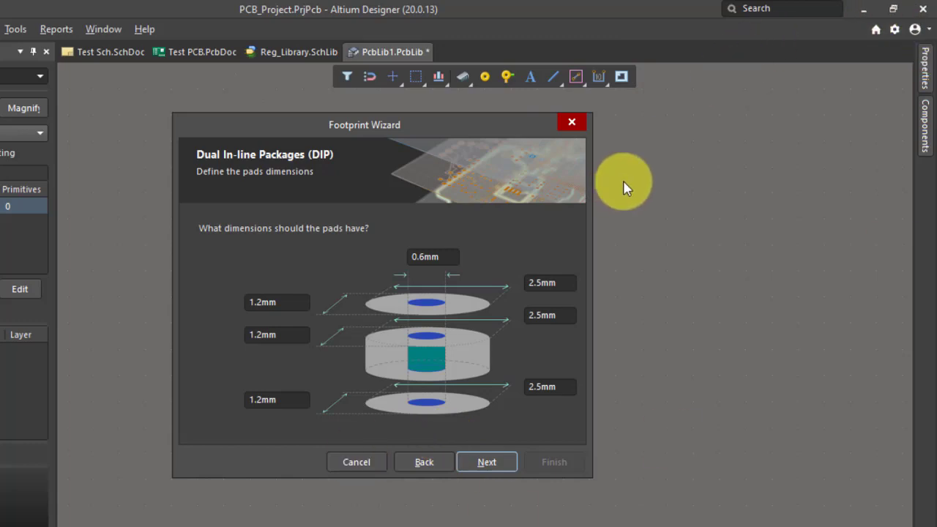
# Switch to Firefox to check the TO-220 lead dimensions in the datasheet, and return to the Footprint Wizard.
pyautogui.press('super+Tab')
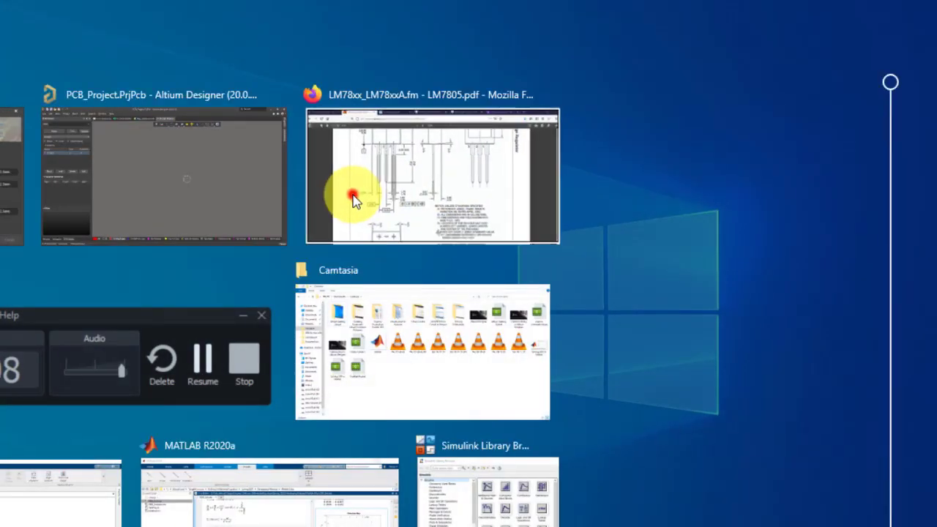
pyautogui.click(353, 199)
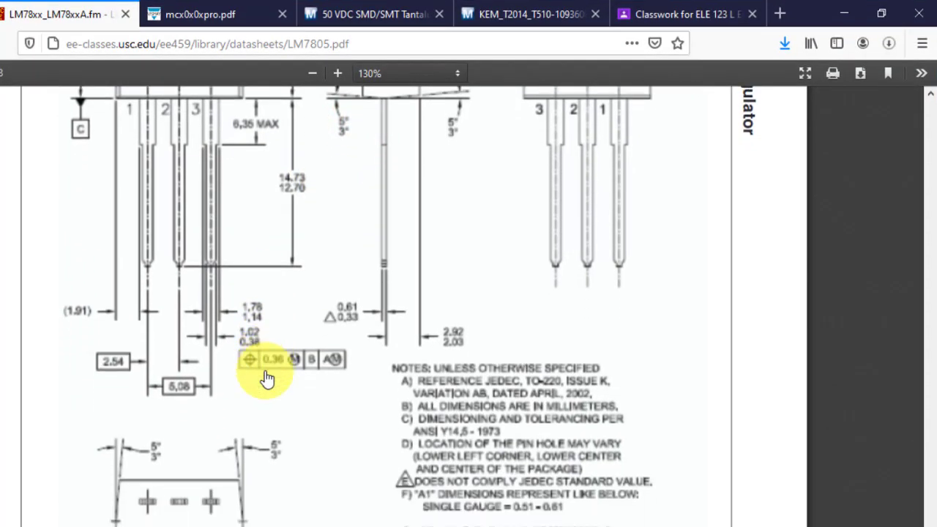
pyautogui.scroll(-1, 267, 378)
pyautogui.scroll(3, 267, 378)
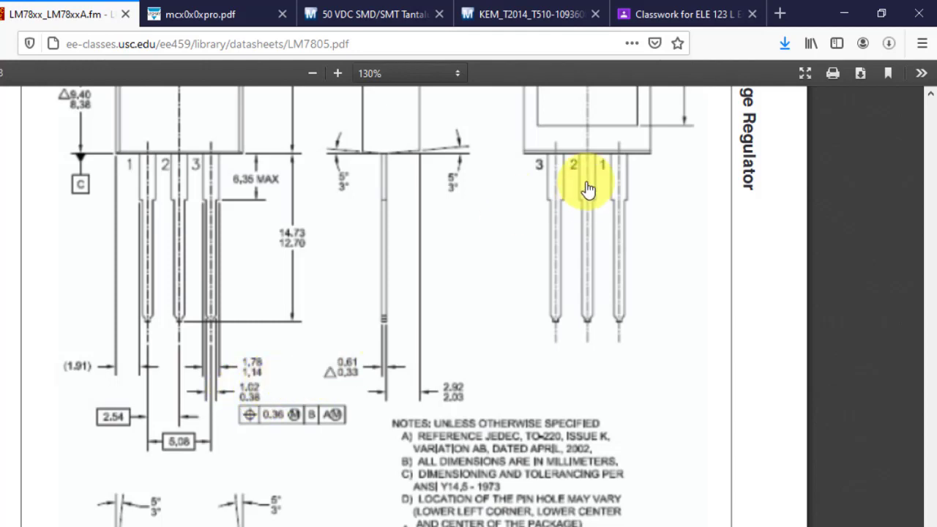
pyautogui.rightClick(562, 172)
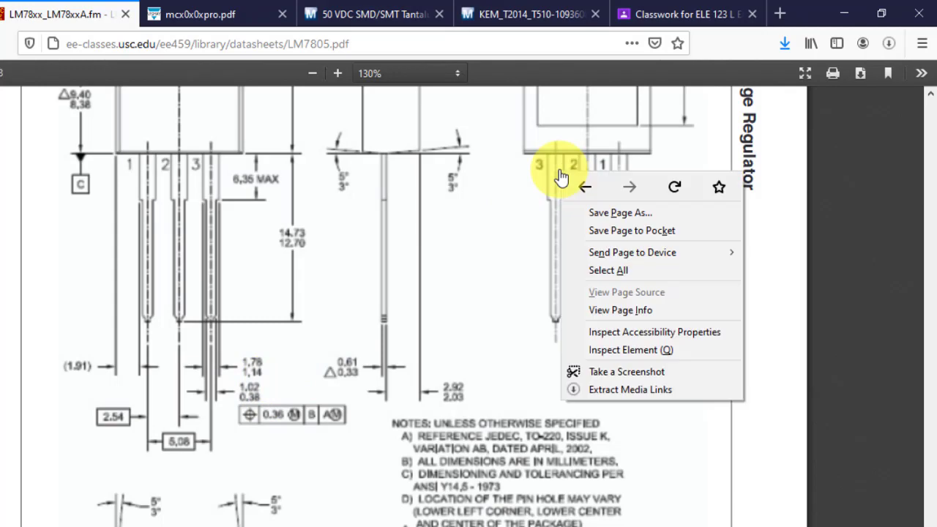
pyautogui.click(845, 19)
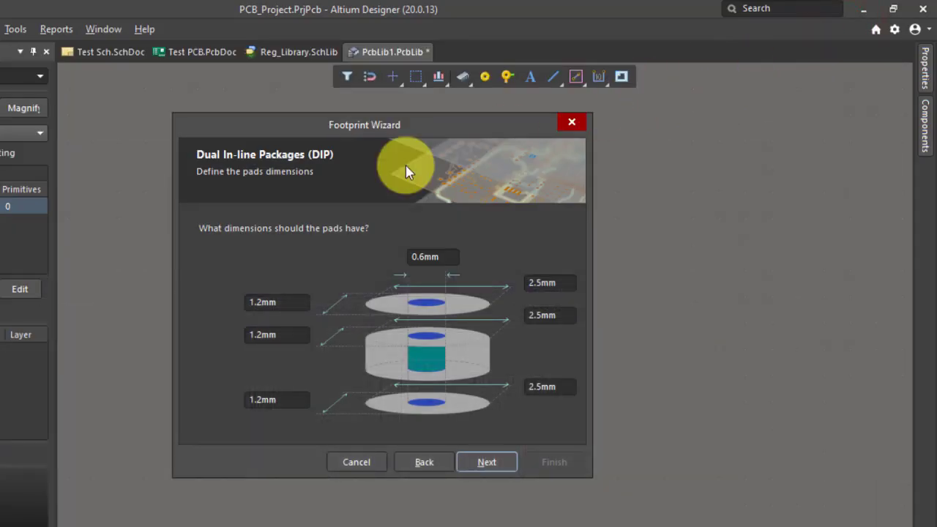
# Set the pads' hole diameter to 1.5 mm.
pyautogui.click(422, 257)
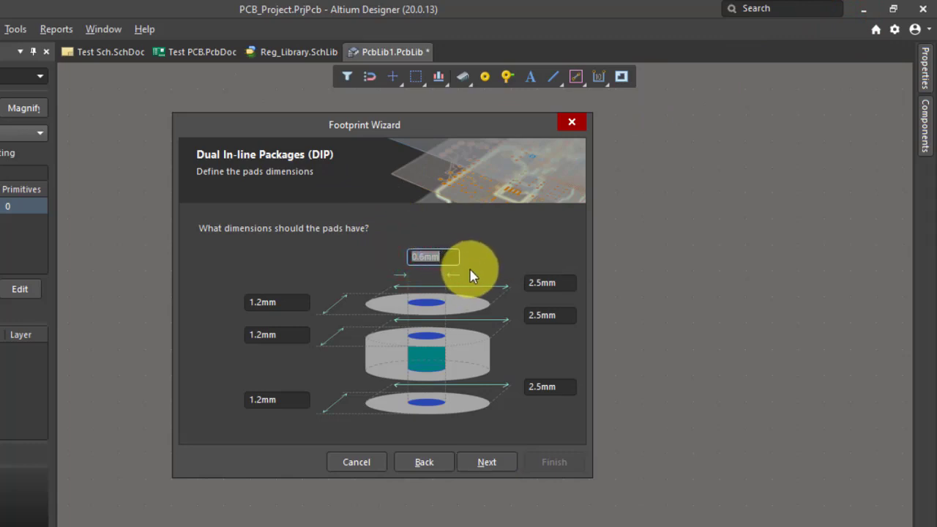
pyautogui.press('Right')
pyautogui.press('Left')
pyautogui.press('Left')
pyautogui.hotkey('shift', 'Left')
pyautogui.hotkey('shift', 'Left')
pyautogui.hotkey('shift', 'Left')
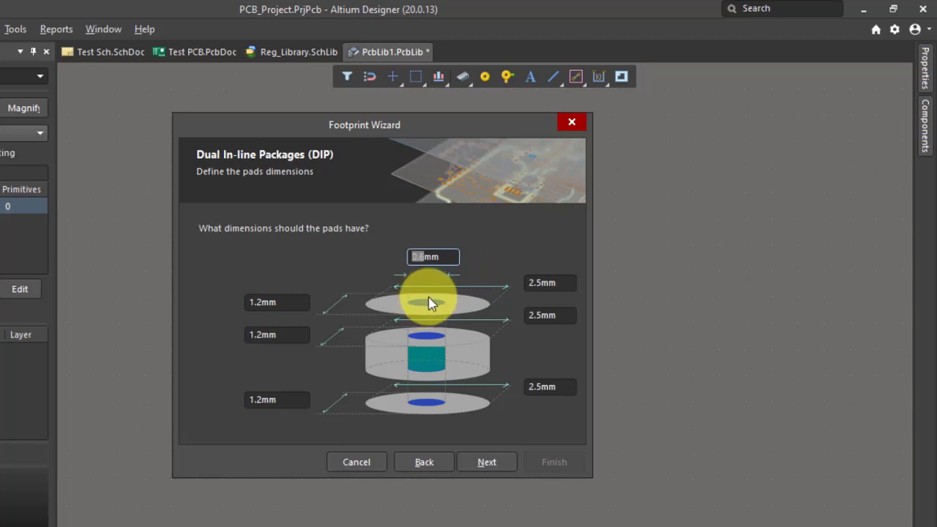
pyautogui.write('1.5')
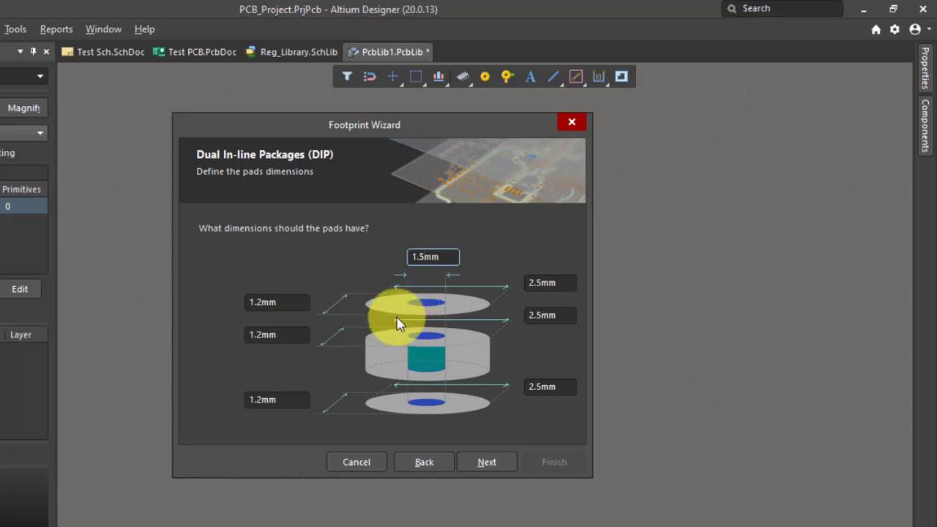
# Set the pads' height to 2 mm on the top, middle and bottom layers.
pyautogui.click(258, 300)
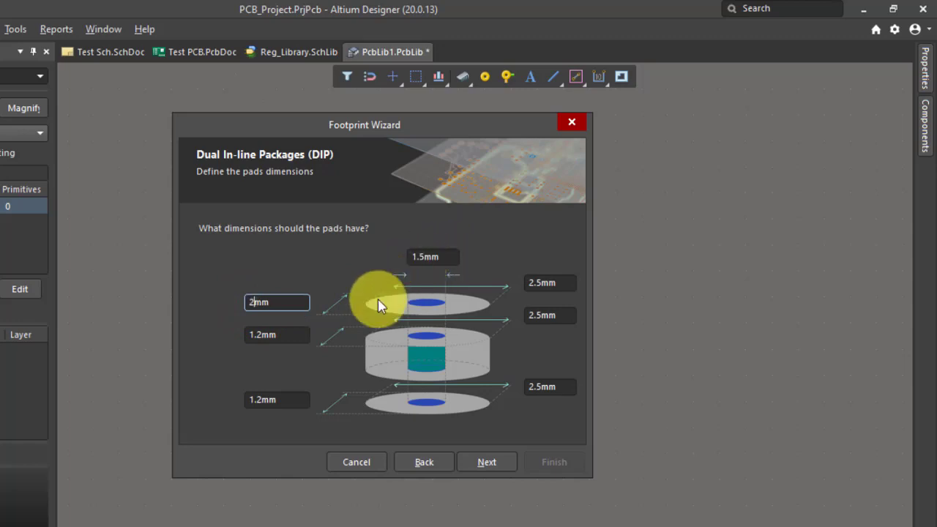
pyautogui.doubleClick(262, 334)
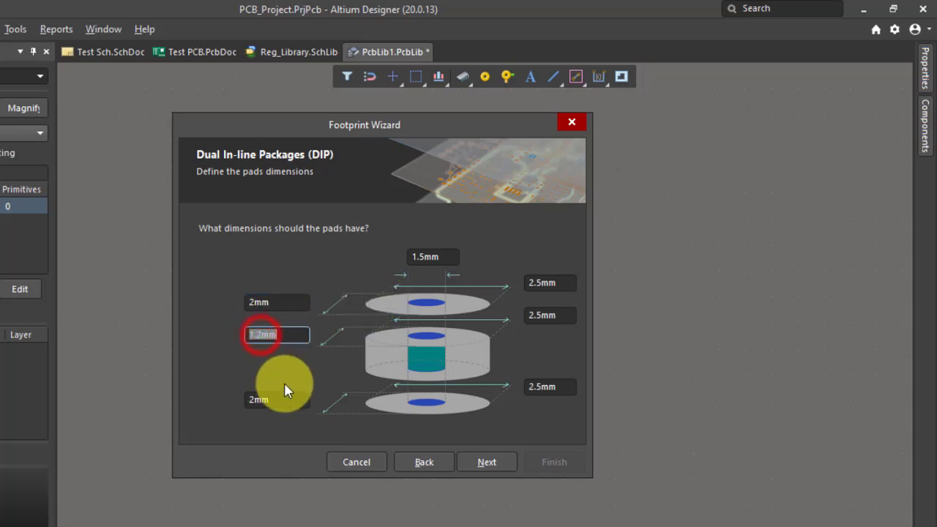
pyautogui.doubleClick(262, 327)
pyautogui.click(260, 335)
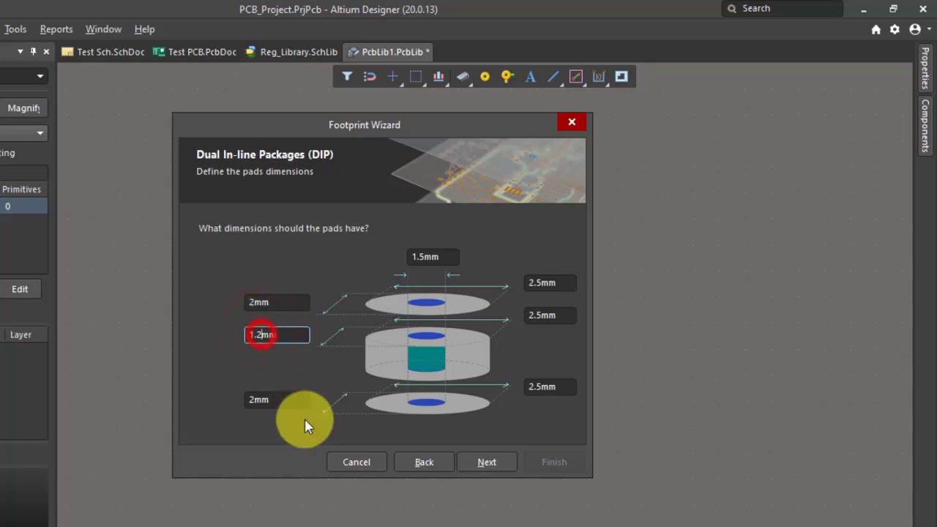
pyautogui.hotkey('shift', 'Home')
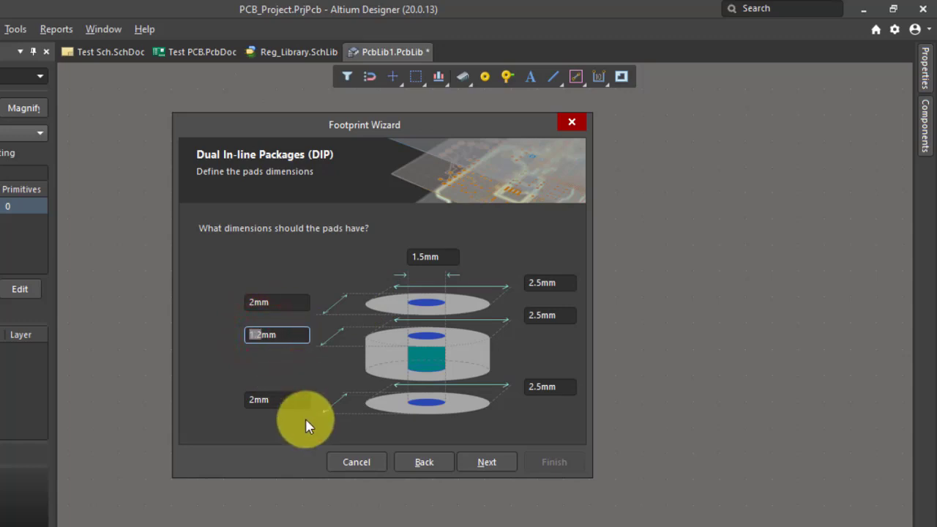
pyautogui.press('BackSpace')
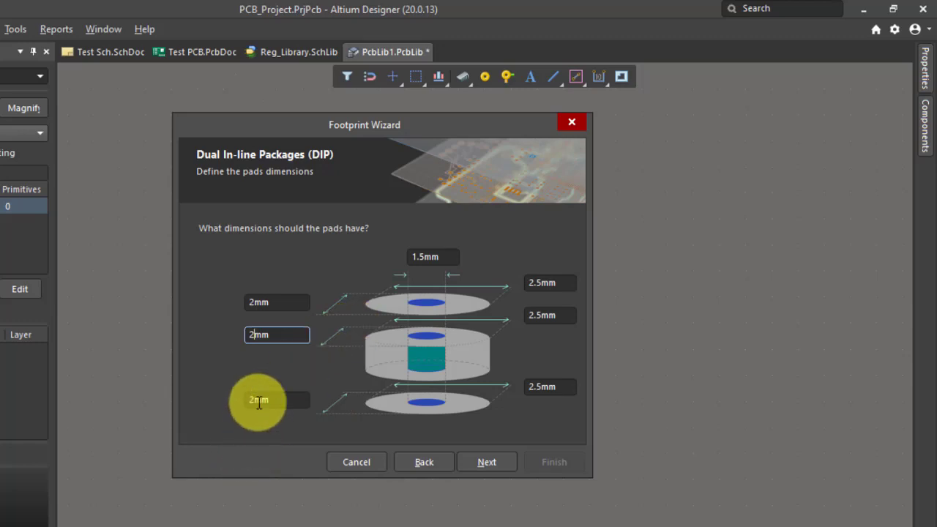
# Set the pads' width to 2 mm on all three layers and continue to the pads layout.
pyautogui.click(542, 283)
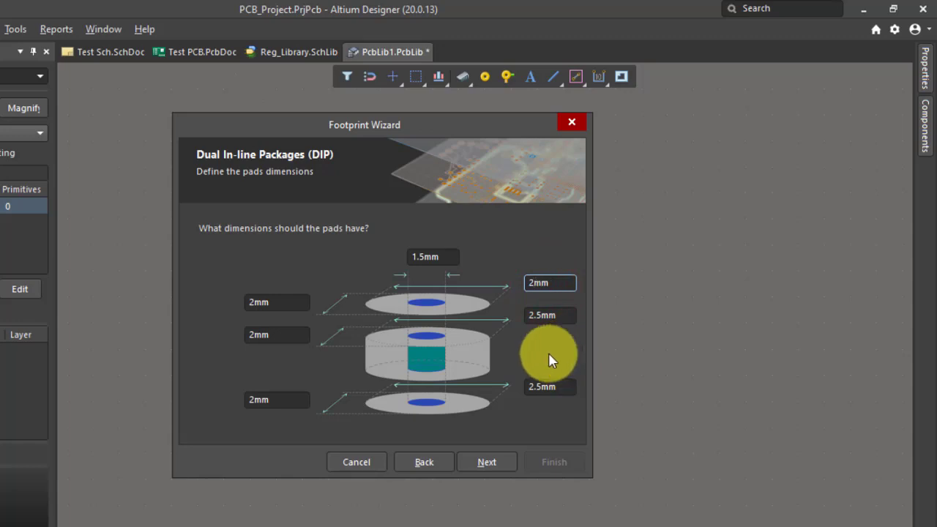
pyautogui.click(542, 315)
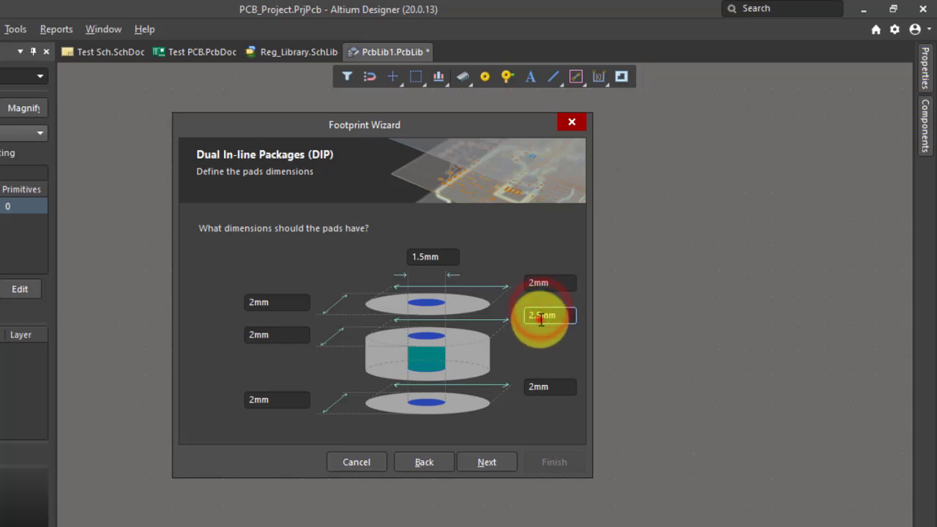
pyautogui.click(540, 318)
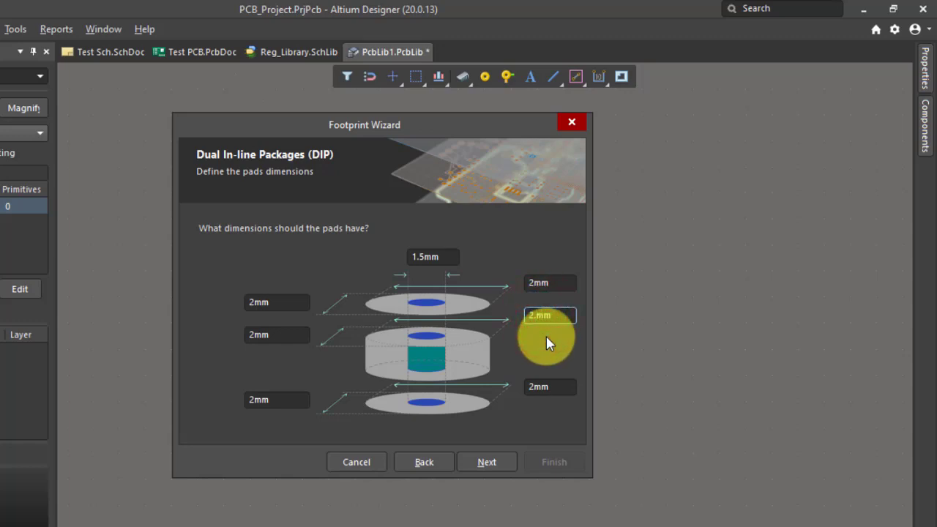
pyautogui.click(487, 467)
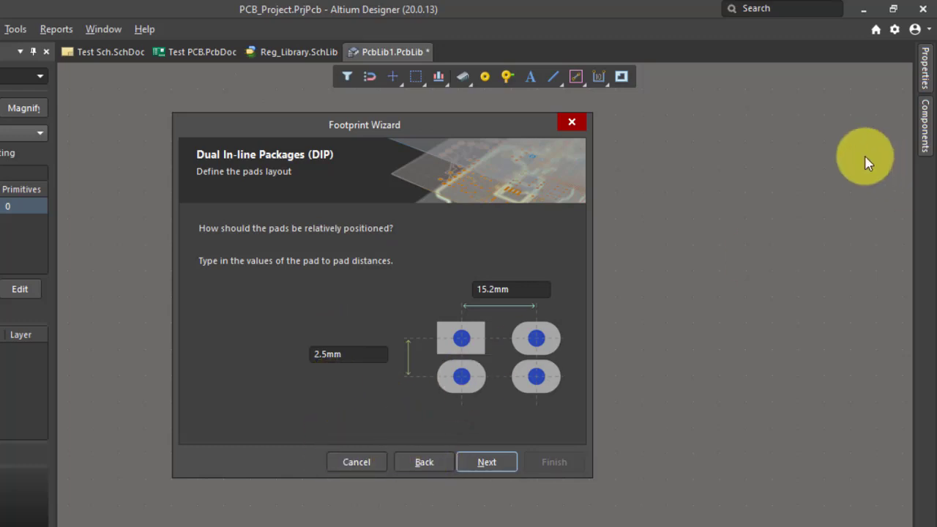
# Switch to Firefox to check the TO-220 lead spacing in the LM78XX datasheet.
pyautogui.click(863, 10)
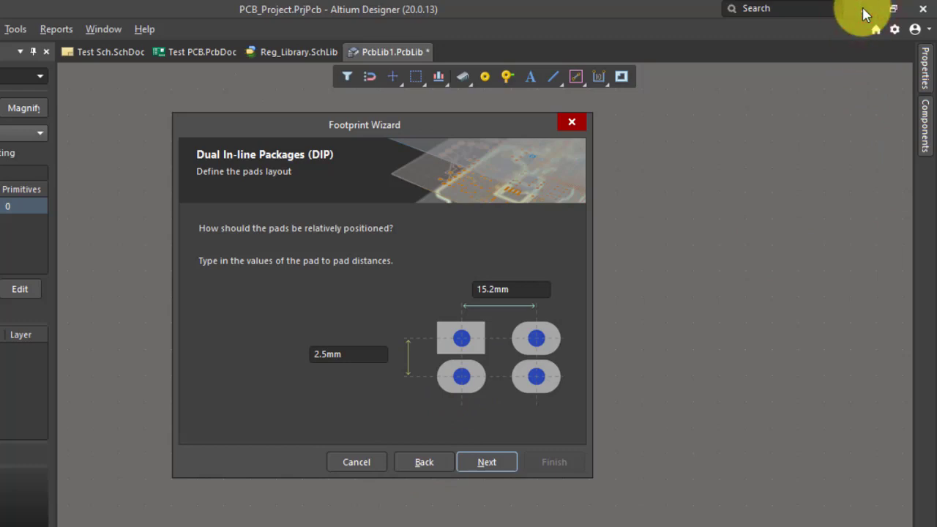
pyautogui.press('super+Tab')
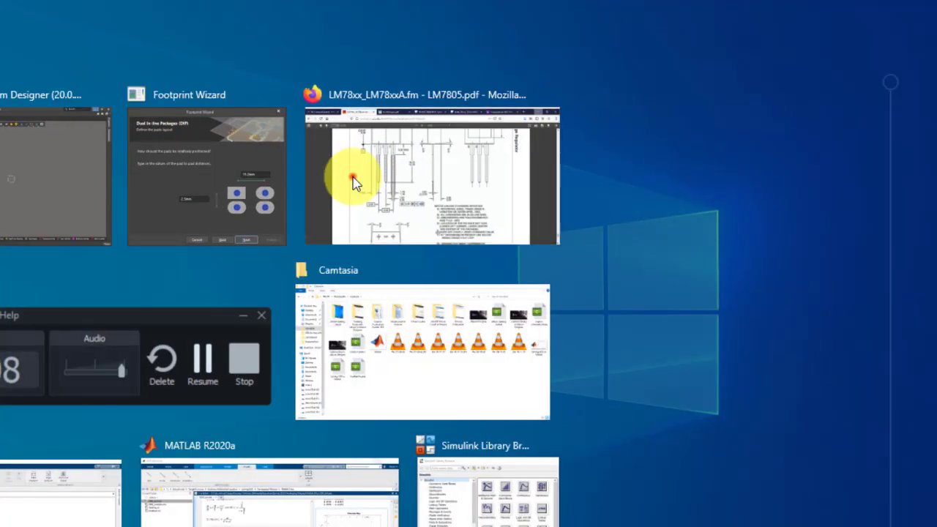
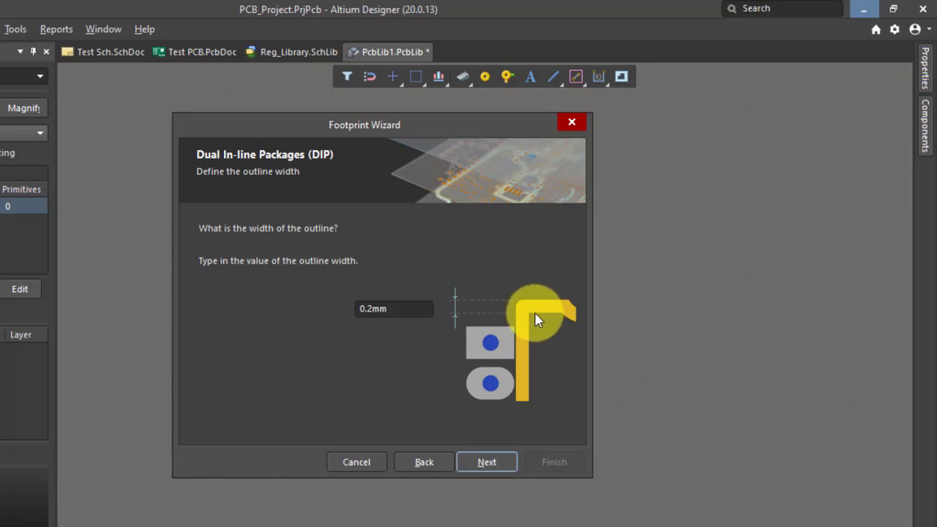
# Accept the 0.2 mm outline width, set the total number of pads to 6 and continue to the component name.
pyautogui.click(493, 462)
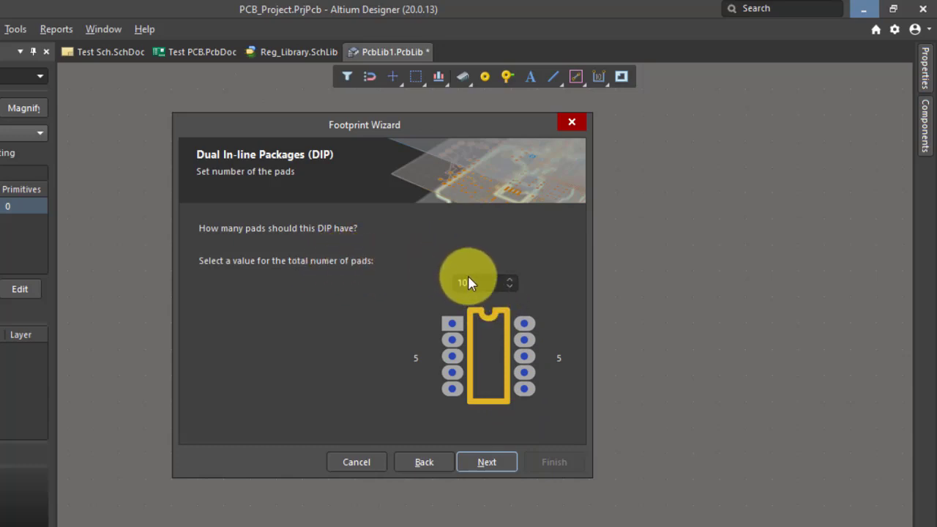
pyautogui.click(509, 287)
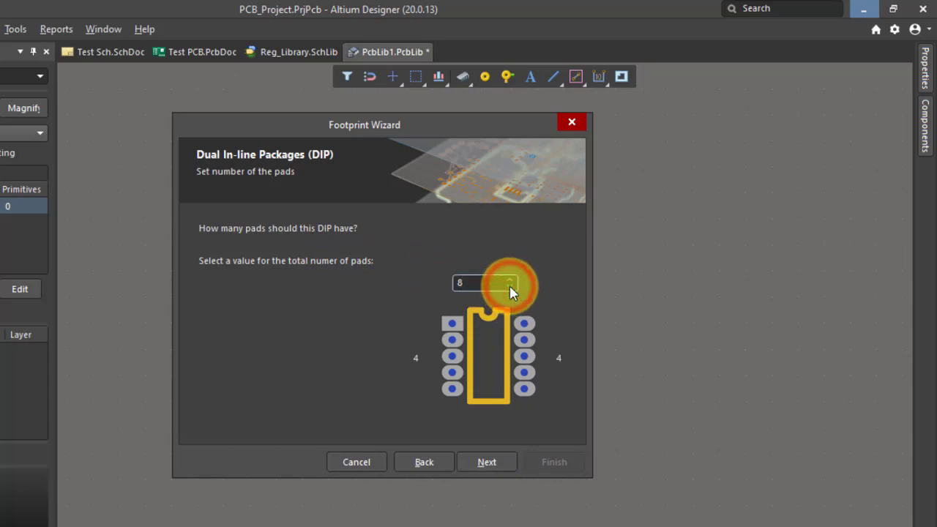
pyautogui.click(510, 288)
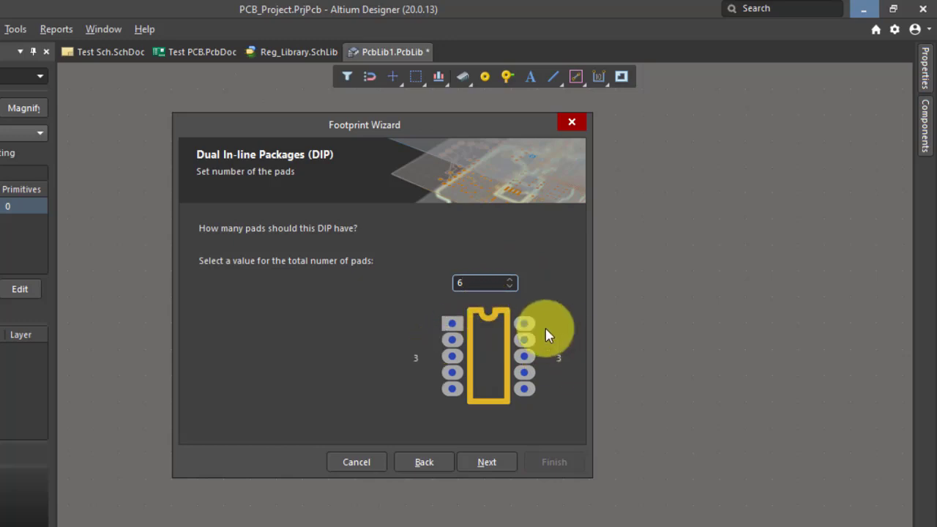
pyautogui.click(510, 285)
pyautogui.click(510, 279)
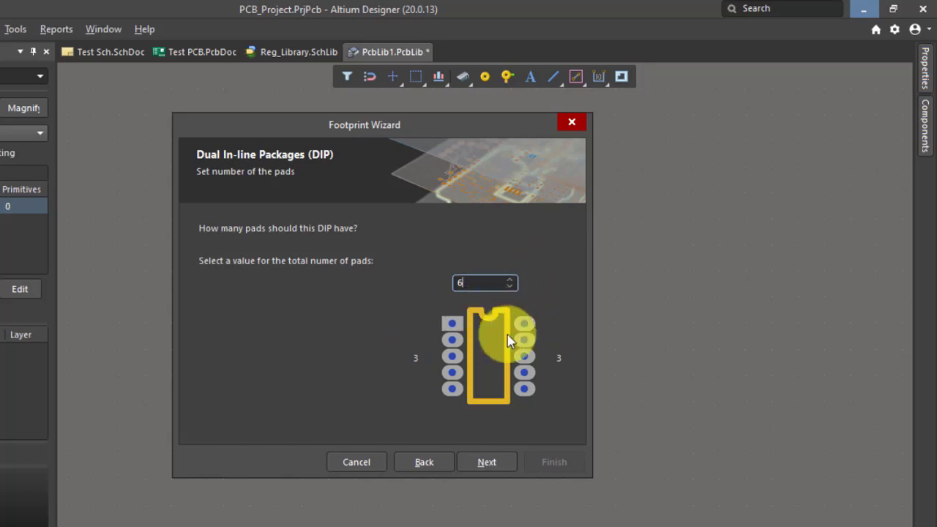
pyautogui.click(506, 277)
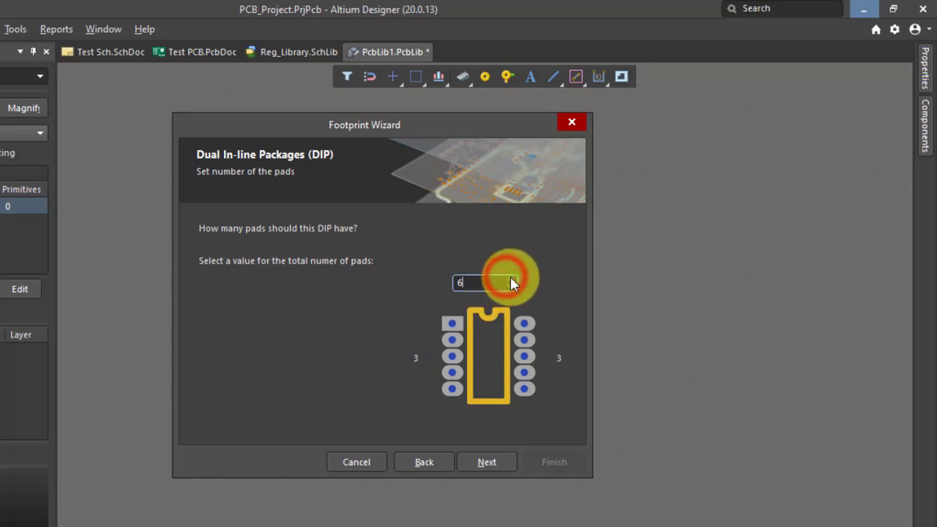
pyautogui.click(513, 280)
pyautogui.click(509, 280)
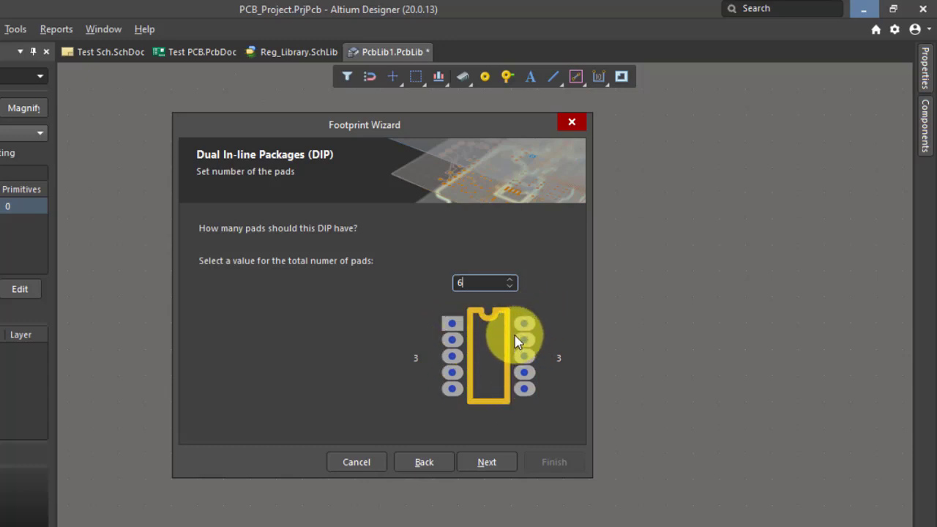
pyautogui.click(479, 284)
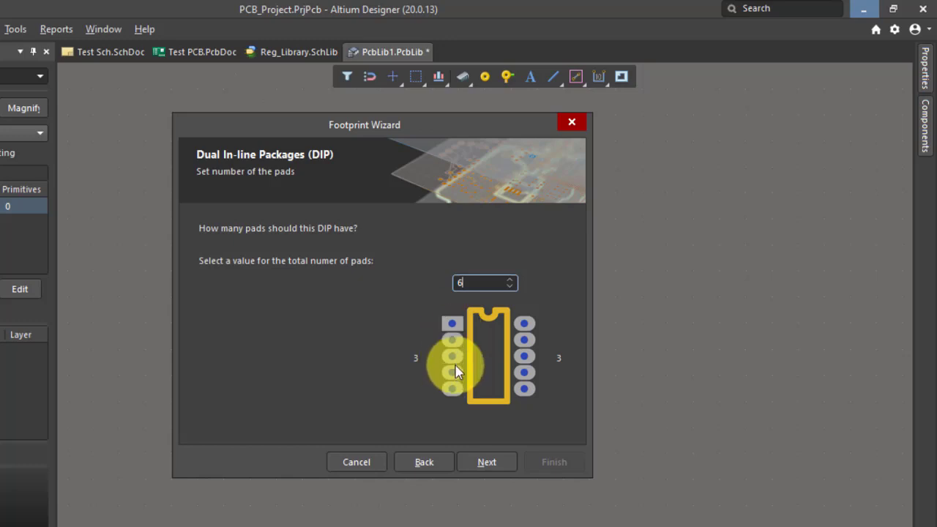
pyautogui.click(484, 466)
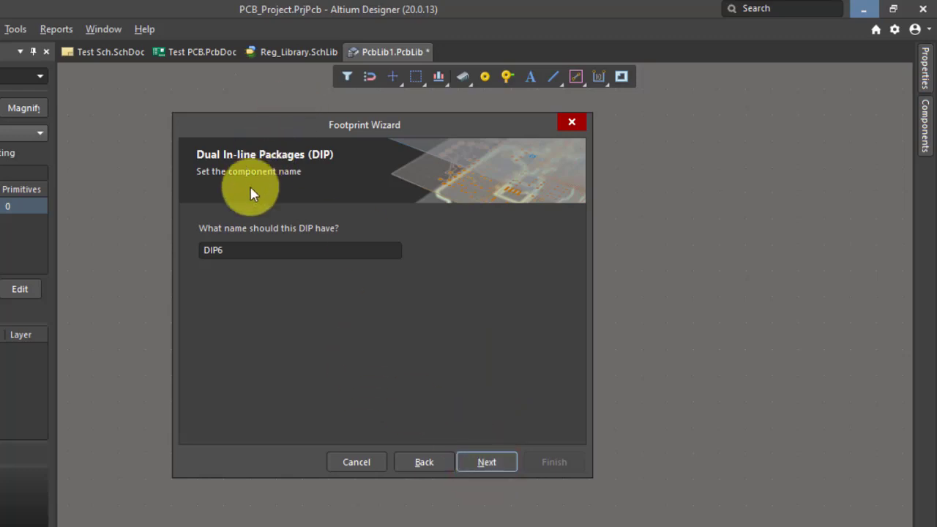
# Keep DIP6 as the component name and finish the Footprint Wizard to generate the footprint.
pyautogui.click(237, 252)
pyautogui.doubleClick(237, 253)
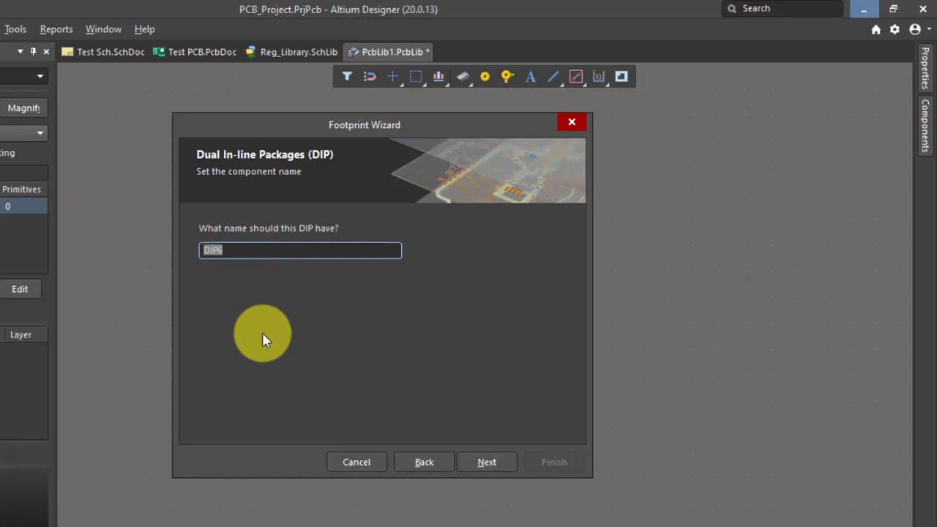
pyautogui.click(472, 461)
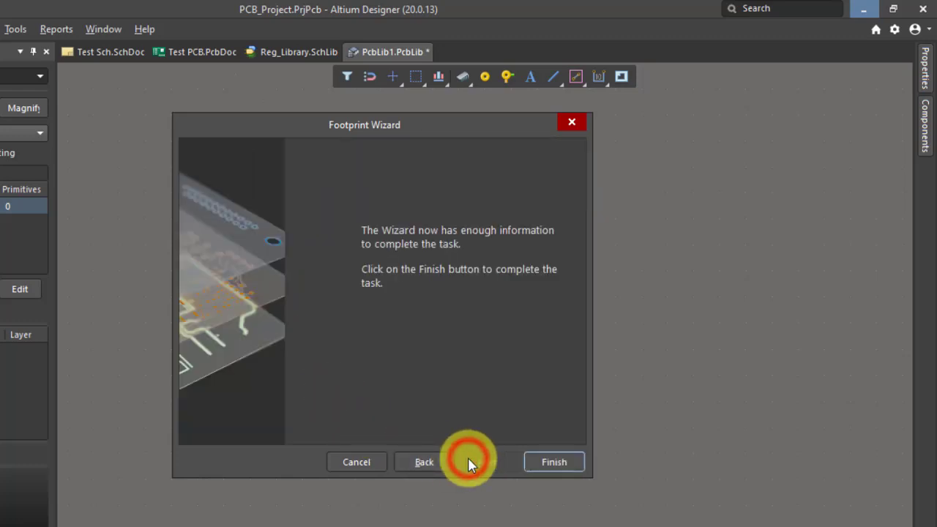
pyautogui.click(554, 464)
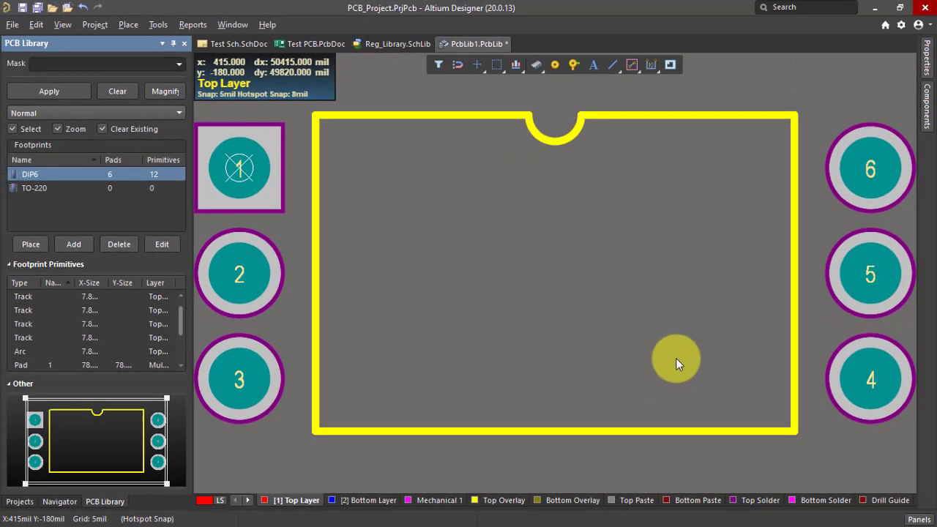
# Delete pads 4, 5 and 6 together with the yellow overlay outline from the DIP6 footprint.
pyautogui.keyDown('ctrl'); pyautogui.scroll(-2, 628, 424); pyautogui.keyUp('ctrl')
pyautogui.keyDown('ctrl'); pyautogui.scroll(-4, 675, 358); pyautogui.keyUp('ctrl')
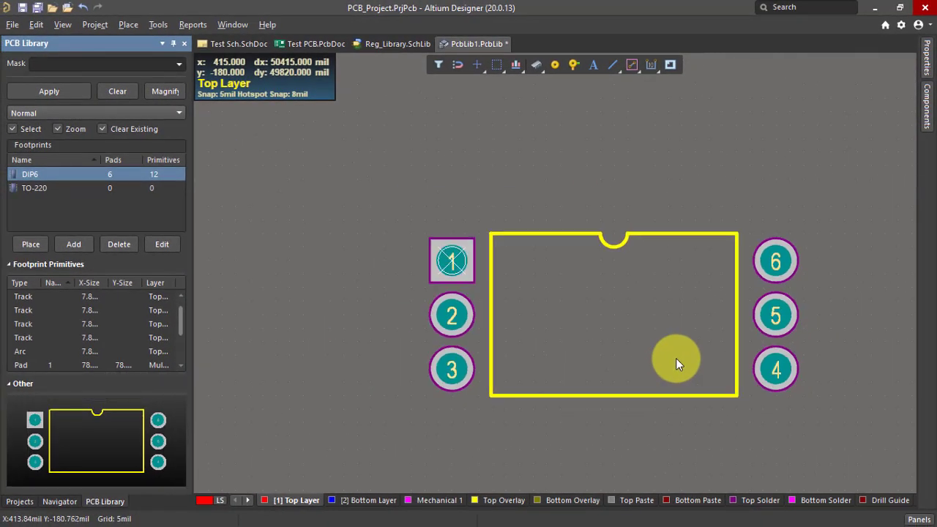
pyautogui.moveTo(675, 358); pyautogui.dragTo(572, 282, button='right')
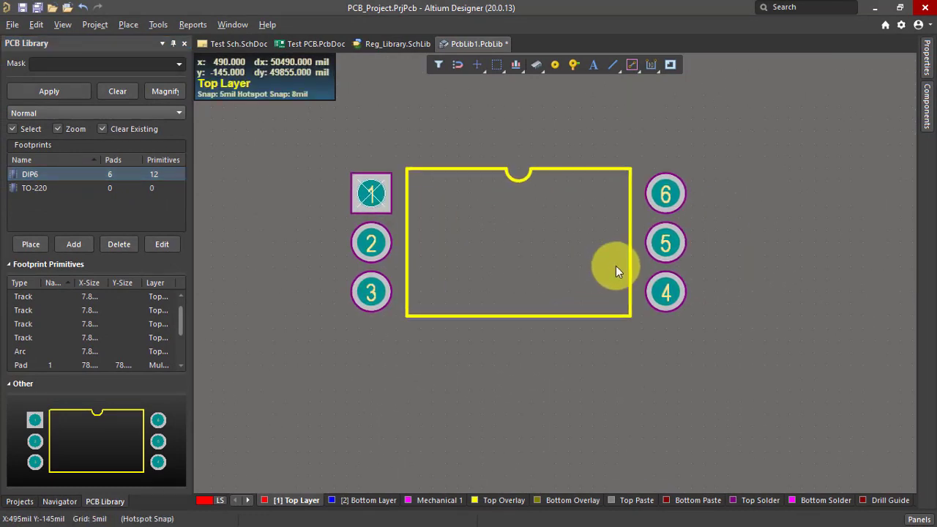
pyautogui.moveTo(755, 147); pyautogui.dragTo(399, 322)
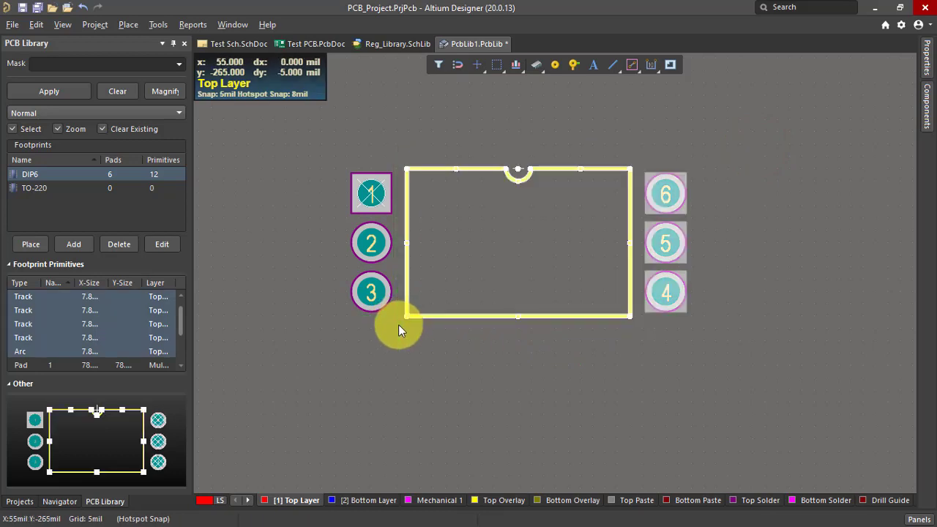
pyautogui.press('Delete')
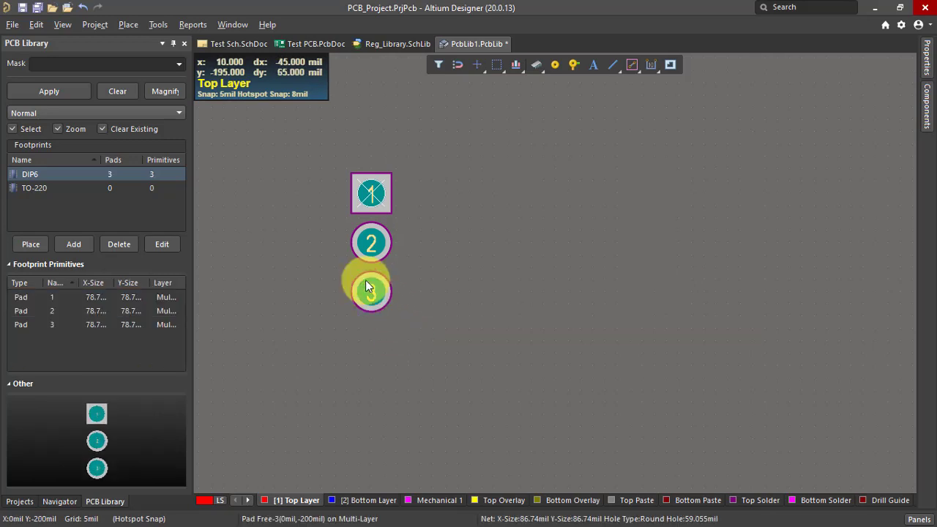
# Rotate pads 1, 2 and 3 together by 90 degrees into a horizontal row and place pad 2 near the origin.
pyautogui.moveTo(335, 162); pyautogui.dragTo(496, 351)
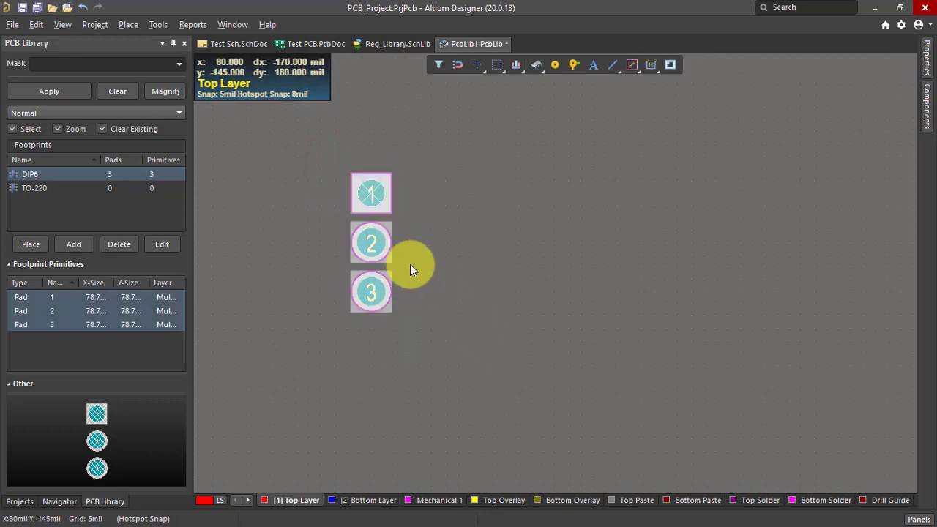
pyautogui.moveTo(370, 245); pyautogui.dragTo(468, 258)
pyautogui.click(438, 258)
pyautogui.moveTo(422, 176); pyautogui.dragTo(515, 346)
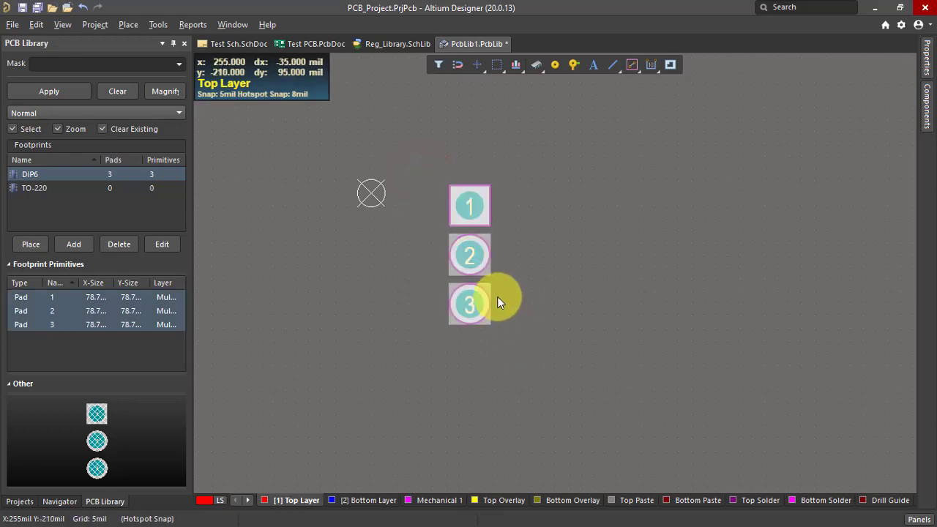
pyautogui.moveTo(467, 250); pyautogui.dragTo(447, 218)
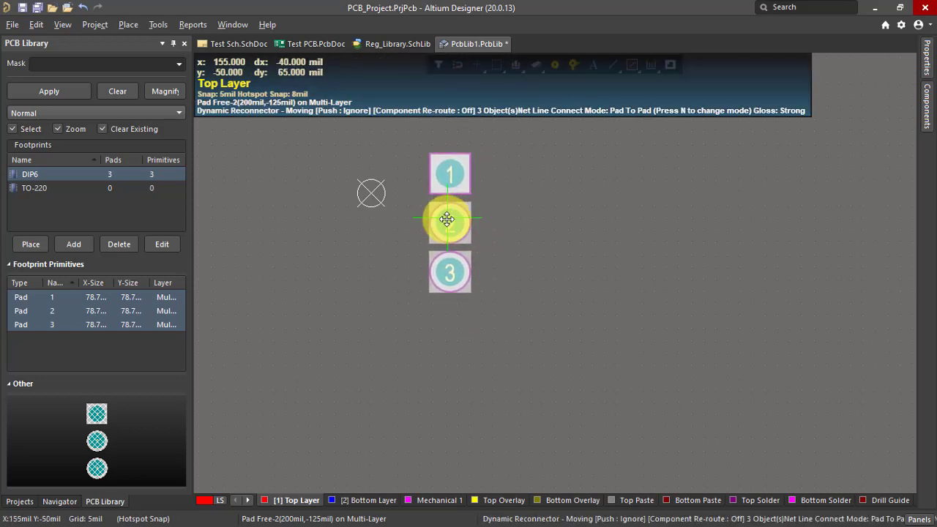
pyautogui.press('space')
pyautogui.moveTo(446, 219); pyautogui.dragTo(379, 197)
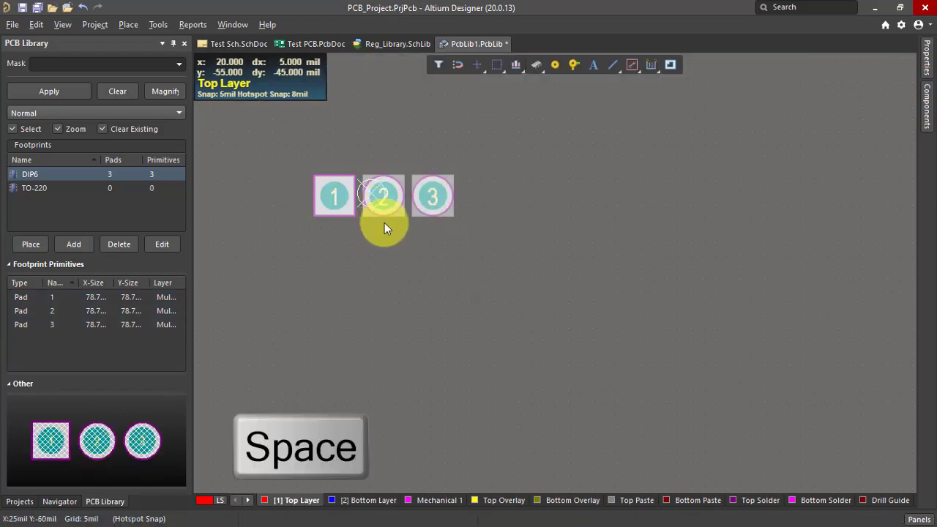
pyautogui.click(385, 222)
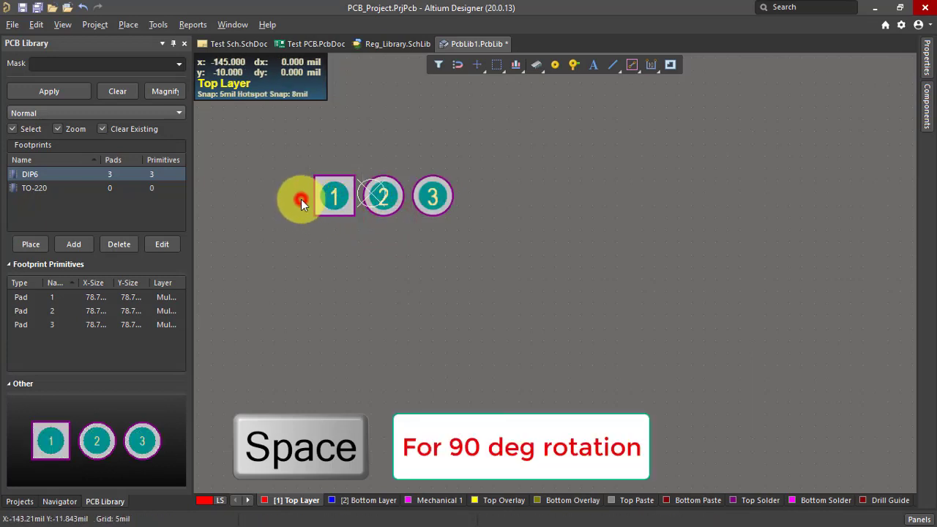
# Switch to Firefox to check the TO-220 package drawing and body dimensions in the LM78XX datasheet.
pyautogui.keyDown('ctrl'); pyautogui.scroll(2, 297, 191); pyautogui.keyUp('ctrl')
pyautogui.keyDown('ctrl'); pyautogui.scroll(1, 297, 191); pyautogui.keyUp('ctrl')
pyautogui.moveTo(297, 191); pyautogui.dragTo(361, 223, button='right')
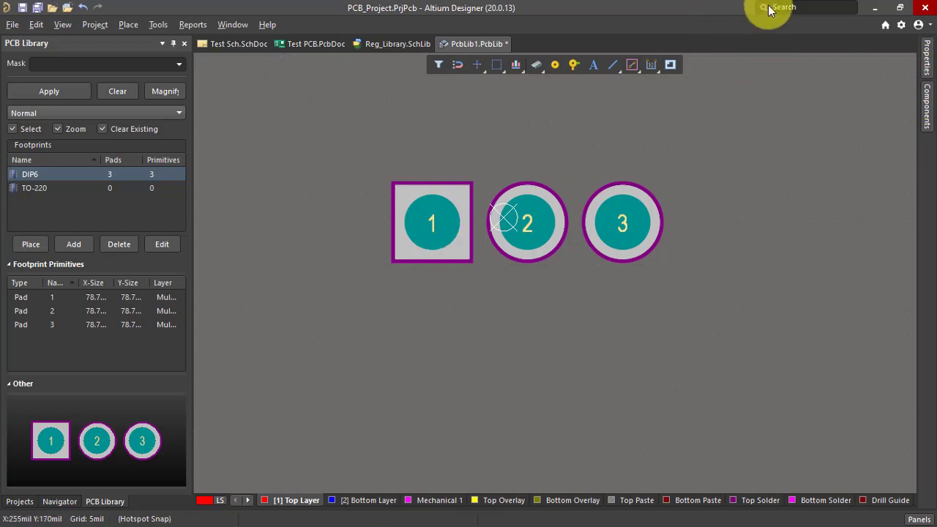
pyautogui.click(875, 8)
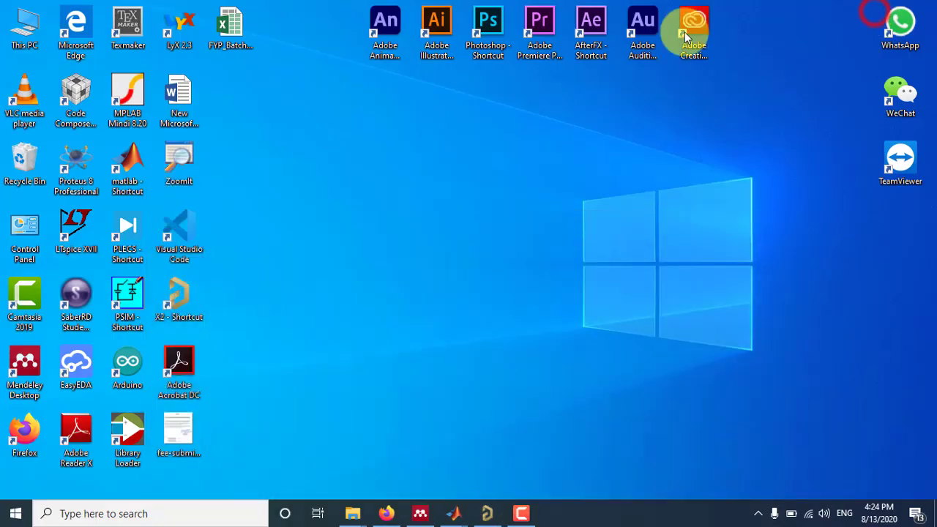
pyautogui.click(386, 513)
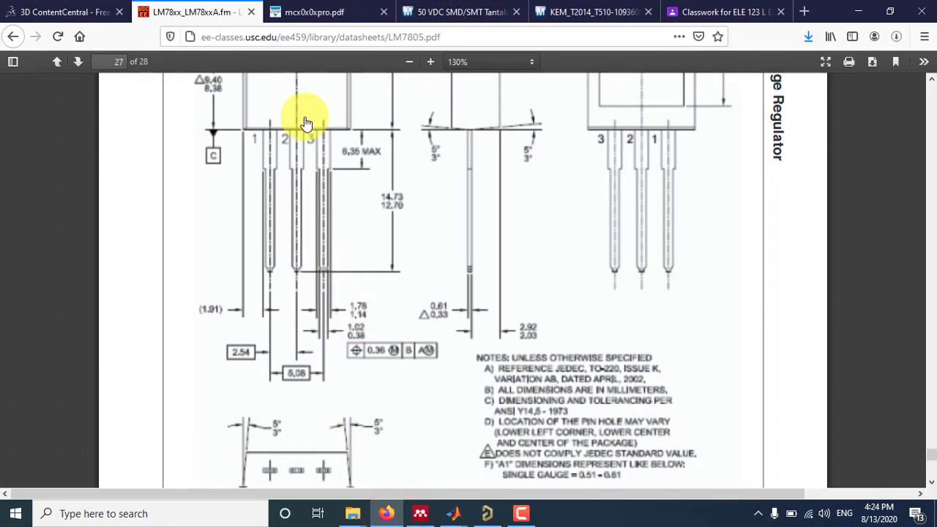
pyautogui.click(83, 11)
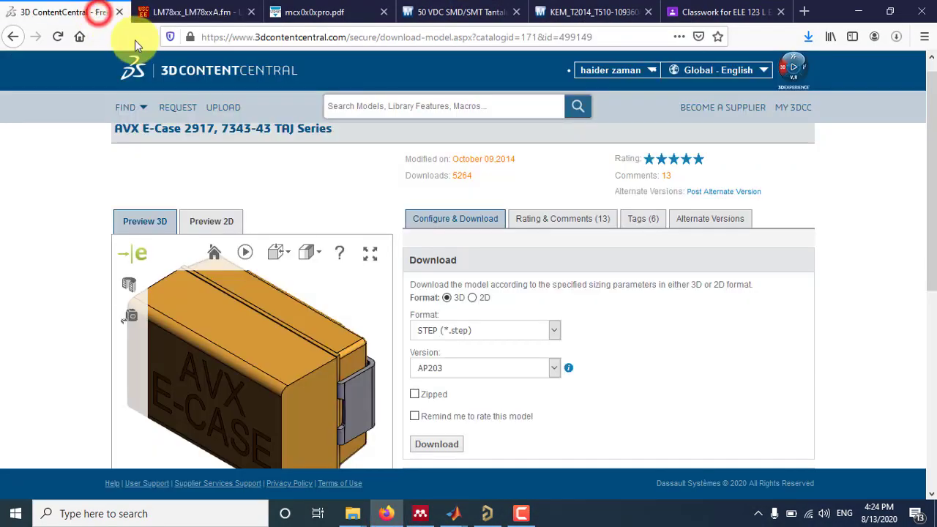
pyautogui.click(392, 110)
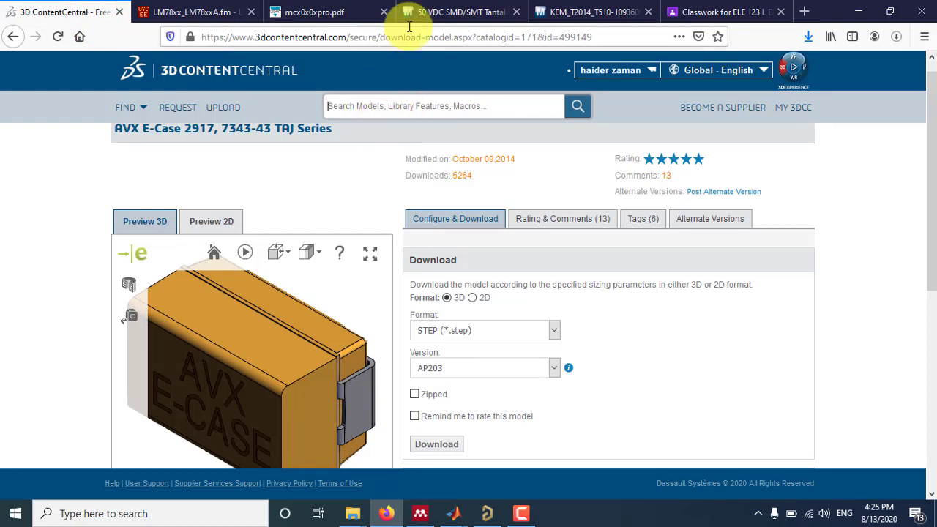
pyautogui.click(461, 40)
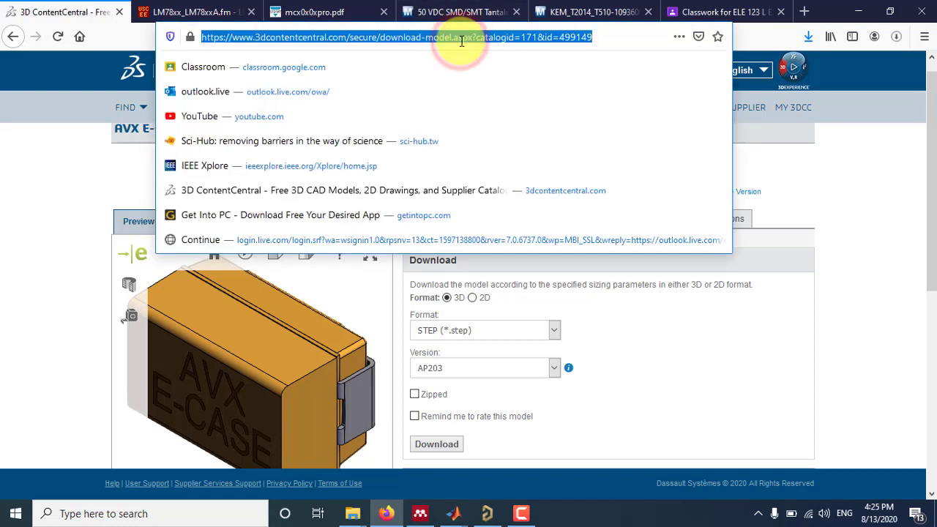
pyautogui.moveTo(599, 36); pyautogui.dragTo(345, 40)
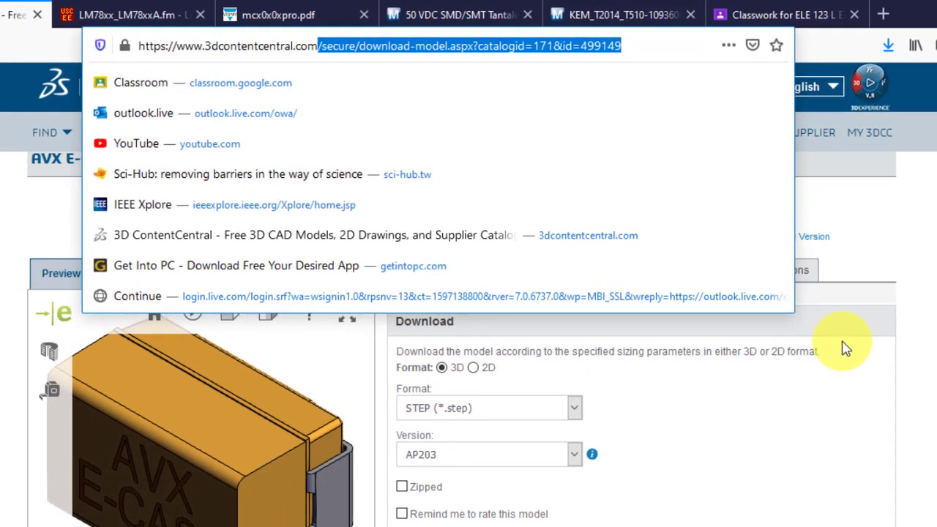
pyautogui.press('BackSpace')
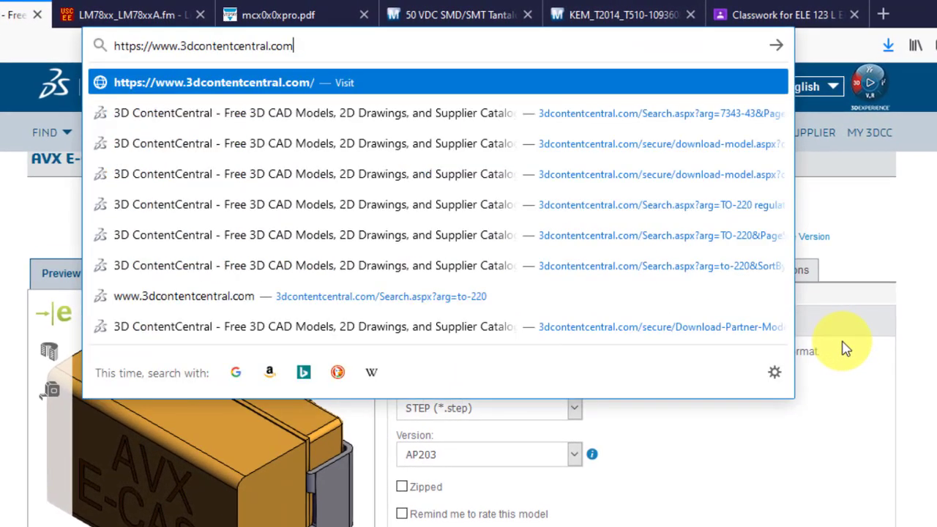
pyautogui.press('Return')
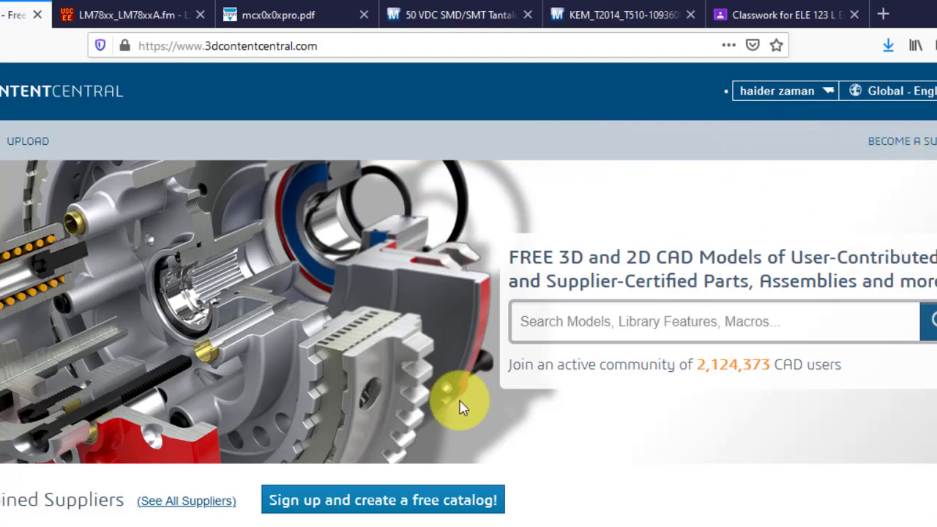
pyautogui.scroll(-2, 455, 359)
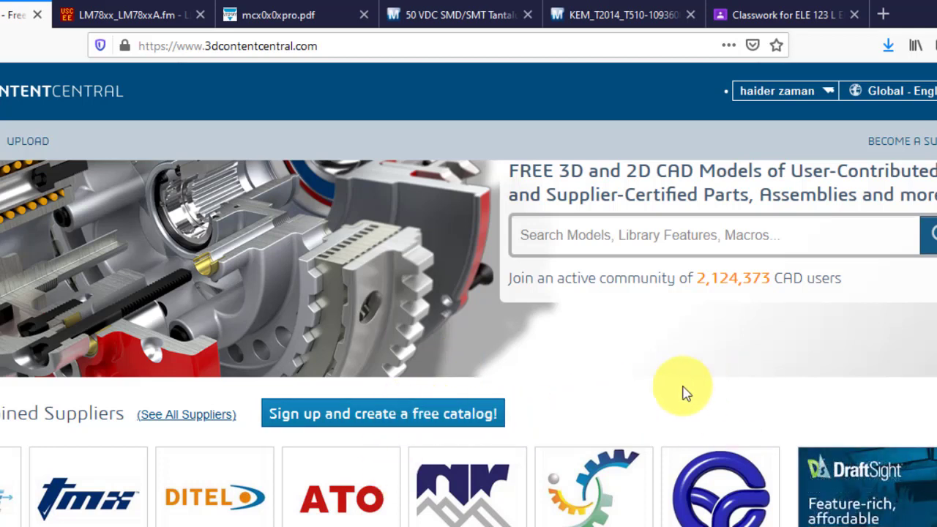
pyautogui.scroll(2, 668, 398)
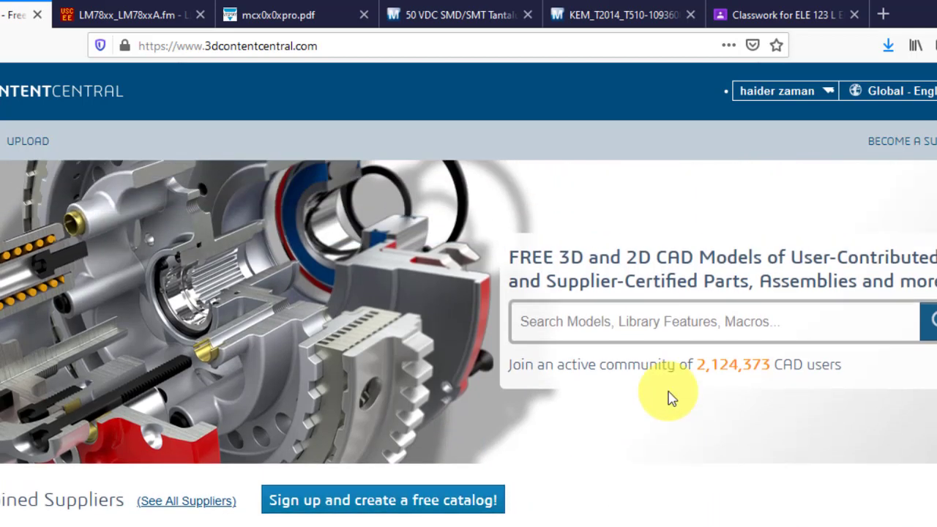
# Search the 3D ContentCentral model library for "TO-220 regulator".
pyautogui.moveTo(792, 100)
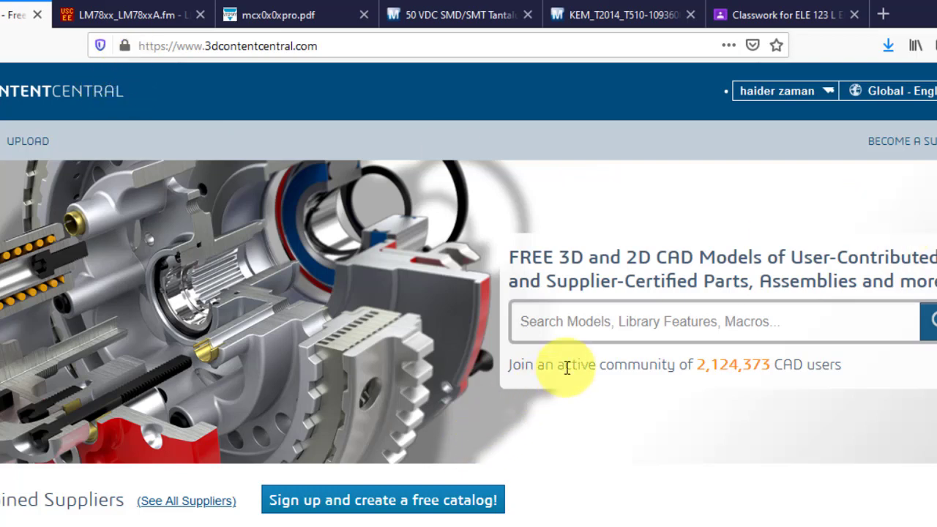
pyautogui.click(614, 321)
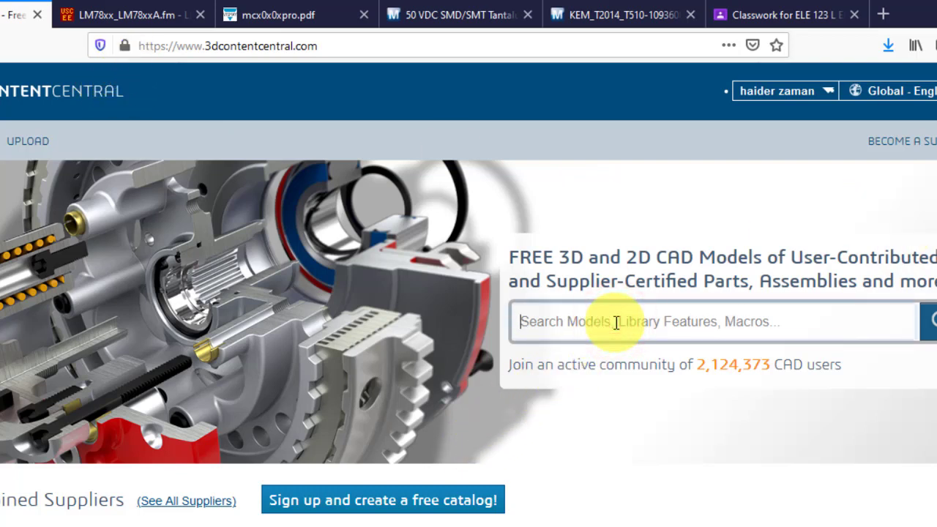
pyautogui.write('TO-220 re')
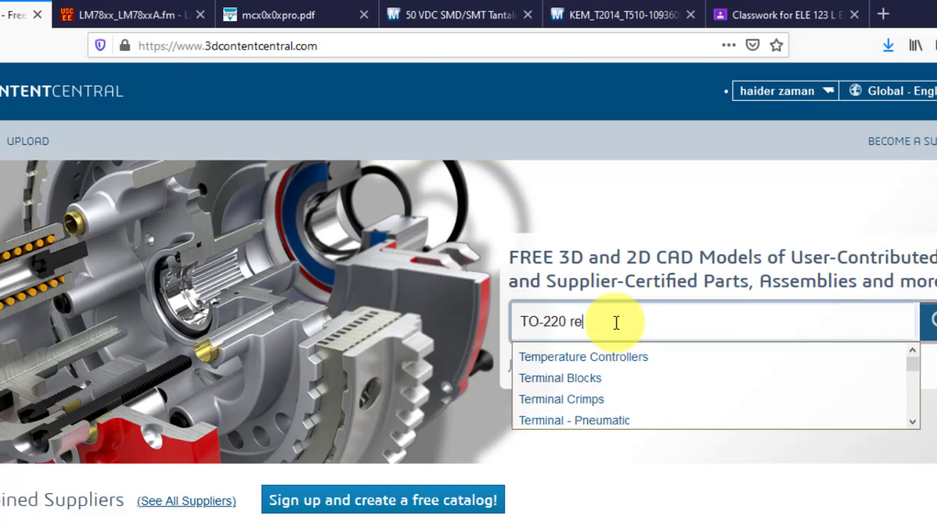
pyautogui.write('gulator')
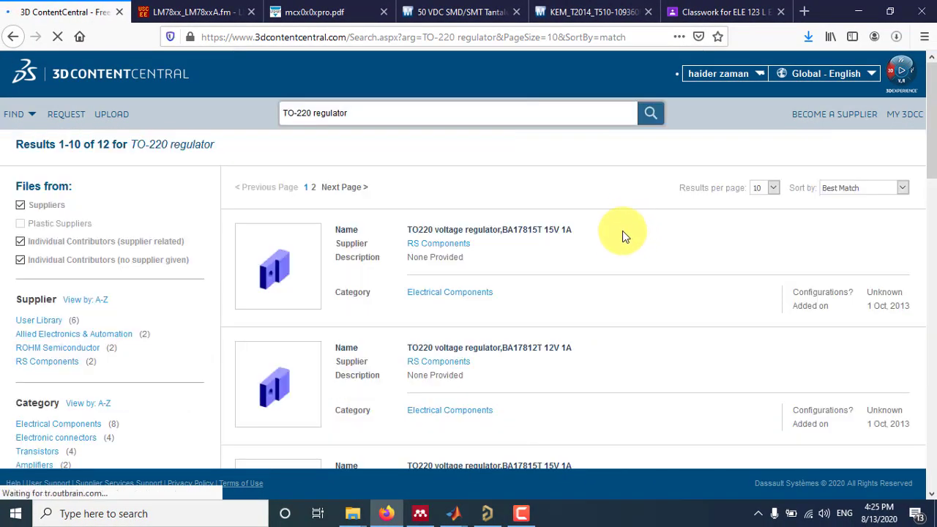
# Look through the search results and open the three-lead TO-220 case model for transistors and regulators.
pyautogui.scroll(-3, 311, 294)
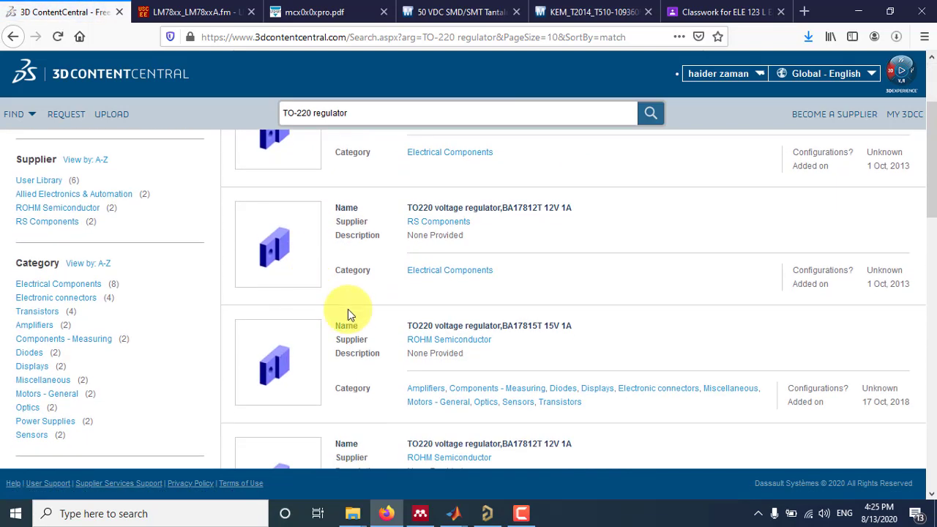
pyautogui.scroll(-5, 349, 310)
pyautogui.scroll(-2, 348, 310)
pyautogui.scroll(-1, 383, 301)
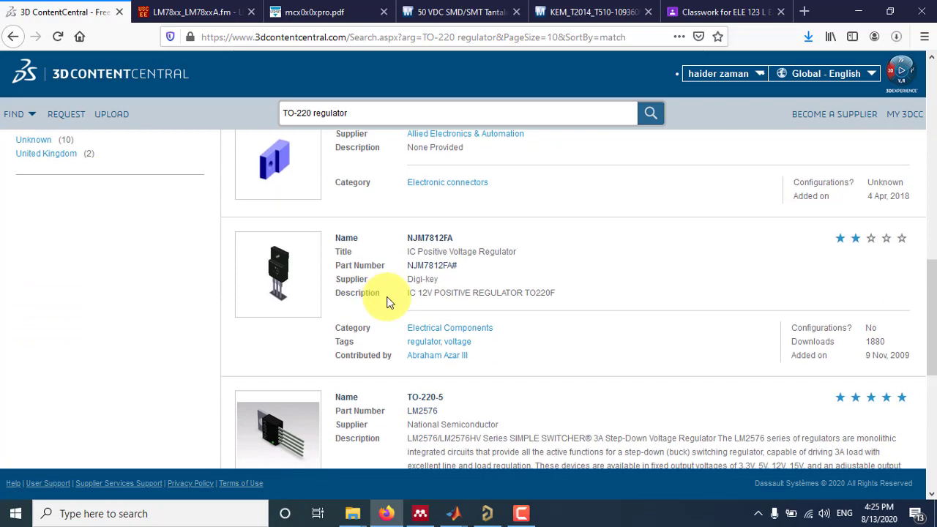
pyautogui.scroll(-4, 389, 302)
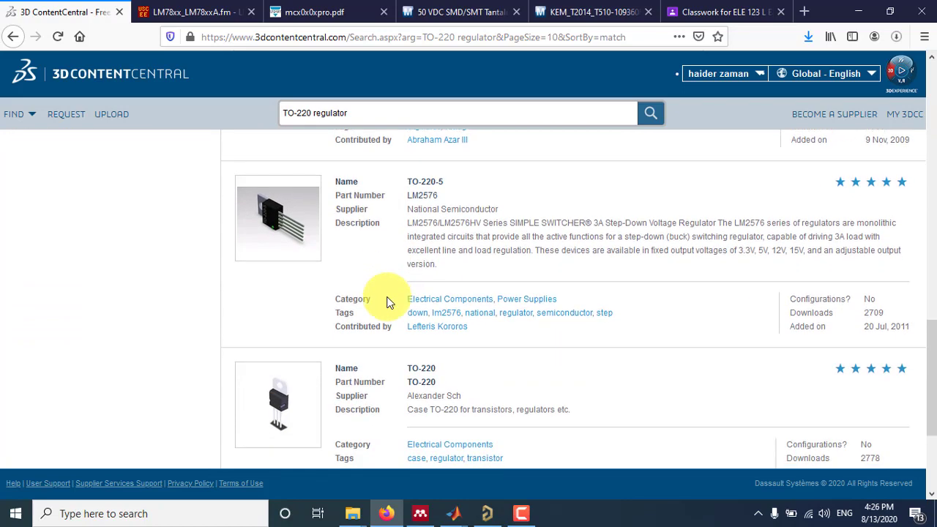
pyautogui.scroll(-1, 386, 300)
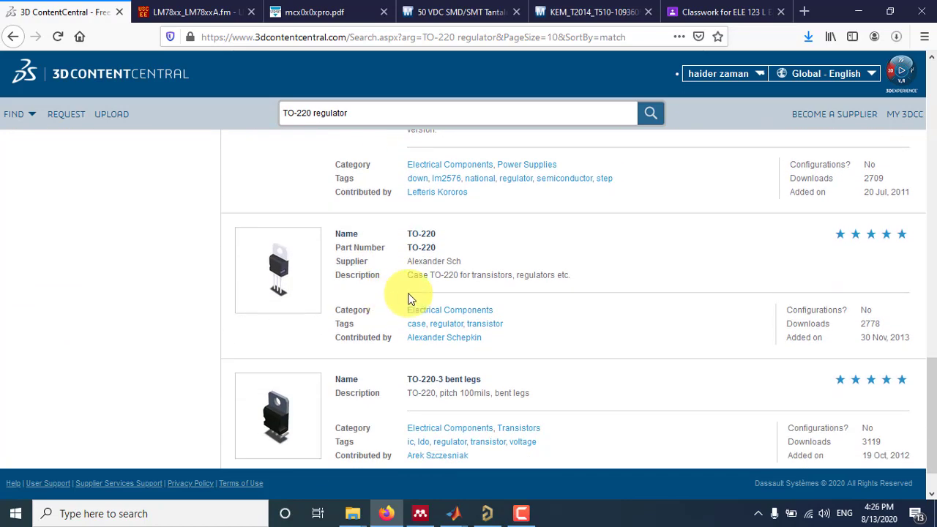
pyautogui.click(420, 234)
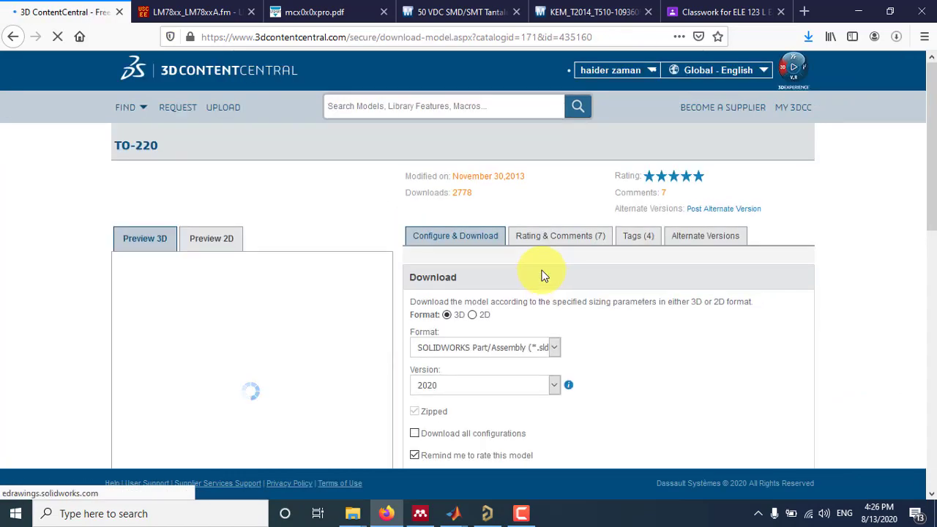
# Set the download format of the TO-220 model to STEP (*.step).
pyautogui.scroll(-3, 543, 275)
pyautogui.scroll(2, 542, 274)
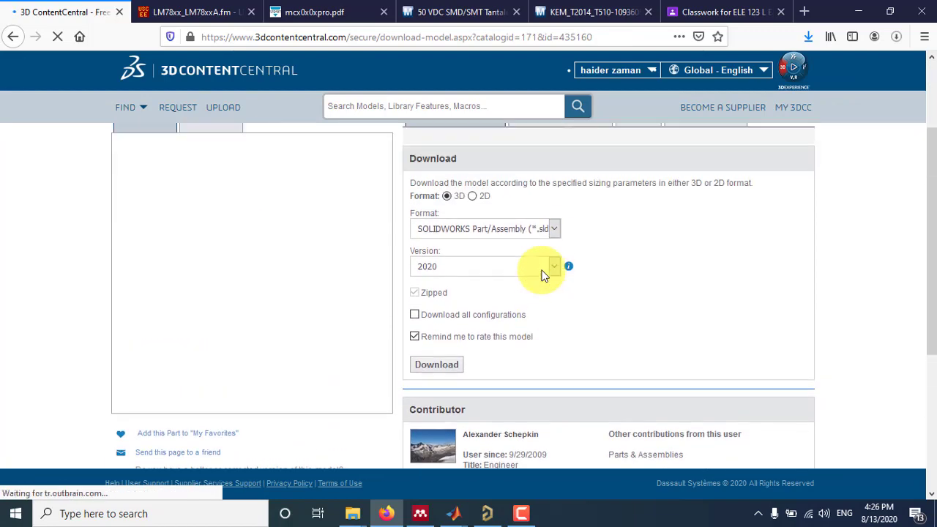
pyautogui.click(524, 274)
pyautogui.click(524, 273)
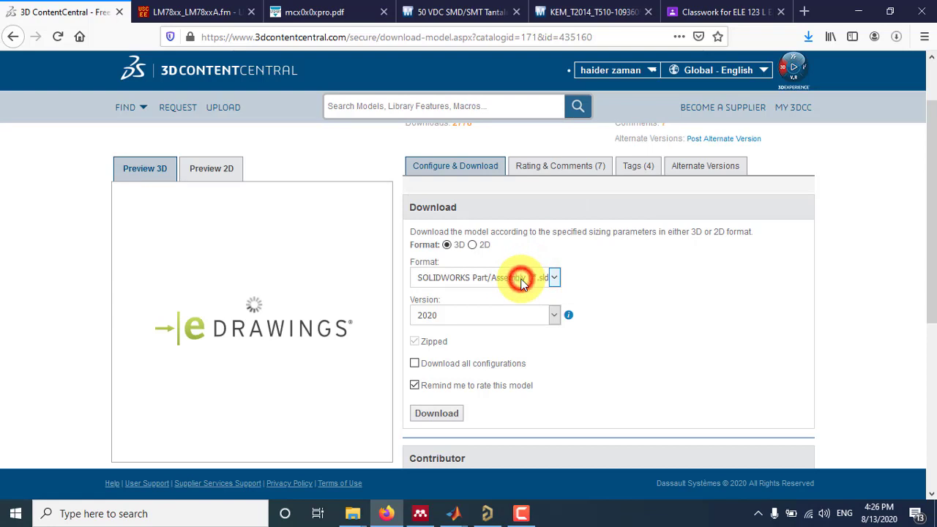
pyautogui.click(524, 276)
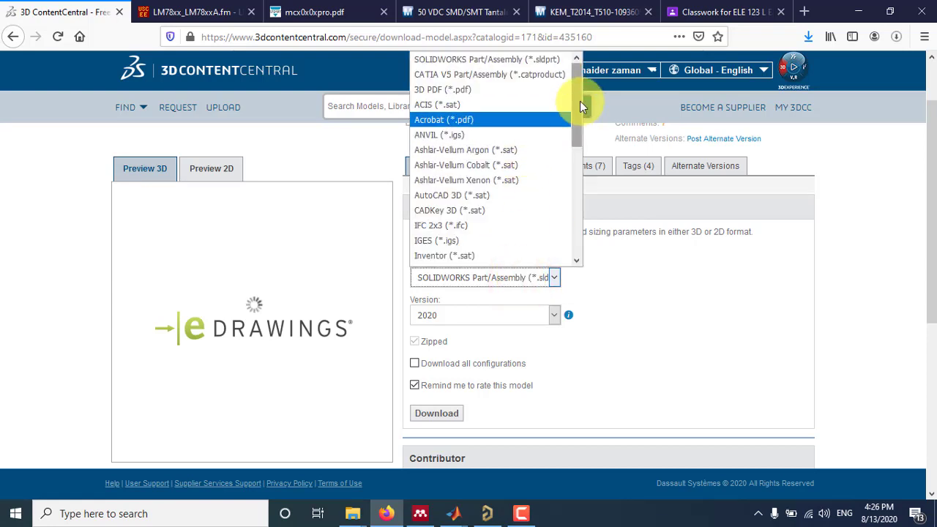
pyautogui.moveTo(572, 92); pyautogui.dragTo(581, 207)
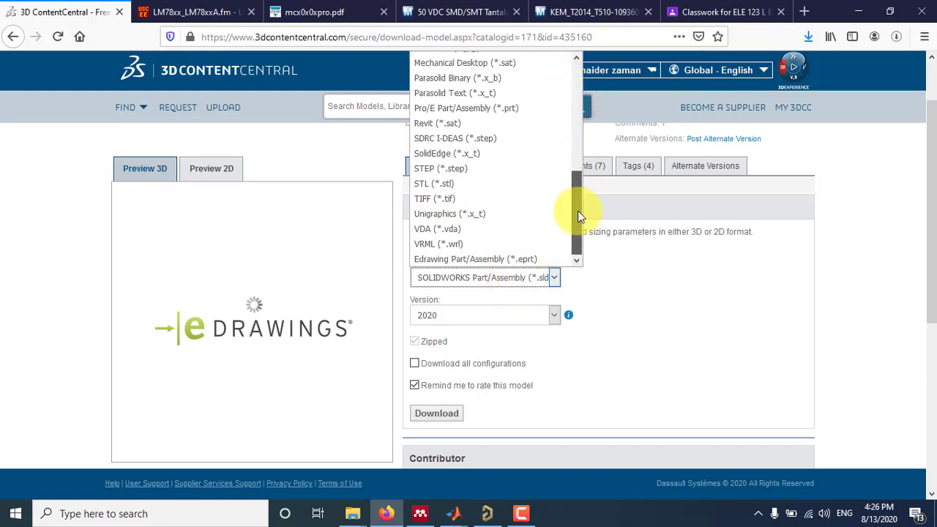
pyautogui.click(477, 170)
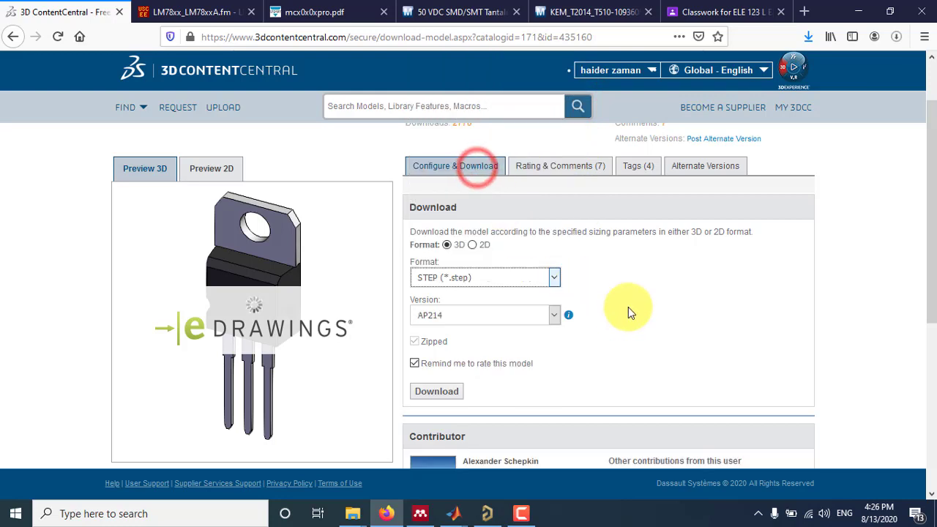
# Review the available file formats, keep STEP (*.step), and turn off the reminder to rate the TO-220 model.
pyautogui.click(471, 278)
pyautogui.scroll(5, 489, 181)
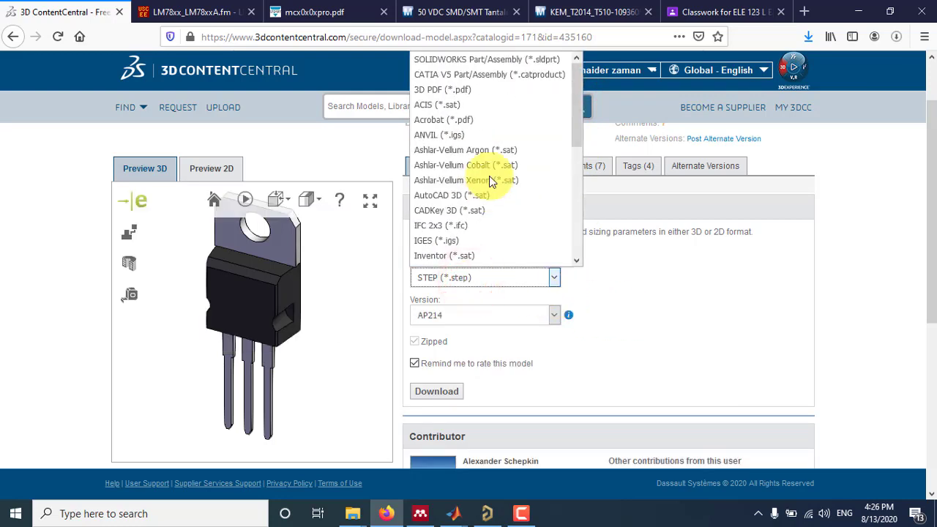
pyautogui.scroll(-5, 489, 180)
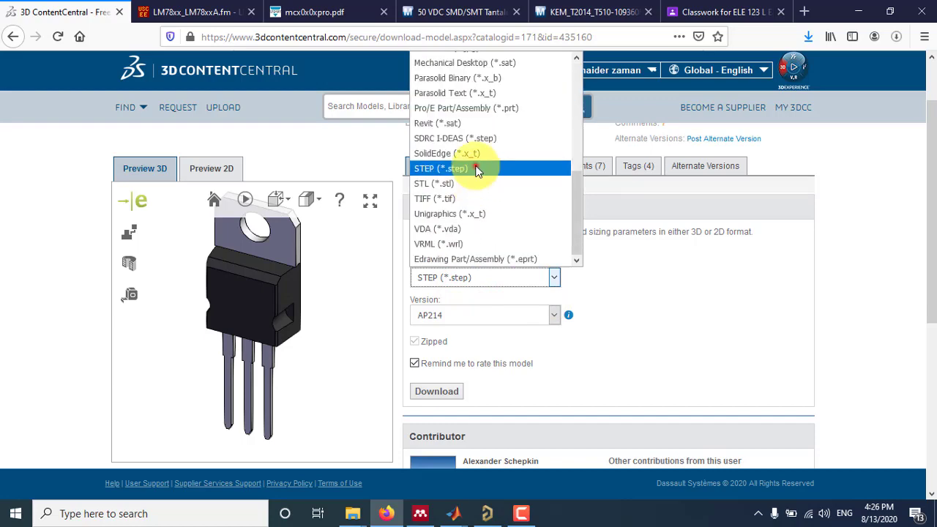
pyautogui.click(477, 170)
pyautogui.click(749, 339)
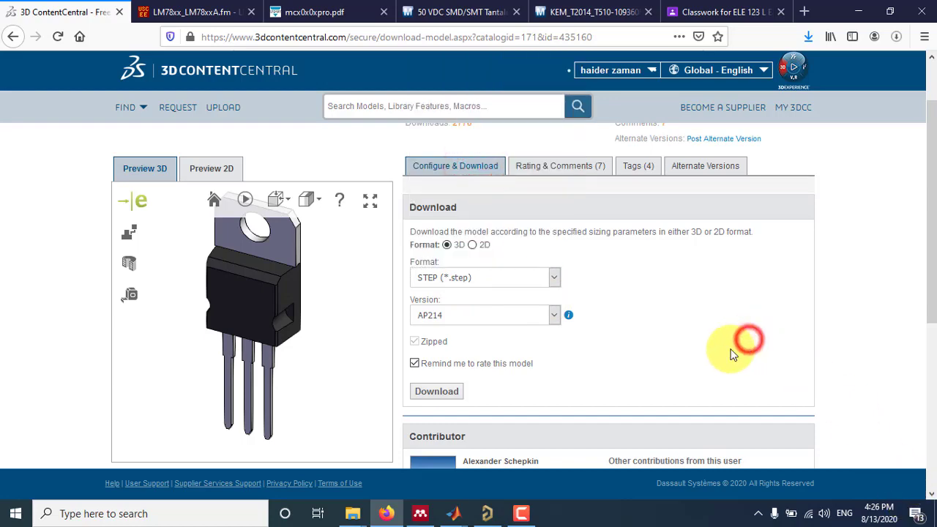
pyautogui.scroll(-2, 444, 314)
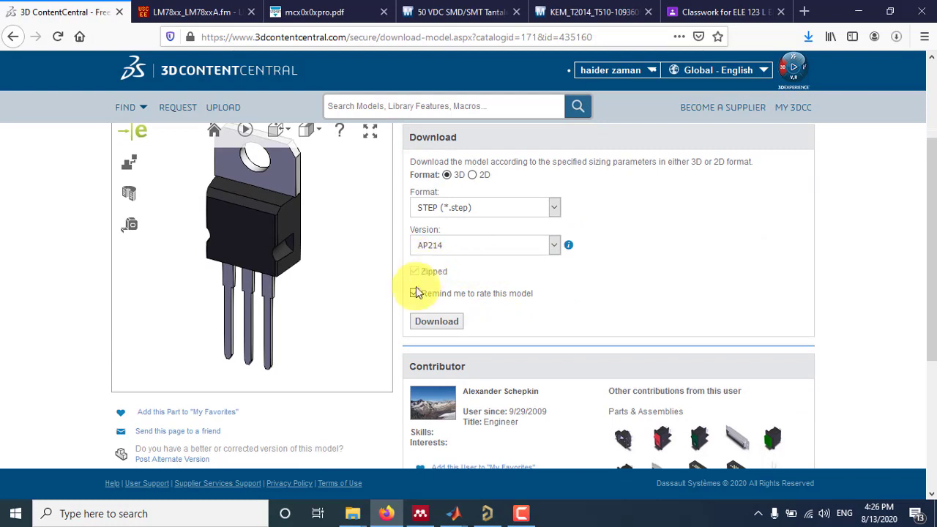
pyautogui.click(414, 293)
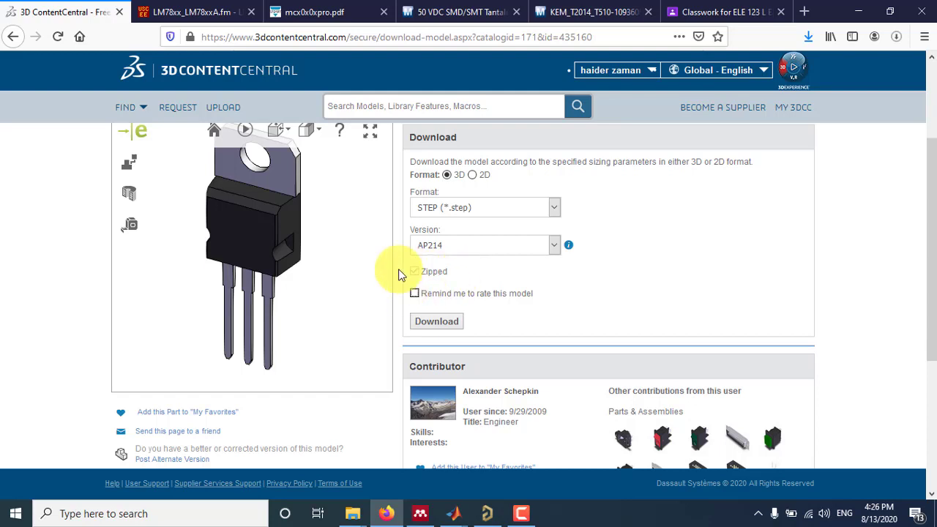
pyautogui.scroll(-2, 291, 255)
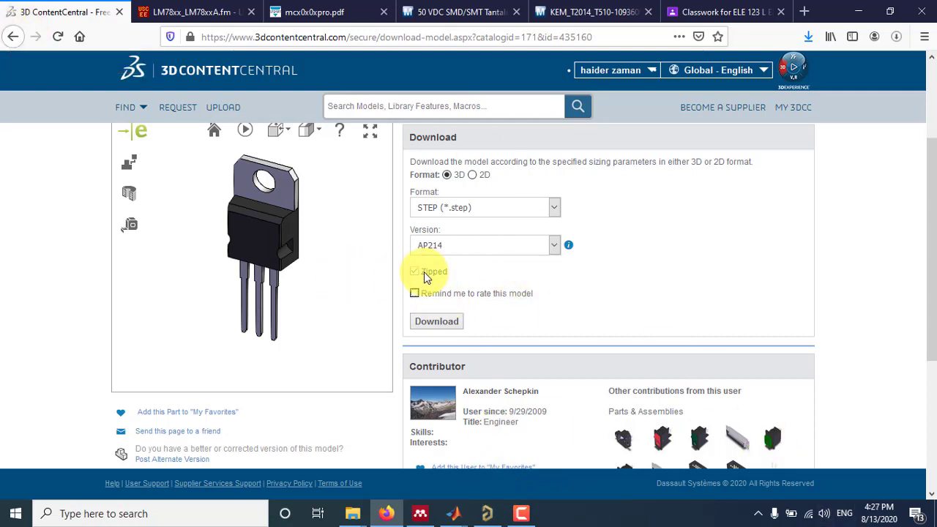
# Return to the TO-220 regulator search results and open the NJM7812FA positive voltage regulator model instead.
pyautogui.click(22, 40)
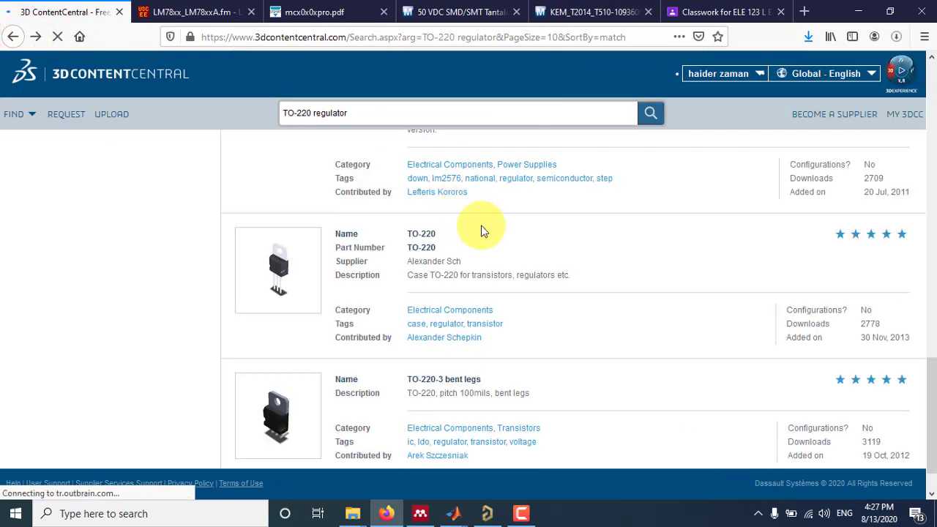
pyautogui.scroll(3, 483, 236)
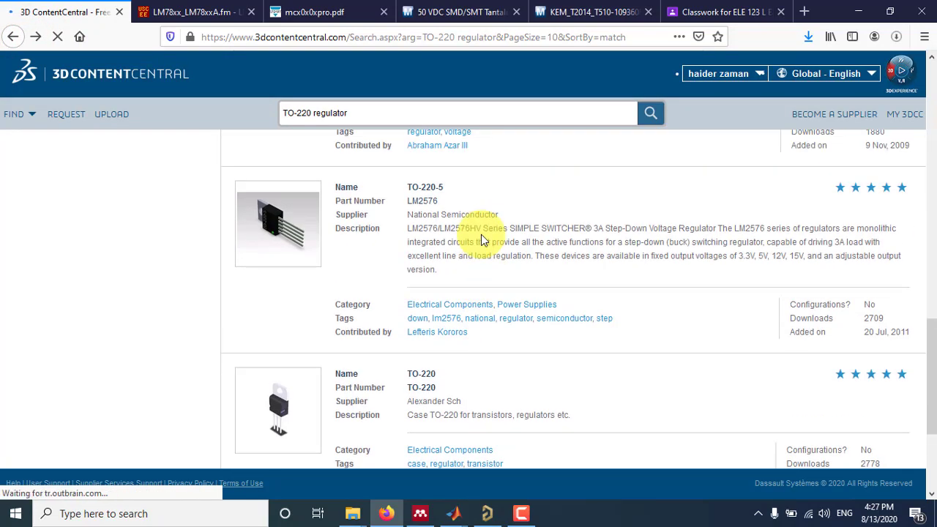
pyautogui.scroll(3, 481, 235)
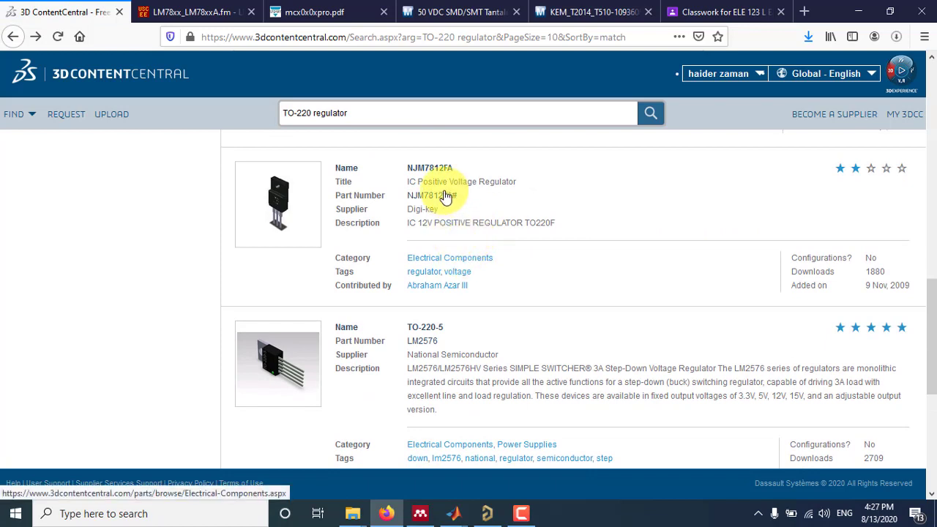
pyautogui.click(434, 168)
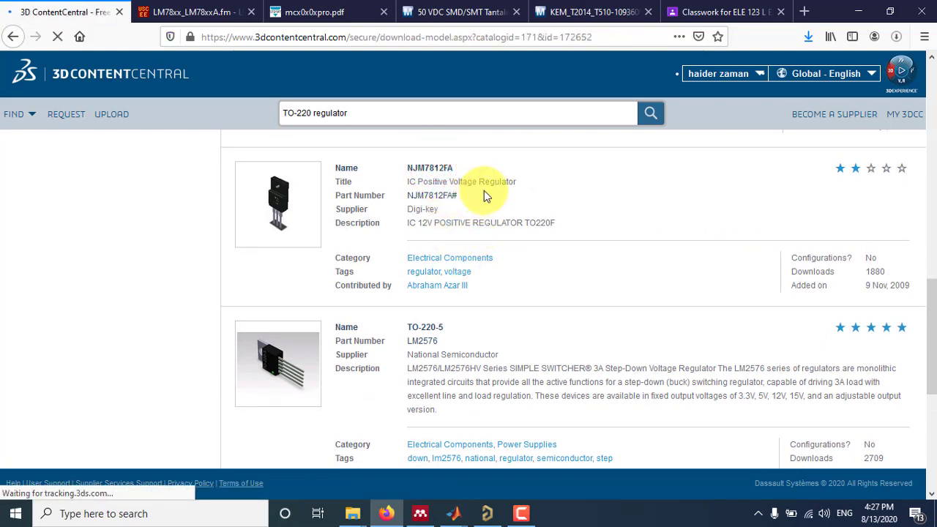
# Set the download format of the NJM7812FA regulator model to STEP (*.step).
pyautogui.scroll(-3, 440, 241)
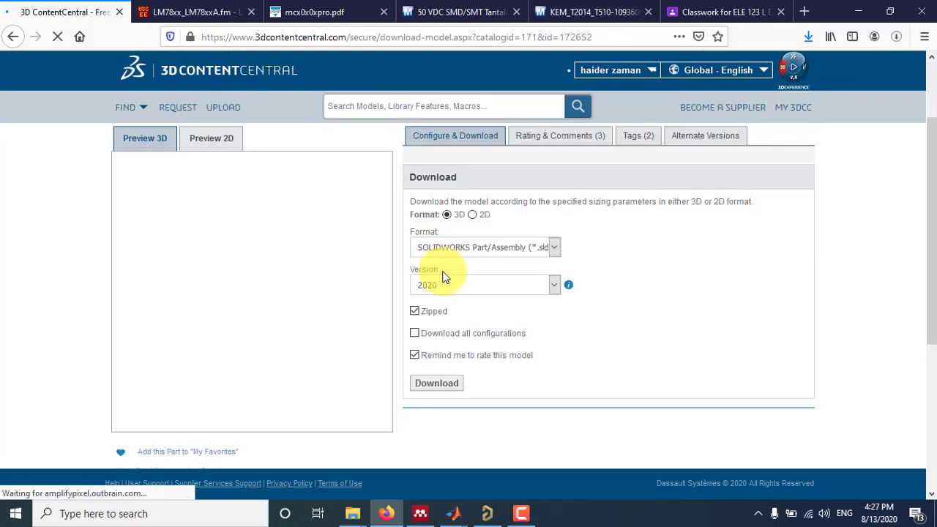
pyautogui.scroll(1, 444, 275)
pyautogui.click(491, 209)
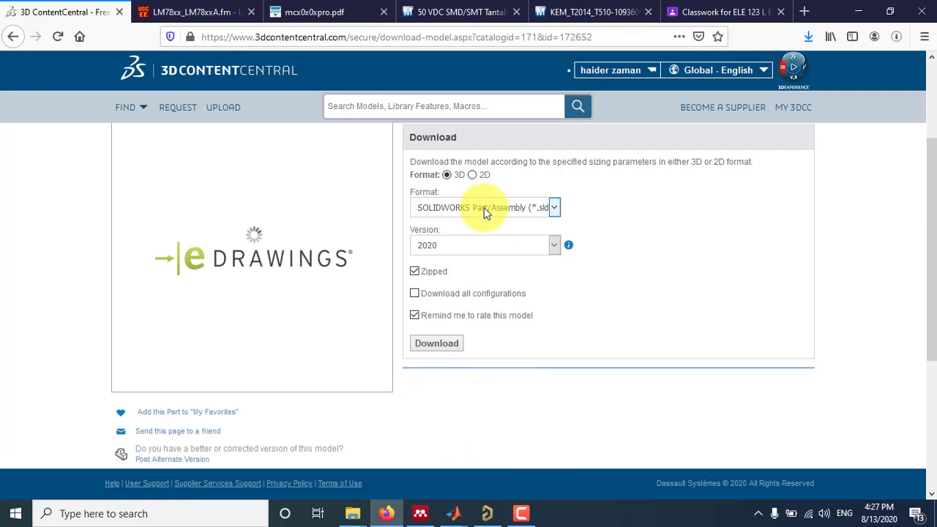
pyautogui.click(492, 207)
pyautogui.scroll(-5, 500, 293)
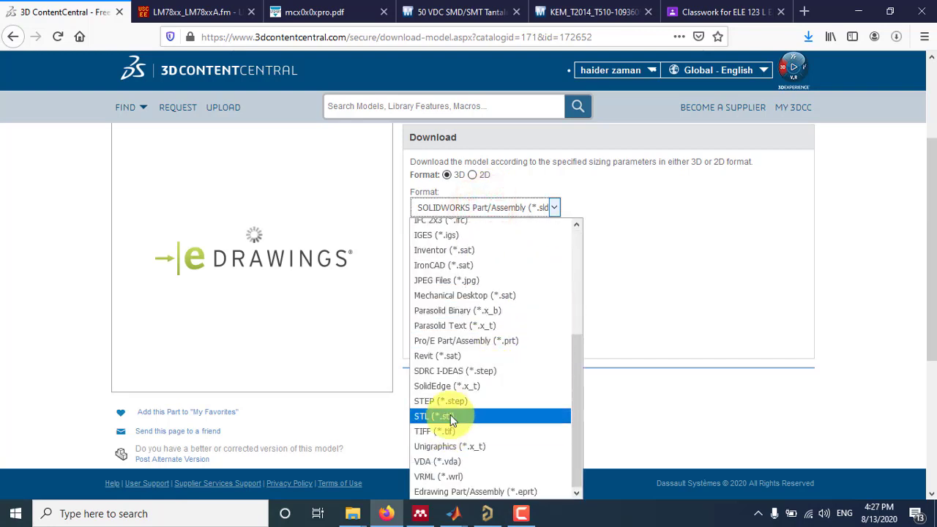
pyautogui.click(452, 401)
# Set the STEP version to AP203 and turn off both the zipped download and the reminder to rate the model.
pyautogui.click(441, 245)
pyautogui.click(440, 268)
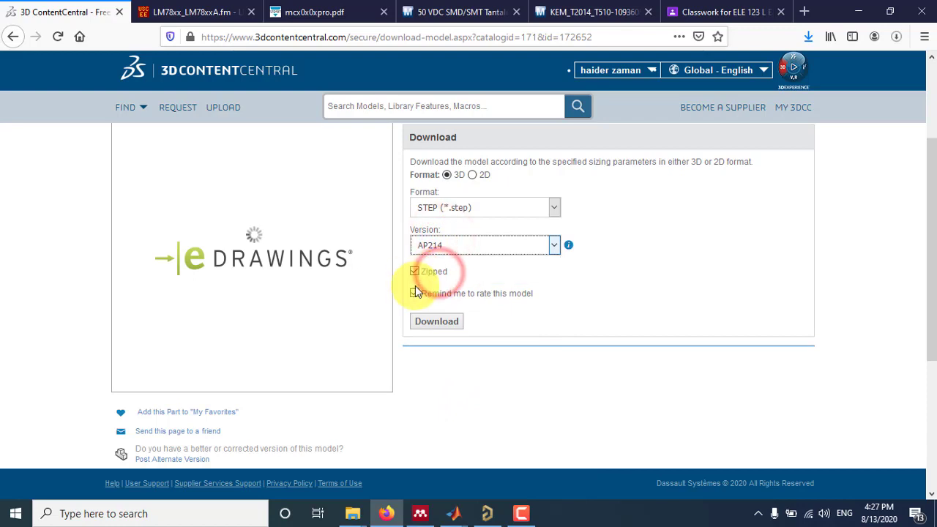
pyautogui.click(444, 245)
pyautogui.click(425, 274)
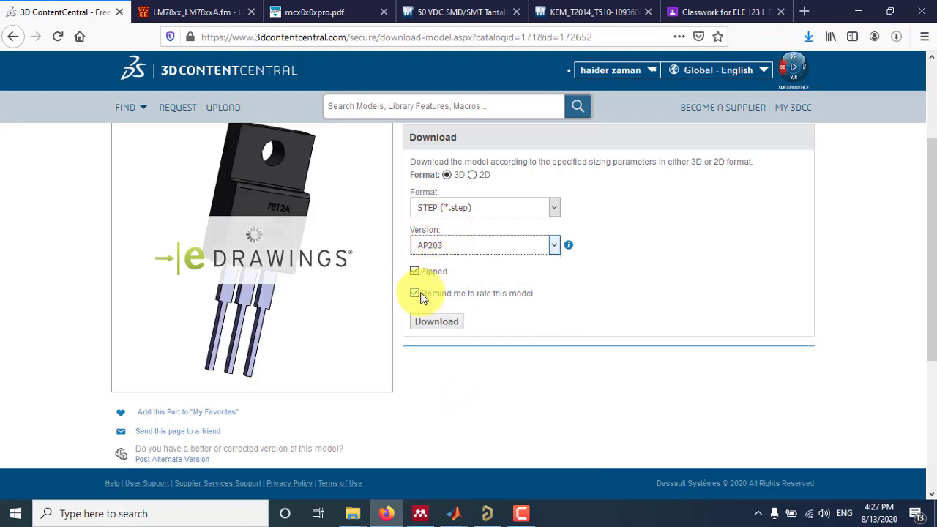
pyautogui.click(414, 293)
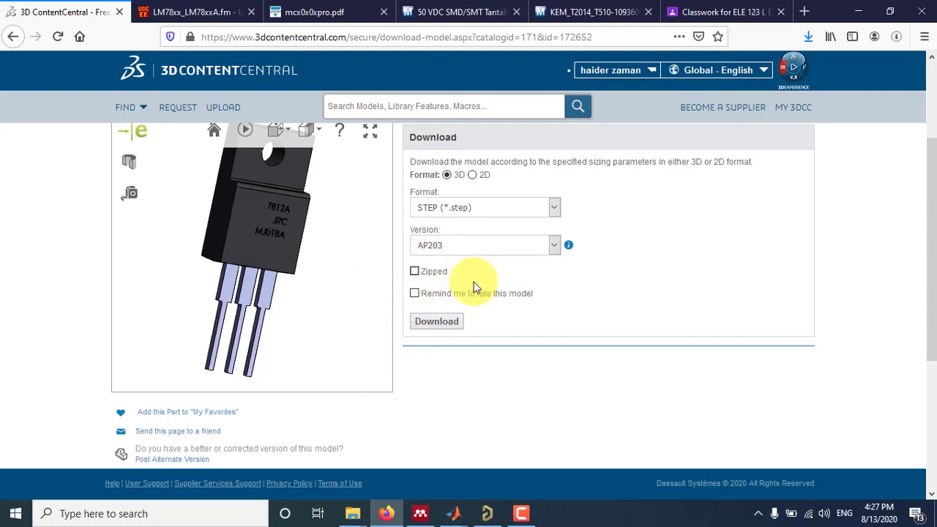
# Download the NJM7812FA STEP file, save it to disk, and check it in the list of downloads.
pyautogui.click(454, 322)
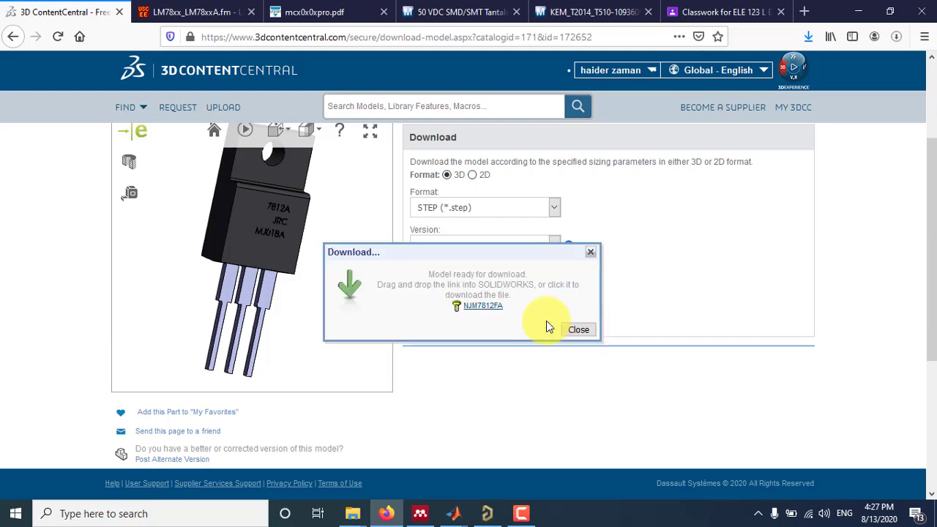
pyautogui.click(482, 305)
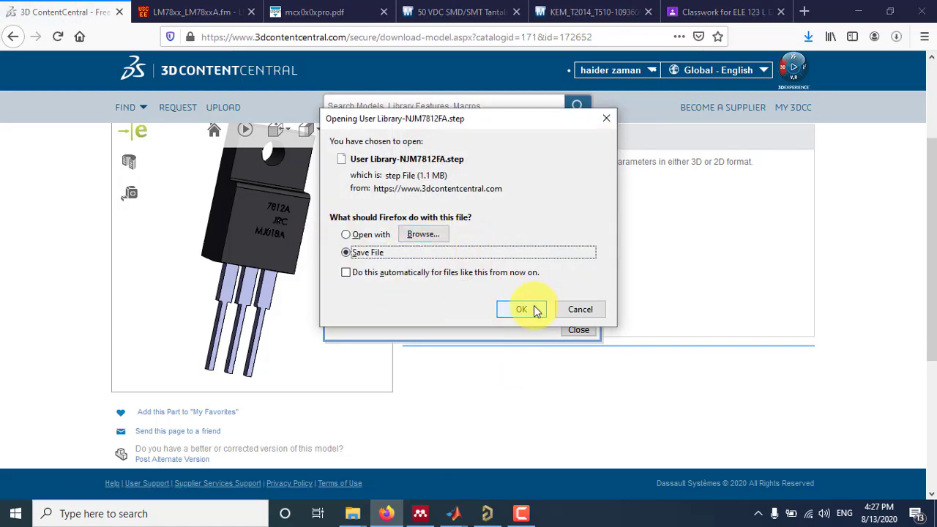
pyautogui.click(534, 309)
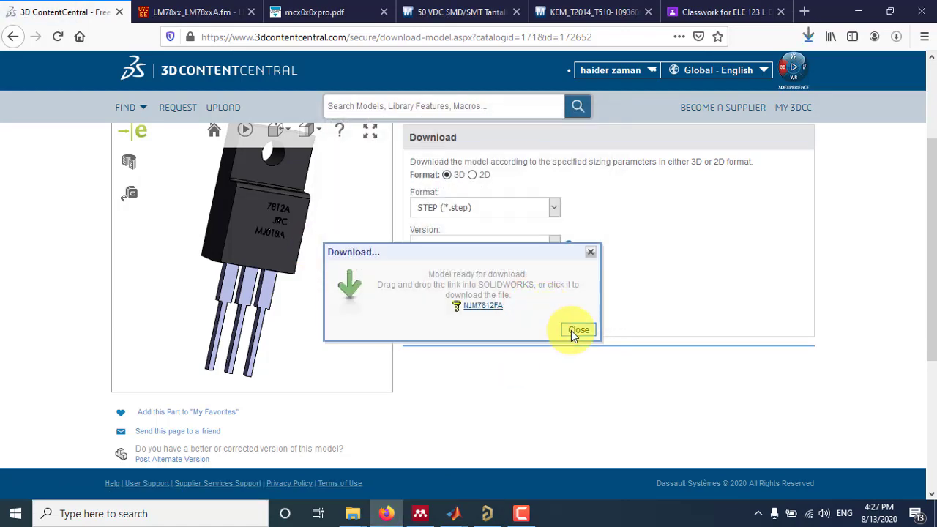
pyautogui.click(572, 332)
pyautogui.click(808, 36)
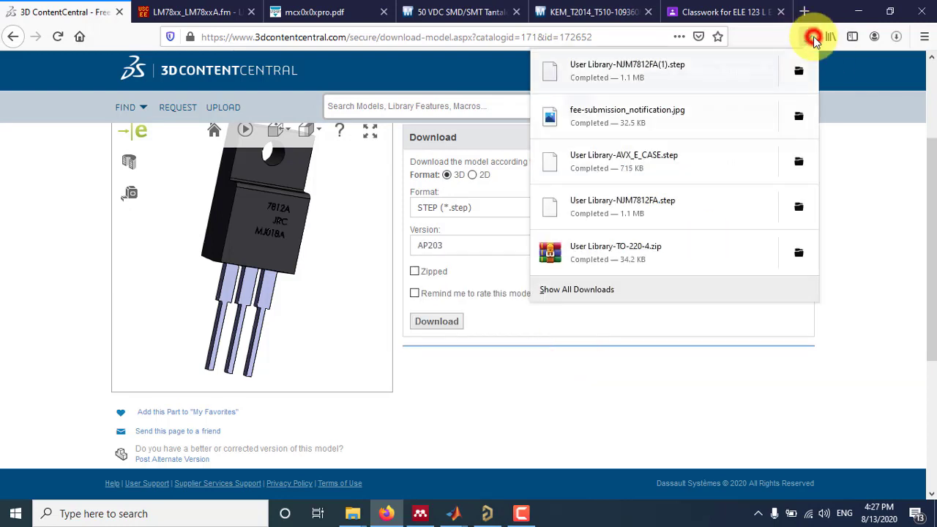
# Switch to Altium Designer and place User Library-NJM7812FA(1).step as a 3D body over the three pads.
pyautogui.click(858, 11)
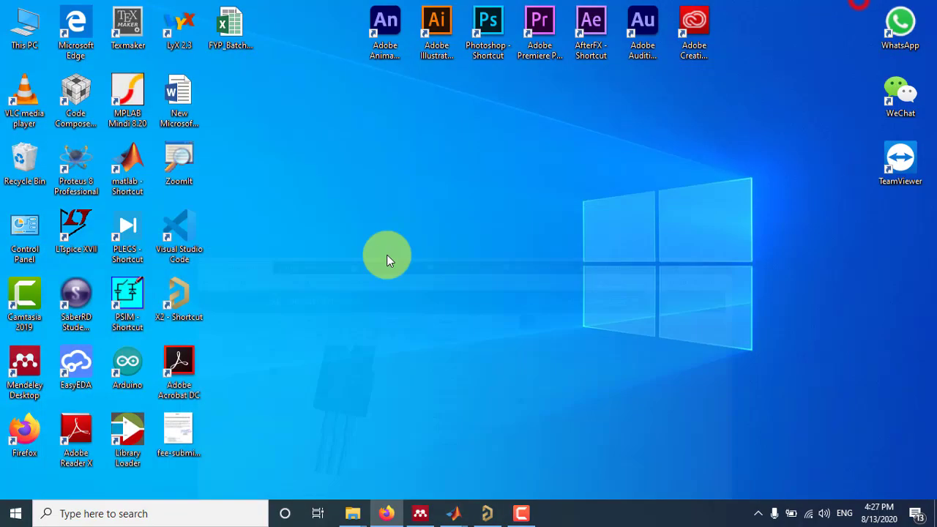
pyautogui.click(496, 516)
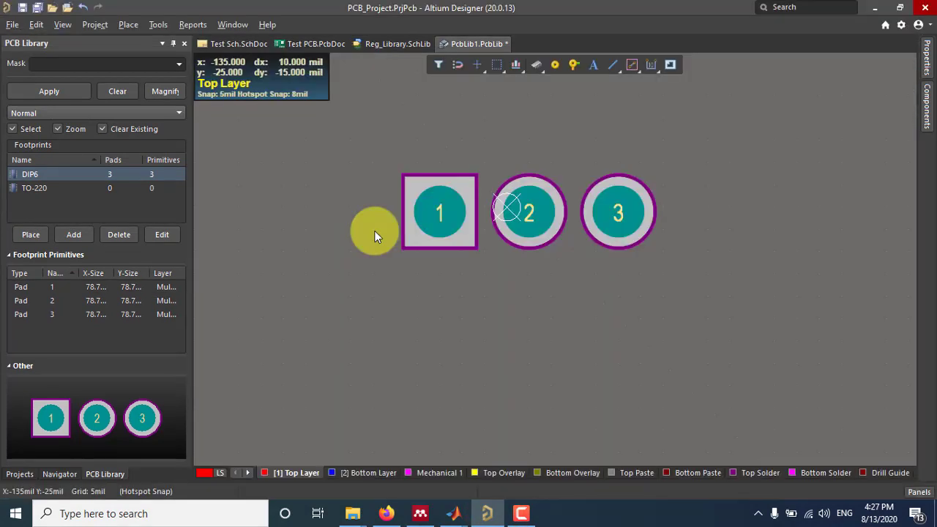
pyautogui.click(125, 25)
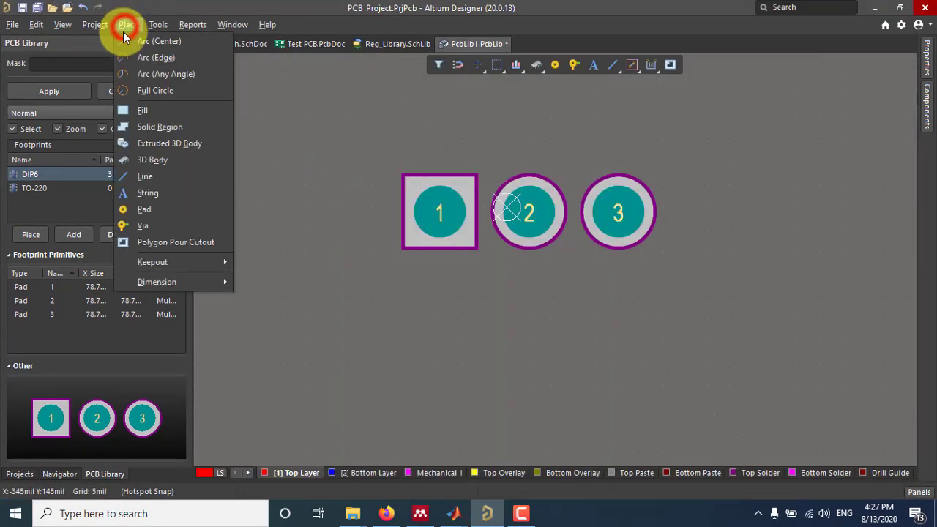
pyautogui.click(187, 158)
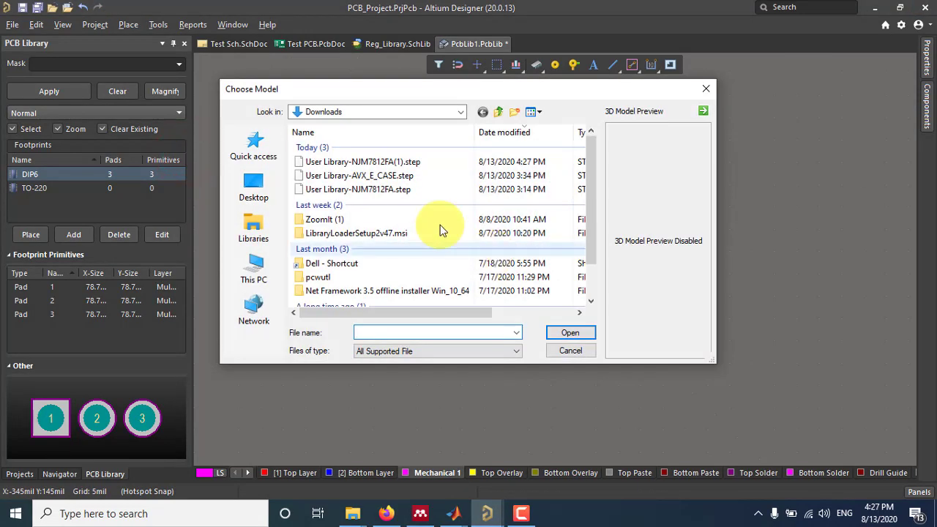
pyautogui.click(373, 161)
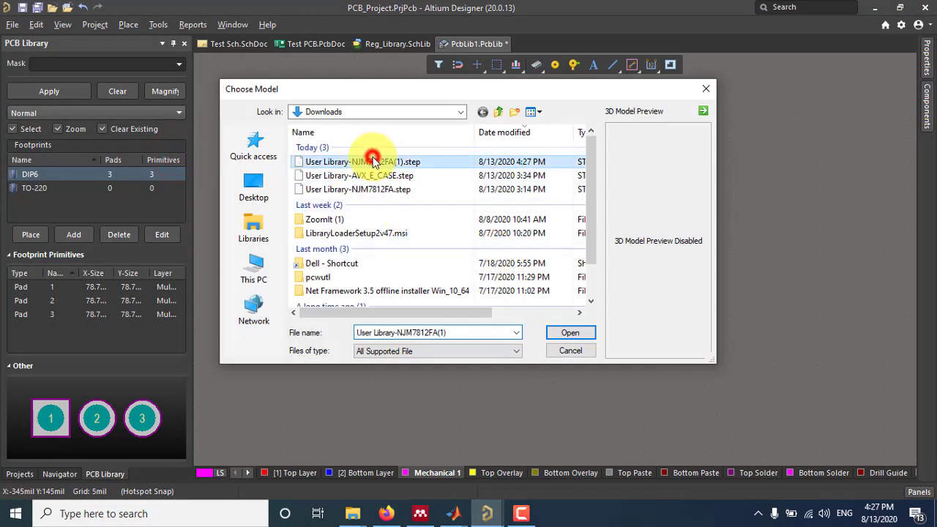
pyautogui.click(572, 333)
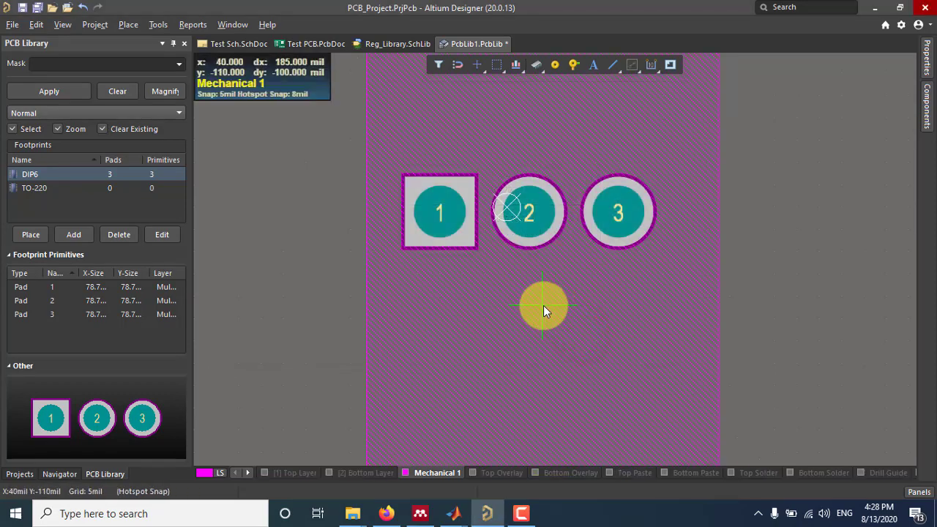
pyautogui.keyDown('ctrl'); pyautogui.scroll(-5, 532, 290); pyautogui.keyUp('ctrl')
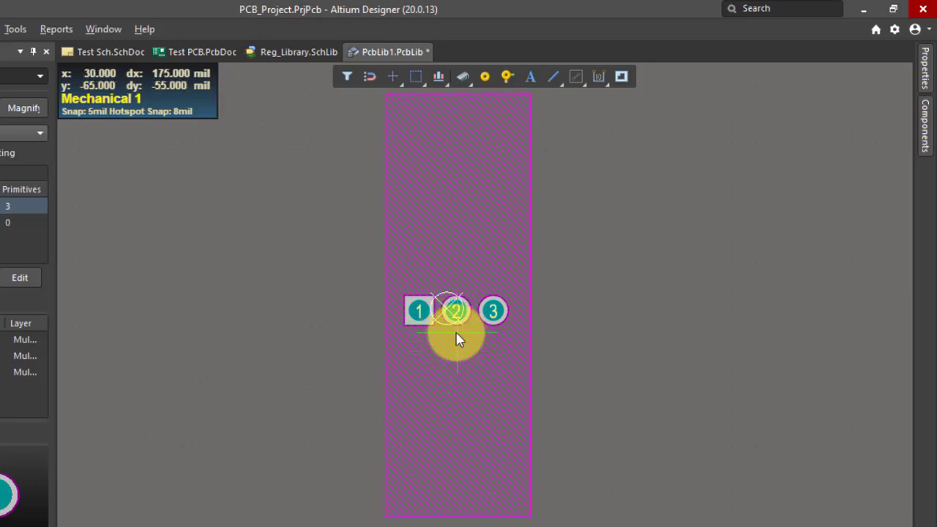
pyautogui.click(454, 337)
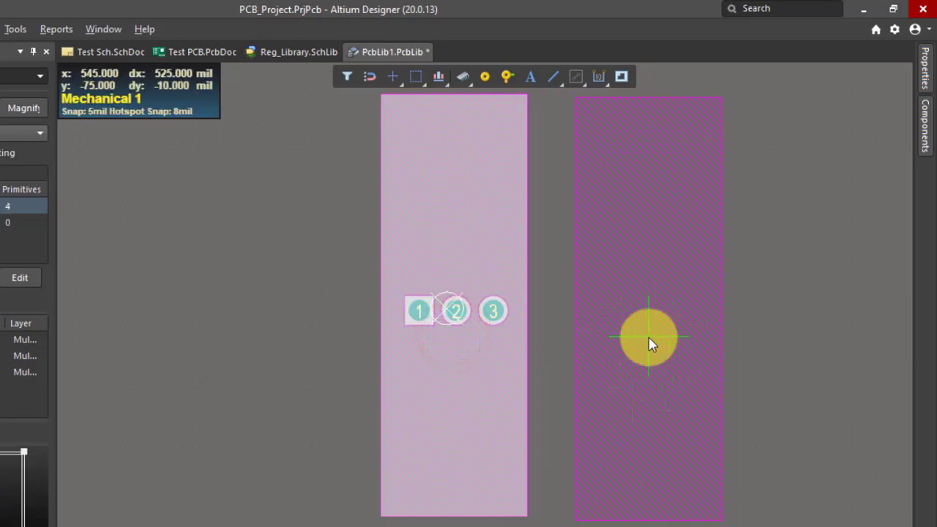
pyautogui.click(644, 332)
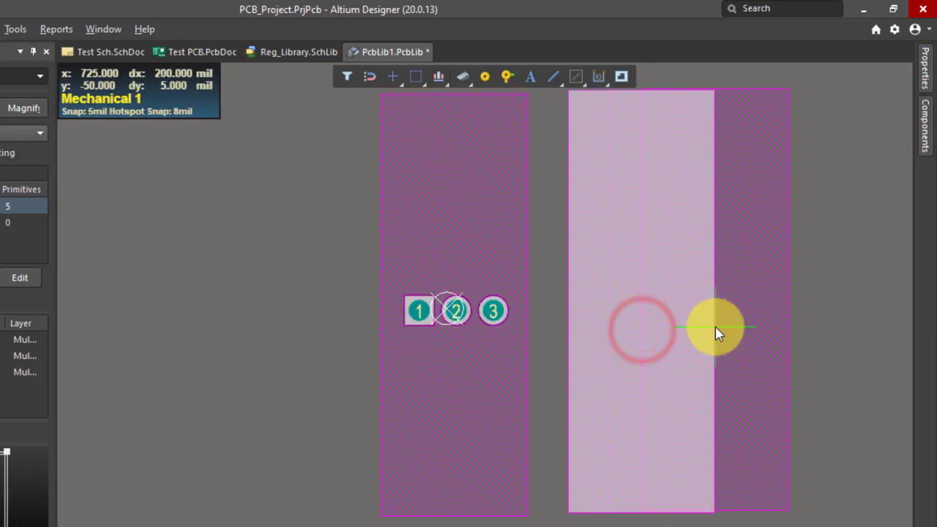
pyautogui.click(799, 328)
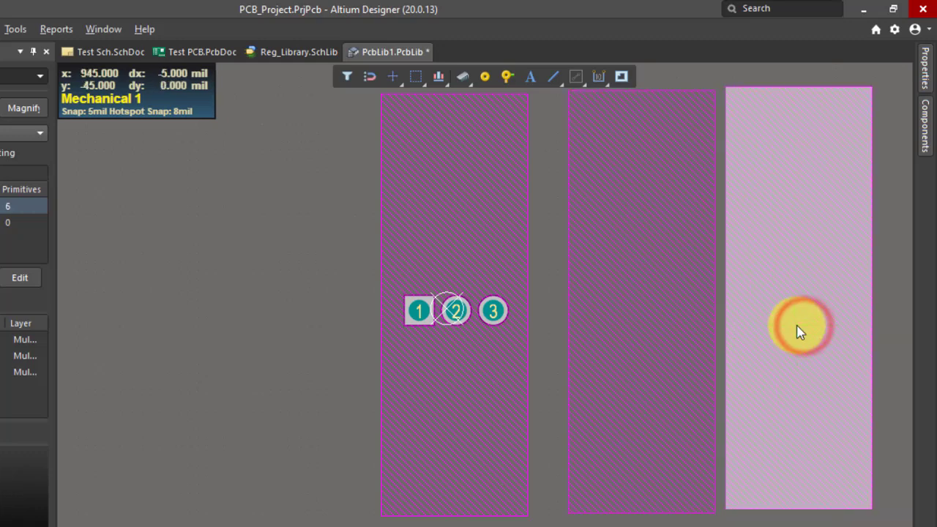
pyautogui.press('Delete')
pyautogui.click(650, 313)
pyautogui.press('Delete')
pyautogui.click(491, 244)
pyautogui.click(619, 245)
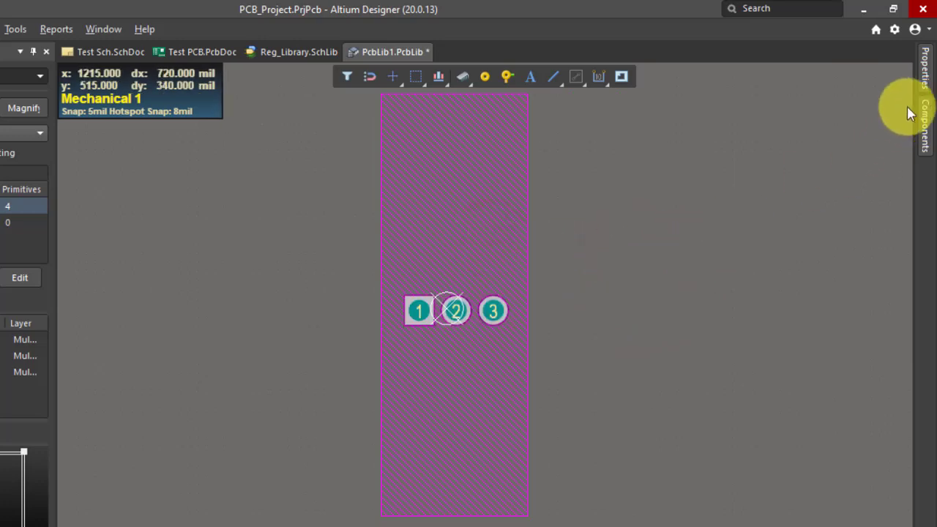
# Check the rotation, standoff height and model source settings of the placed 3D body.
pyautogui.click(472, 205)
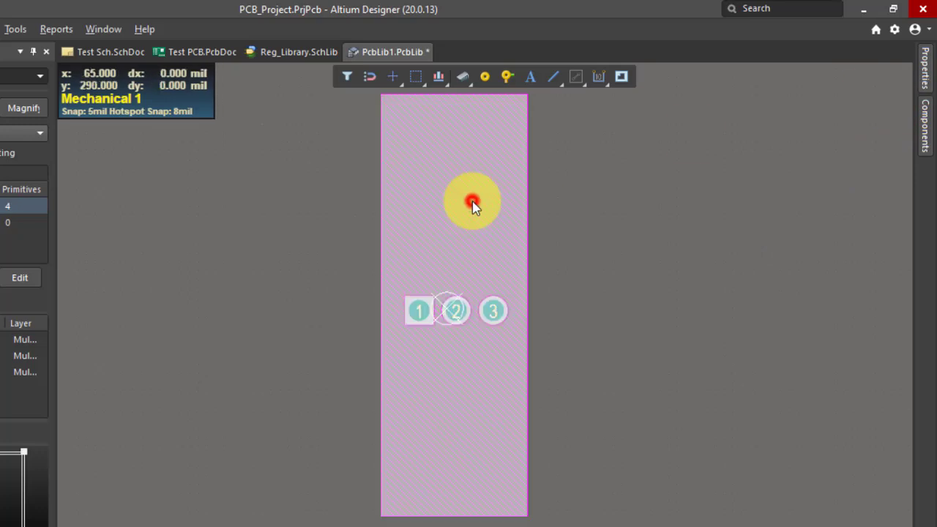
pyautogui.click(926, 84)
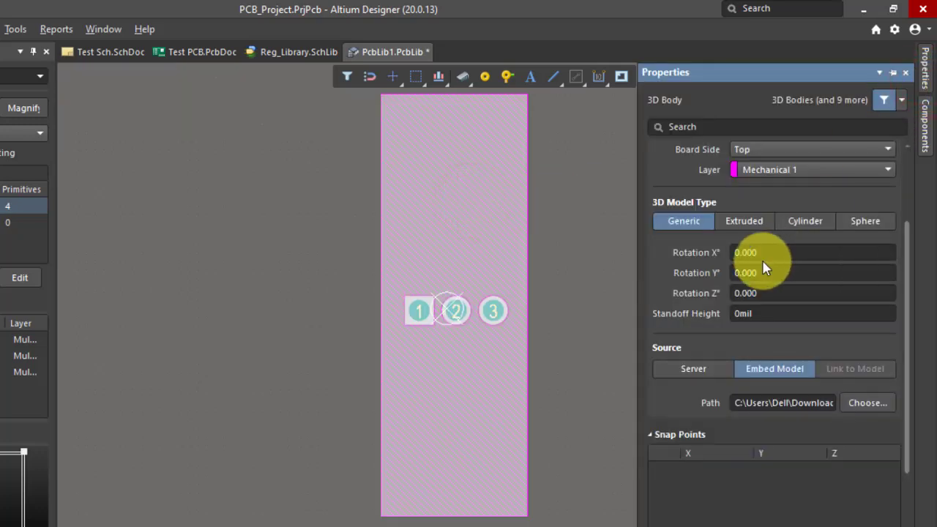
pyautogui.click(550, 274)
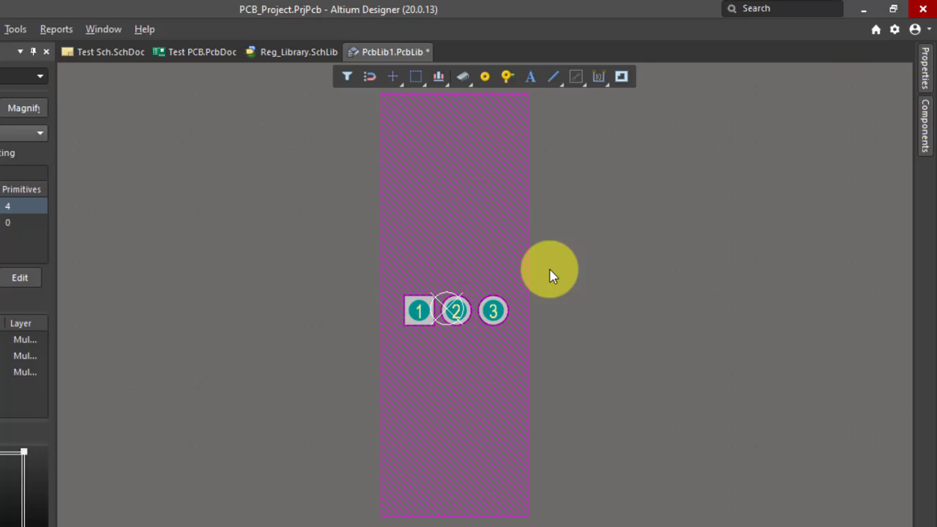
# Examine the regulator body in 3D view, including its case, mounting hole and three leads.
pyautogui.press('3')
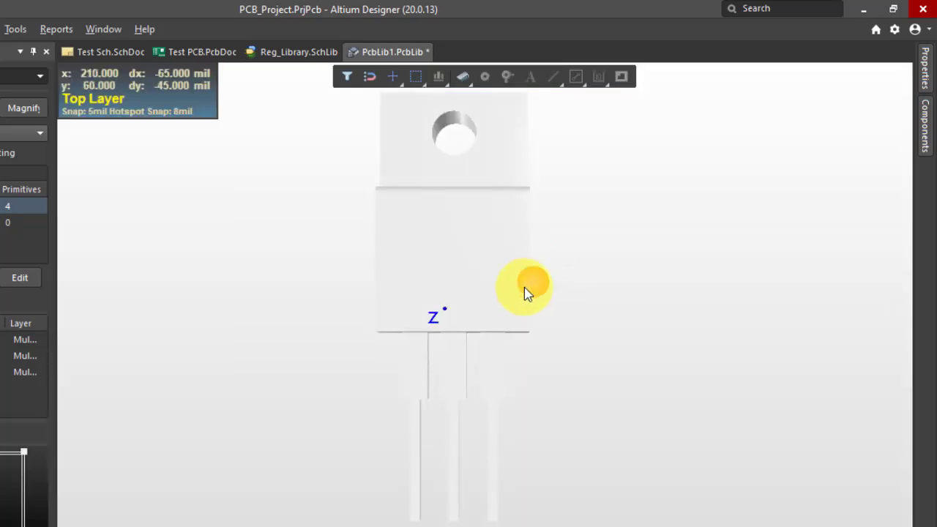
pyautogui.scroll(-2, 522, 287)
pyautogui.keyDown('ctrl'); pyautogui.scroll(-1, 493, 289); pyautogui.keyUp('ctrl')
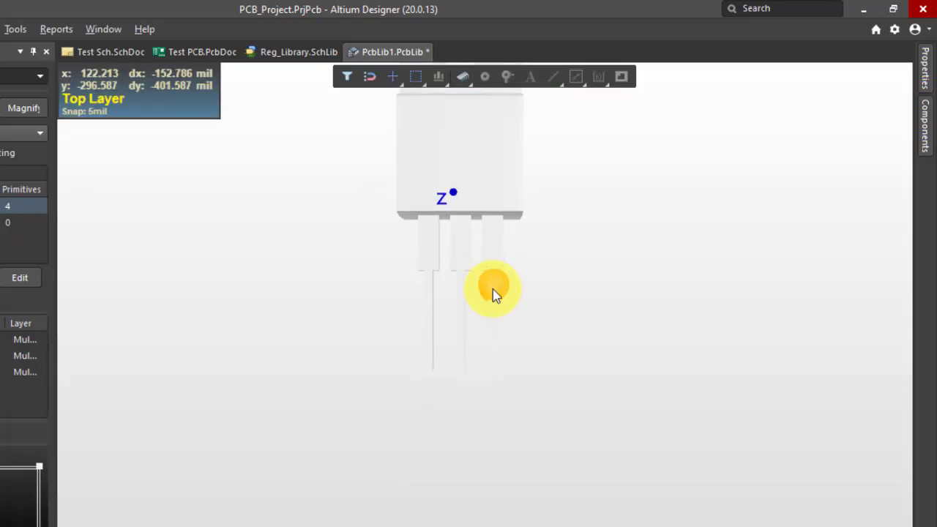
pyautogui.keyDown('ctrl'); pyautogui.scroll(2, 510, 182); pyautogui.keyUp('ctrl')
pyautogui.scroll(1, 510, 183)
pyautogui.scroll(1, 510, 188)
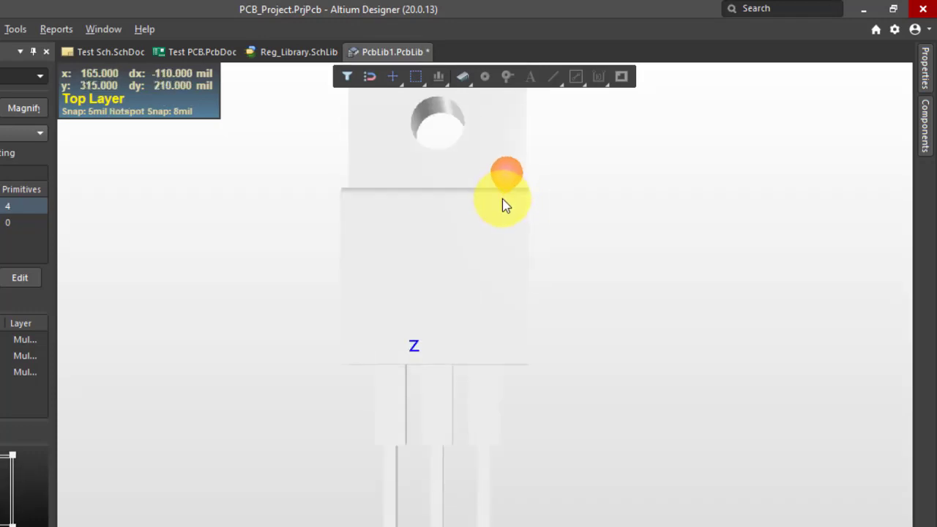
pyautogui.keyDown('ctrl'); pyautogui.scroll(-3, 492, 223); pyautogui.keyUp('ctrl')
pyautogui.moveTo(527, 286); pyautogui.dragTo(477, 285, button='right')
pyautogui.click(457, 273)
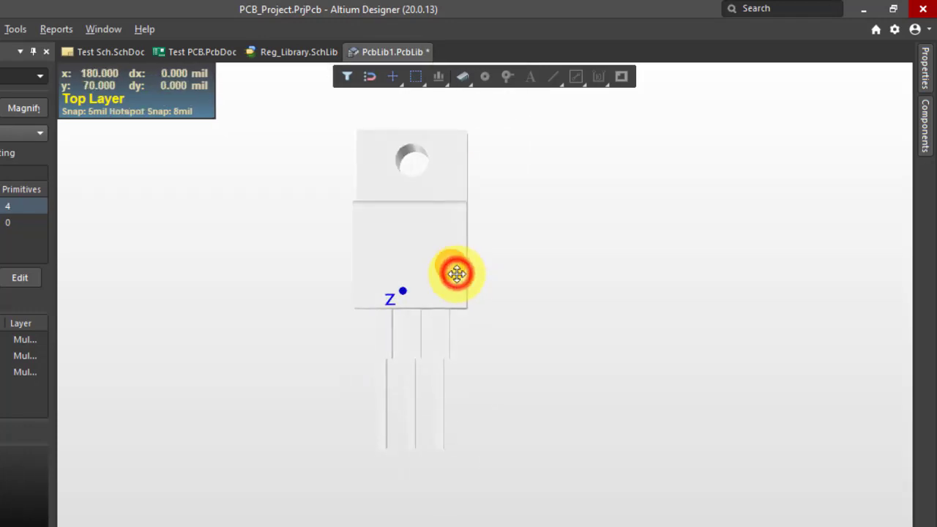
pyautogui.click(408, 174)
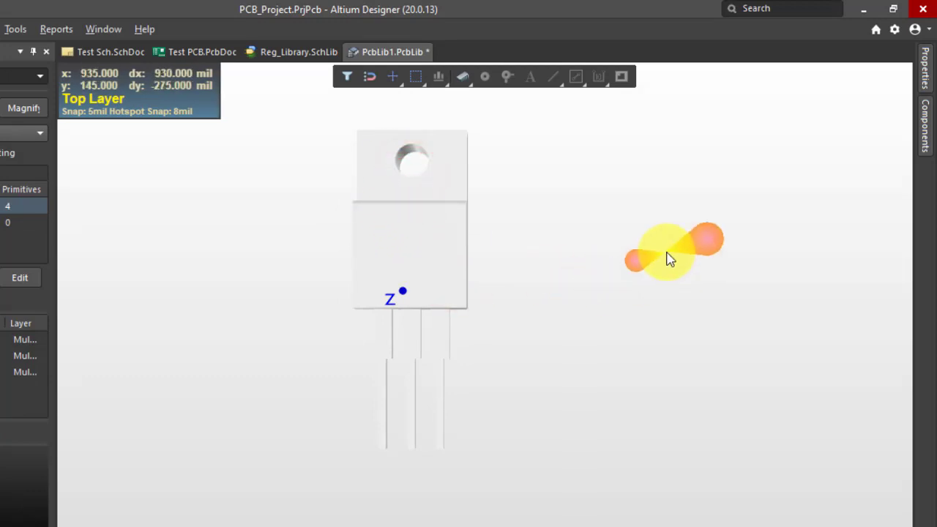
# Compare the footprint's 2D layout with its 3D view, finishing in the 2D layout.
pyautogui.press('2')
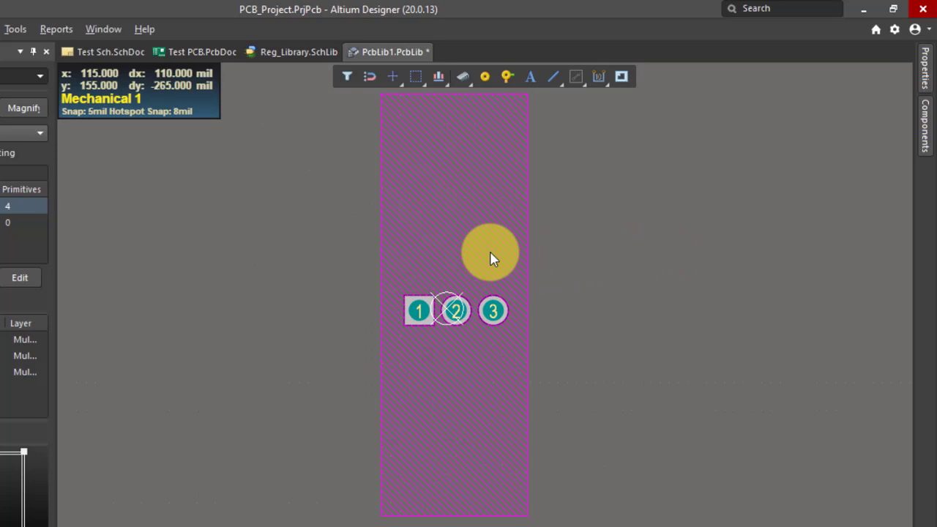
pyautogui.press('3')
pyautogui.click(468, 257)
pyautogui.click(458, 182)
pyautogui.press('3')
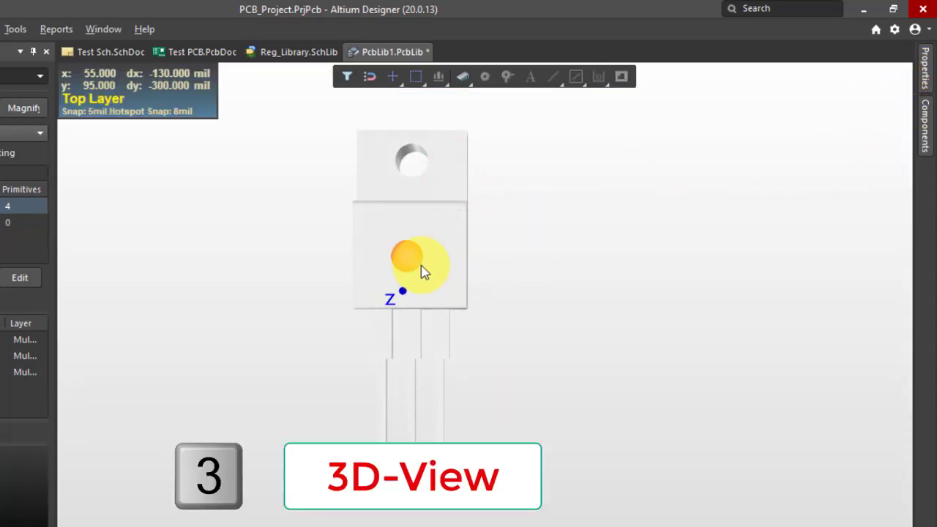
pyautogui.press('2')
# Choose dark grey as the override colour in the display settings of the regulator's 3D body.
pyautogui.click(464, 195)
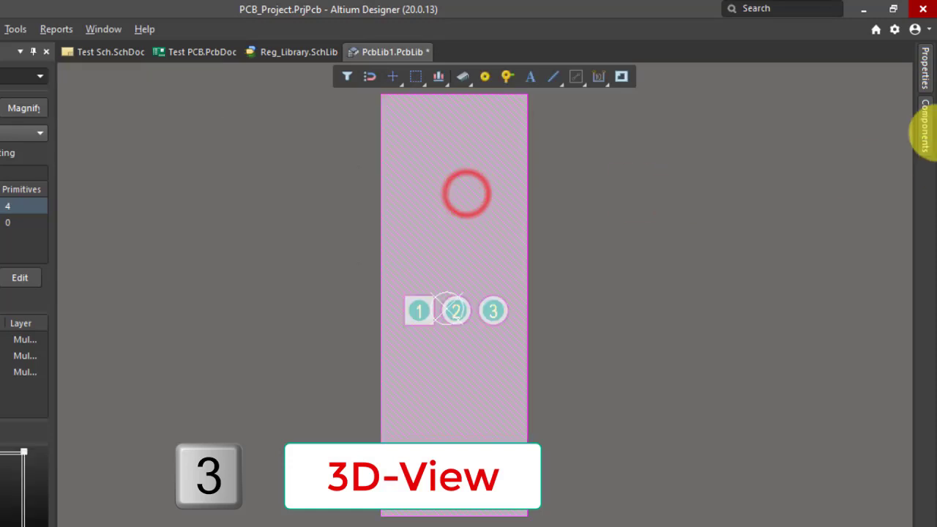
pyautogui.click(924, 65)
pyautogui.scroll(-3, 848, 368)
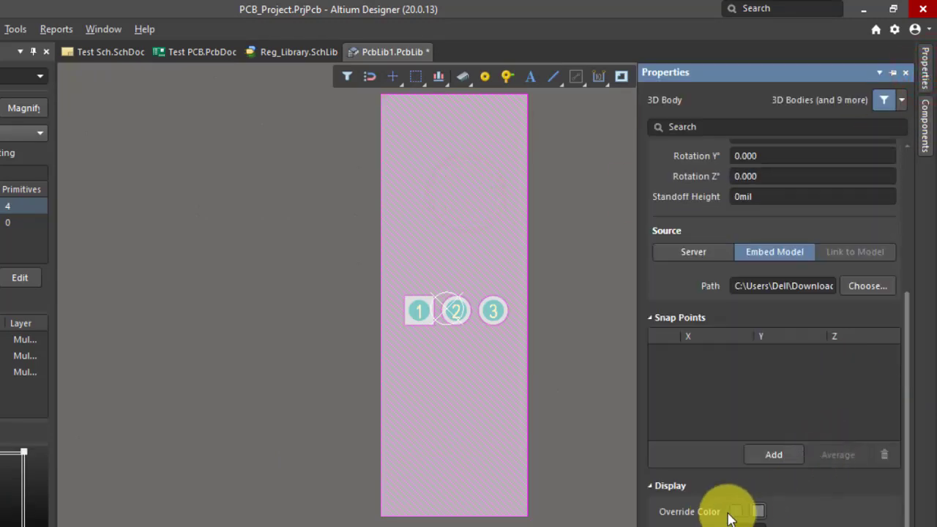
pyautogui.click(758, 512)
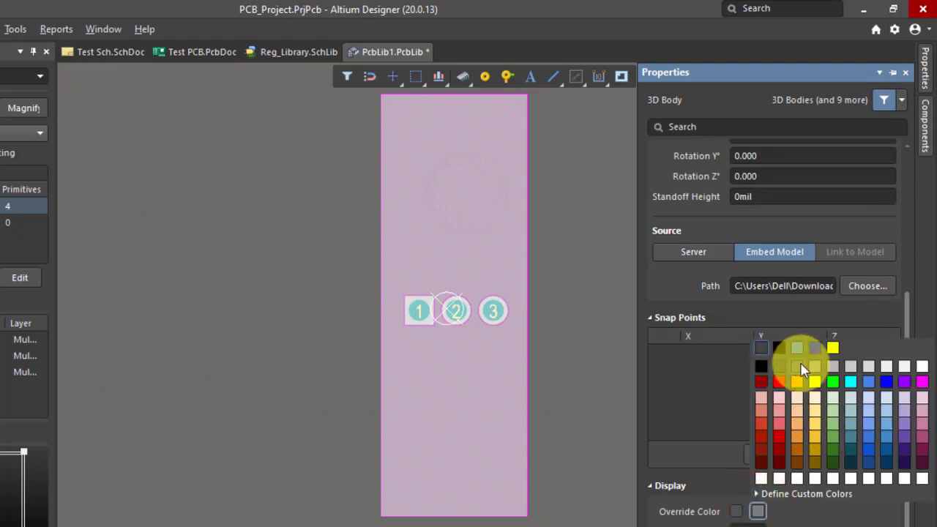
pyautogui.click(781, 365)
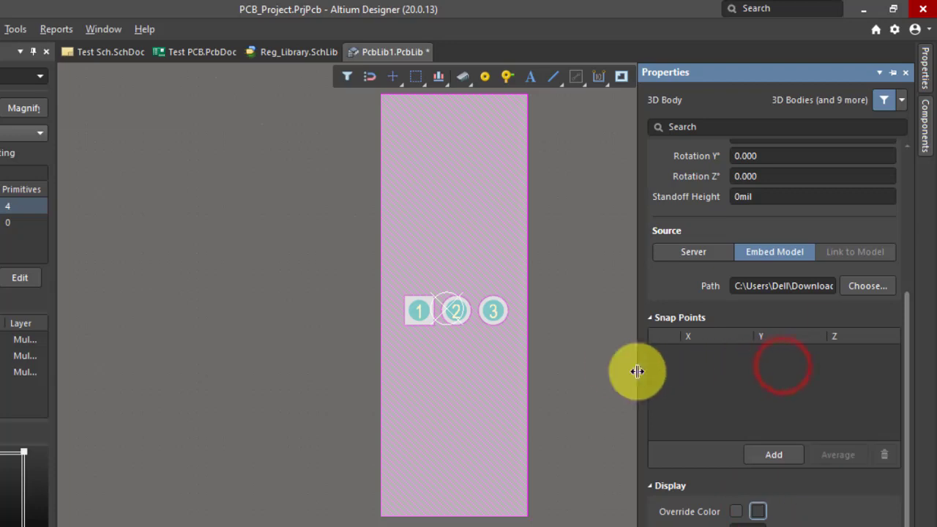
# Examine the regulator body in 3D view to check whether the chosen override colour is applied.
pyautogui.click(570, 371)
pyautogui.press('3')
pyautogui.click(926, 64)
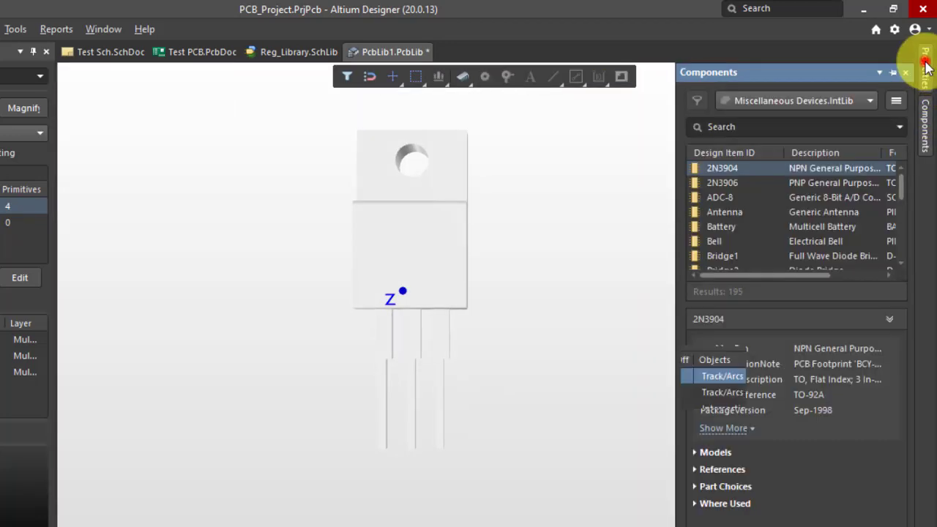
pyautogui.click(264, 217)
pyautogui.click(388, 249)
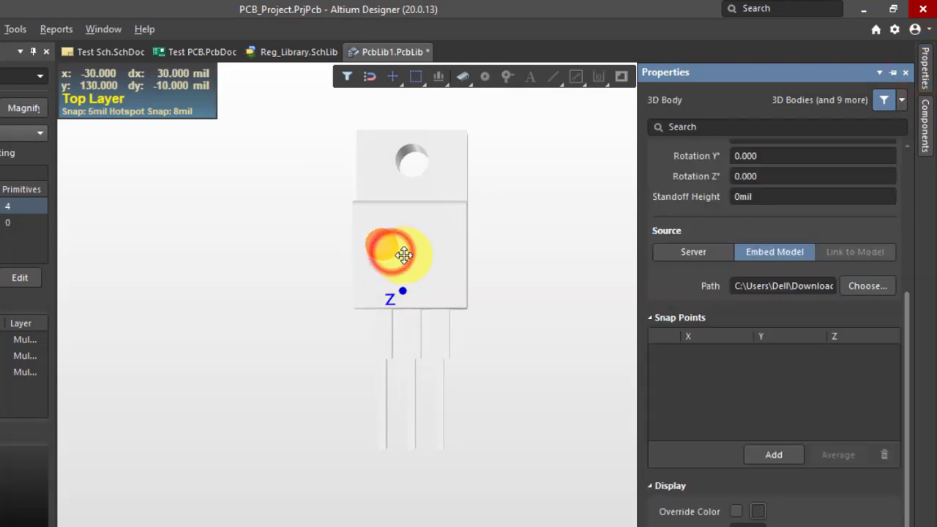
pyautogui.click(407, 255)
pyautogui.click(439, 311)
pyautogui.click(438, 254)
pyautogui.moveTo(493, 288); pyautogui.dragTo(561, 233, button='right')
pyautogui.moveTo(465, 212); pyautogui.dragTo(439, 272, button='right')
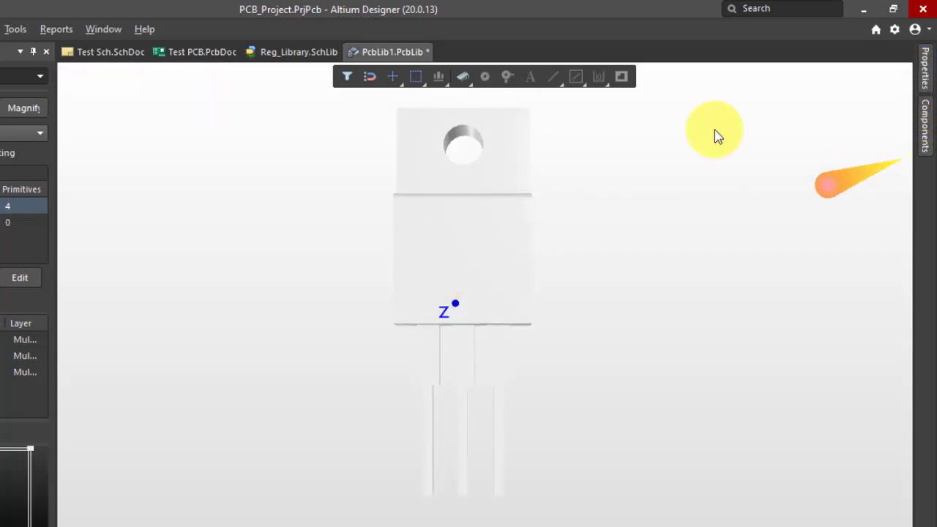
# Enable Override Color for the regulator's 3D body from the 2D layout and return to the 3D view.
pyautogui.press('2')
pyautogui.click(481, 203)
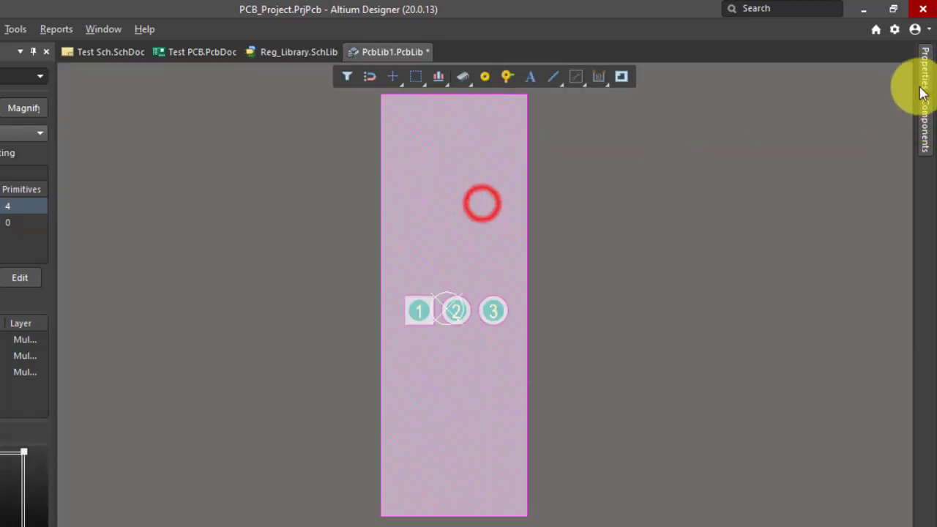
pyautogui.click(925, 74)
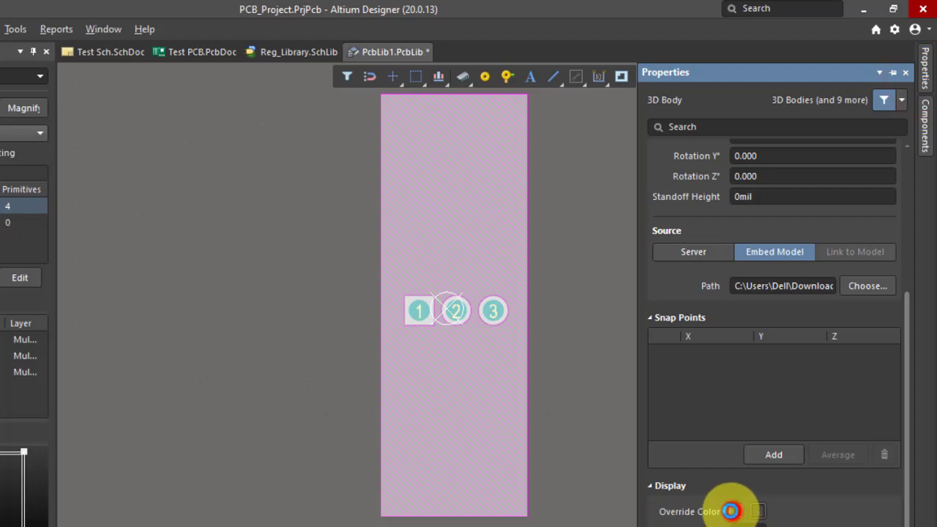
pyautogui.click(581, 403)
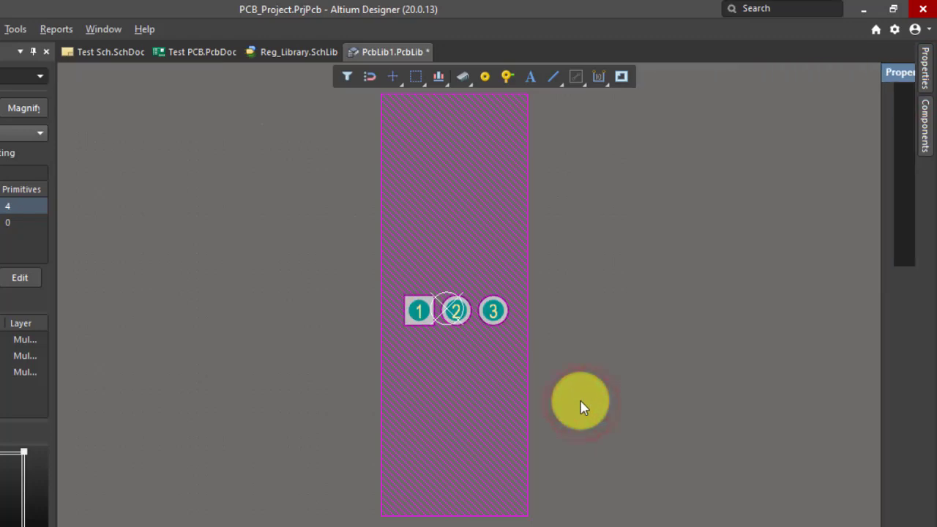
pyautogui.press('3')
# Examine the recoloured regulator body in 3D view, including its case, leads and orientation relative to the board.
pyautogui.moveTo(580, 401); pyautogui.dragTo(608, 382, button='right')
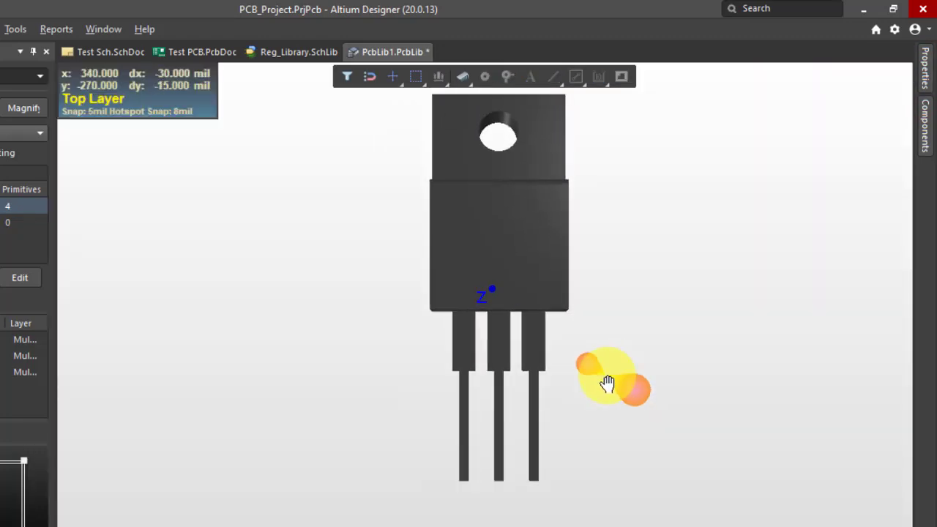
pyautogui.keyDown('ctrl'); pyautogui.scroll(3, 429, 255); pyautogui.keyUp('ctrl')
pyautogui.keyDown('ctrl'); pyautogui.scroll(-2, 430, 270); pyautogui.keyUp('ctrl')
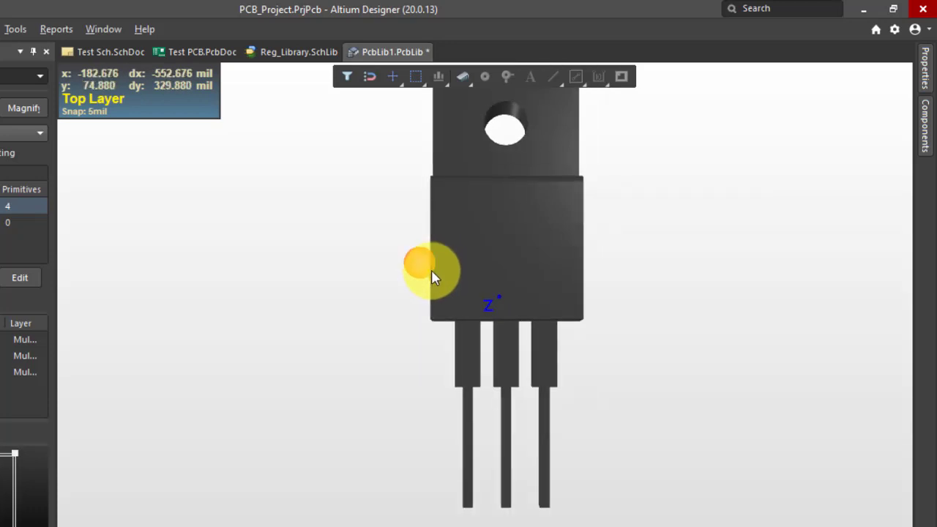
pyautogui.keyDown('ctrl'); pyautogui.scroll(-1, 431, 274); pyautogui.keyUp('ctrl')
pyautogui.moveTo(519, 272); pyautogui.dragTo(527, 306, button='right')
pyautogui.press('shift')
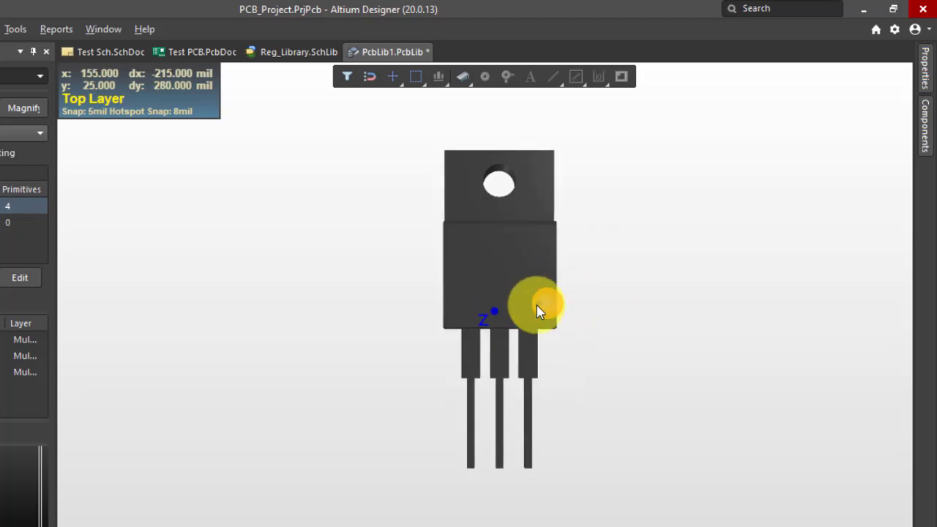
pyautogui.press('shift')
pyautogui.keyDown('shift'); pyautogui.moveTo(537, 311); pyautogui.dragTo(546, 342, button='right'); pyautogui.keyUp('shift')
pyautogui.keyDown('ctrl'); pyautogui.scroll(-5, 497, 313); pyautogui.keyUp('ctrl')
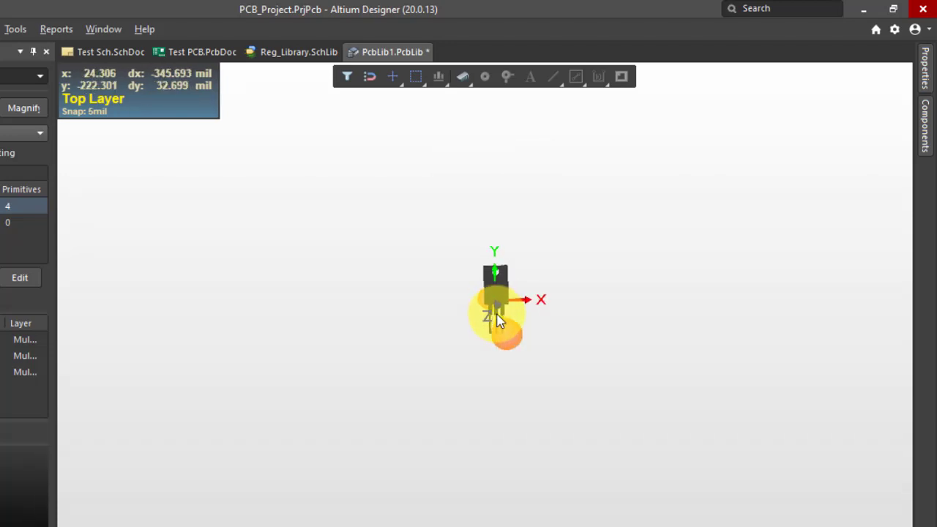
# Move the regulator body clear of the pads, beside pad 3 in the 2D layout, and show both in 3D view.
pyautogui.press('2')
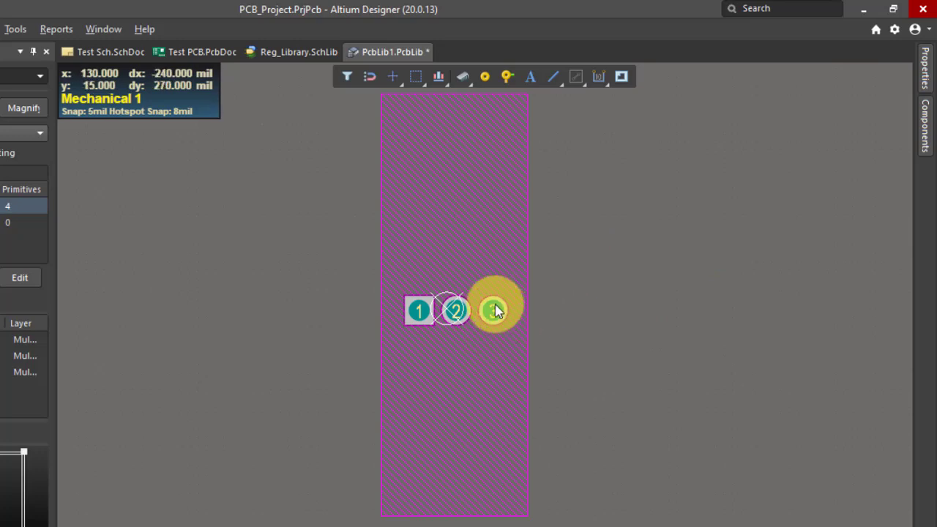
pyautogui.moveTo(464, 283); pyautogui.dragTo(596, 320)
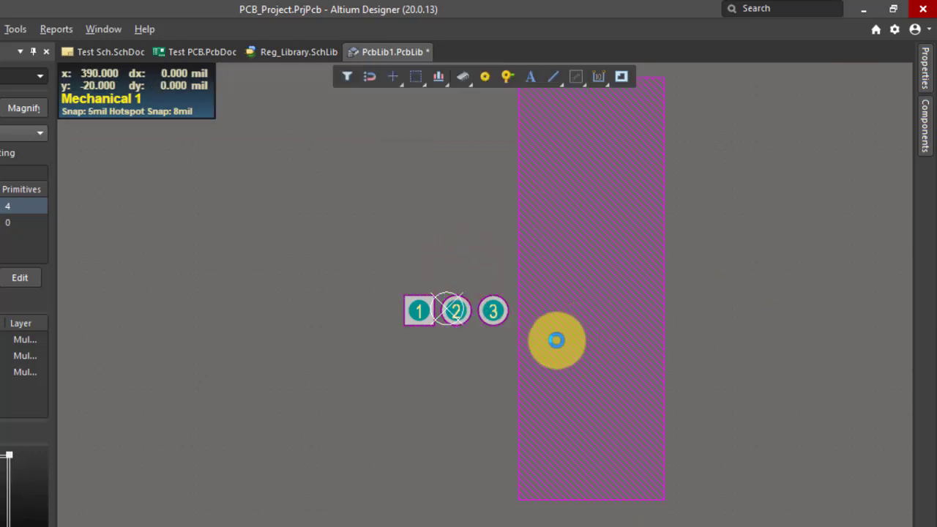
pyautogui.press('3')
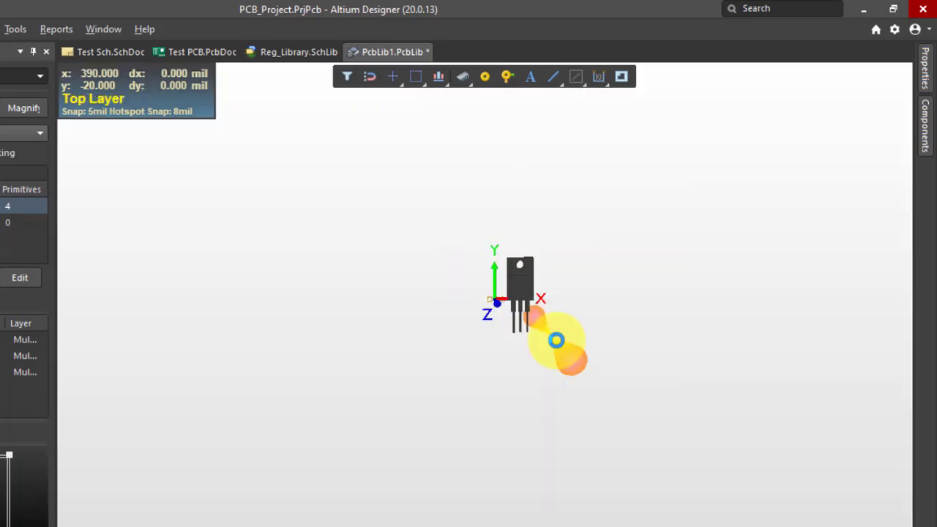
pyautogui.keyDown('ctrl'); pyautogui.scroll(5, 505, 315); pyautogui.keyUp('ctrl')
pyautogui.keyDown('ctrl'); pyautogui.scroll(3, 516, 327); pyautogui.keyUp('ctrl')
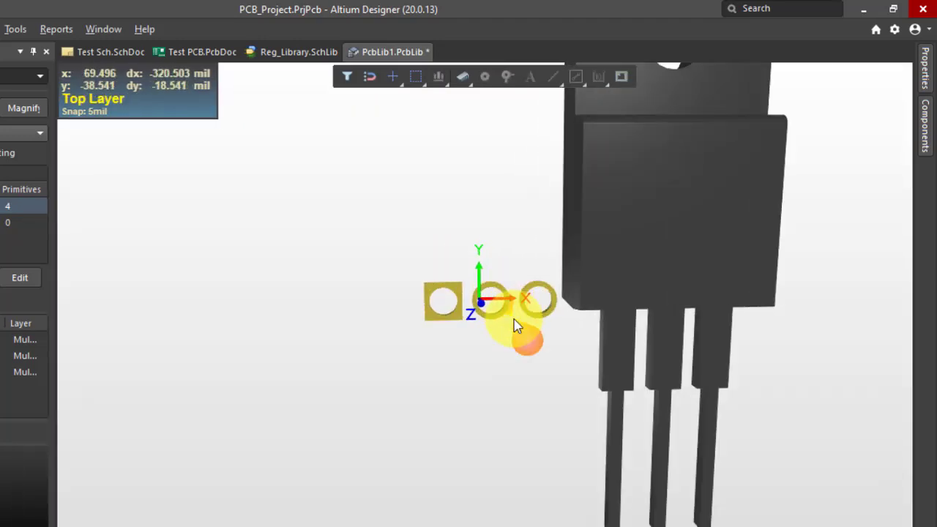
pyautogui.moveTo(638, 289); pyautogui.dragTo(517, 288, button='right')
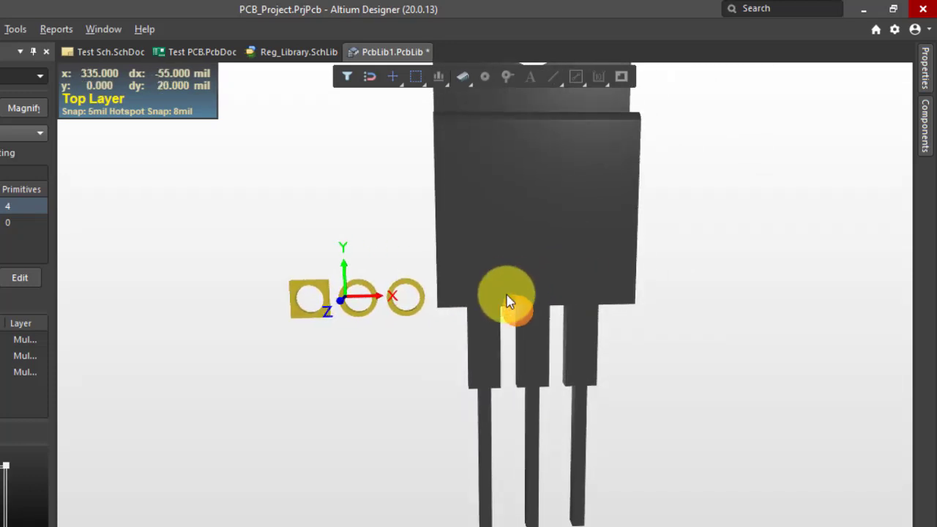
pyautogui.keyDown('ctrl'); pyautogui.scroll(1, 492, 297); pyautogui.keyUp('ctrl')
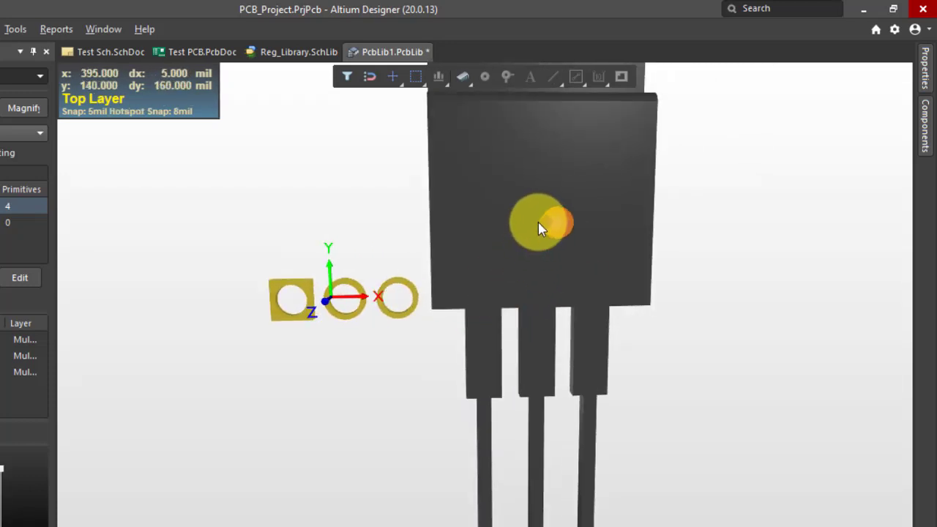
# Set the regulator body's X rotation to 90 degrees so it stands upright on the board.
pyautogui.click(539, 228)
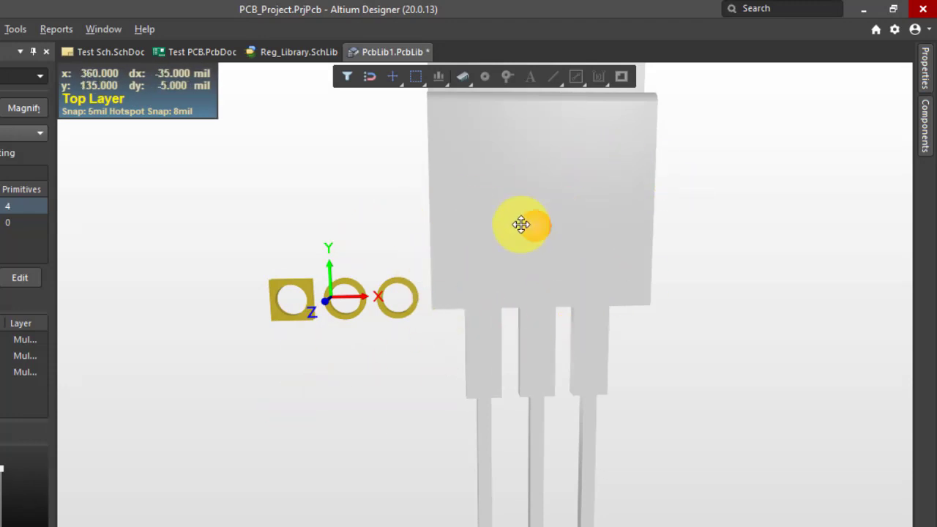
pyautogui.click(924, 73)
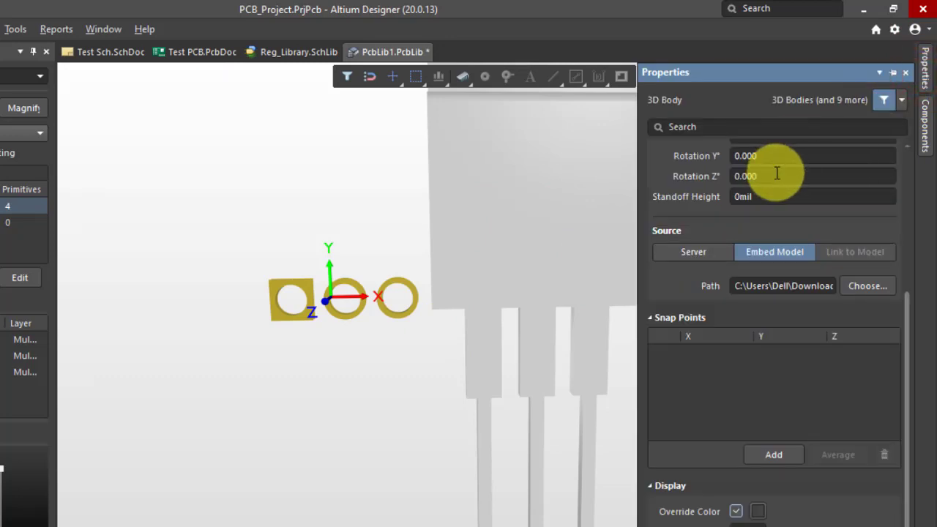
pyautogui.scroll(5, 779, 165)
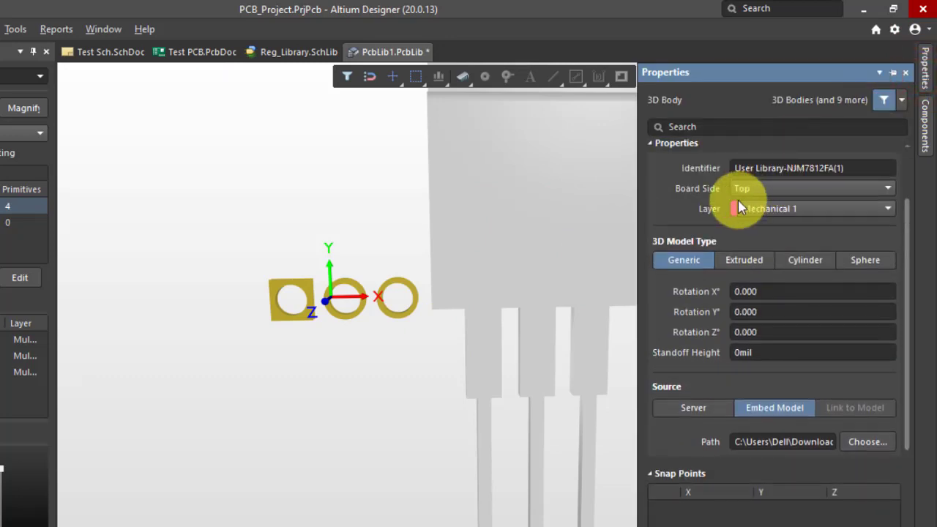
pyautogui.scroll(3, 559, 225)
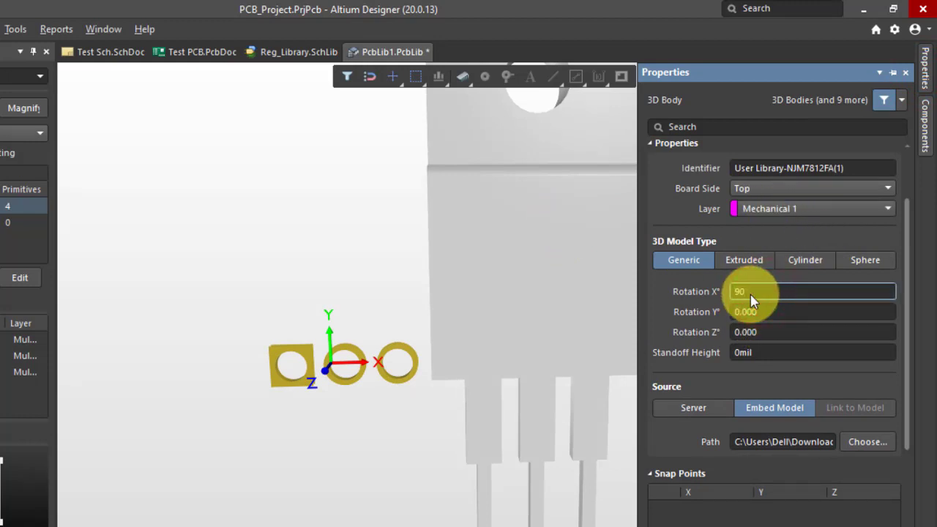
pyautogui.press('Return')
pyautogui.scroll(-1, 724, 301)
pyautogui.keyDown('ctrl'); pyautogui.scroll(-1, 333, 233); pyautogui.keyUp('ctrl')
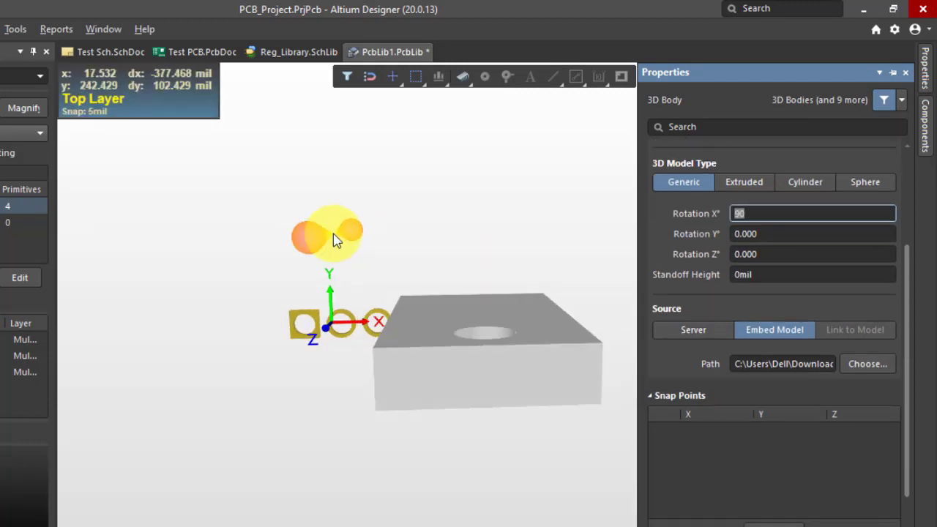
pyautogui.keyDown('ctrl'); pyautogui.scroll(-1, 333, 233); pyautogui.keyUp('ctrl')
pyautogui.keyDown('ctrl'); pyautogui.scroll(1, 382, 285); pyautogui.keyUp('ctrl')
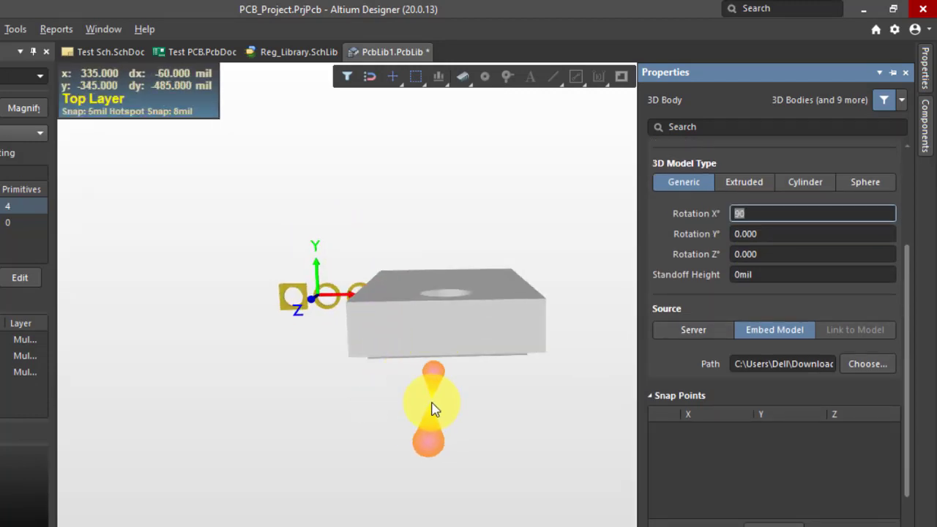
# Set the upright regulator body's standoff height to 7 mil.
pyautogui.moveTo(431, 402); pyautogui.dragTo(476, 286, button='right')
pyautogui.press('shift')
pyautogui.keyDown('shift'); pyautogui.moveTo(542, 286); pyautogui.dragTo(448, 368, button='right'); pyautogui.keyUp('shift')
pyautogui.keyDown('ctrl'); pyautogui.scroll(2, 419, 356); pyautogui.keyUp('ctrl')
pyautogui.click(502, 263)
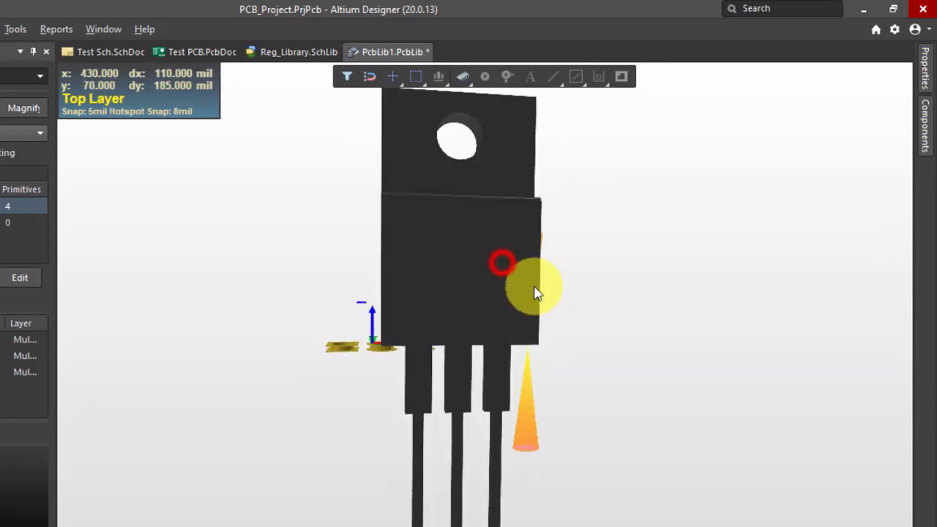
pyautogui.click(925, 66)
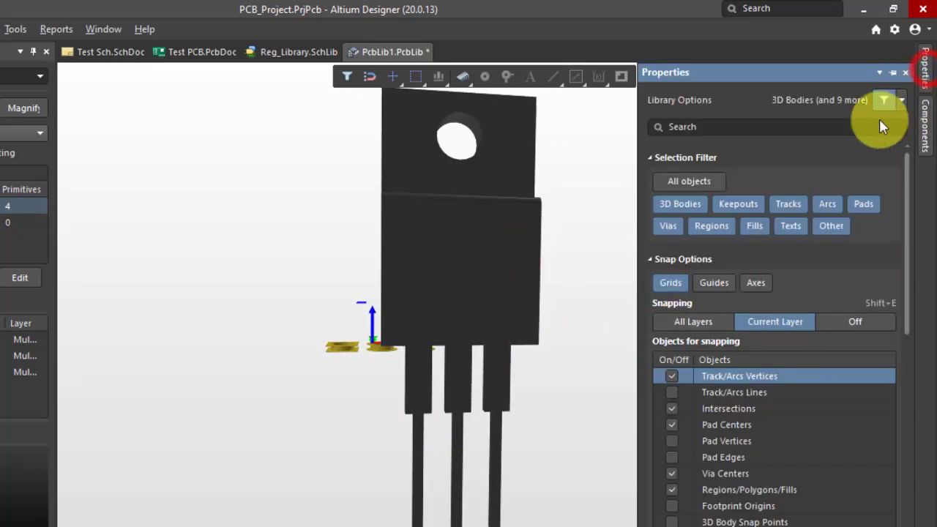
pyautogui.click(461, 272)
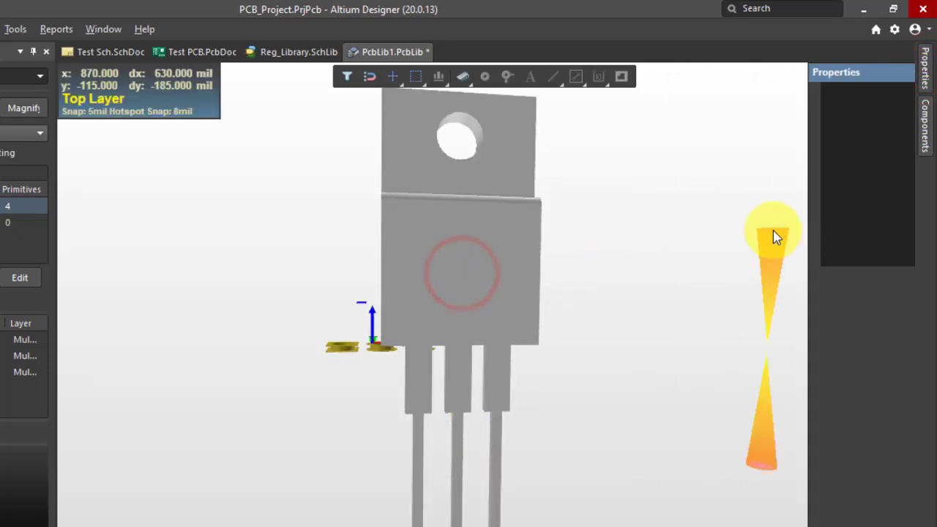
pyautogui.click(925, 66)
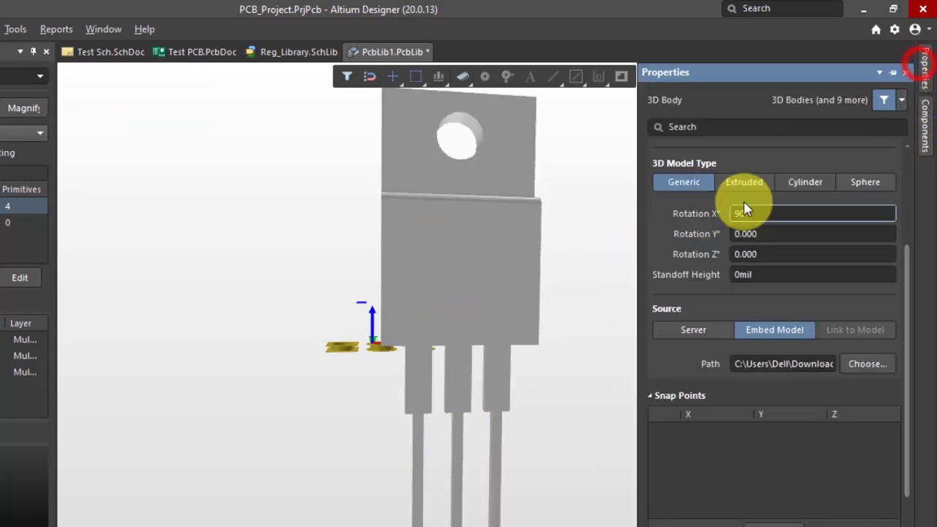
pyautogui.click(739, 276)
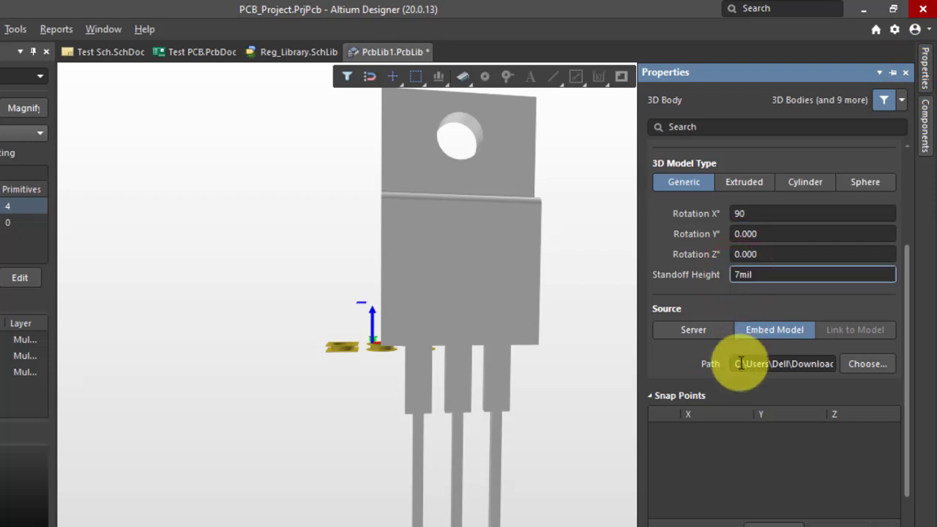
pyautogui.press('Return')
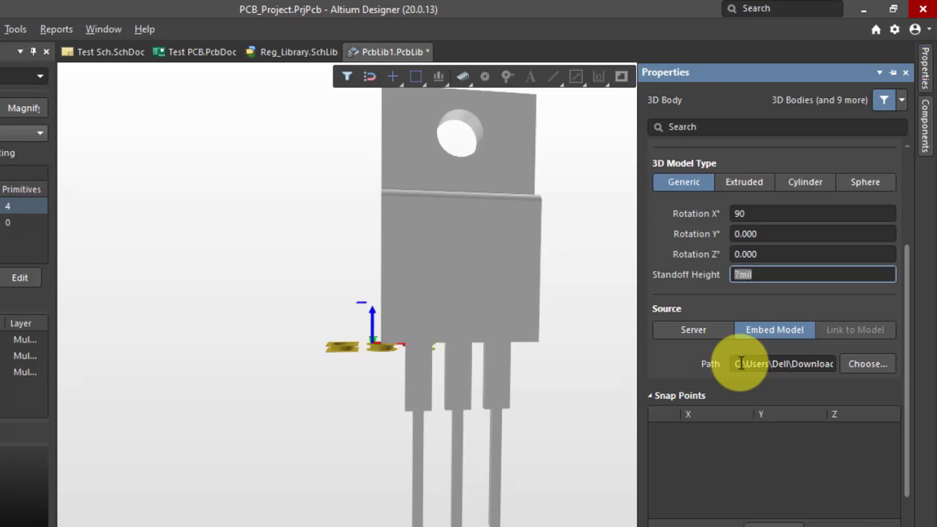
pyautogui.click(212, 242)
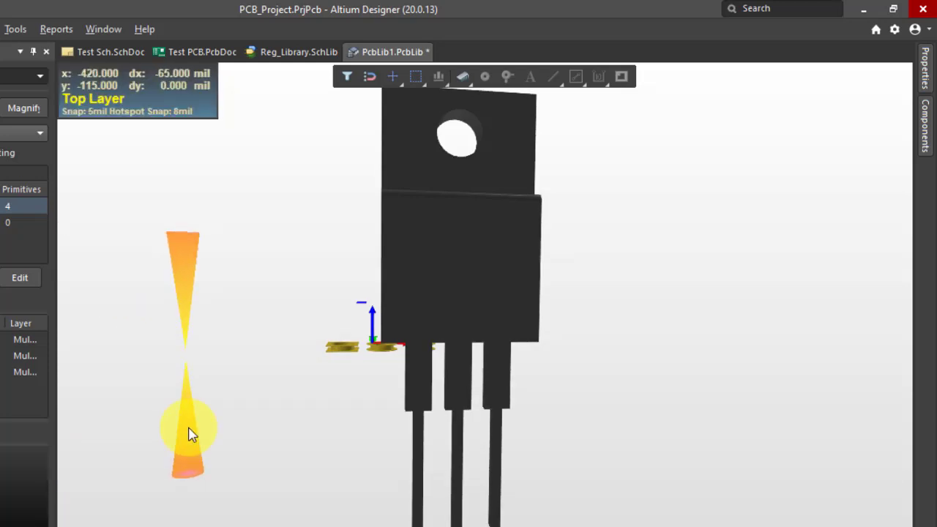
# Switch the units to millimetres and set the regulator body's standoff height to 7 mm.
pyautogui.click(465, 325)
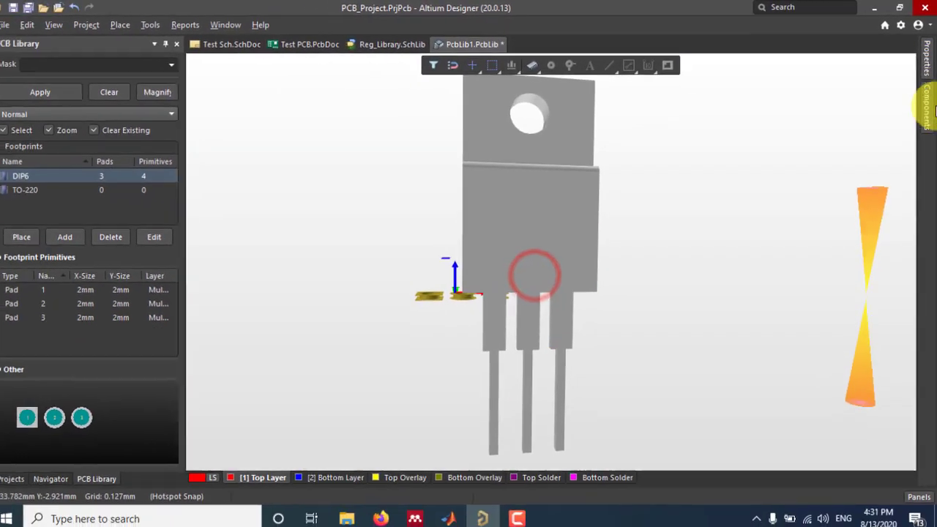
pyautogui.click(926, 58)
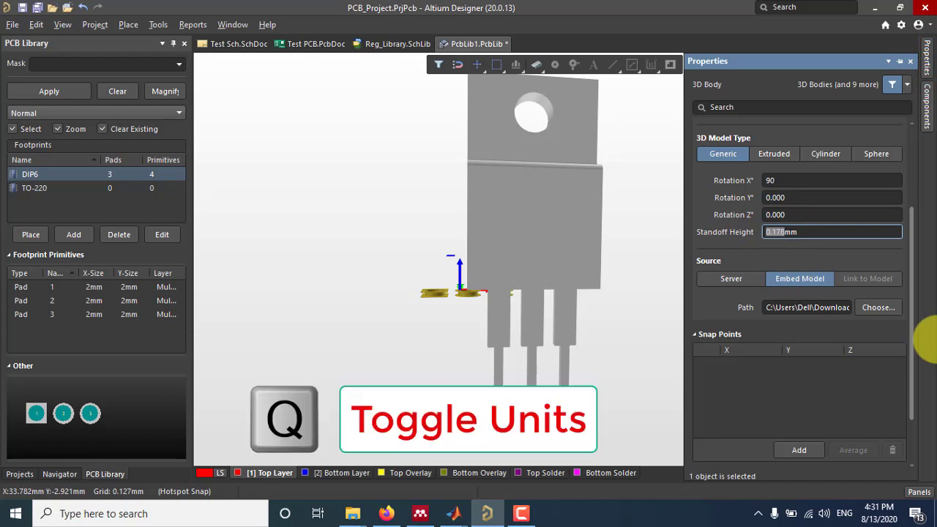
pyautogui.press('Return')
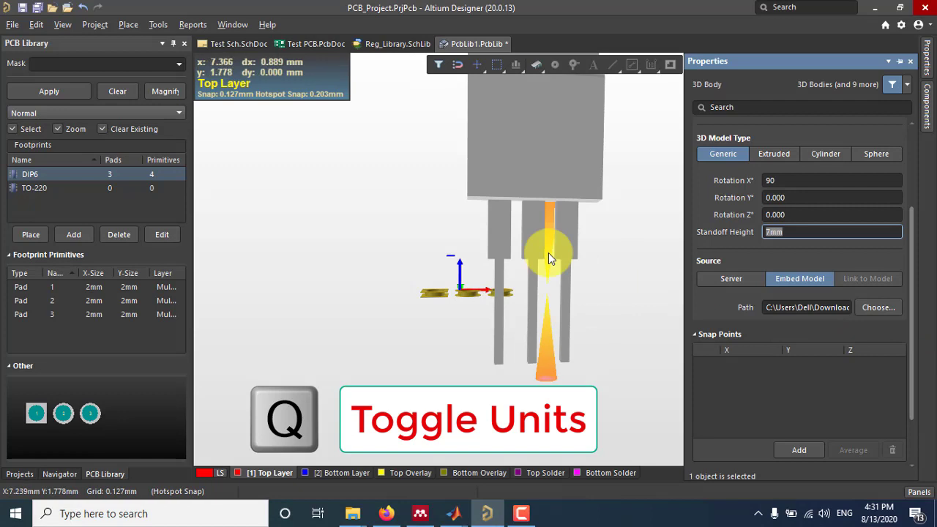
# Move the regulator body over the three pads so its legs line up with them, and view it from below.
pyautogui.keyDown('ctrl'); pyautogui.scroll(2, 549, 252); pyautogui.keyUp('ctrl')
pyautogui.moveTo(532, 131); pyautogui.dragTo(439, 316)
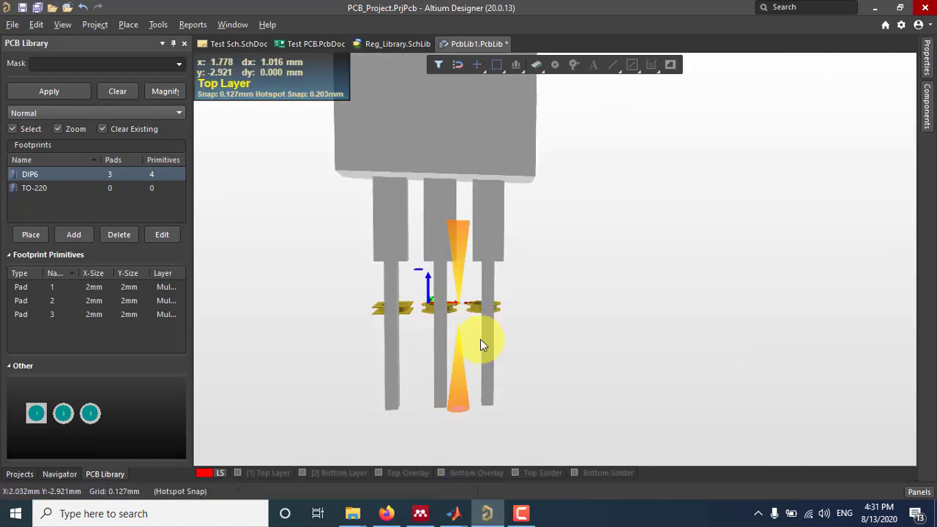
pyautogui.keyDown('shift'); pyautogui.moveTo(412, 373); pyautogui.dragTo(459, 206, button='right'); pyautogui.keyUp('shift')
pyautogui.keyDown('shift'); pyautogui.moveTo(568, 385); pyautogui.dragTo(473, 383, button='right'); pyautogui.keyUp('shift')
pyautogui.keyDown('shift'); pyautogui.moveTo(514, 305); pyautogui.dragTo(461, 356, button='right'); pyautogui.keyUp('shift')
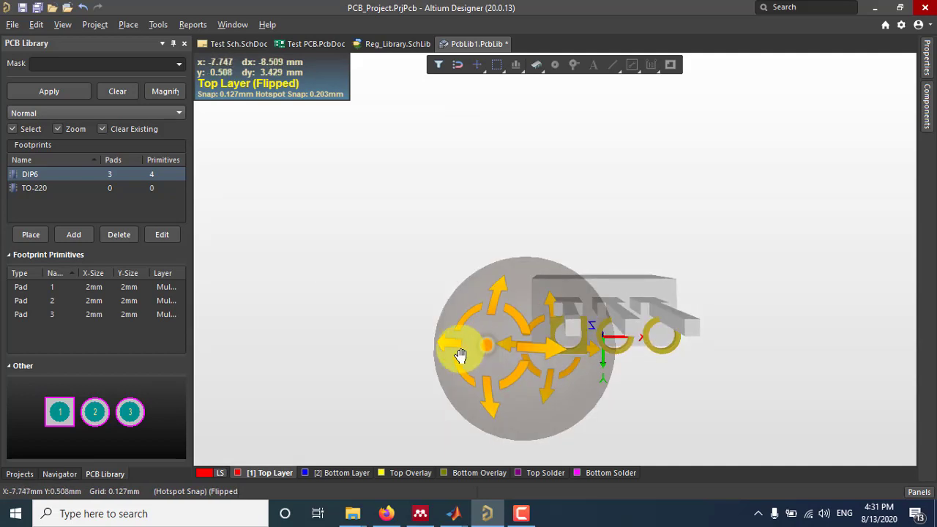
# Fine-align the regulator body from the underside so its three legs fall within the holes of pads 1, 2 and 3.
pyautogui.keyDown('ctrl'); pyautogui.scroll(7, 624, 367); pyautogui.keyUp('ctrl')
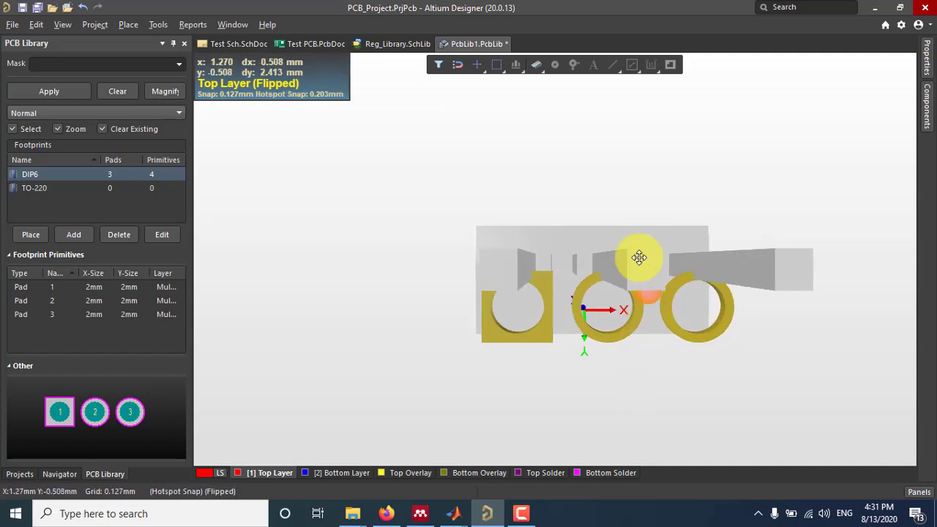
pyautogui.keyDown('shift'); pyautogui.moveTo(639, 244); pyautogui.dragTo(485, 284, button='right'); pyautogui.keyUp('shift')
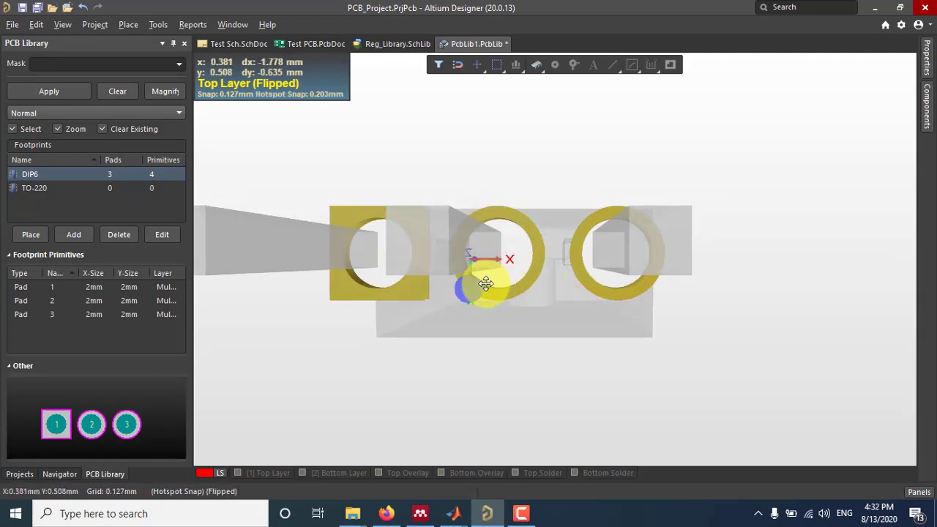
pyautogui.keyDown('shift'); pyautogui.moveTo(482, 285); pyautogui.dragTo(576, 293, button='right'); pyautogui.keyUp('shift')
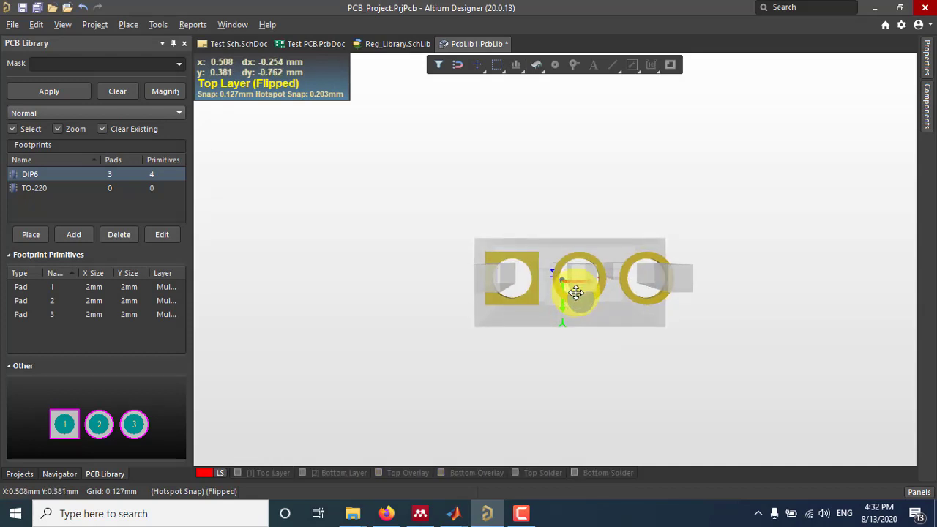
pyautogui.moveTo(686, 326); pyautogui.dragTo(561, 289, button='right')
pyautogui.keyDown('ctrl'); pyautogui.scroll(3, 562, 289); pyautogui.keyUp('ctrl')
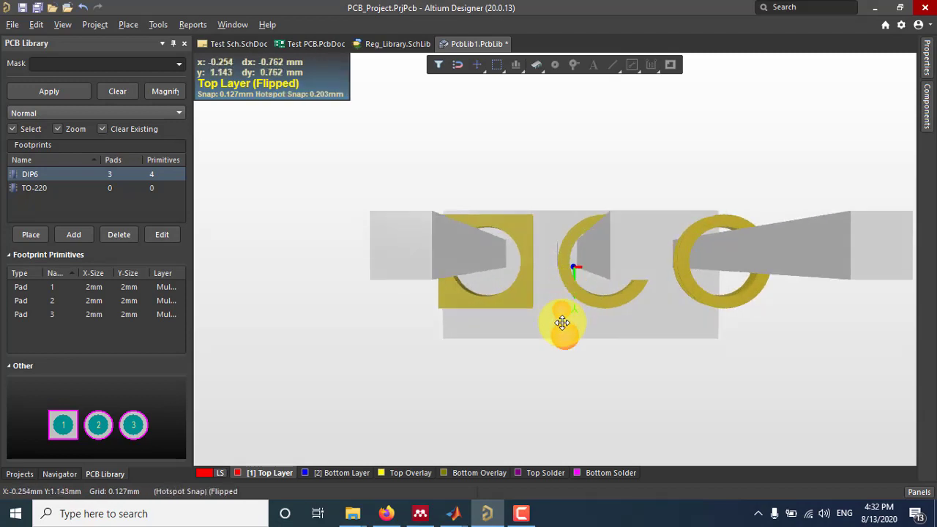
pyautogui.moveTo(563, 323); pyautogui.dragTo(598, 289)
pyautogui.moveTo(572, 315); pyautogui.dragTo(469, 320, button='right')
pyautogui.keyDown('ctrl'); pyautogui.scroll(-3, 484, 315); pyautogui.keyUp('ctrl')
pyautogui.keyDown('ctrl'); pyautogui.scroll(-2, 485, 316); pyautogui.keyUp('ctrl')
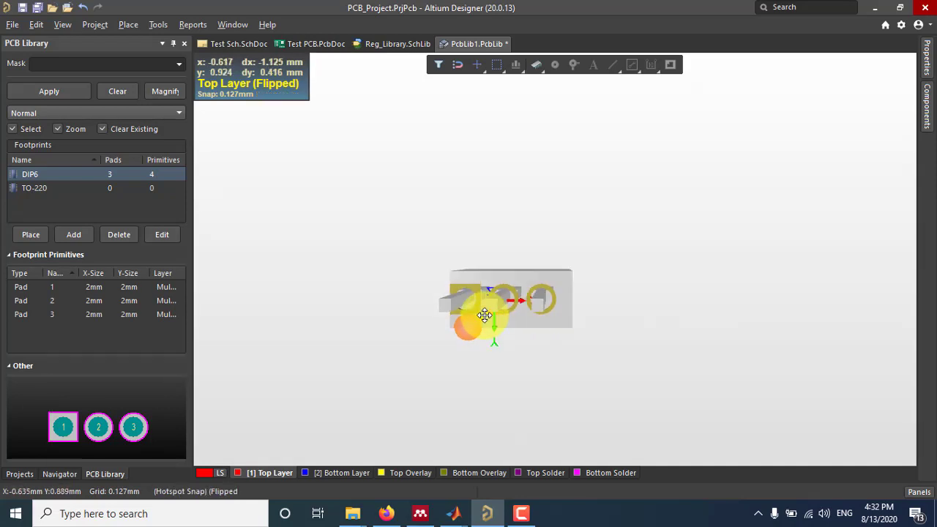
# In the 2D layout, draw Top Overlay lines along the body's upper edge, about 10.16 mm long, and its right edge, about 4.8 mm.
pyautogui.press('2')
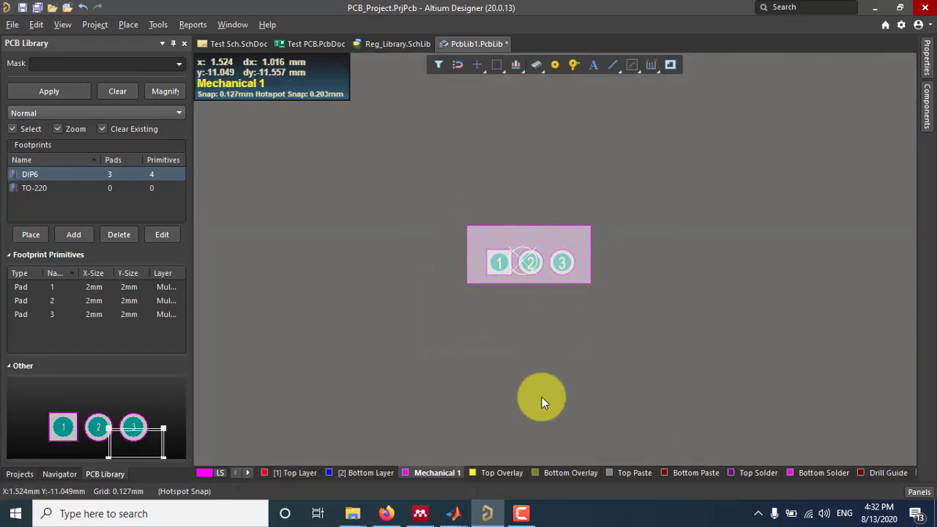
pyautogui.keyDown('ctrl'); pyautogui.scroll(4, 508, 245); pyautogui.keyUp('ctrl')
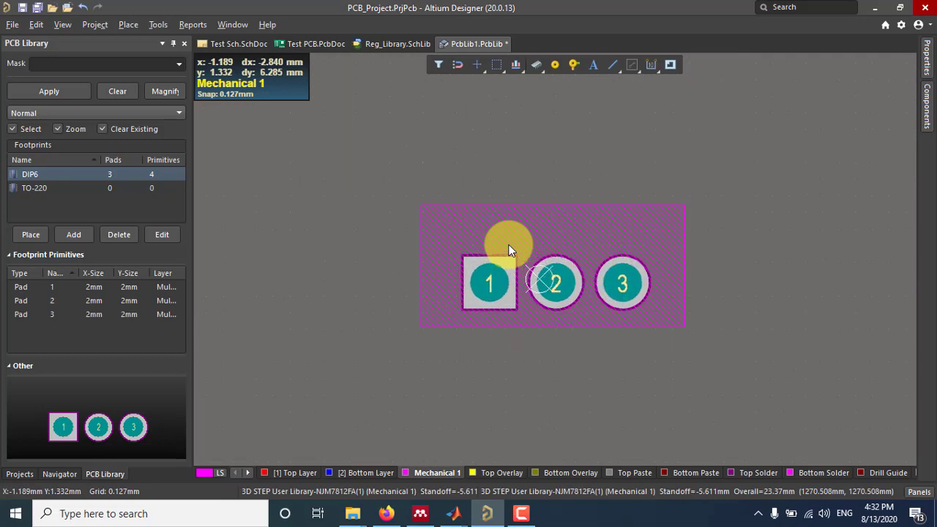
pyautogui.moveTo(608, 351); pyautogui.dragTo(566, 344, button='right')
pyautogui.keyDown('ctrl'); pyautogui.scroll(1, 522, 256); pyautogui.keyUp('ctrl')
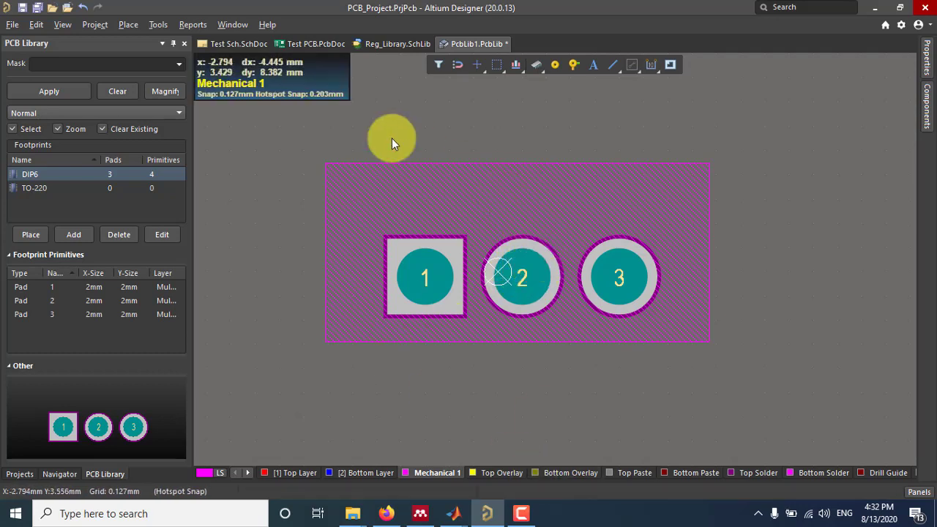
pyautogui.click(493, 472)
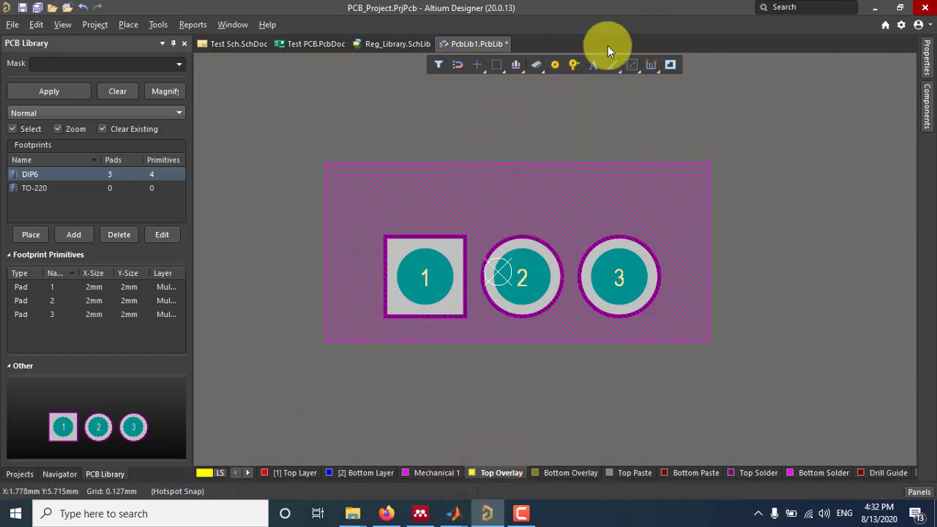
pyautogui.click(618, 67)
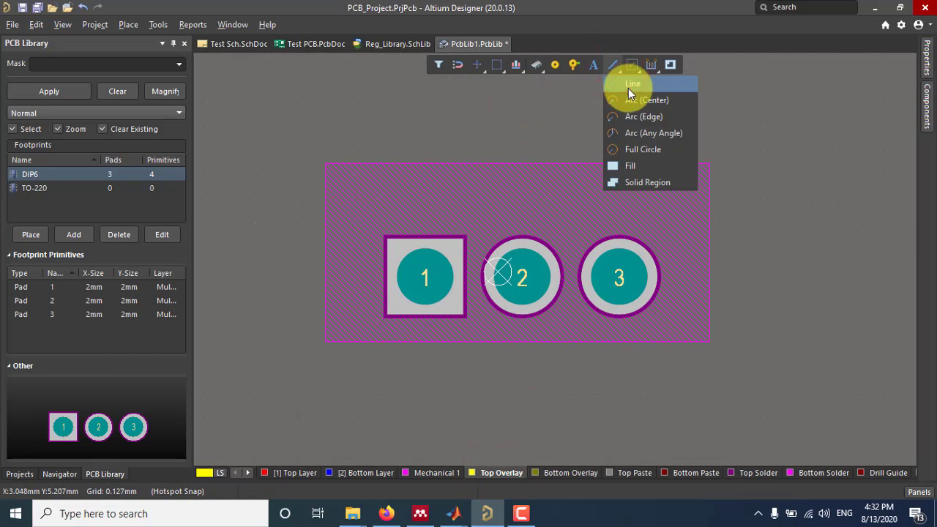
pyautogui.click(629, 84)
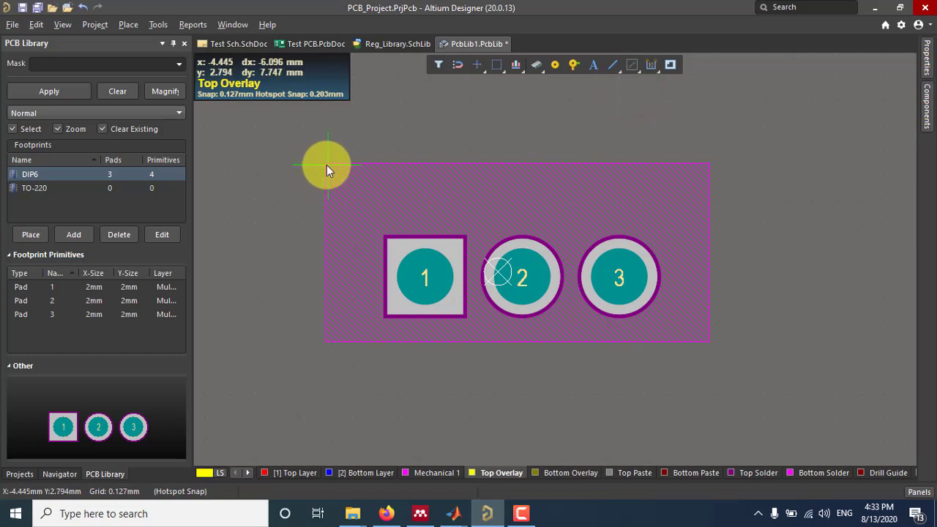
pyautogui.keyDown('ctrl'); pyautogui.scroll(2, 326, 164); pyautogui.keyUp('ctrl')
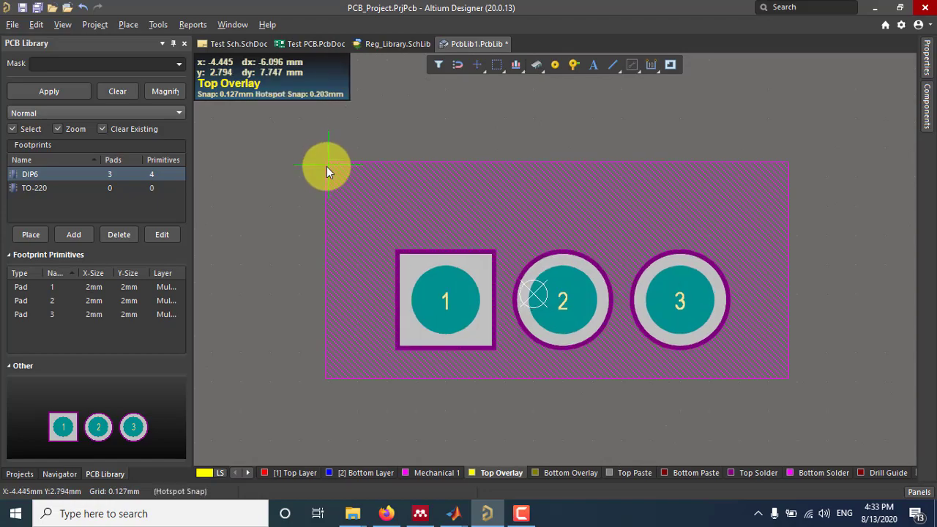
pyautogui.click(326, 161)
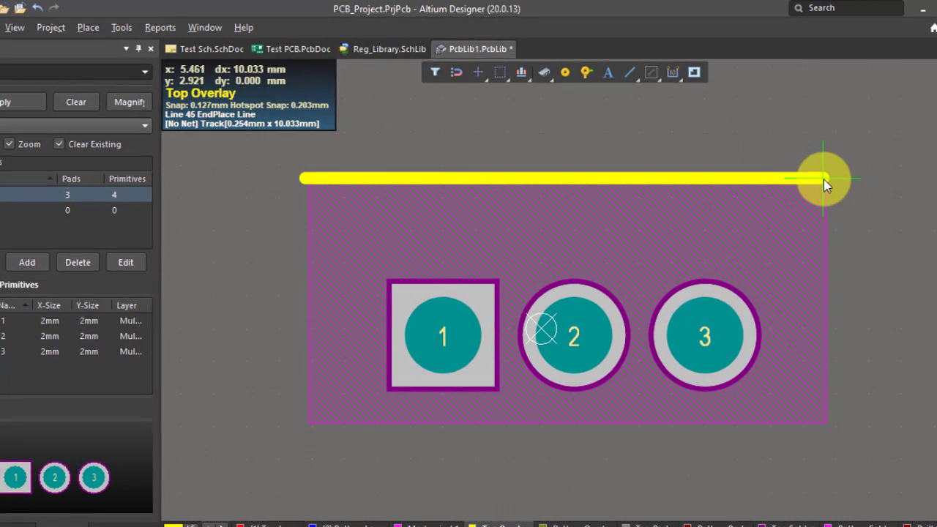
pyautogui.click(830, 179)
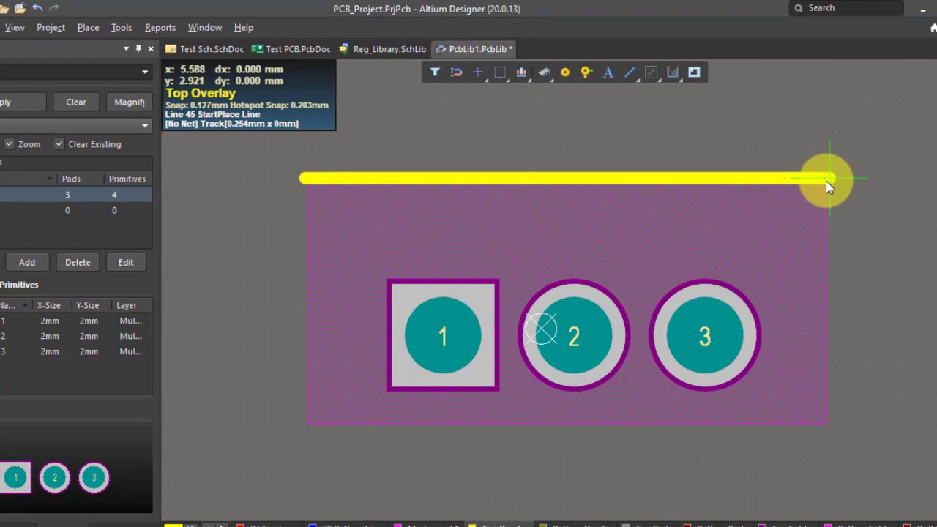
pyautogui.click(825, 425)
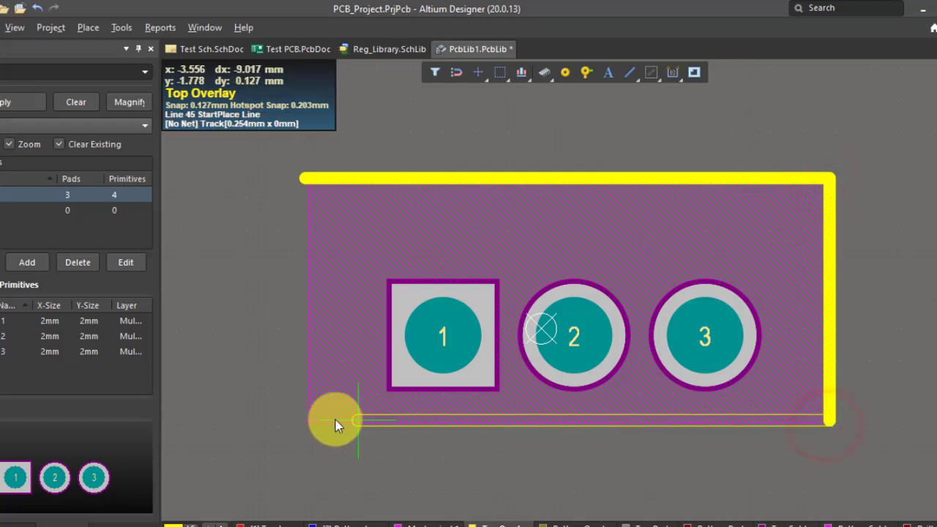
# Close the Top Overlay rectangle around the body with lines along its lower and left edges, and finish line placement.
pyautogui.click(305, 421)
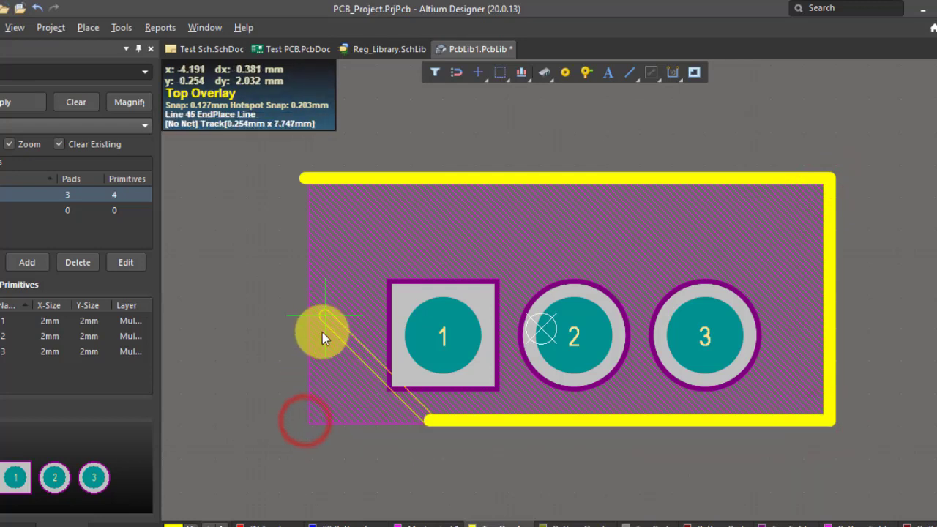
pyautogui.click(307, 423)
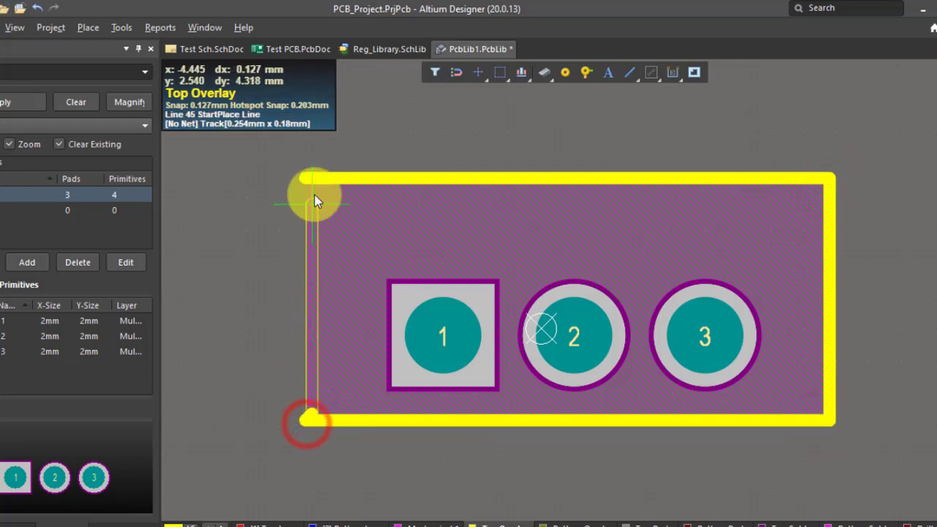
pyautogui.click(298, 182)
pyautogui.rightClick(299, 237)
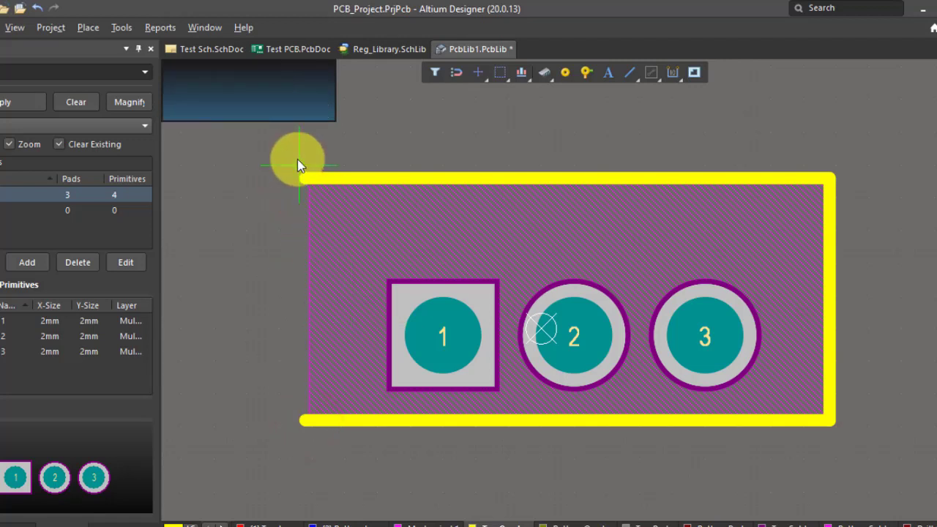
pyautogui.click(299, 172)
pyautogui.click(305, 422)
pyautogui.rightClick(296, 445)
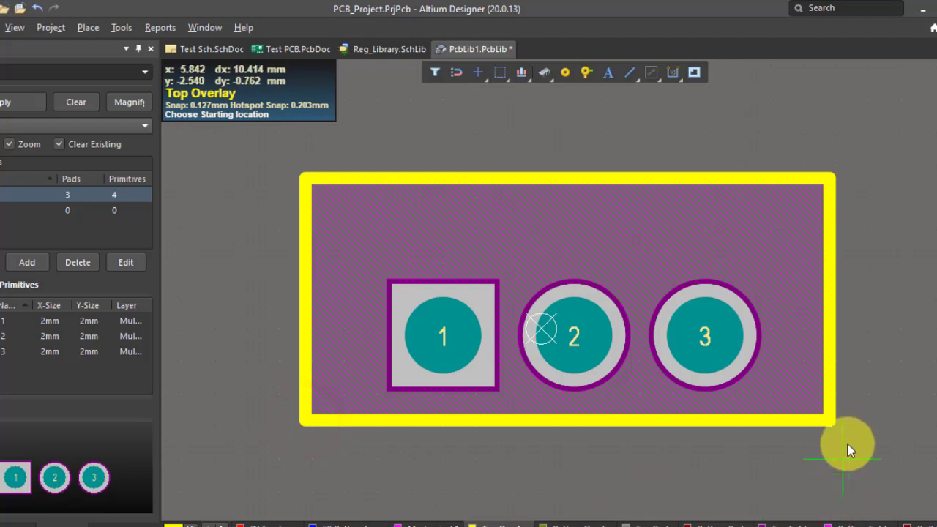
pyautogui.rightClick(604, 348)
# Examine the outlined footprint in the 2D layout and the regulator body in 3D view, ending in 2D.
pyautogui.keyDown('ctrl'); pyautogui.scroll(-4, 604, 355); pyautogui.keyUp('ctrl')
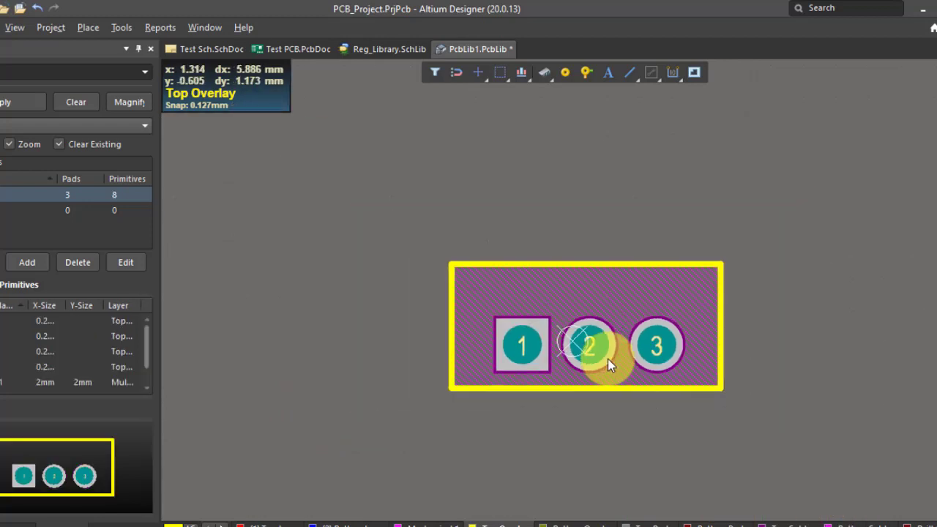
pyautogui.moveTo(612, 422); pyautogui.dragTo(552, 342, button='right')
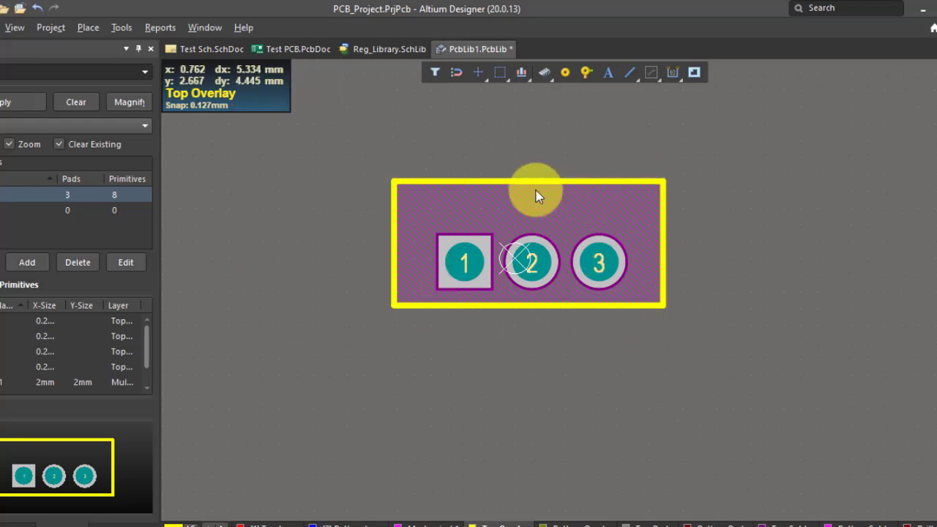
pyautogui.keyDown('ctrl'); pyautogui.scroll(3, 536, 190); pyautogui.keyUp('ctrl')
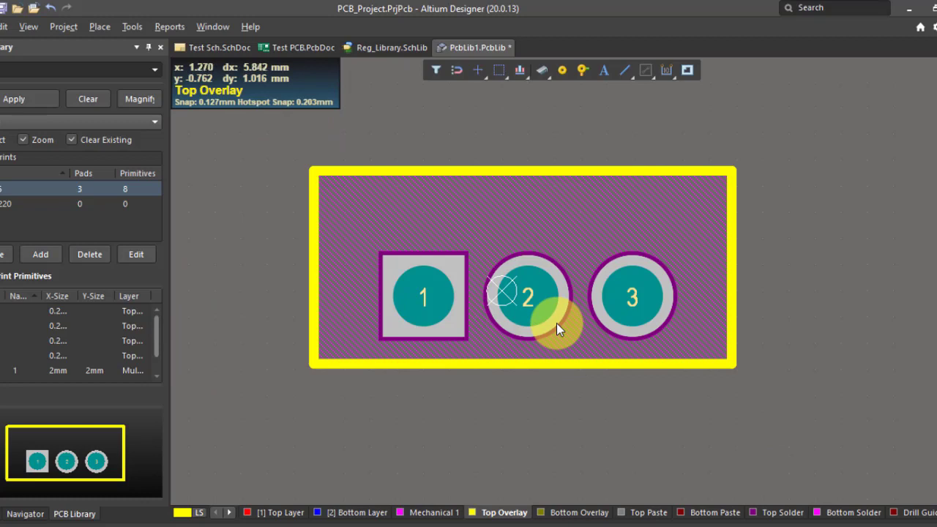
pyautogui.keyDown('ctrl'); pyautogui.scroll(-2, 556, 323); pyautogui.keyUp('ctrl')
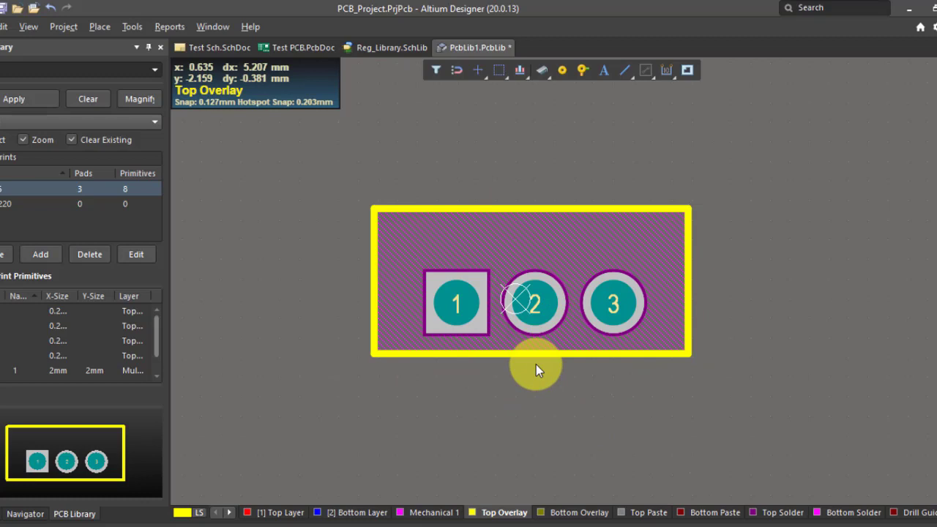
pyautogui.press('3')
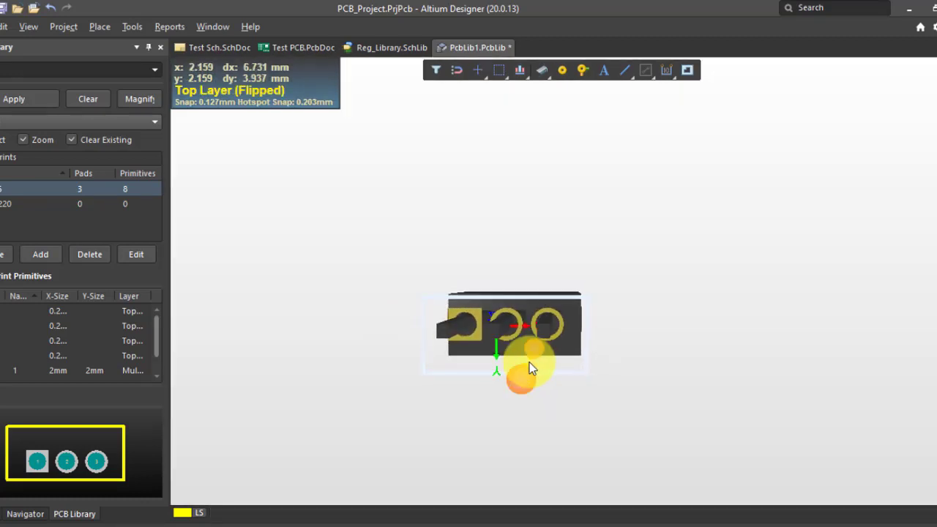
pyautogui.keyDown('shift'); pyautogui.moveTo(524, 319); pyautogui.dragTo(509, 234, button='right'); pyautogui.keyUp('shift')
pyautogui.press('2')
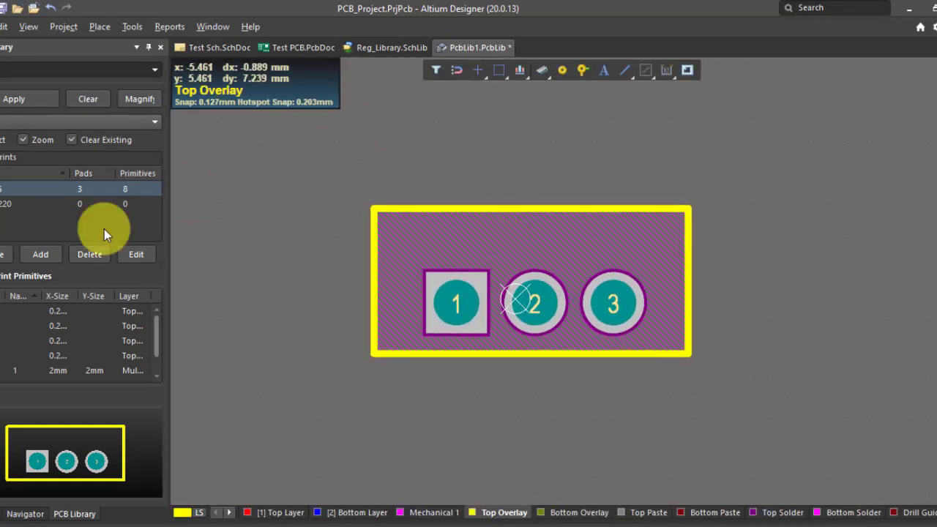
# Rename the DIP6 footprint as TO-220-3, leaving its description empty.
pyautogui.doubleClick(10, 192)
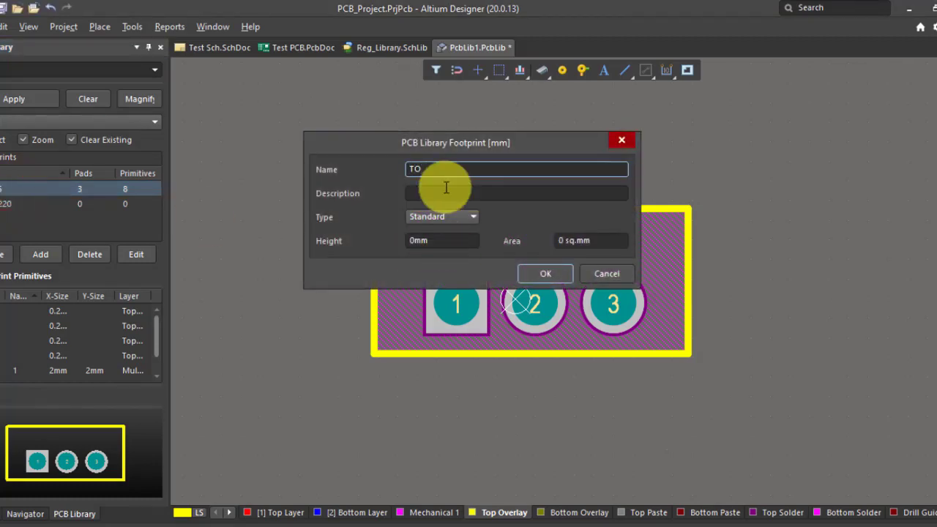
pyautogui.write('TO-220-3')
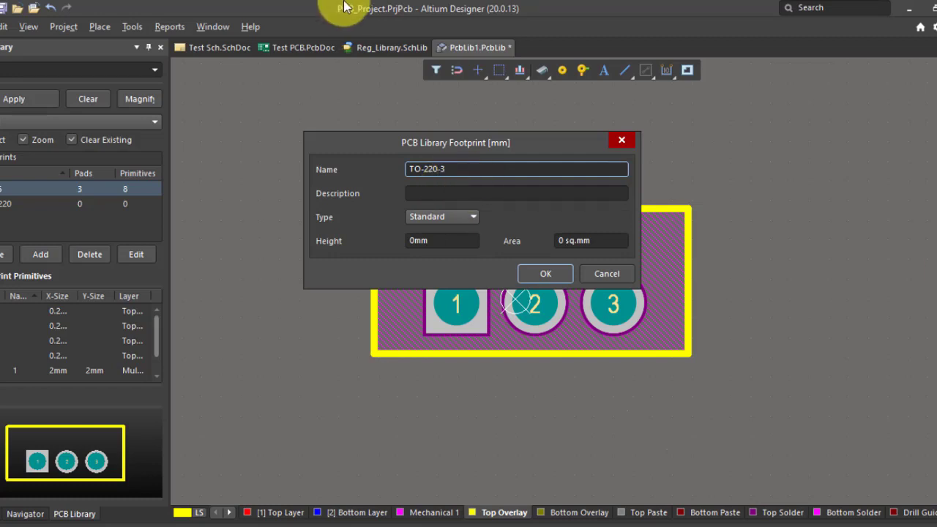
pyautogui.click(477, 192)
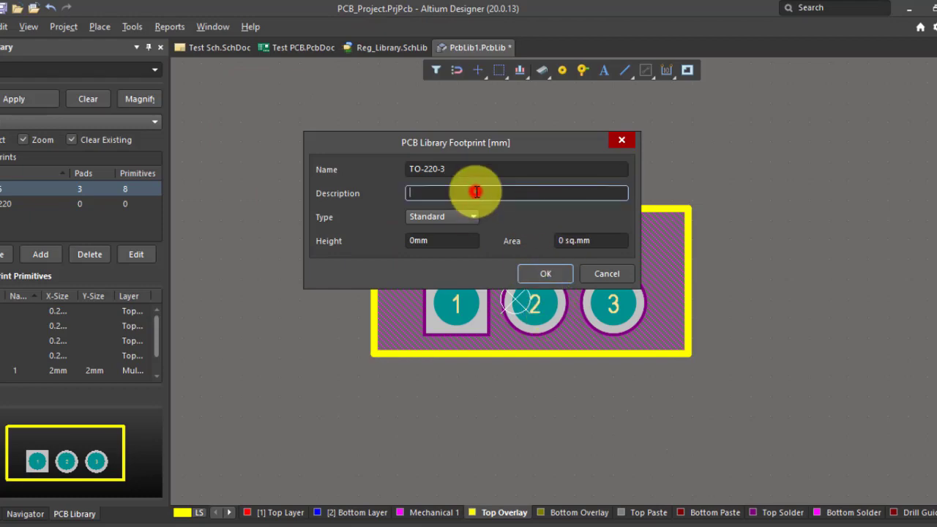
pyautogui.click(548, 272)
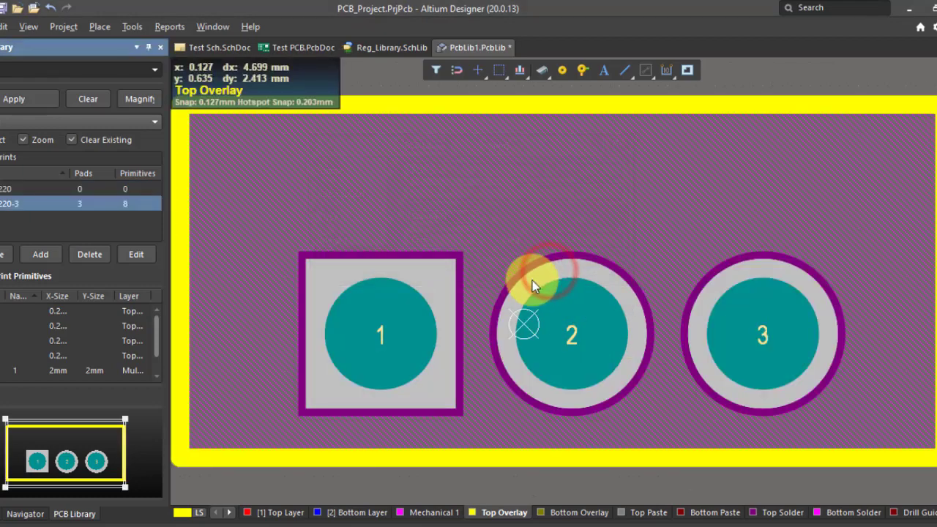
pyautogui.keyDown('ctrl'); pyautogui.scroll(-2, 532, 281); pyautogui.keyUp('ctrl')
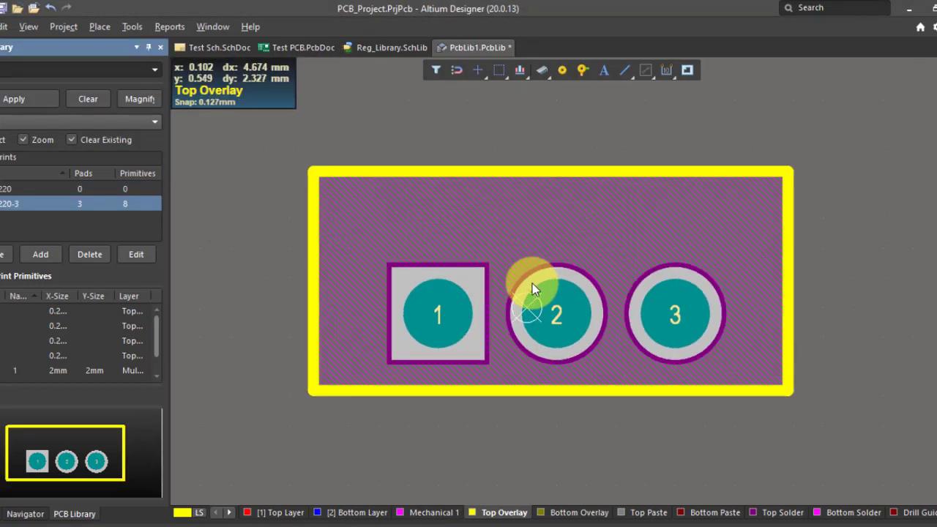
pyautogui.click(479, 338)
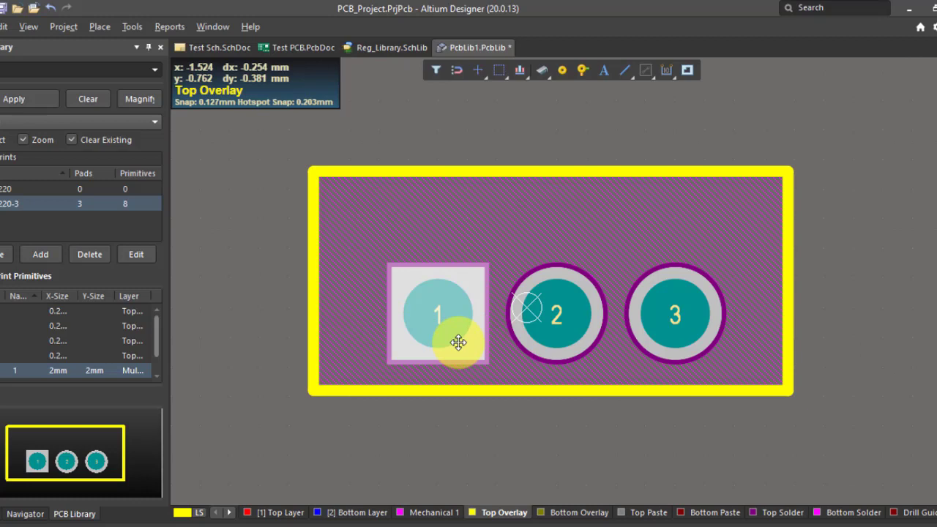
pyautogui.keyDown('ctrl'); pyautogui.scroll(-2, 458, 343); pyautogui.keyUp('ctrl')
pyautogui.click(483, 417)
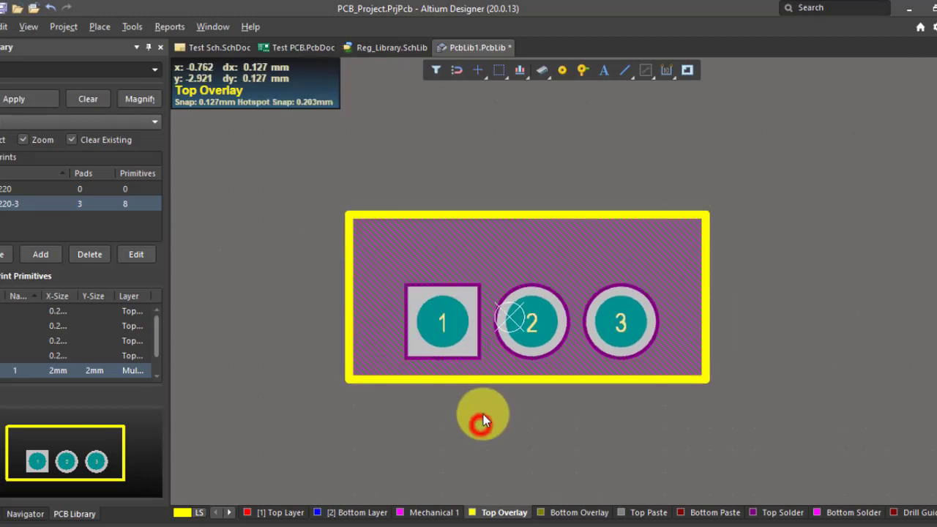
pyautogui.moveTo(473, 392); pyautogui.dragTo(442, 357, button='right')
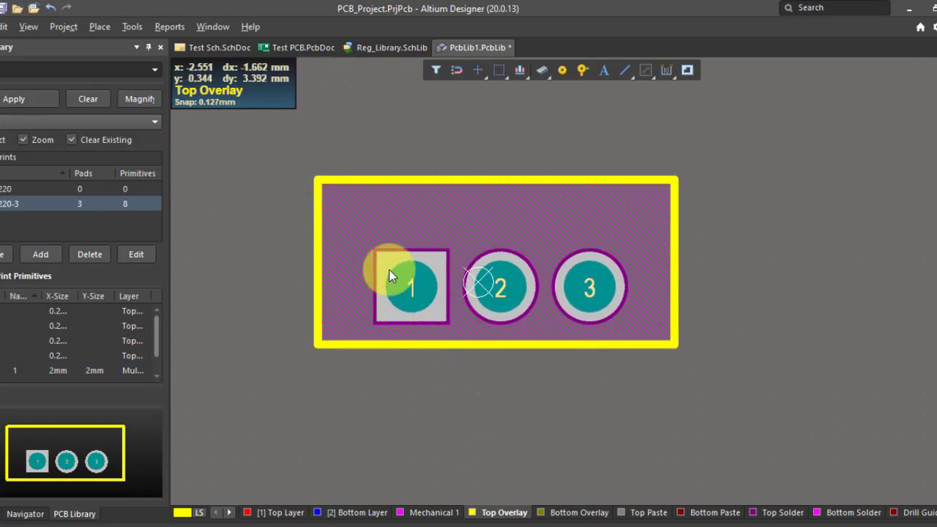
# Place a Top Overlay text string inside the outline above pad 1 and change its text to I.
pyautogui.keyDown('ctrl'); pyautogui.scroll(1, 389, 270); pyautogui.keyUp('ctrl')
pyautogui.keyDown('ctrl'); pyautogui.scroll(2, 389, 269); pyautogui.keyUp('ctrl')
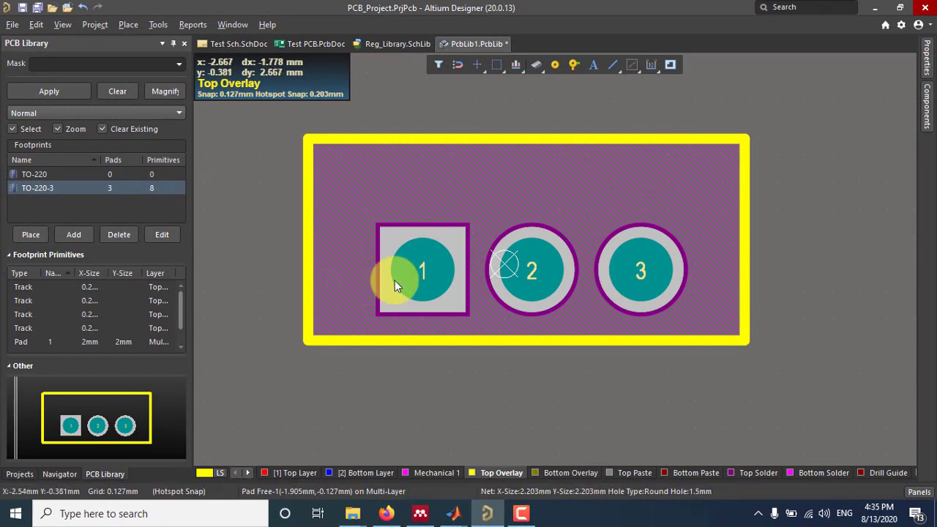
pyautogui.click(463, 301)
pyautogui.click(461, 362)
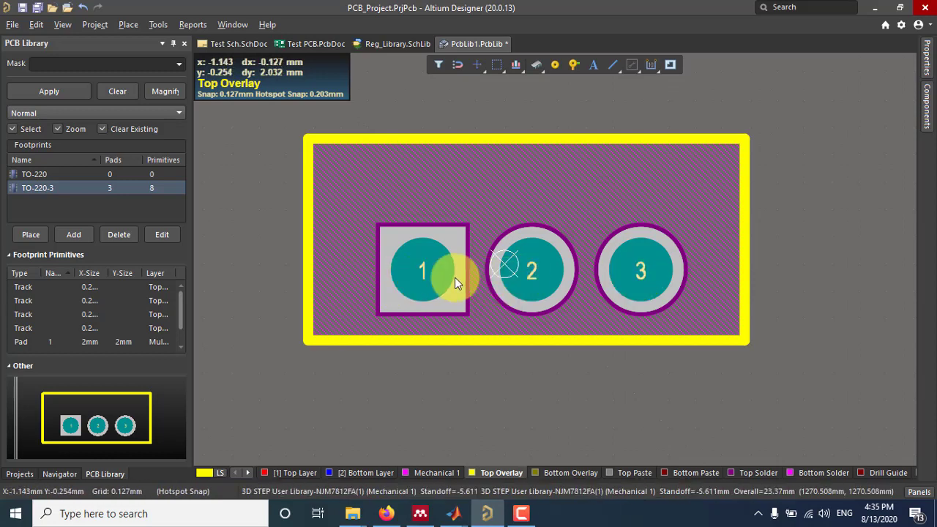
pyautogui.click(127, 24)
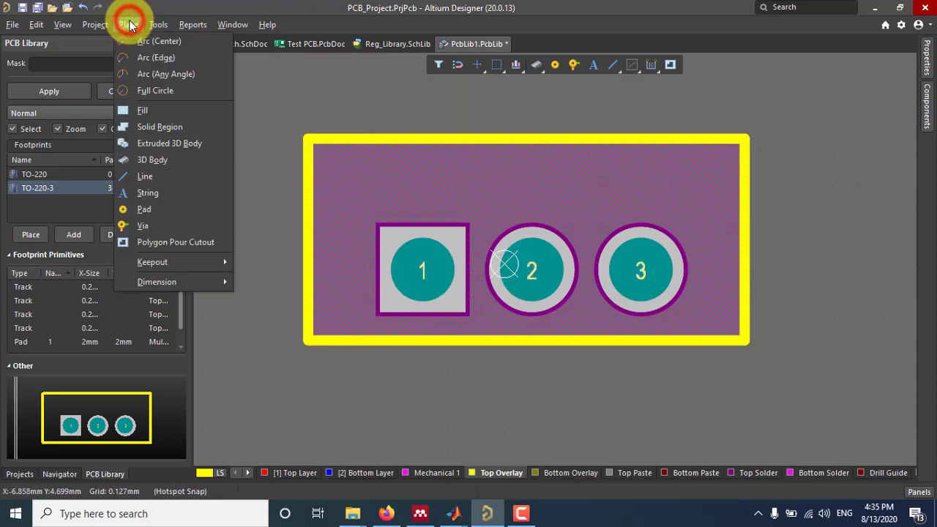
pyautogui.click(185, 196)
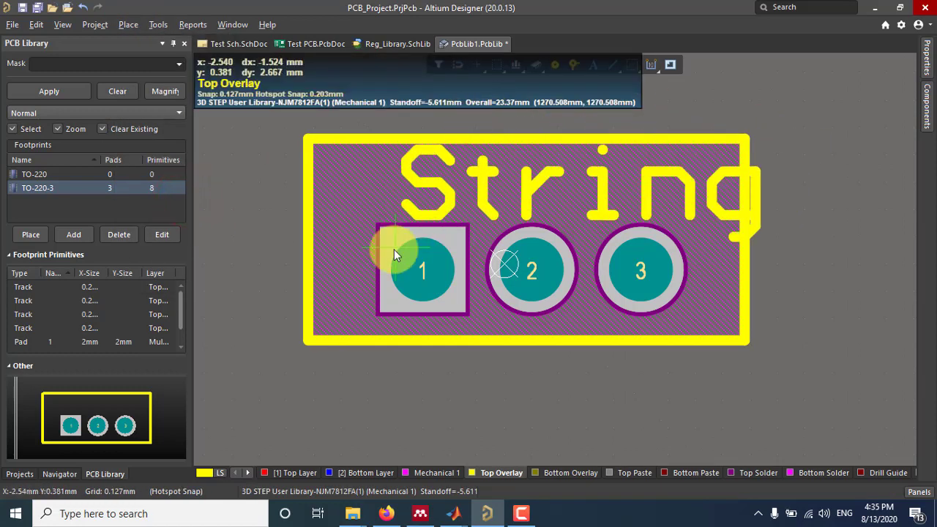
pyautogui.click(358, 237)
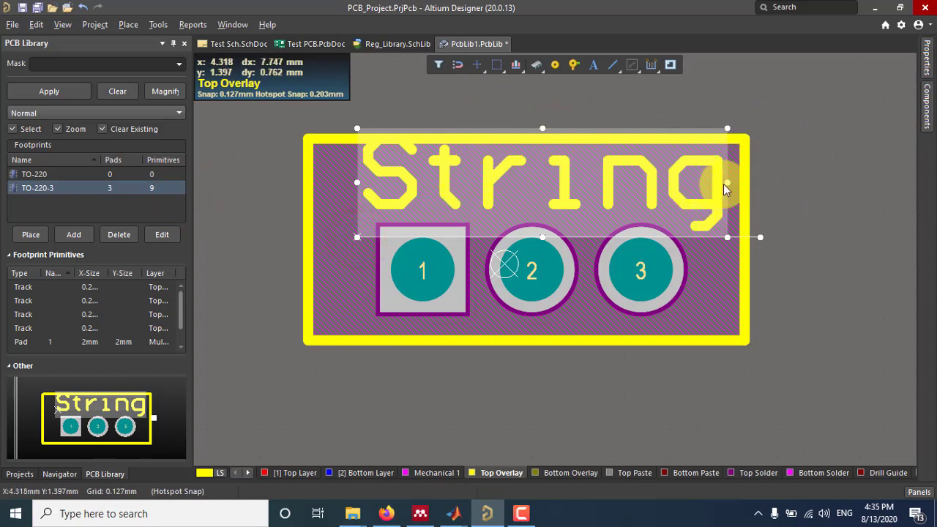
pyautogui.click(927, 65)
pyautogui.doubleClick(797, 229)
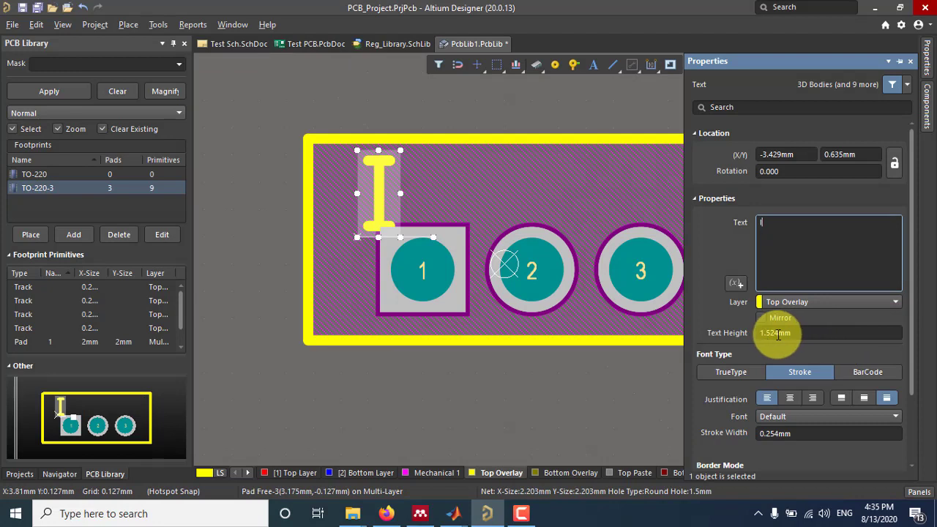
# Set the I label's text height to 1 mm and its stroke width to 0.15 mm.
pyautogui.click(772, 334)
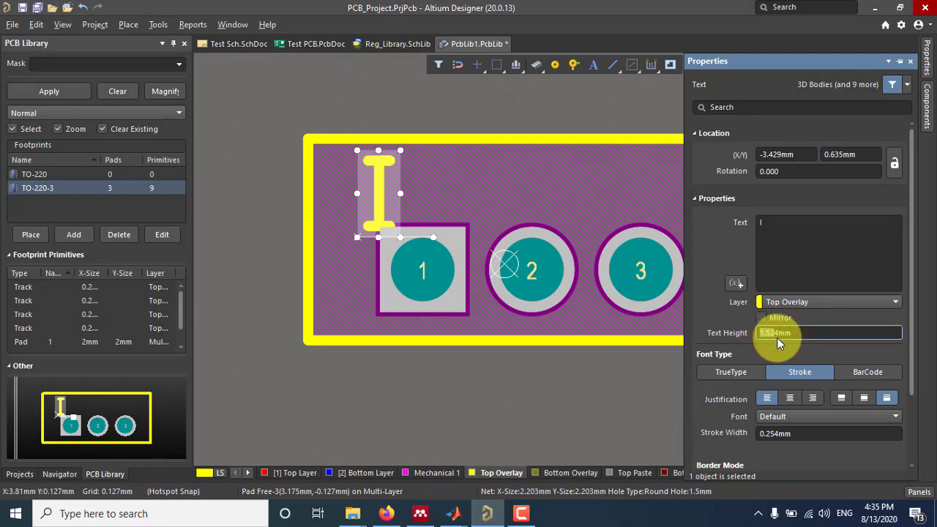
pyautogui.write('1mm')
pyautogui.press('Return')
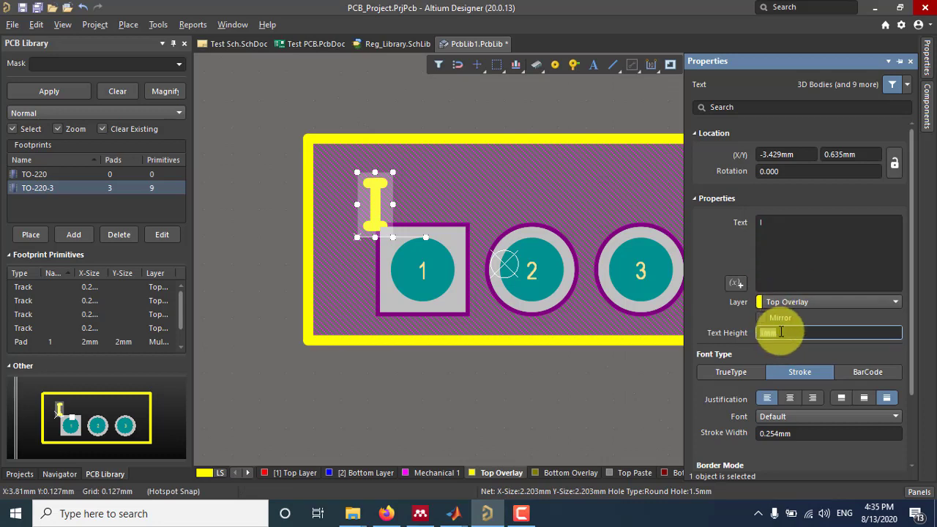
pyautogui.scroll(-2, 798, 319)
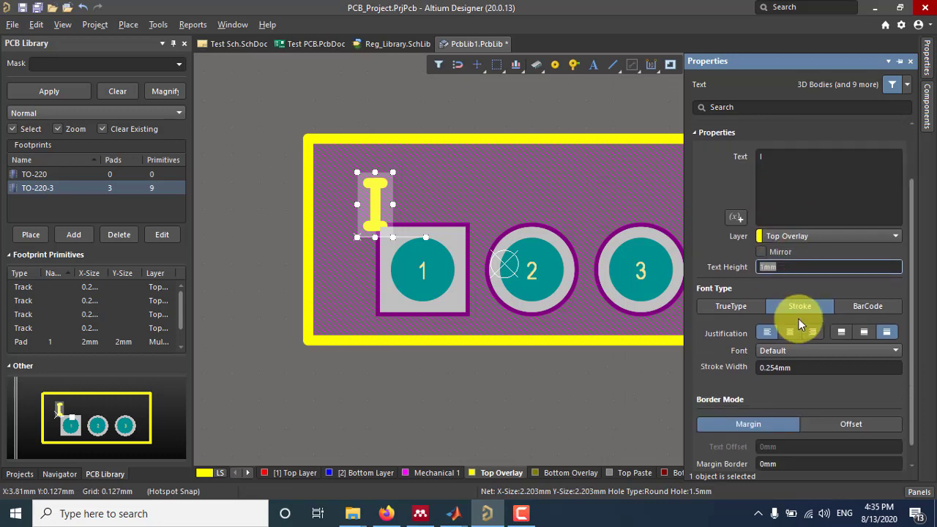
pyautogui.click(777, 368)
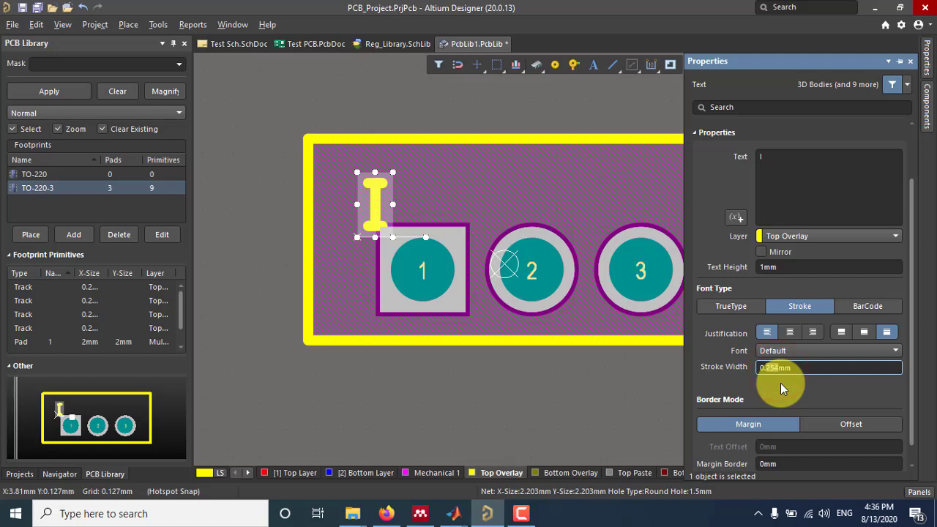
pyautogui.press('Return')
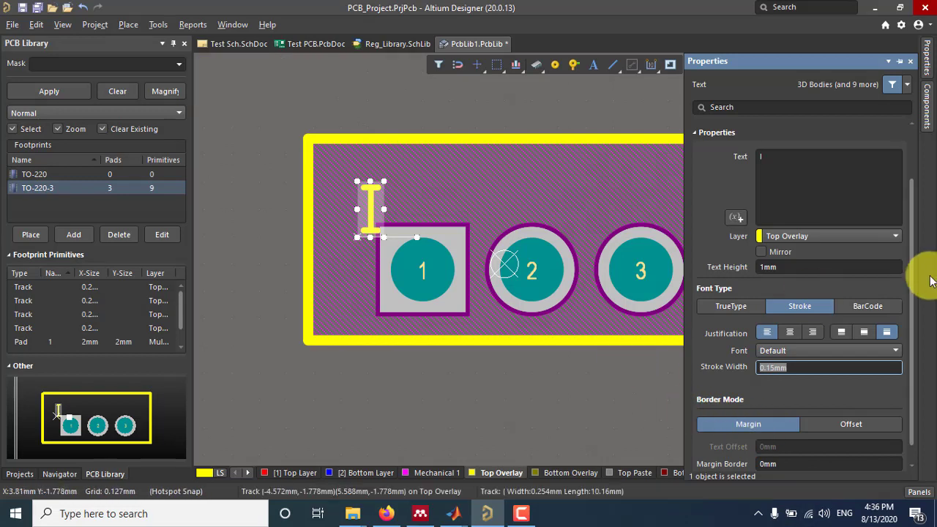
# Reduce the I label's text height to 0.7 mm and move it between pad 1 and the outline's left edge.
pyautogui.click(766, 267)
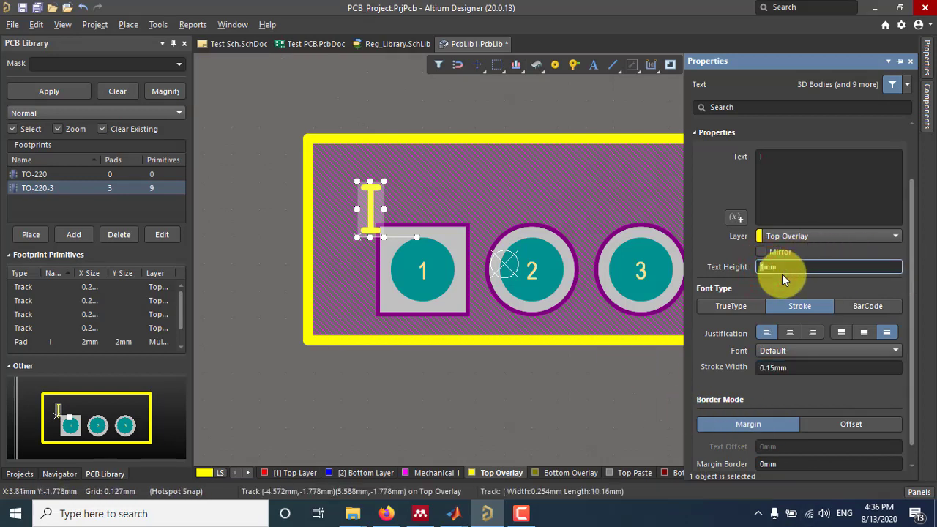
pyautogui.press('Return')
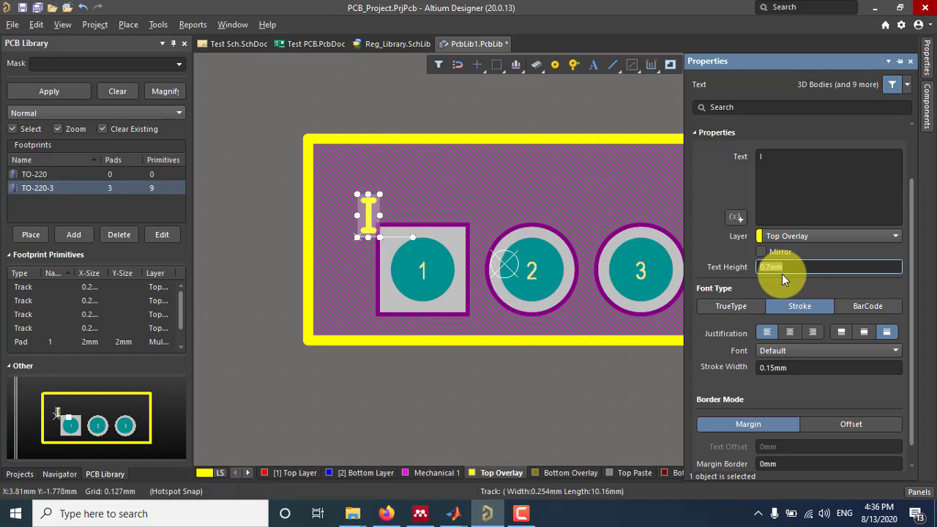
pyautogui.moveTo(366, 211); pyautogui.dragTo(328, 285)
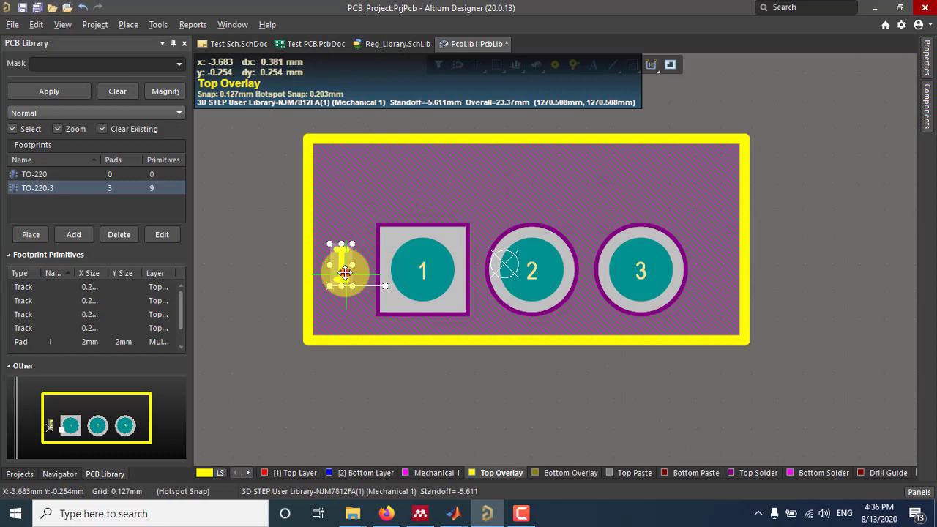
# Place a copy of the I label above pad 2 and change its text to G.
pyautogui.click(346, 274)
pyautogui.hotkey('ctrl', 'v')
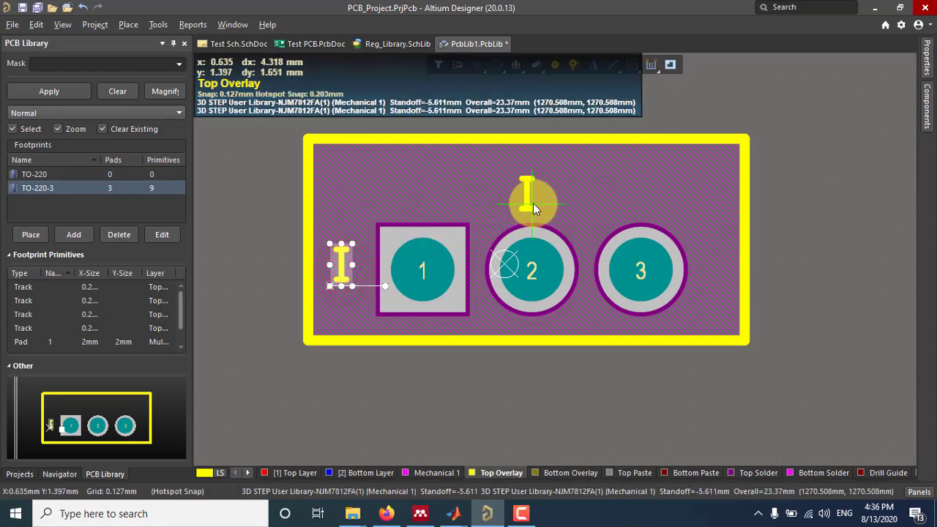
pyautogui.click(526, 205)
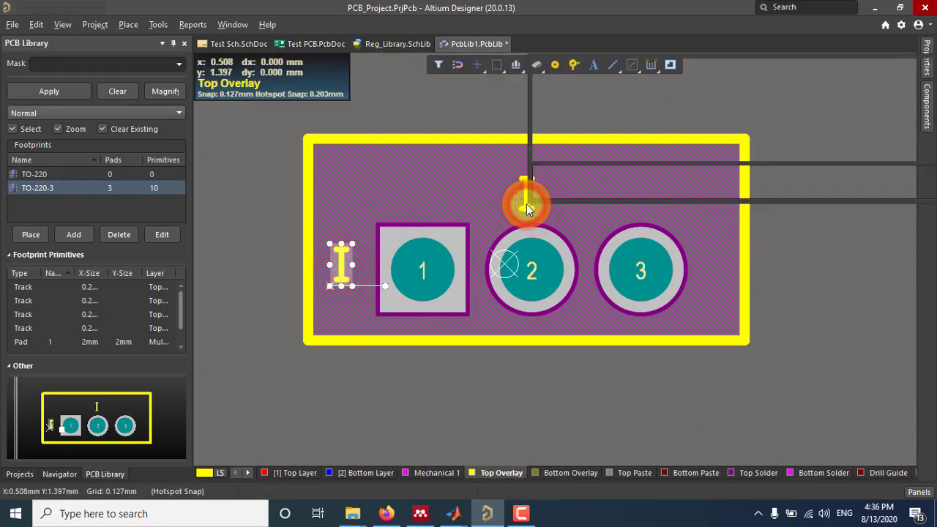
pyautogui.click(605, 173)
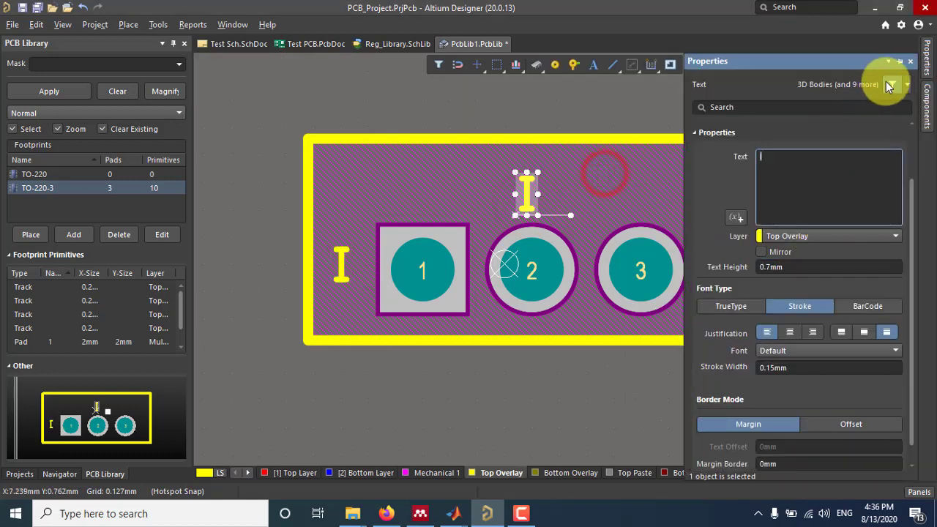
pyautogui.click(799, 157)
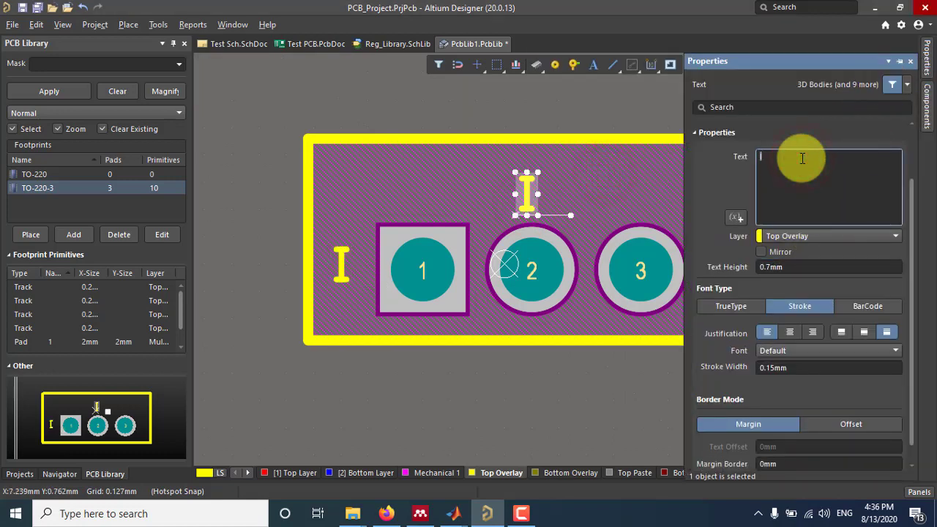
pyautogui.press('Return')
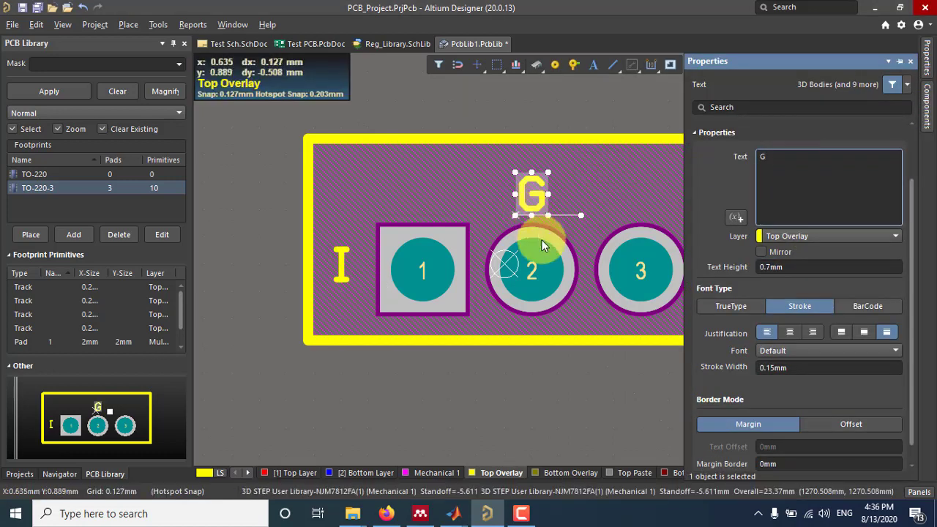
# Place a copy of the G label between pad 3 and the outline's right edge and change its text to O.
pyautogui.click(551, 419)
pyautogui.click(537, 196)
pyautogui.hotkey('ctrl', 'c')
pyautogui.click(538, 197)
pyautogui.hotkey('ctrl', 'v')
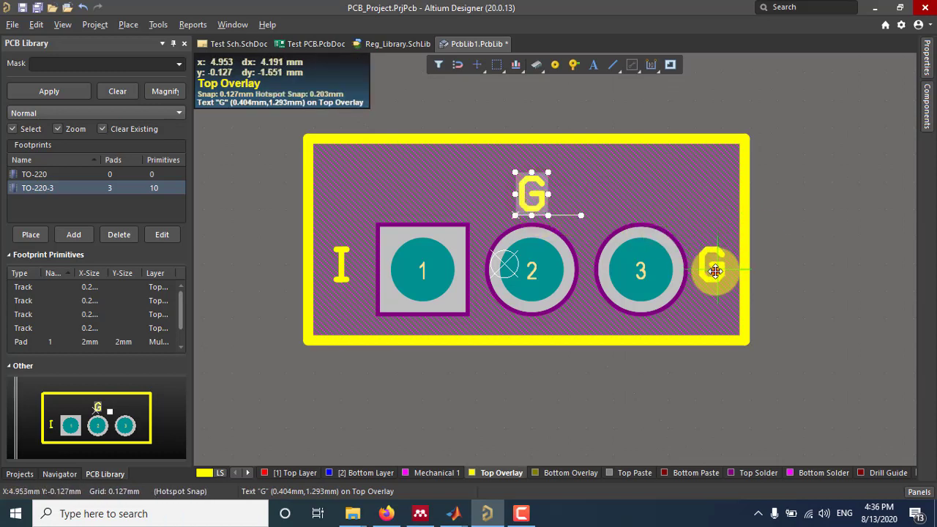
pyautogui.click(715, 273)
pyautogui.click(715, 272)
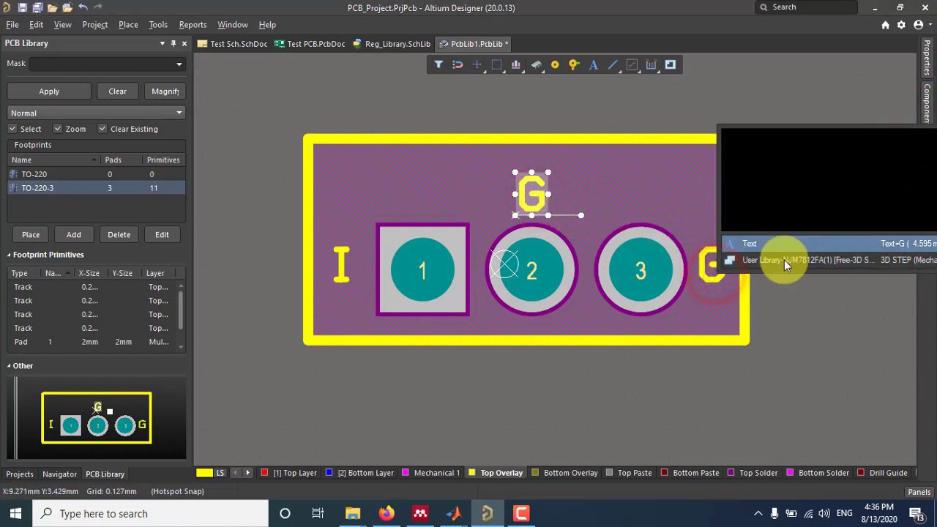
pyautogui.click(769, 245)
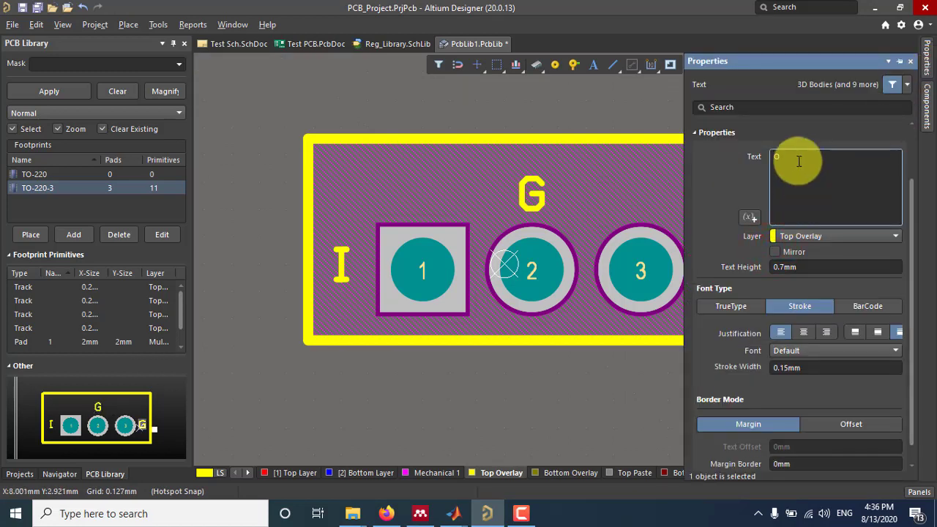
pyautogui.click(555, 116)
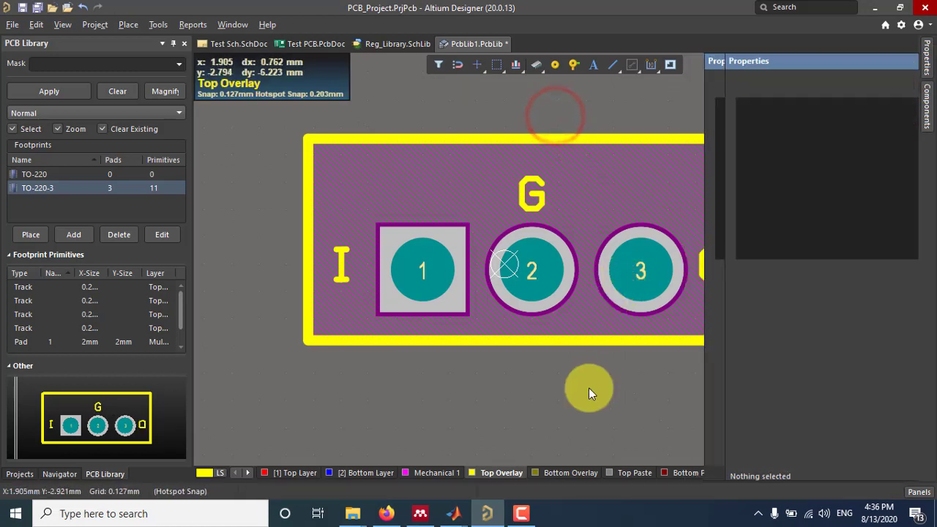
pyautogui.click(585, 394)
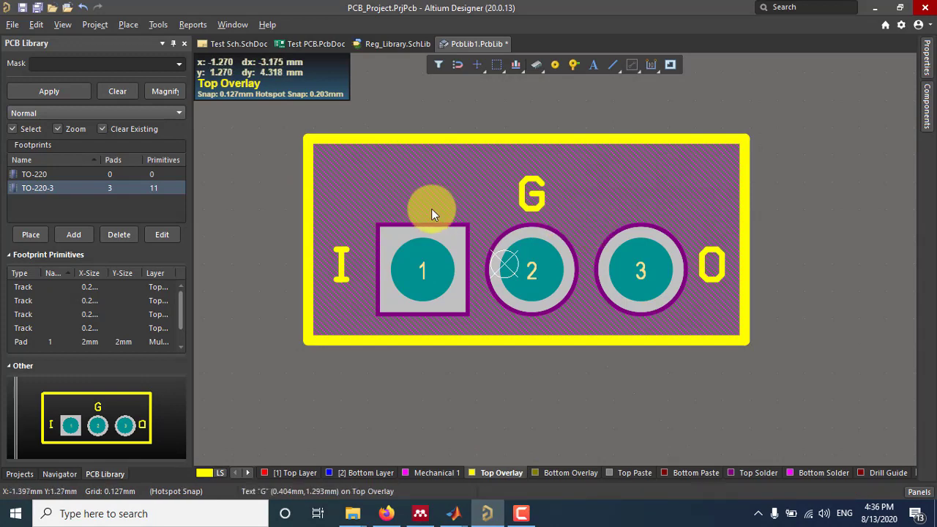
# Examine the TO-220-3 footprint's pads, pin labels and Top Overlay outline.
pyautogui.keyDown('ctrl'); pyautogui.scroll(-2, 332, 222); pyautogui.keyUp('ctrl')
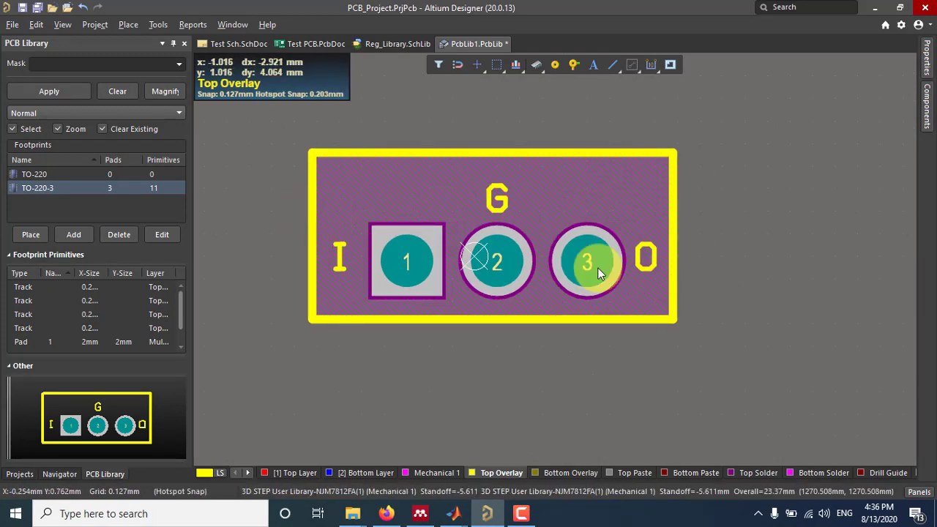
pyautogui.moveTo(274, 130); pyautogui.dragTo(774, 368)
pyautogui.click(762, 347)
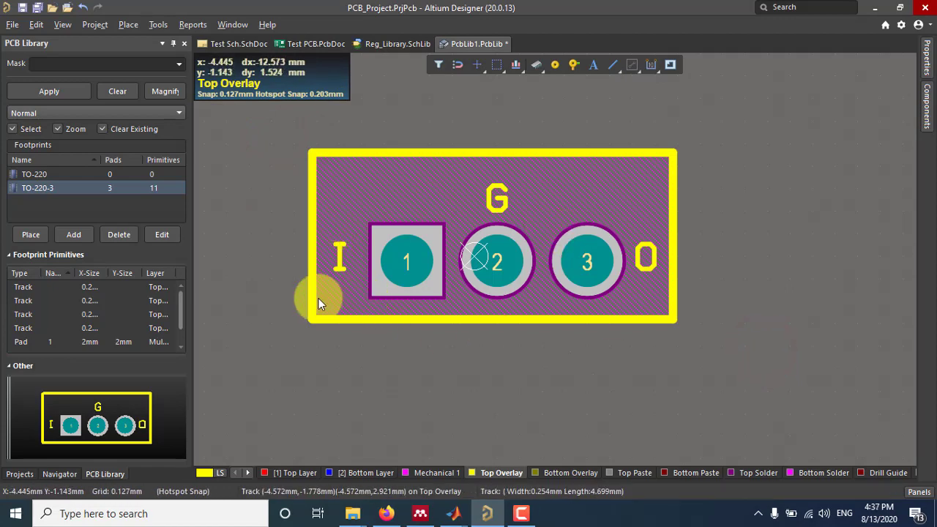
pyautogui.moveTo(319, 306); pyautogui.dragTo(396, 334, button='right')
pyautogui.keyDown('ctrl'); pyautogui.scroll(1, 765, 356); pyautogui.keyUp('ctrl')
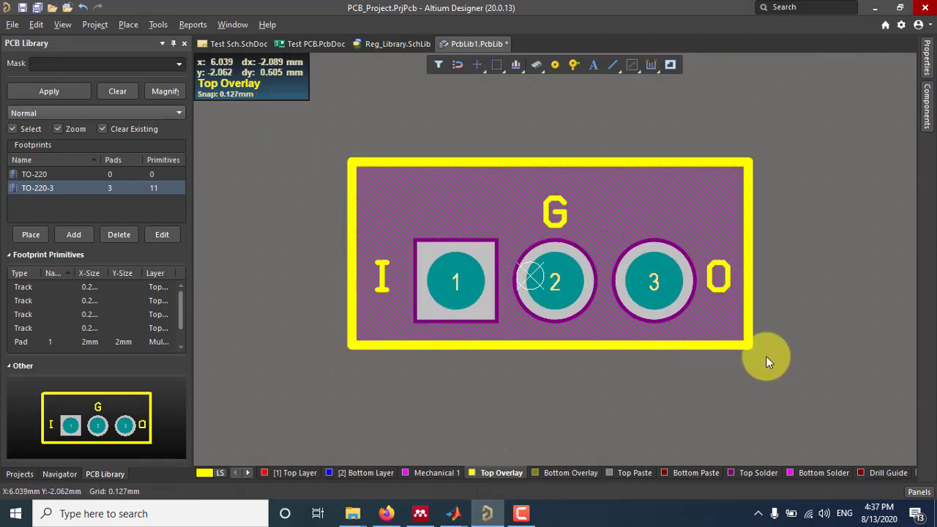
pyautogui.keyDown('ctrl'); pyautogui.scroll(1, 766, 356); pyautogui.keyUp('ctrl')
pyautogui.moveTo(757, 344); pyautogui.dragTo(780, 363, button='right')
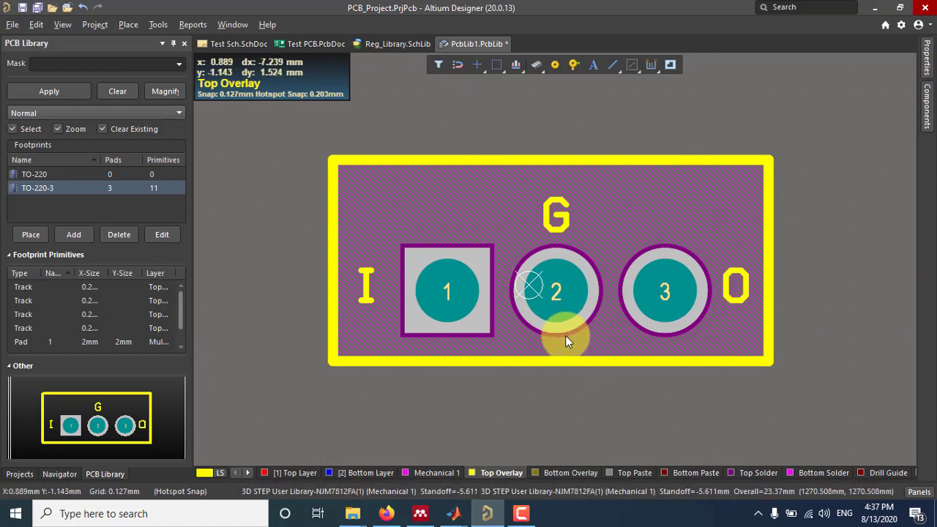
pyautogui.click(529, 521)
pyautogui.click(528, 521)
pyautogui.click(522, 519)
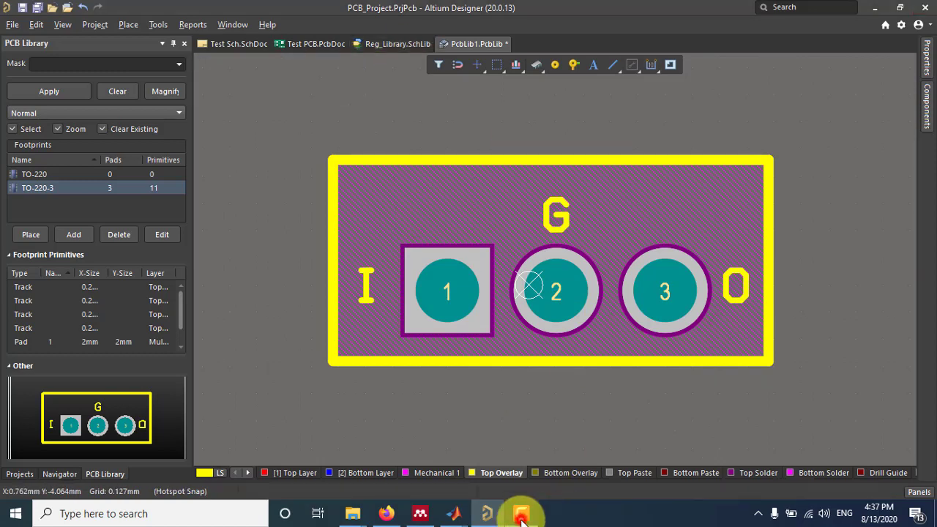
pyautogui.click(711, 348)
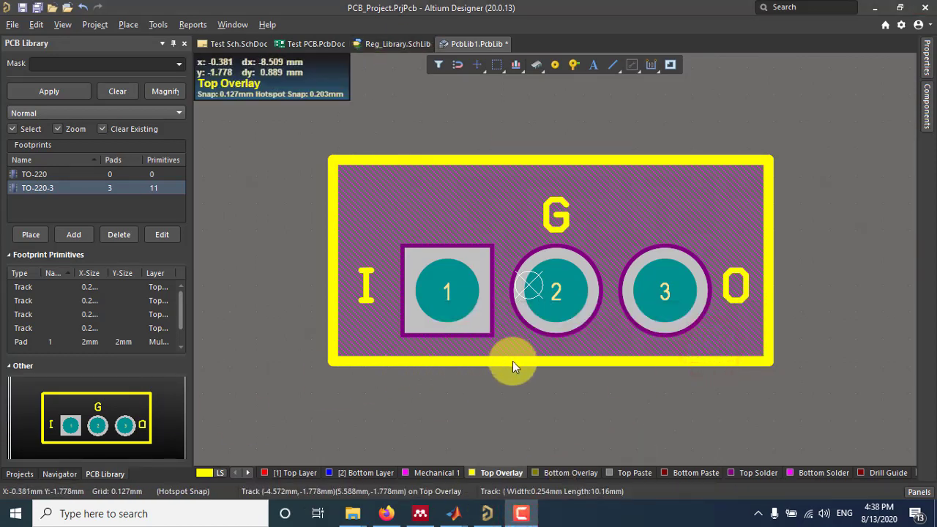
# Open the Reg_Library.SchLib document with the regulator's schematic symbol.
pyautogui.click(385, 46)
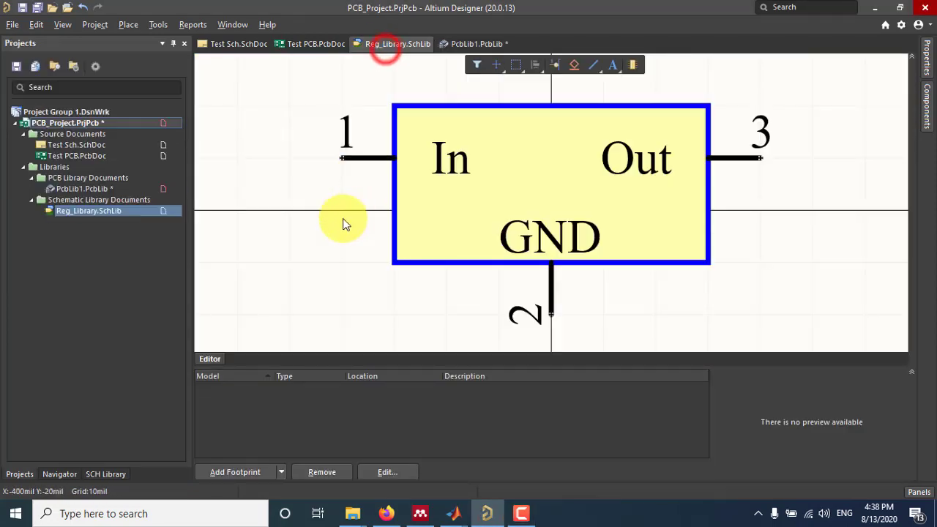
# Compare pins 1, 2 and 3 of the regulator schematic symbol with the matching pads of the TO-220-3 footprint.
pyautogui.click(371, 157)
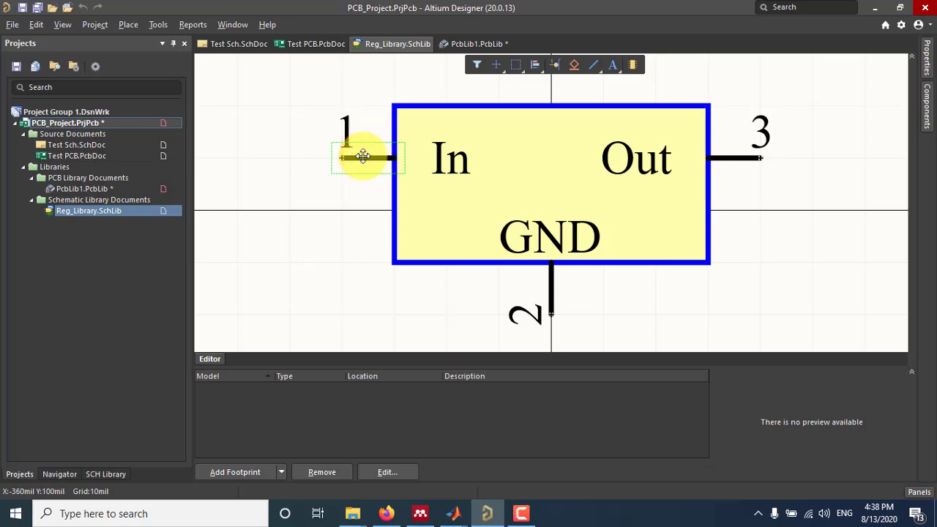
pyautogui.click(469, 44)
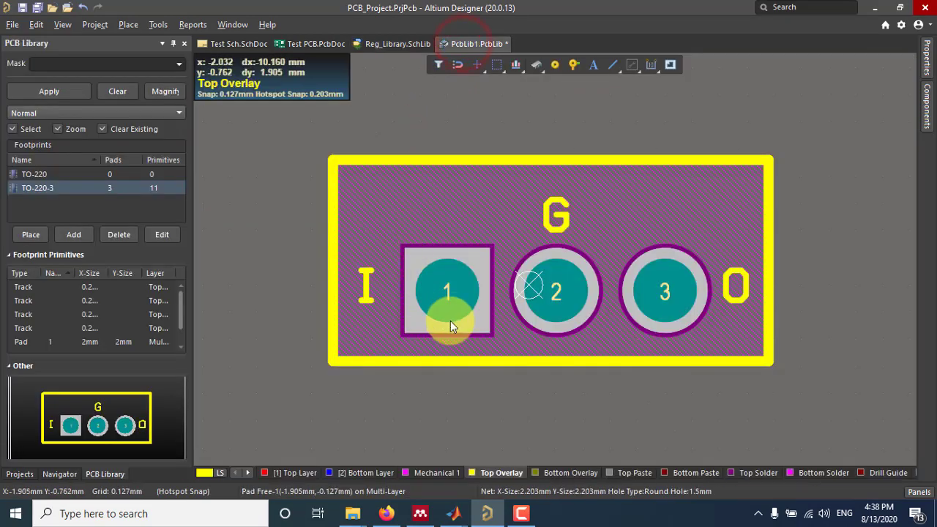
pyautogui.click(455, 314)
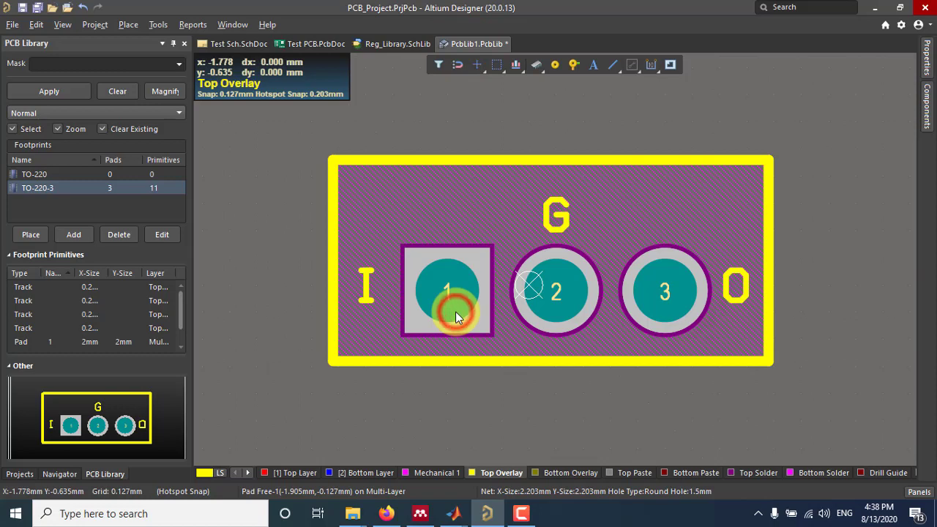
pyautogui.click(395, 45)
pyautogui.click(550, 302)
pyautogui.click(483, 44)
pyautogui.click(559, 296)
pyautogui.click(657, 290)
pyautogui.click(400, 44)
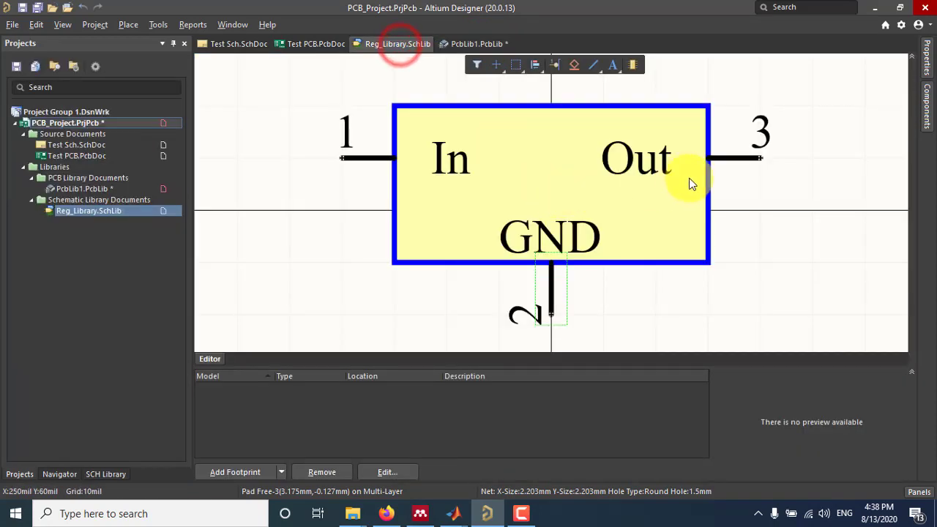
pyautogui.click(746, 158)
pyautogui.click(736, 182)
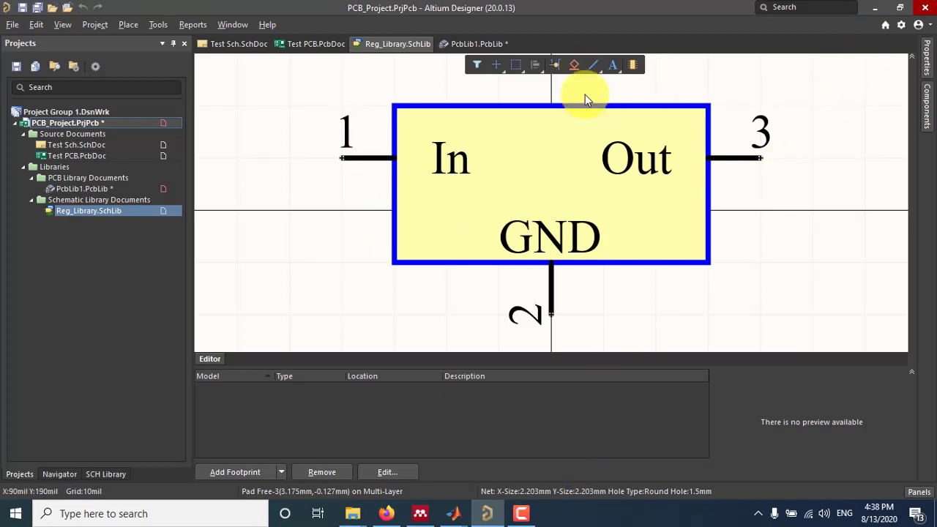
pyautogui.click(461, 41)
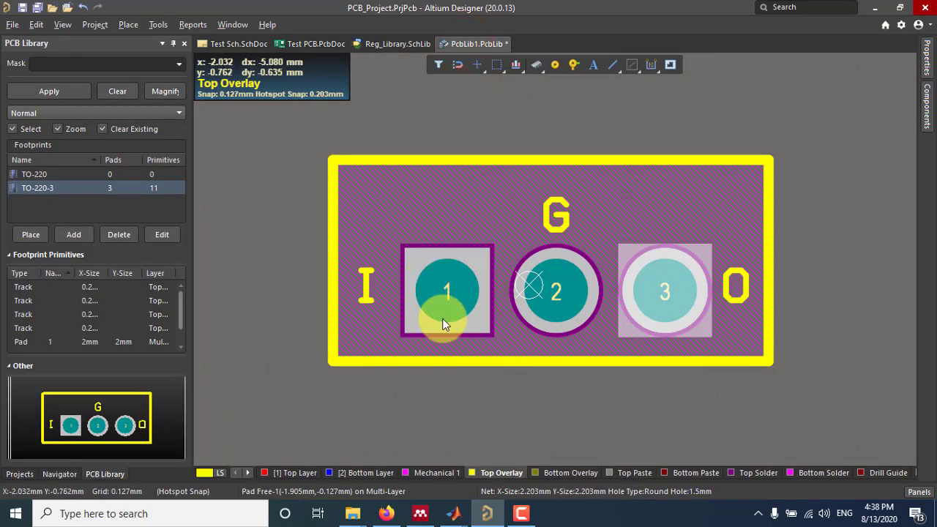
pyautogui.click(821, 173)
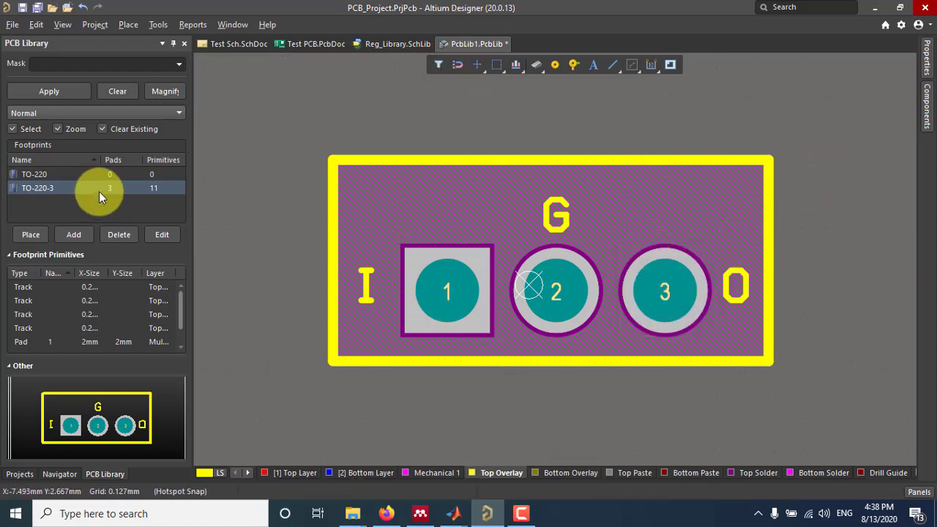
# Save the PCB library as Reg_Library in the PCB_Project folder and return to the project's document list.
pyautogui.rightClick(472, 42)
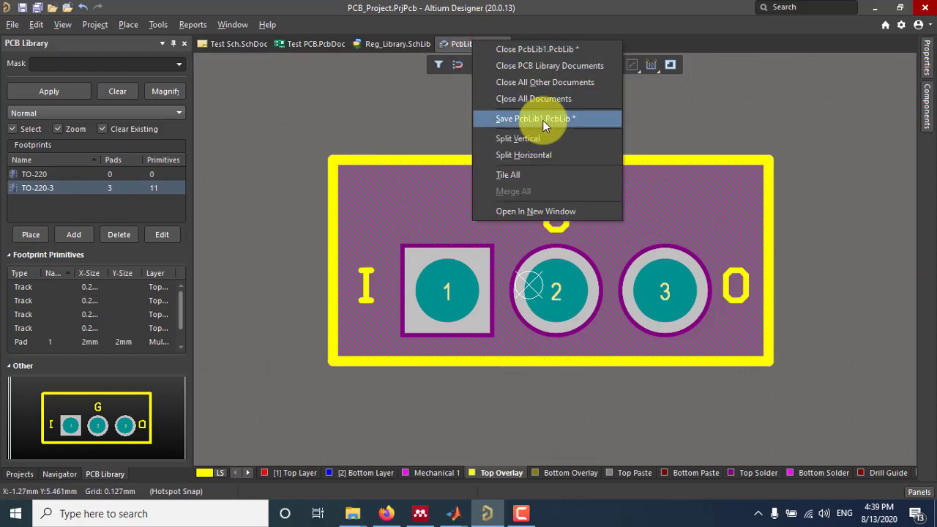
pyautogui.click(543, 119)
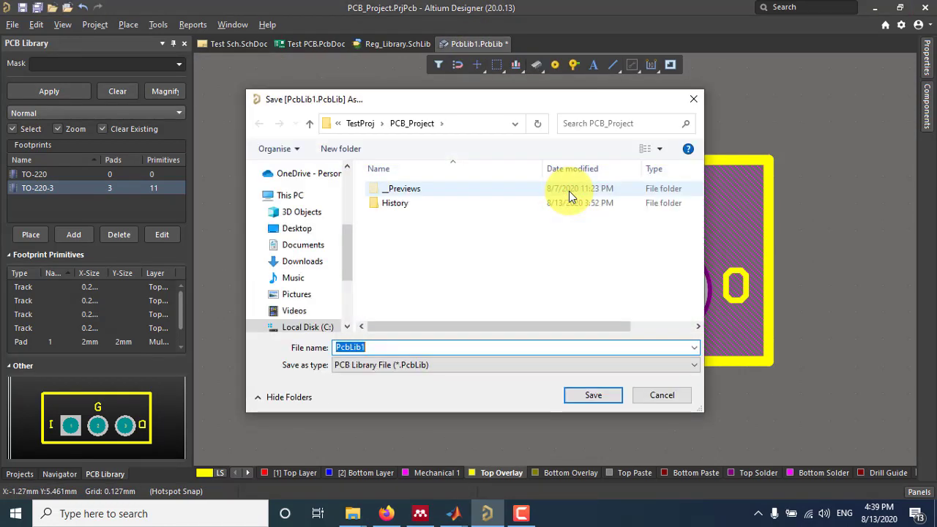
pyautogui.write('R')
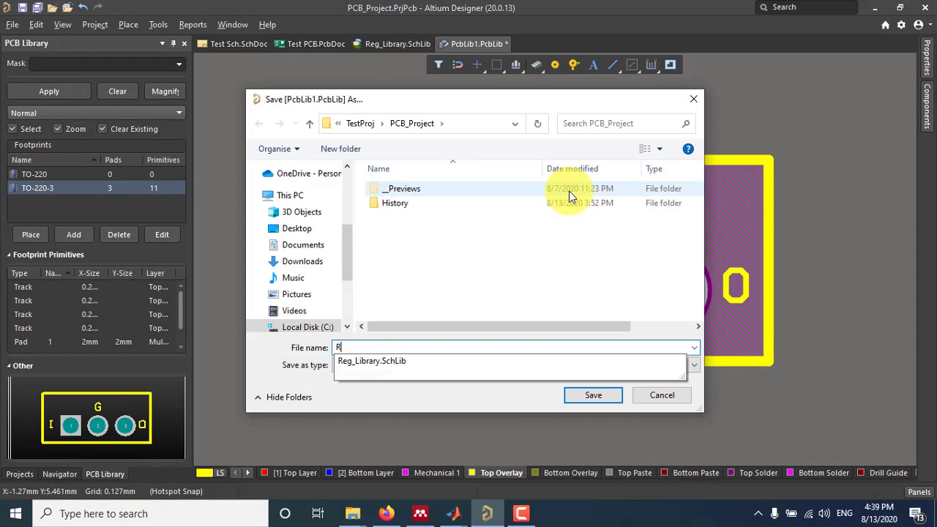
pyautogui.write('eg')
pyautogui.press('Down')
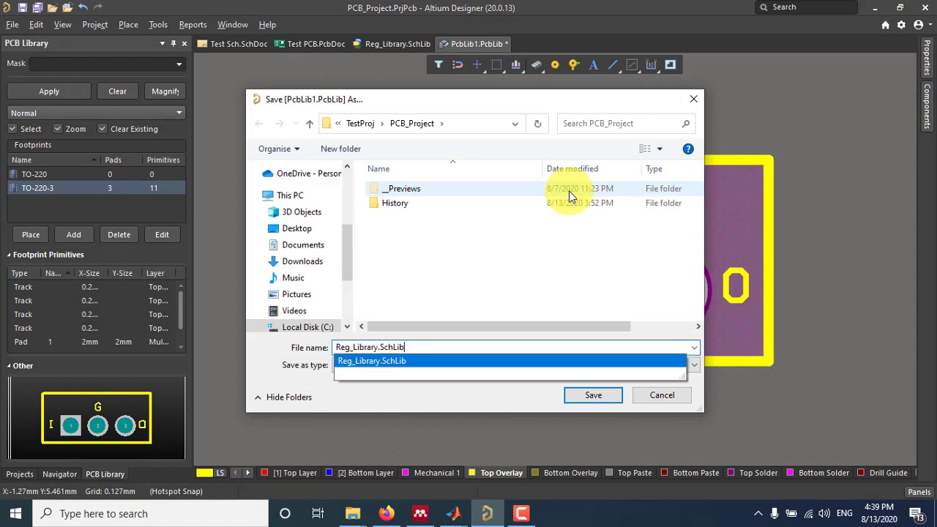
pyautogui.press('BackSpace')
pyautogui.press('BackSpace')
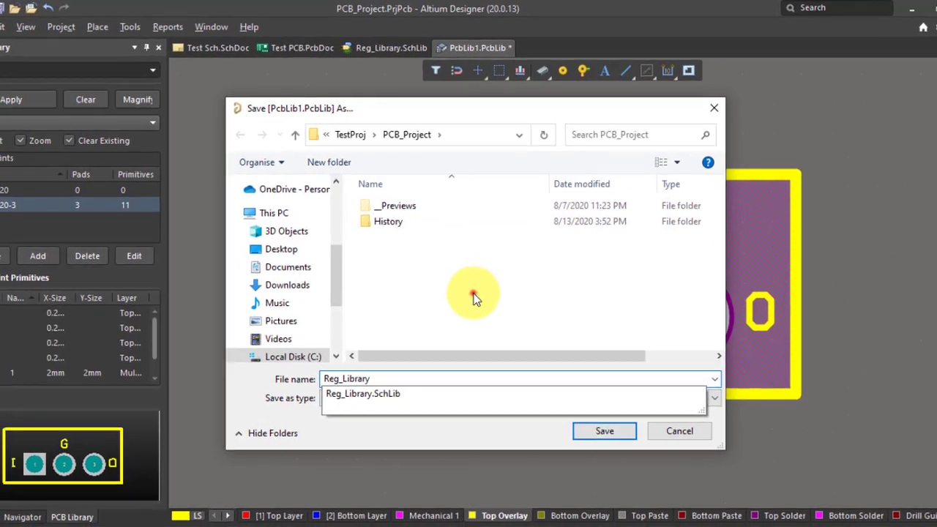
pyautogui.click(472, 271)
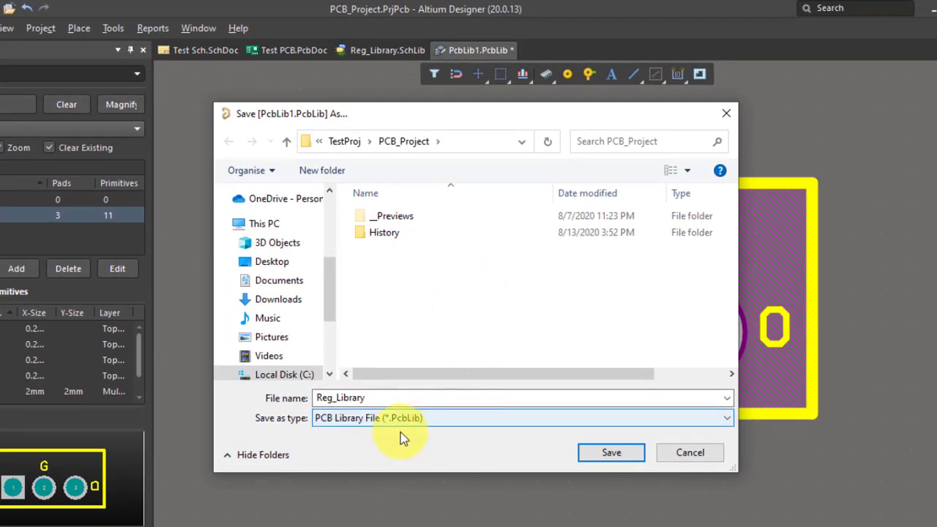
pyautogui.click(608, 453)
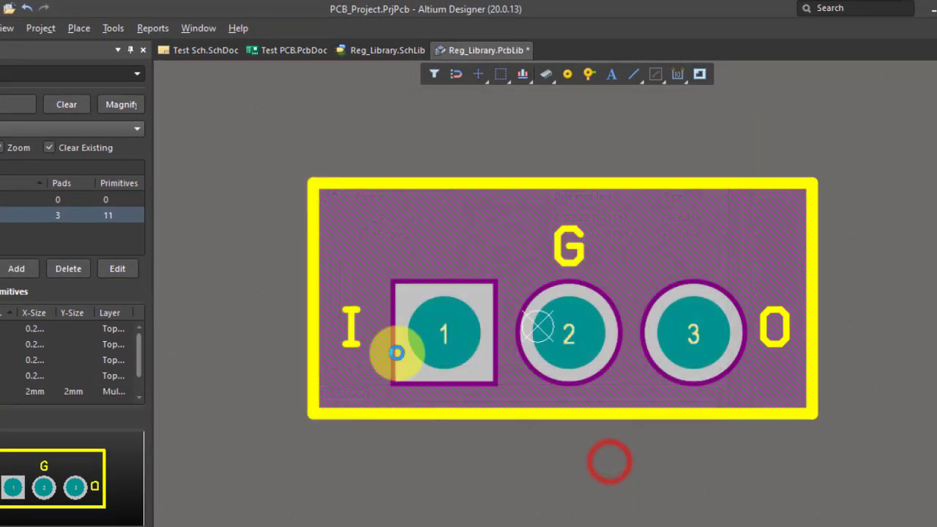
pyautogui.click(3, 524)
pyautogui.click(42, 409)
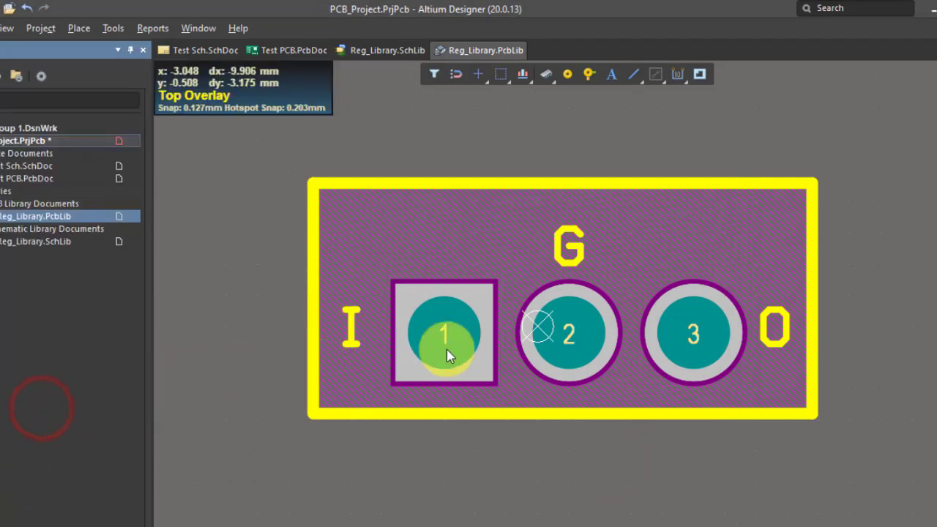
# Attach the TO-220-3 footprint from Reg_Library.PcbLib to the regulator symbol in Reg_Library.SchLib and save the schematic library.
pyautogui.click(399, 52)
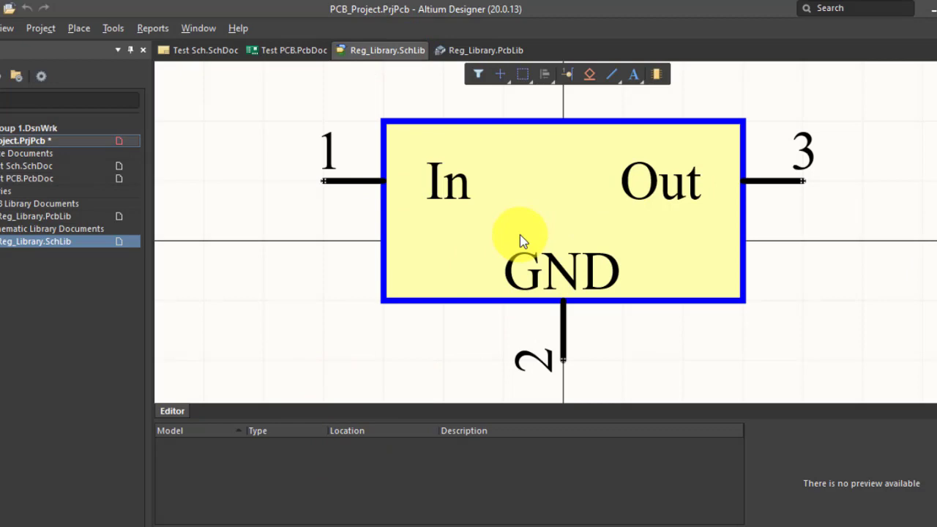
pyautogui.click(244, 473)
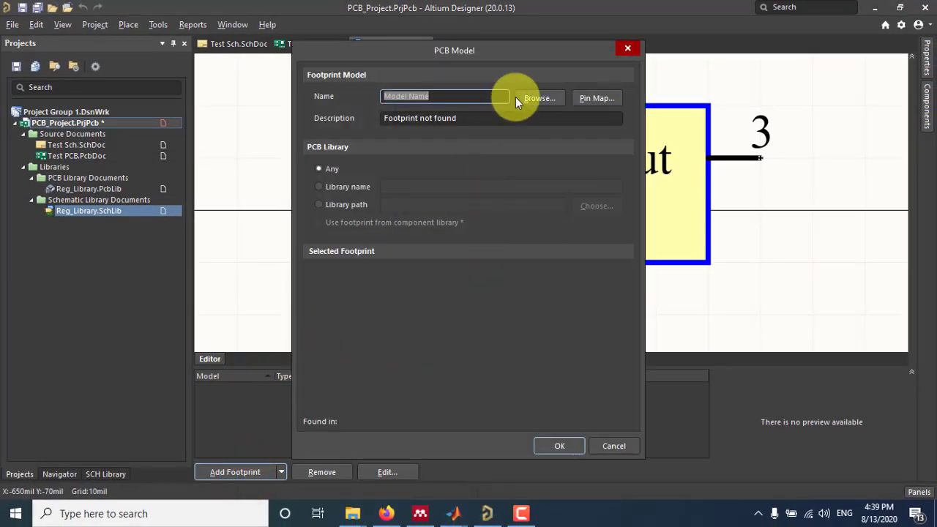
pyautogui.click(537, 97)
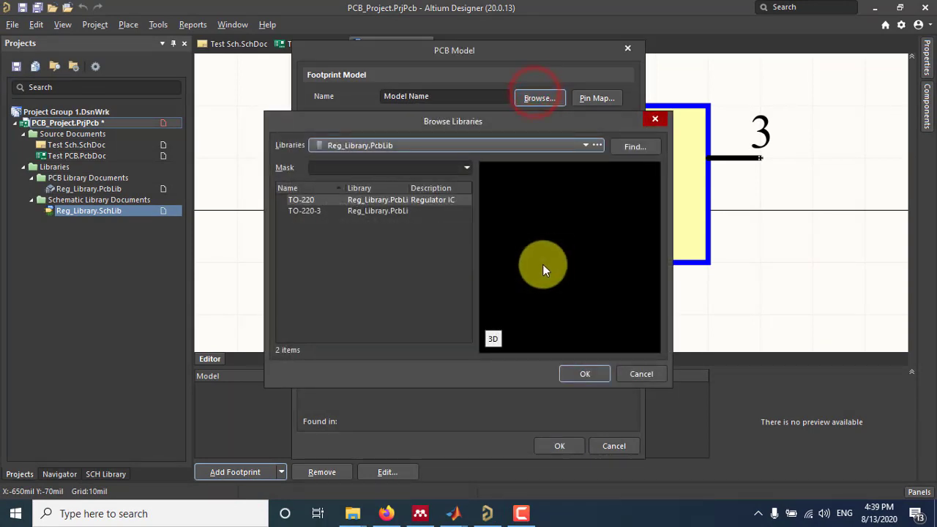
pyautogui.click(401, 213)
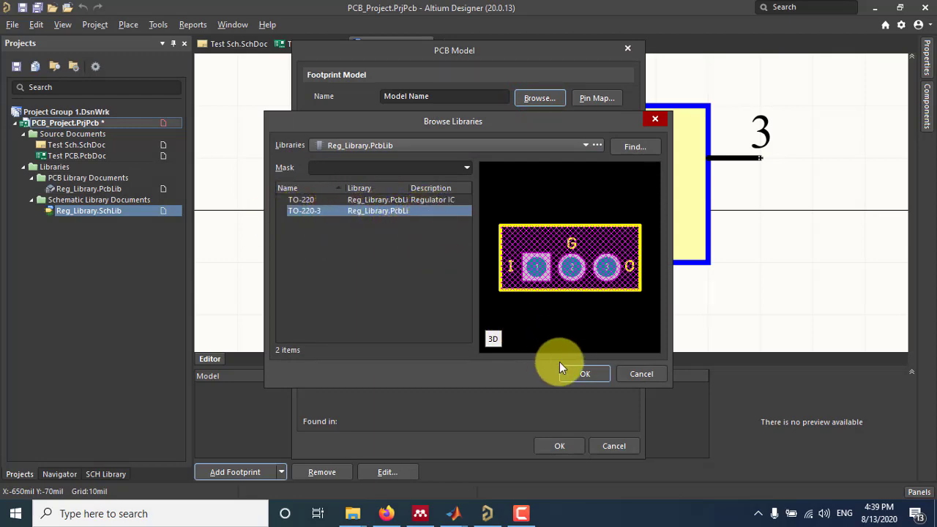
pyautogui.click(584, 372)
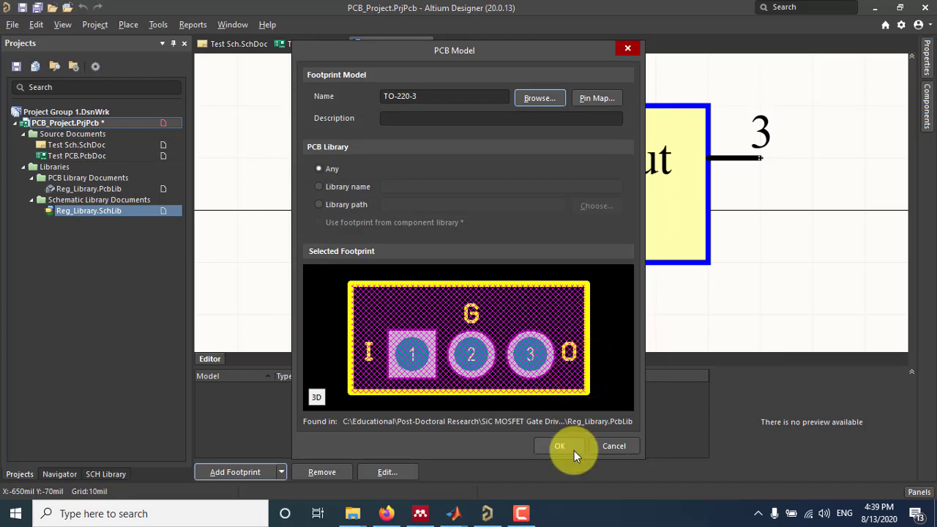
pyautogui.click(560, 447)
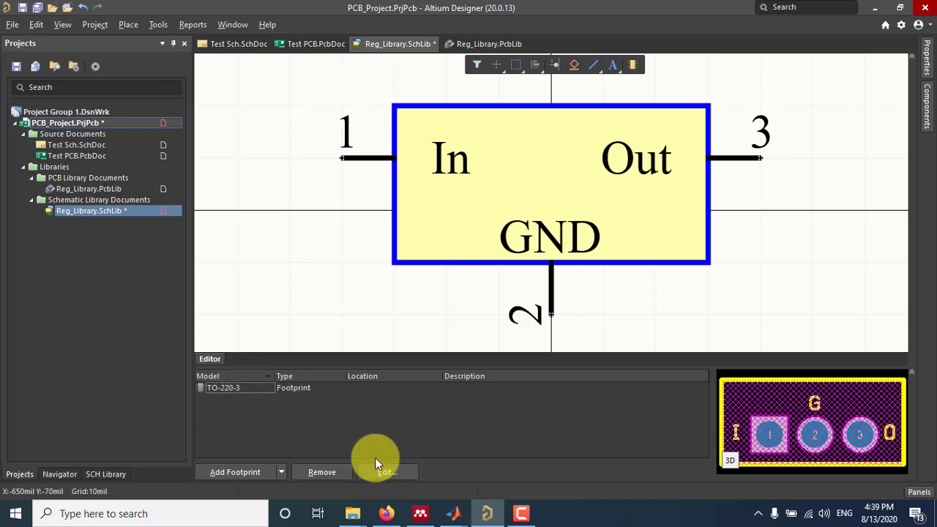
pyautogui.rightClick(388, 45)
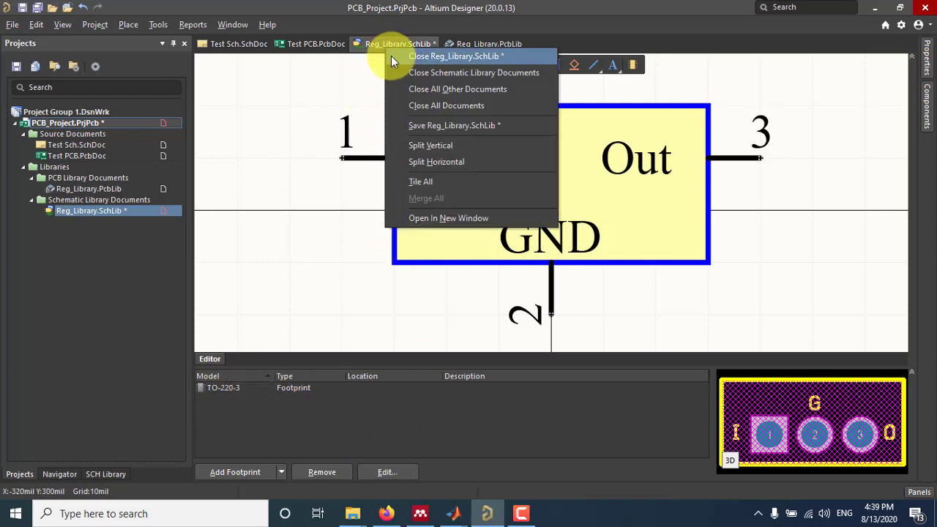
pyautogui.click(447, 125)
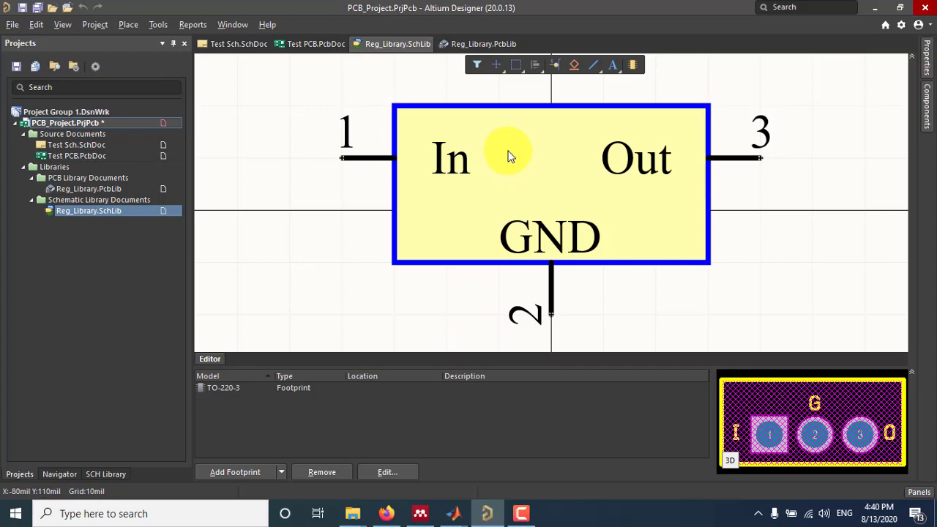
# Add a new blank footprint to Reg_Library.PcbLib and open its properties.
pyautogui.click(489, 45)
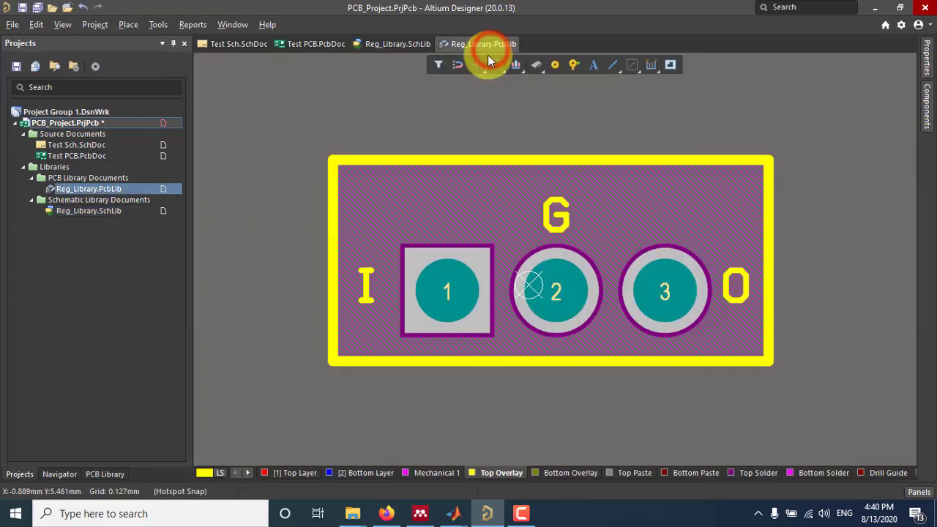
pyautogui.click(117, 473)
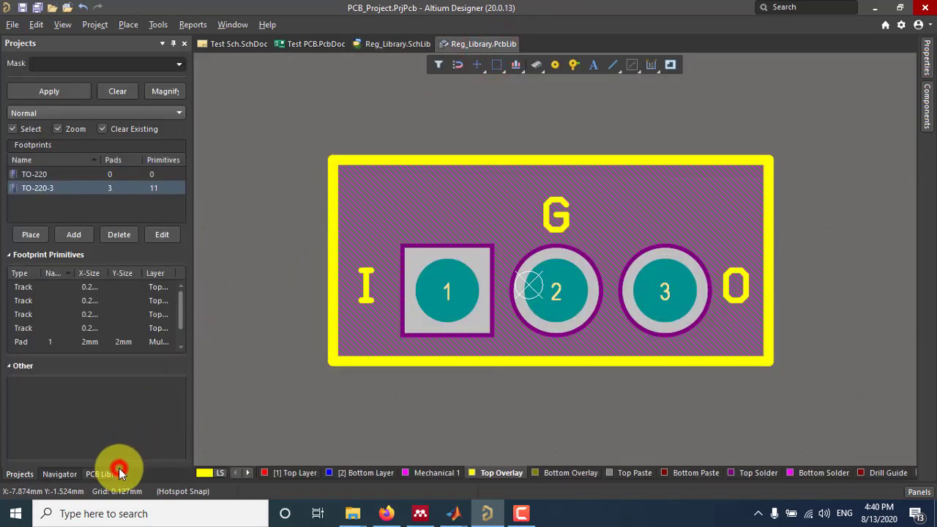
pyautogui.click(64, 233)
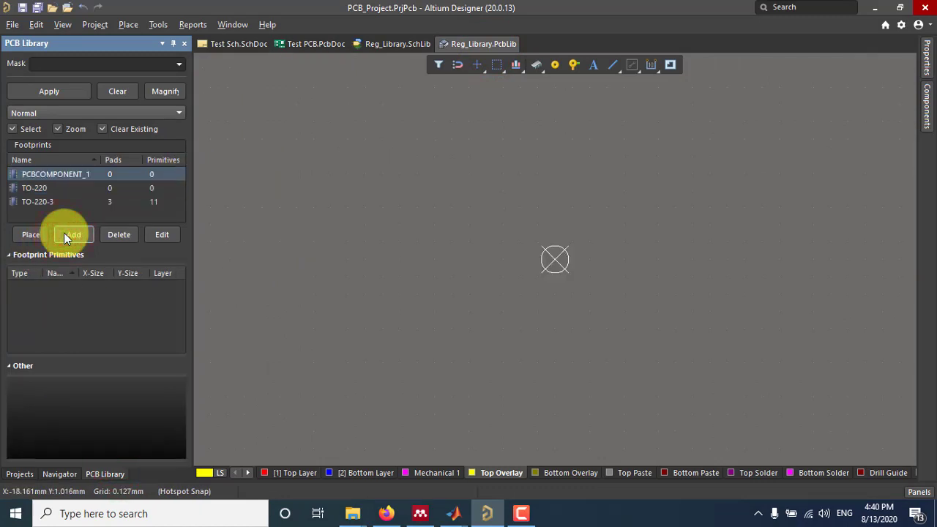
pyautogui.doubleClick(75, 176)
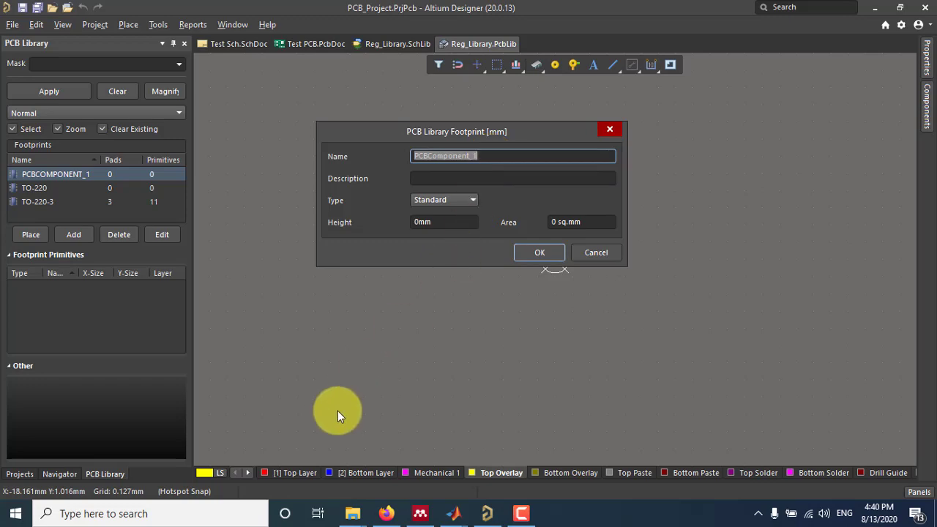
# Switch to Firefox and examine the power supply schematic and Mouser's list of 50 VDC SMD/SMT solid tantalum capacitors.
pyautogui.click(385, 513)
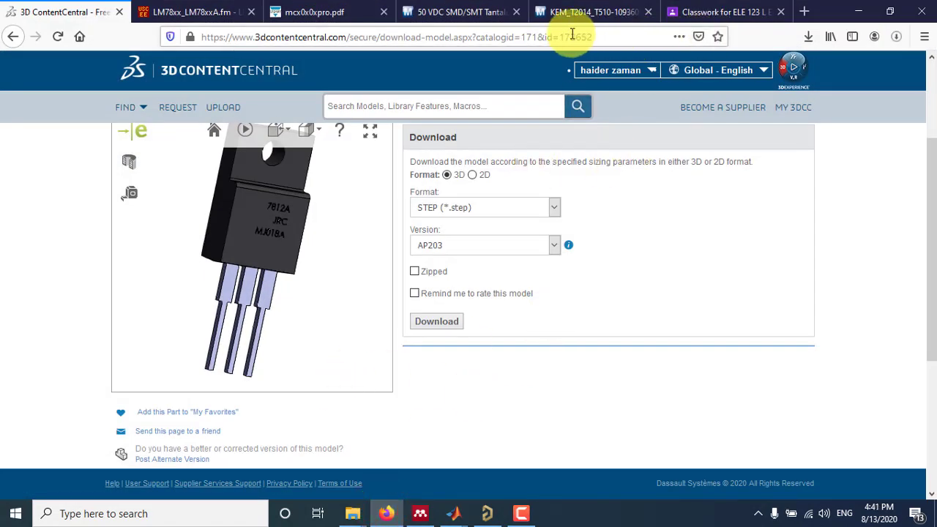
pyautogui.click(586, 12)
pyautogui.click(480, 19)
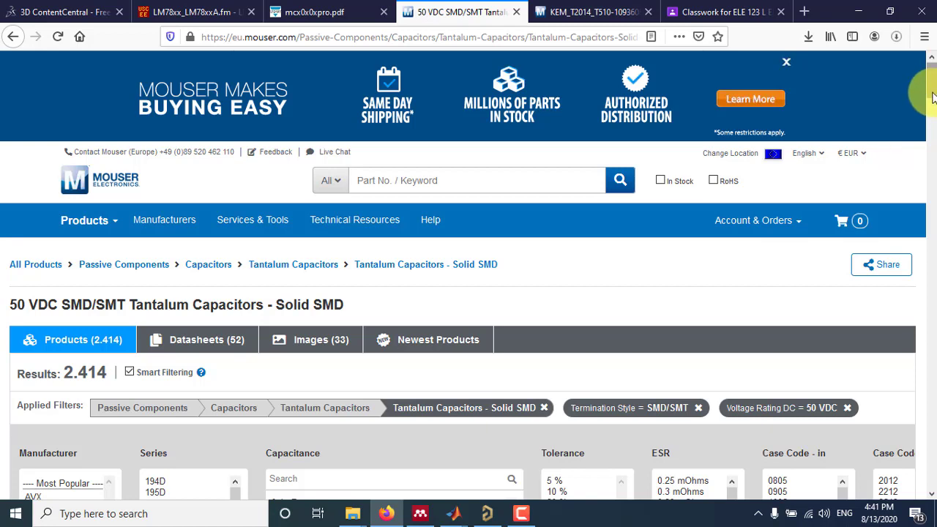
pyautogui.click(736, 12)
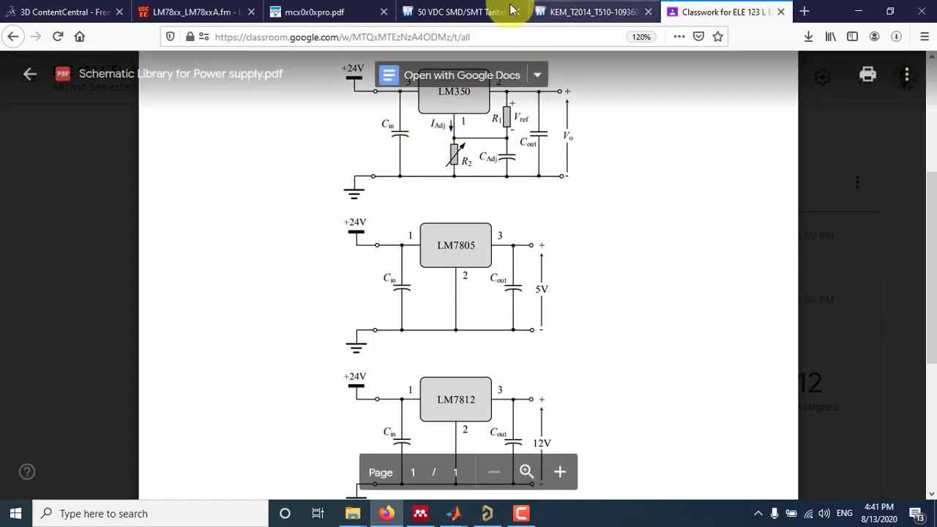
pyautogui.click(445, 12)
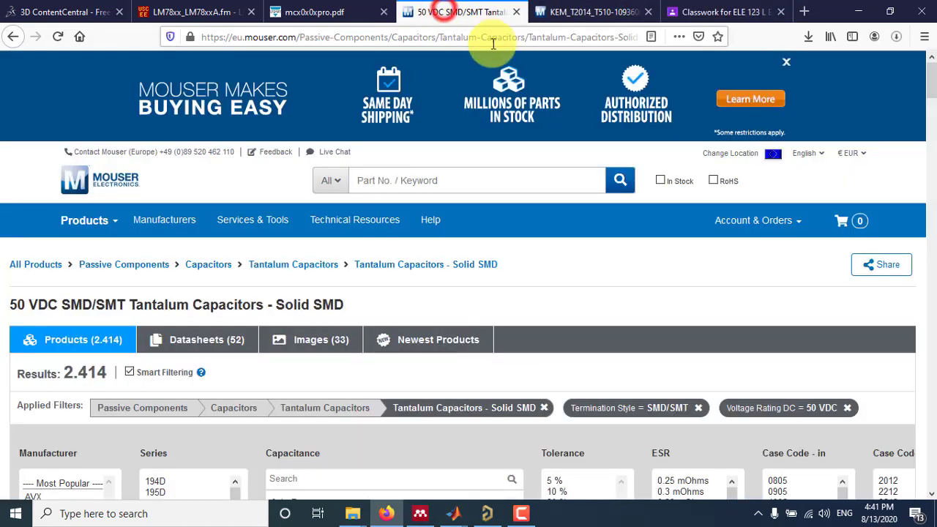
pyautogui.moveTo(932, 76); pyautogui.dragTo(935, 245)
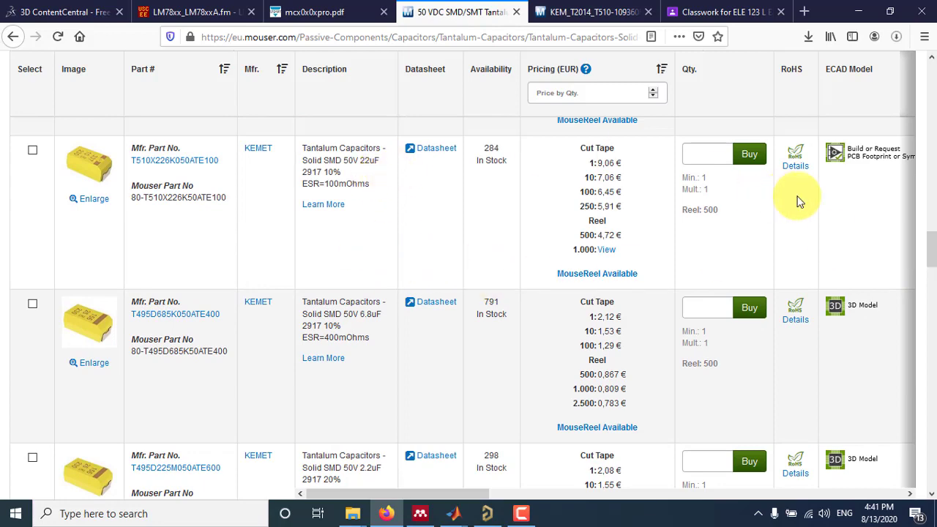
pyautogui.moveTo(932, 245); pyautogui.dragTo(932, 133)
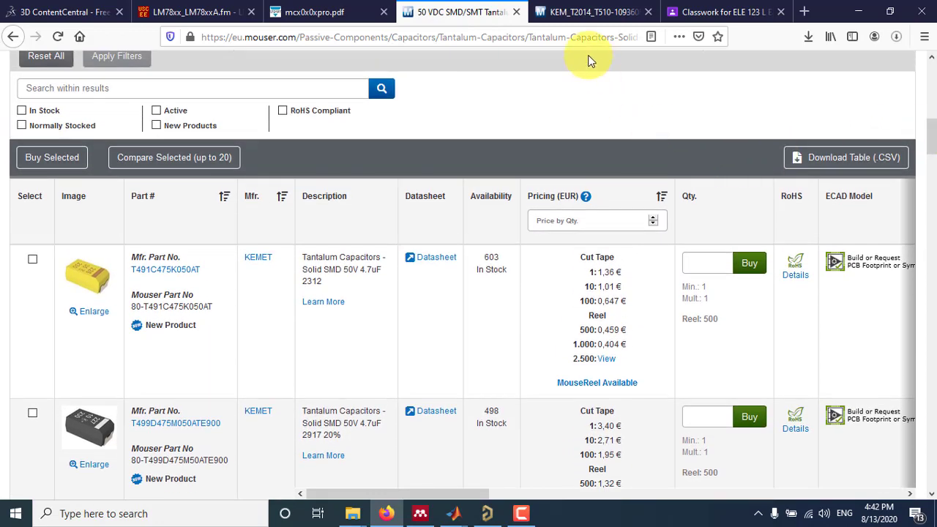
# Examine the component dimensions table on page 4 of the KEMET T510 tantalum capacitor datasheet.
pyautogui.click(585, 13)
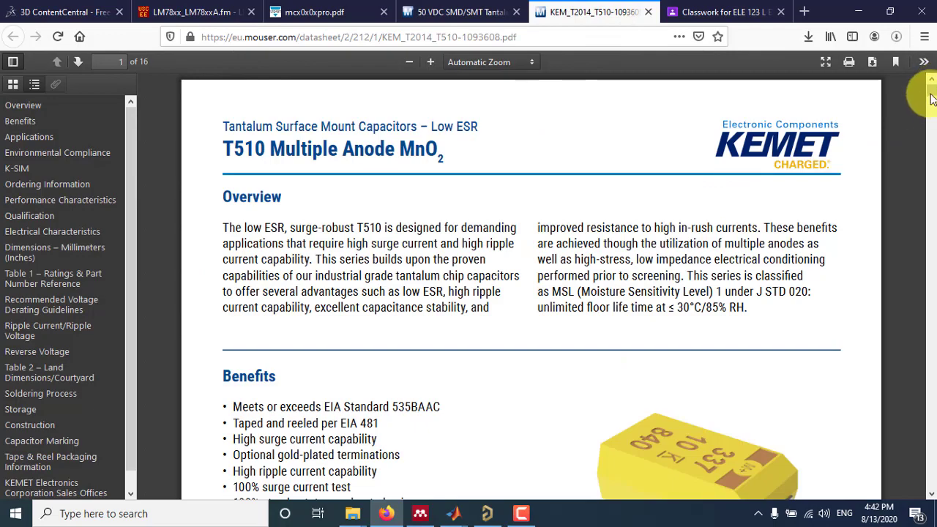
pyautogui.scroll(-6, 931, 100)
pyautogui.scroll(-5, 928, 105)
pyautogui.moveTo(935, 120); pyautogui.dragTo(931, 175)
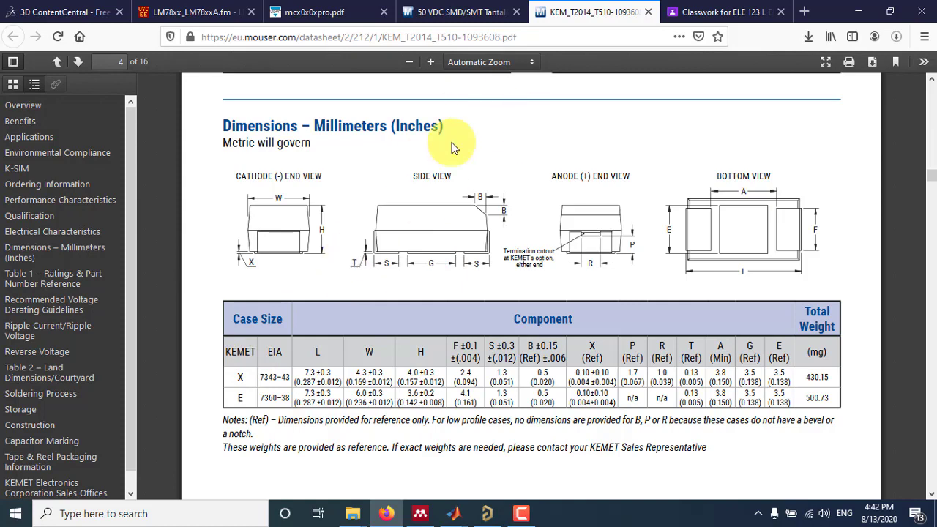
# Compare the case size codes and lengths of the KEMET X and E cases in the component dimensions table.
pyautogui.click(240, 376)
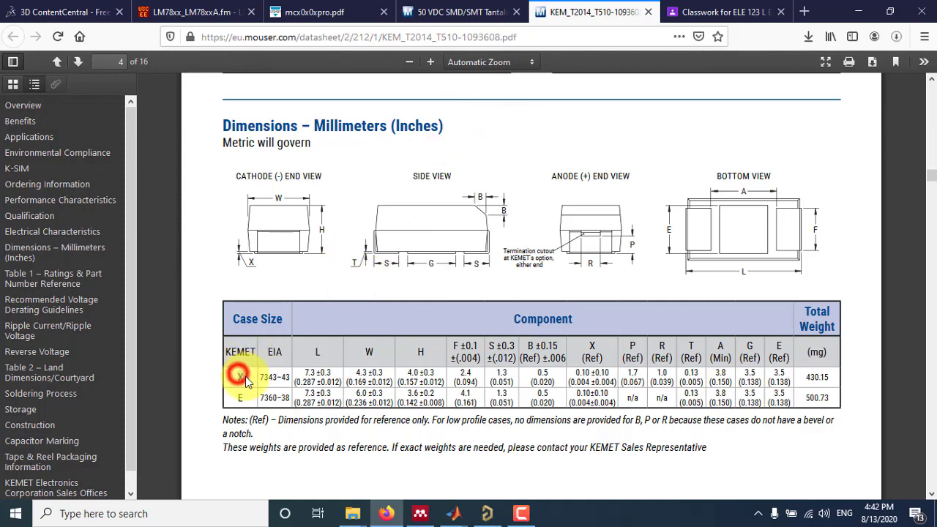
pyautogui.moveTo(238, 399); pyautogui.dragTo(290, 376)
pyautogui.click(260, 379)
pyautogui.click(278, 377)
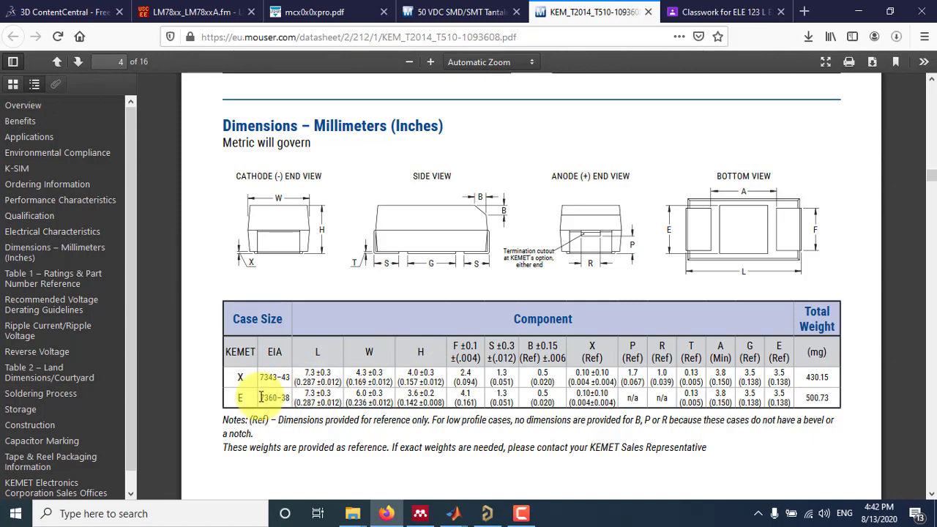
pyautogui.click(239, 400)
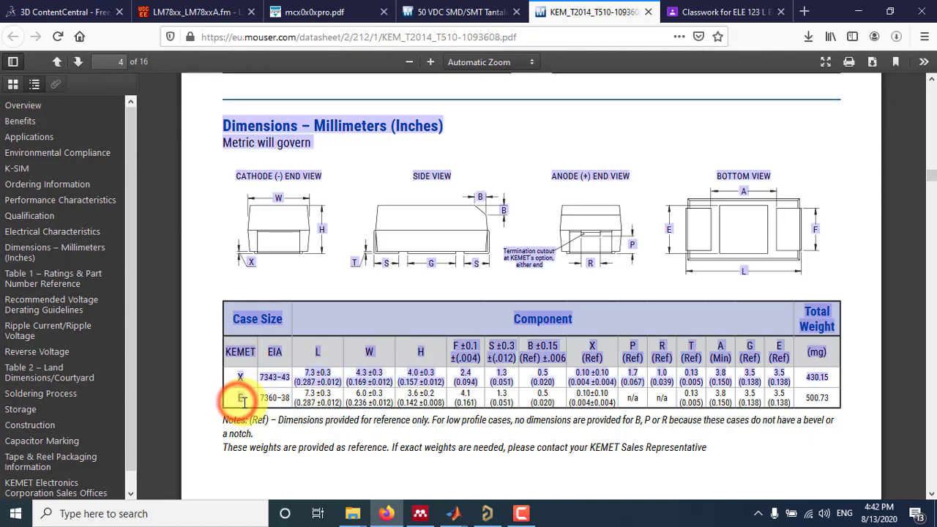
pyautogui.moveTo(262, 396); pyautogui.dragTo(311, 395)
pyautogui.click(312, 394)
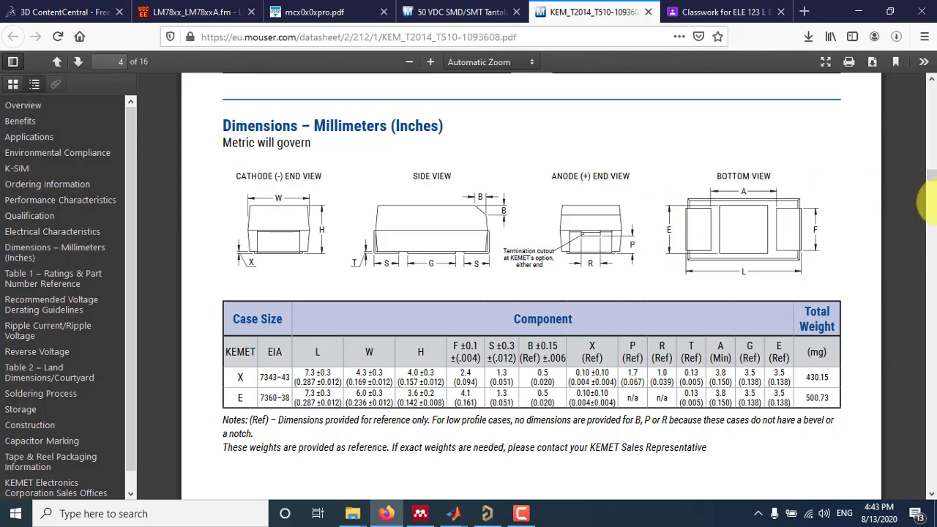
# Examine the 50 V 22 µF and 35 V 47 µF rows in the page 5 ratings table for their case sizes.
pyautogui.click(931, 495)
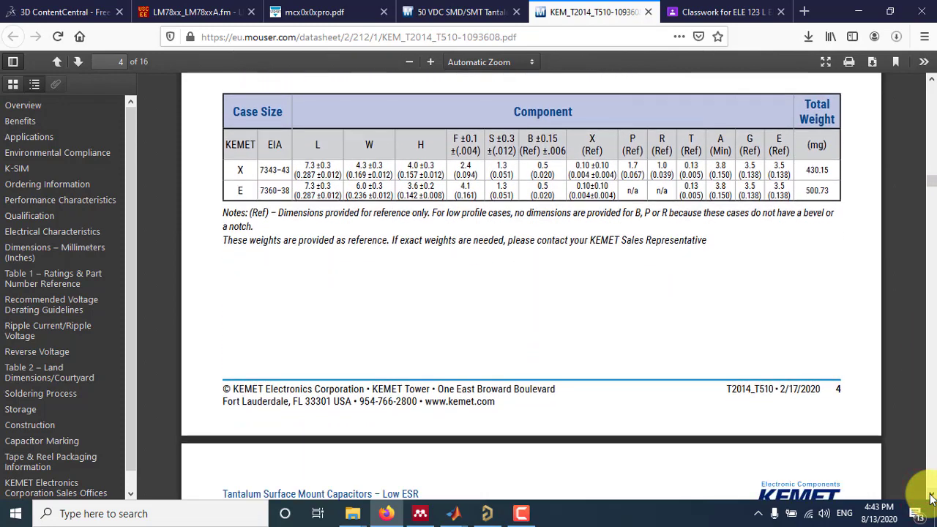
pyautogui.moveTo(931, 497); pyautogui.dragTo(932, 497)
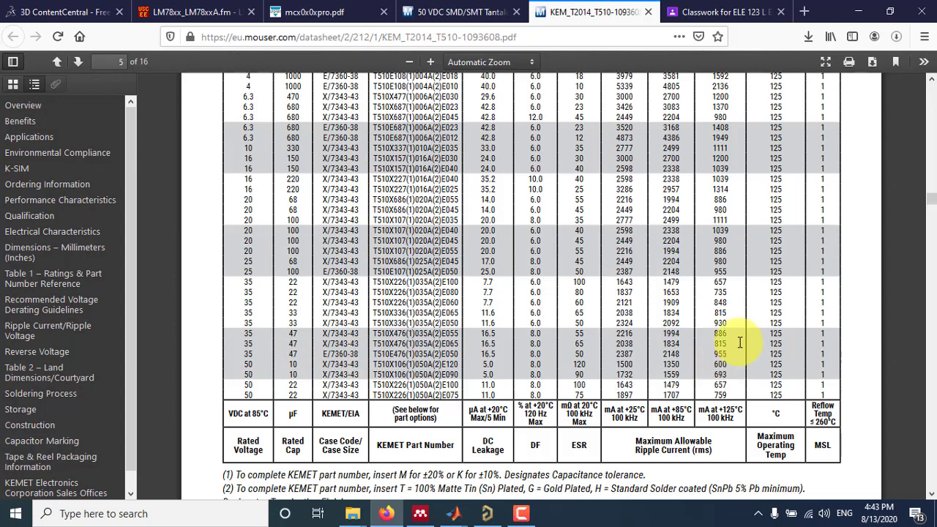
pyautogui.doubleClick(248, 385)
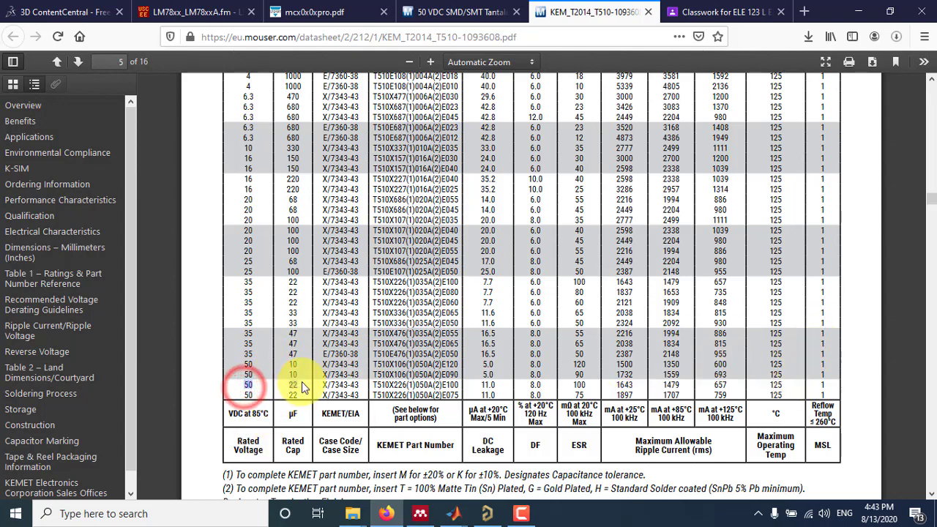
pyautogui.moveTo(314, 380); pyautogui.dragTo(358, 383)
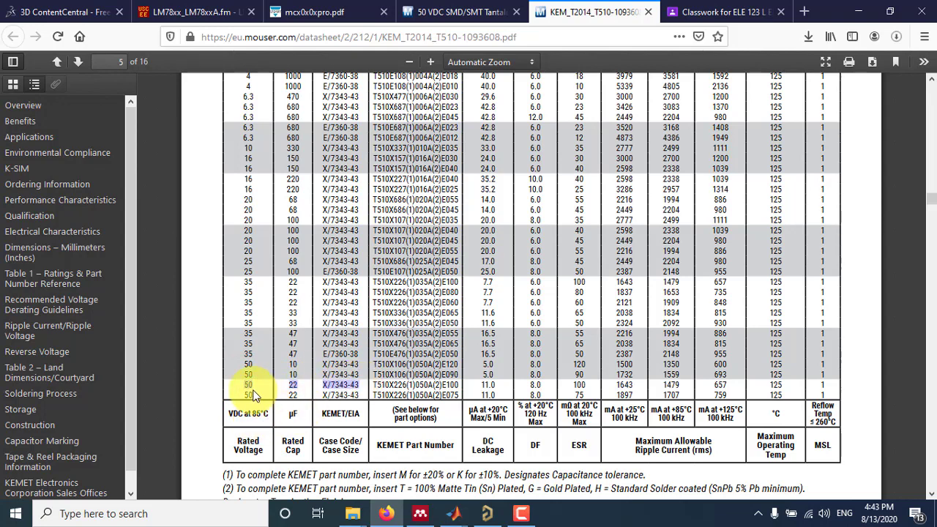
pyautogui.click(299, 347)
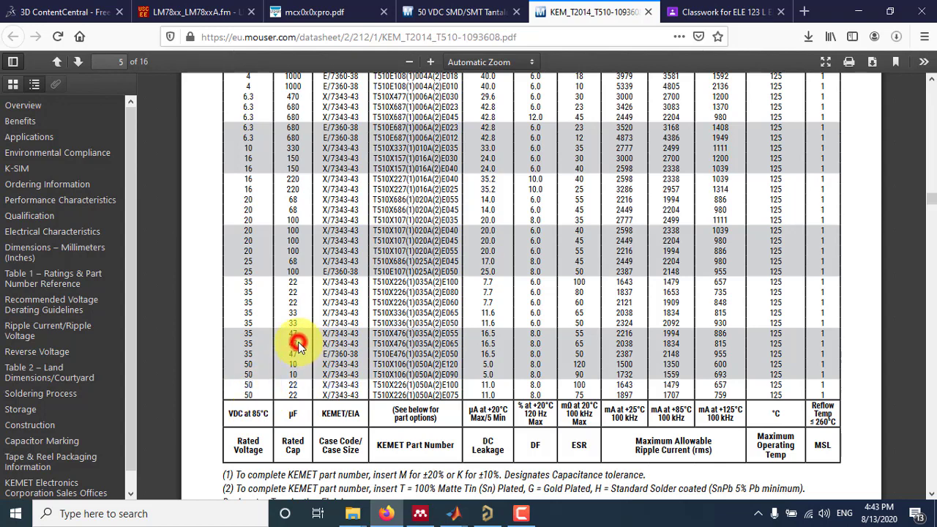
pyautogui.moveTo(246, 345); pyautogui.dragTo(359, 343)
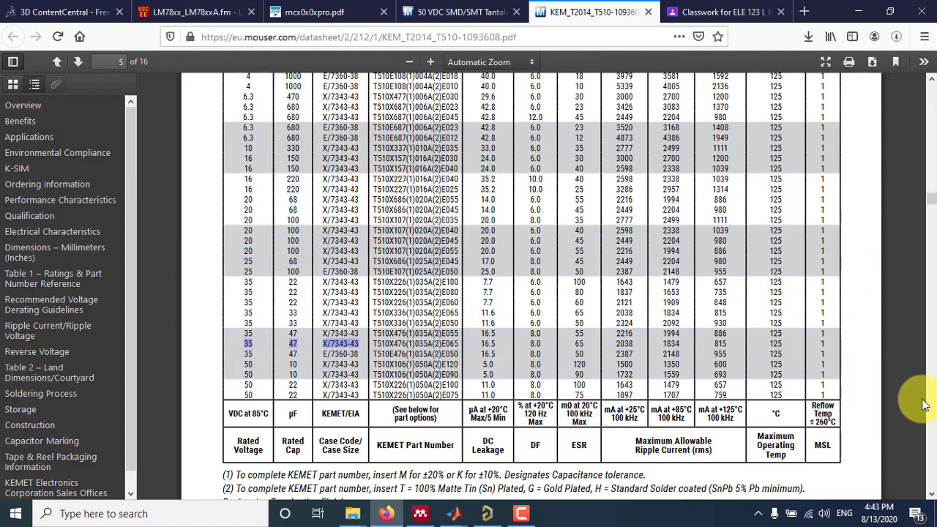
# Examine the page 7 land dimensions for case X 7343-43 at Density Level A, matching W and L to the courtyard drawing.
pyautogui.click(930, 497)
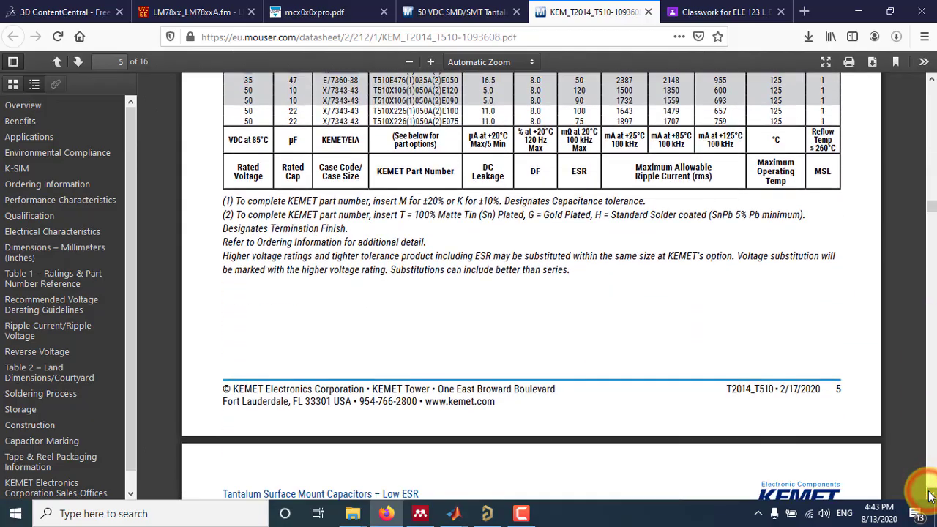
pyautogui.click(930, 496)
pyautogui.click(929, 496)
pyautogui.click(929, 496)
pyautogui.click(930, 496)
pyautogui.click(930, 496)
pyautogui.click(930, 496)
pyautogui.click(930, 496)
pyautogui.click(929, 497)
pyautogui.click(929, 496)
pyautogui.click(930, 496)
pyautogui.click(929, 496)
pyautogui.click(930, 497)
pyautogui.click(929, 496)
pyautogui.click(930, 497)
pyautogui.click(930, 496)
pyautogui.click(930, 496)
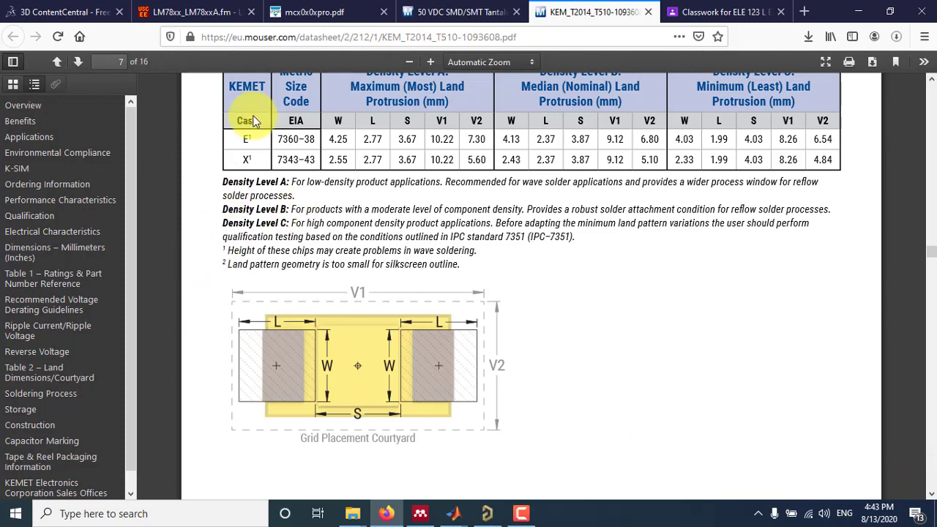
pyautogui.moveTo(279, 159); pyautogui.dragTo(316, 160)
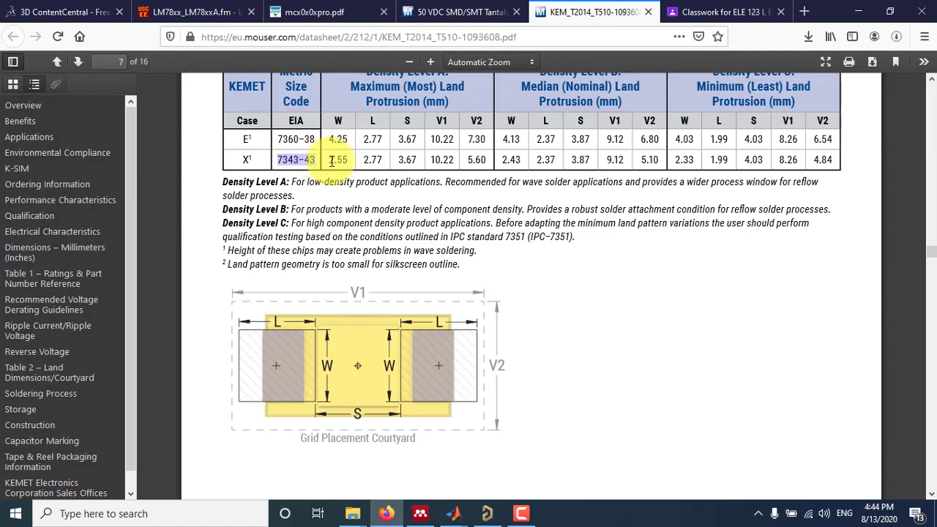
pyautogui.click(331, 162)
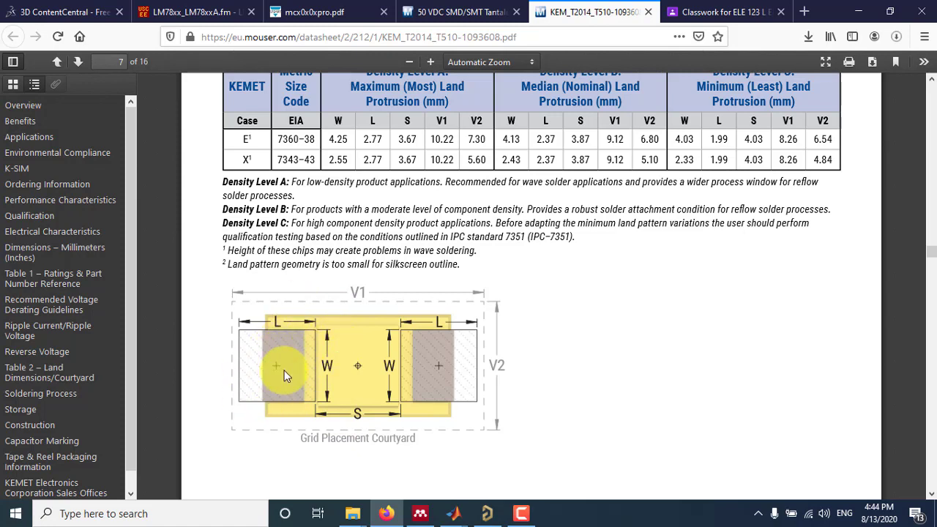
pyautogui.moveTo(364, 161); pyautogui.dragTo(382, 160)
pyautogui.click(382, 159)
pyautogui.doubleClick(381, 159)
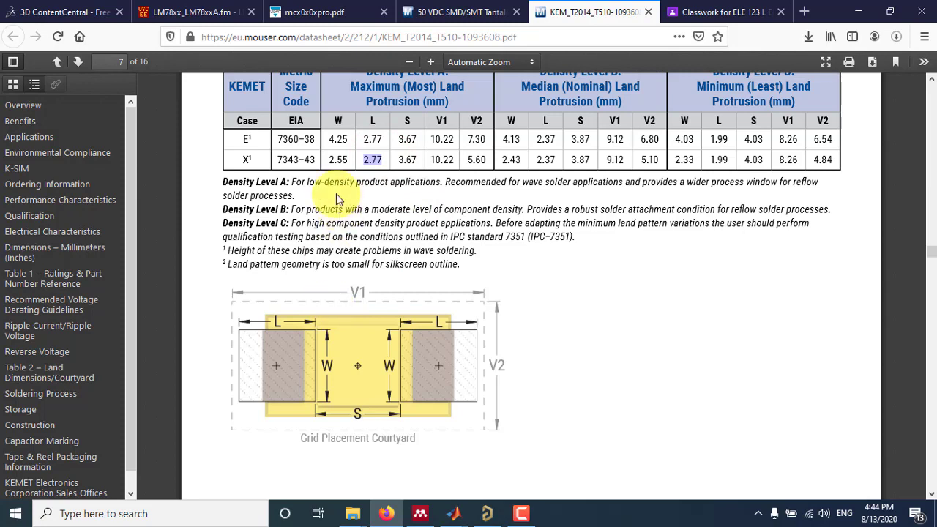
pyautogui.doubleClick(338, 160)
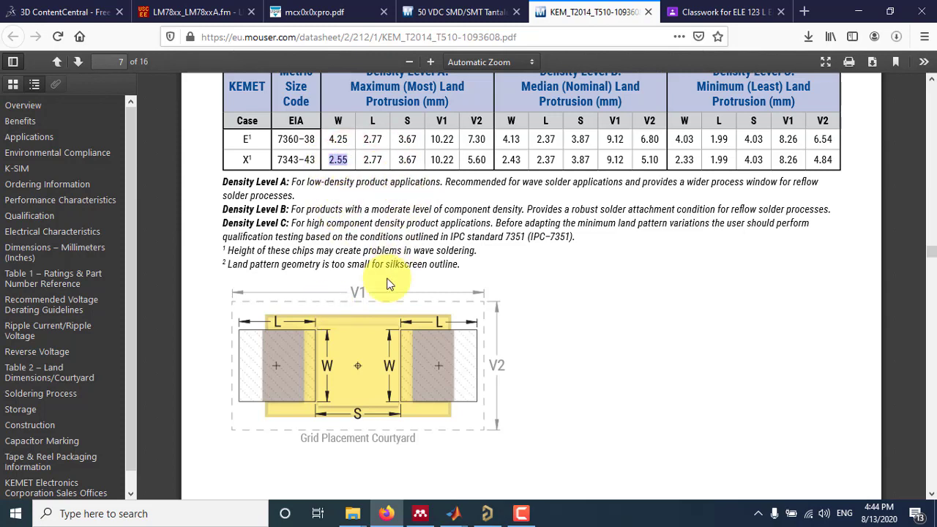
pyautogui.click(543, 378)
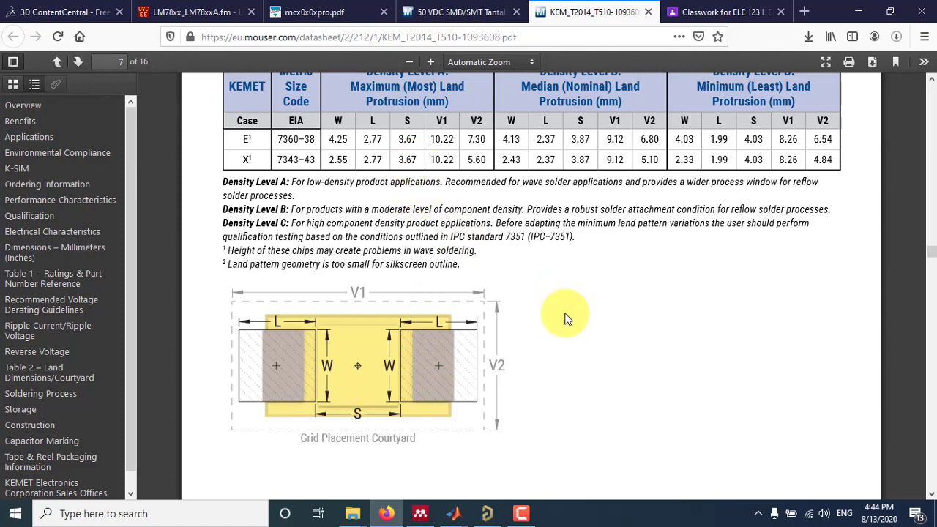
# Switch to Altium Designer and name the new footprint X7343-43 with the description Tantalum Capacitor.
pyautogui.click(487, 513)
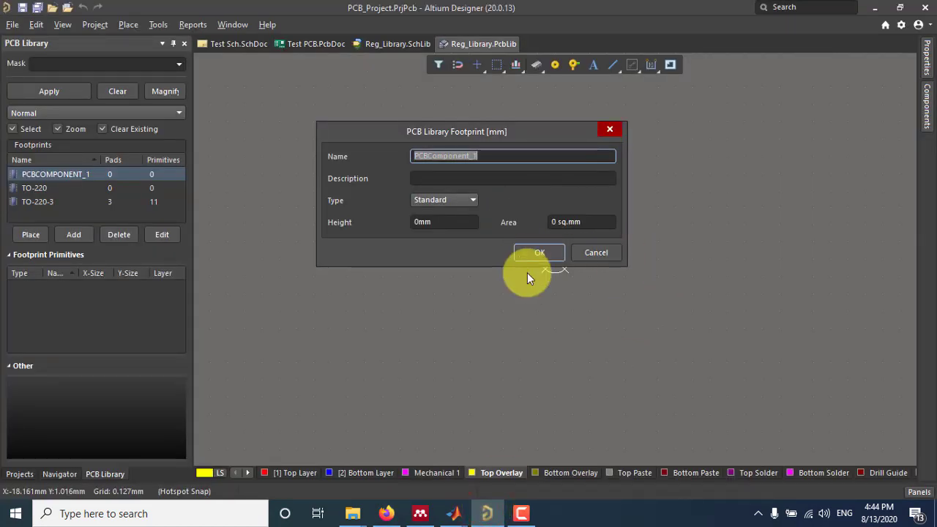
pyautogui.write('X')
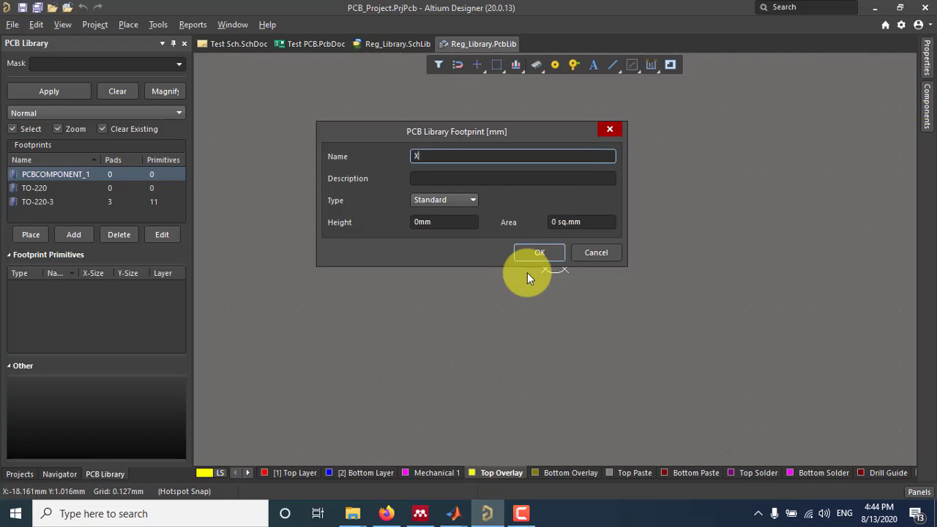
pyautogui.write('7343-43')
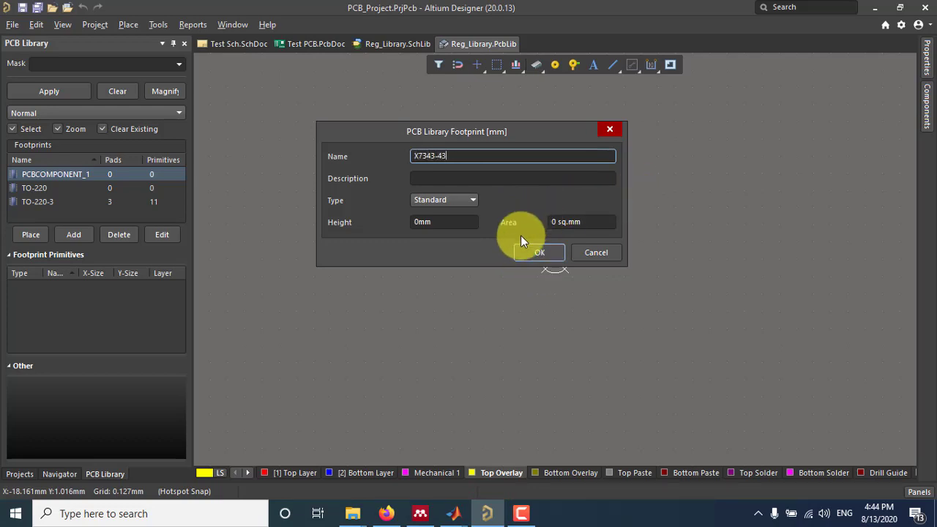
pyautogui.click(523, 175)
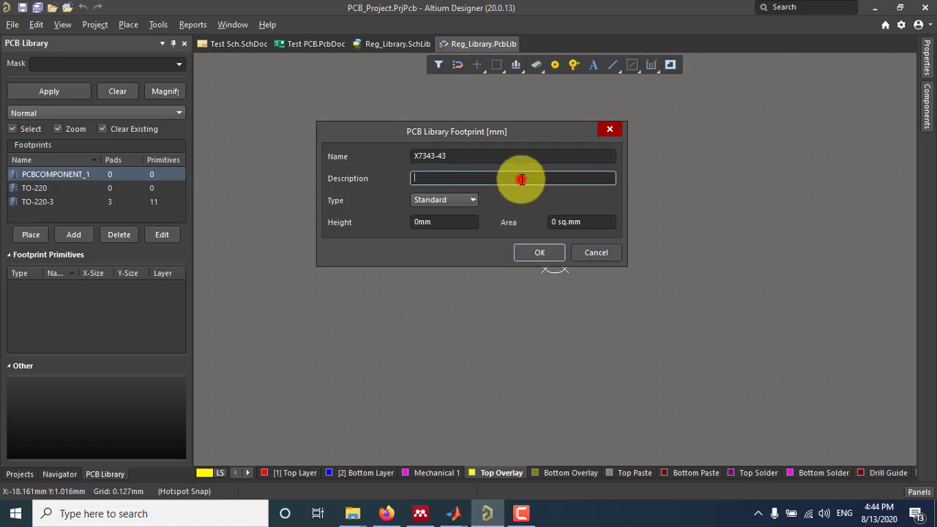
pyautogui.write('Tantalum Capacitor')
pyautogui.click(529, 249)
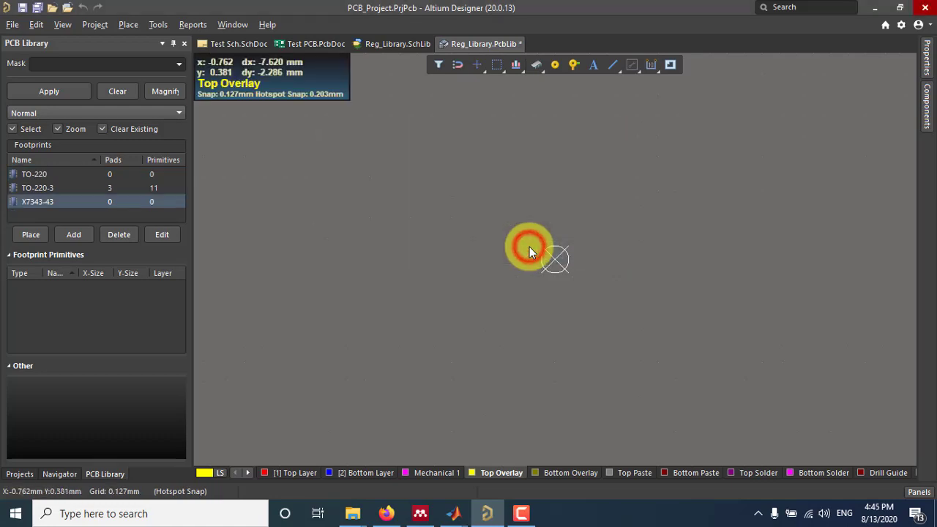
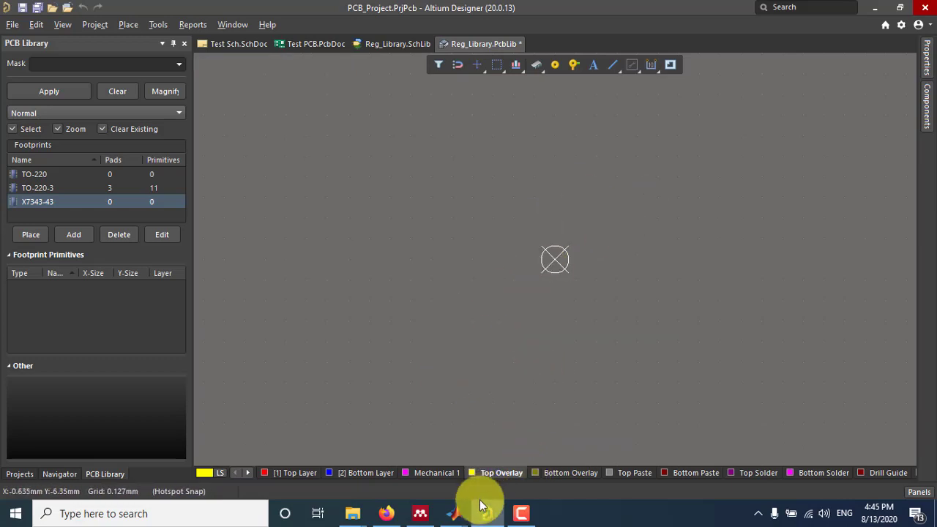
# Switch to Firefox to review the datasheet's land pattern table and courtyard drawing, and return to Altium Designer.
pyautogui.moveTo(401, 518)
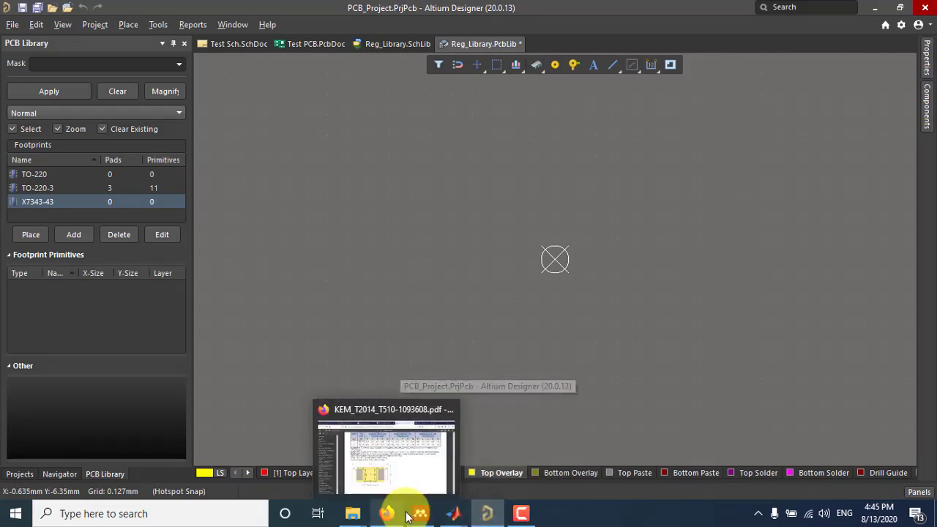
pyautogui.click(391, 514)
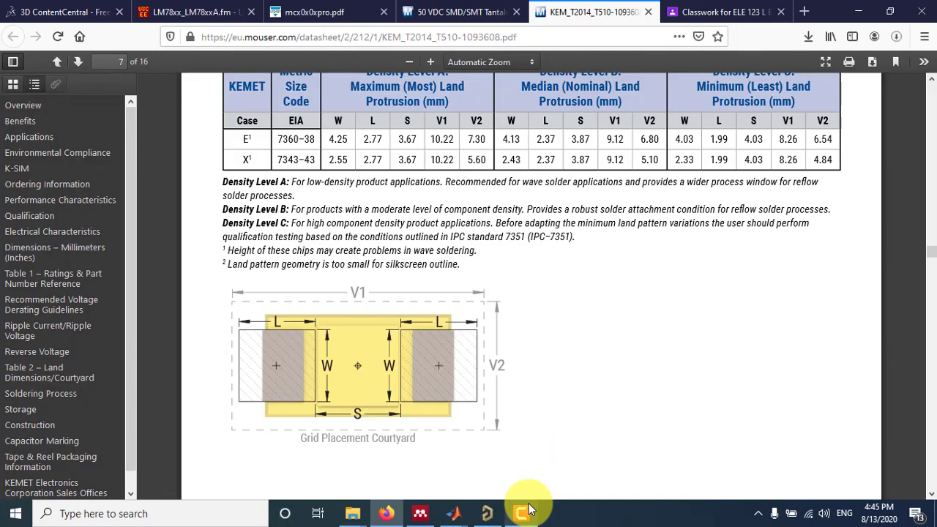
pyautogui.click(487, 513)
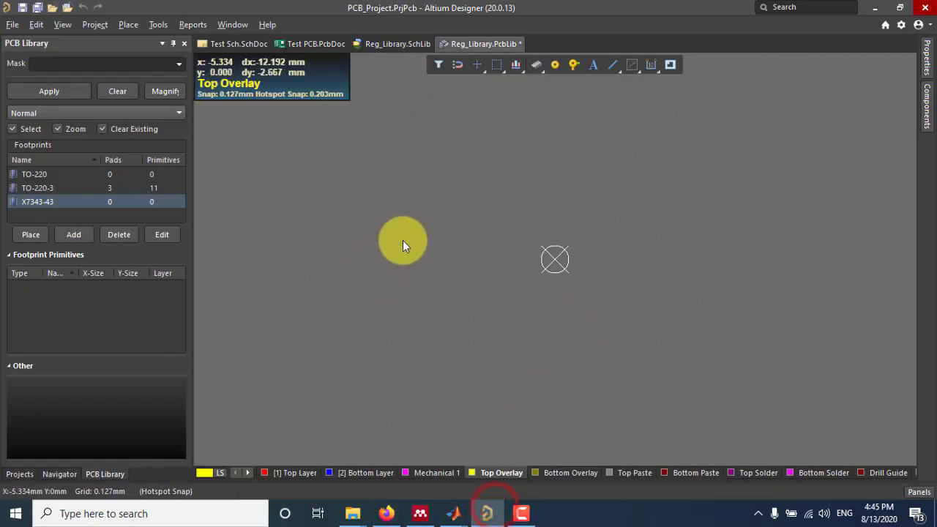
# Place a single pad in the X7343-43 footprint at about X -4.1 mm, Y 0.9 mm from the origin.
pyautogui.click(561, 64)
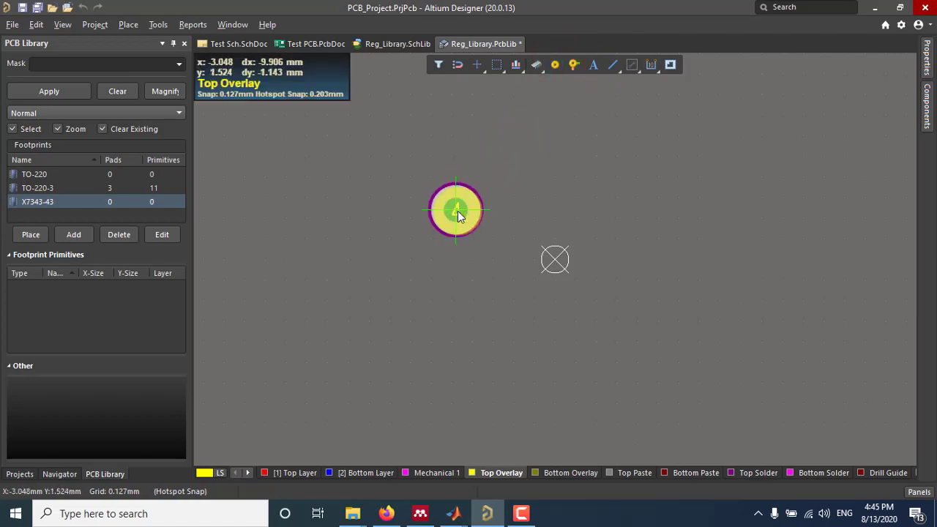
pyautogui.click(423, 232)
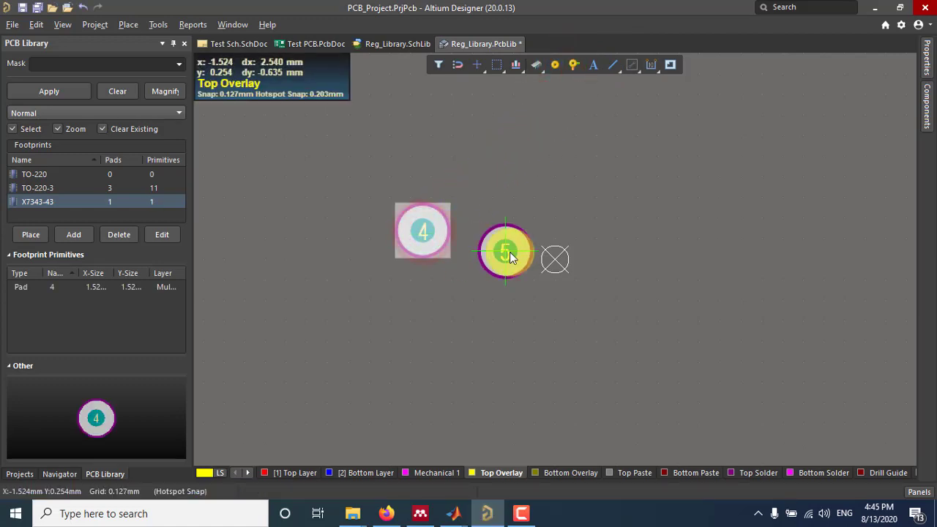
pyautogui.press('`')
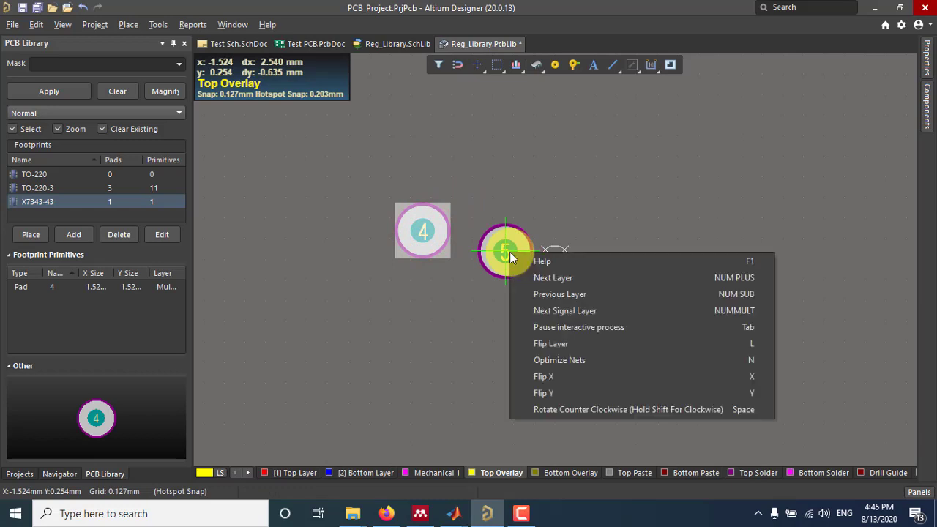
pyautogui.press('Escape')
pyautogui.press('Escape')
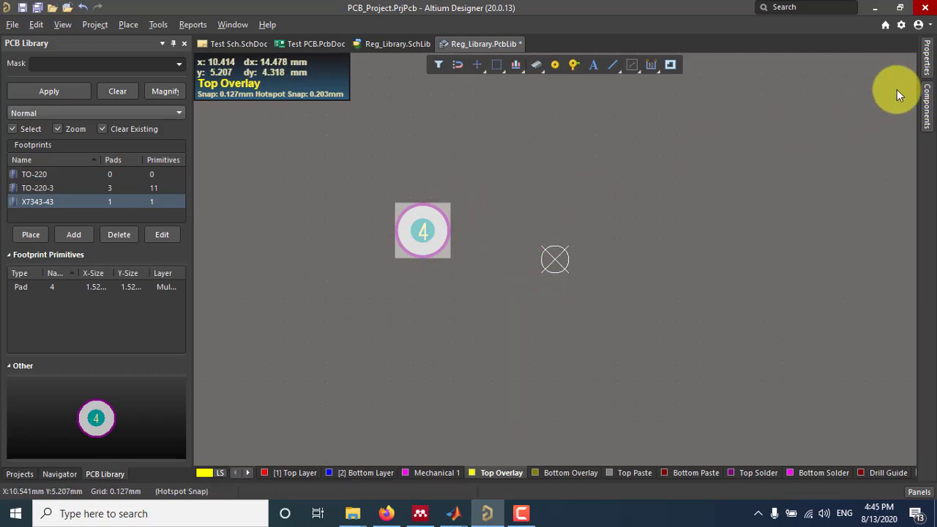
# Move the placed pad to Top Layer and set its designator to 1.
pyautogui.click(928, 67)
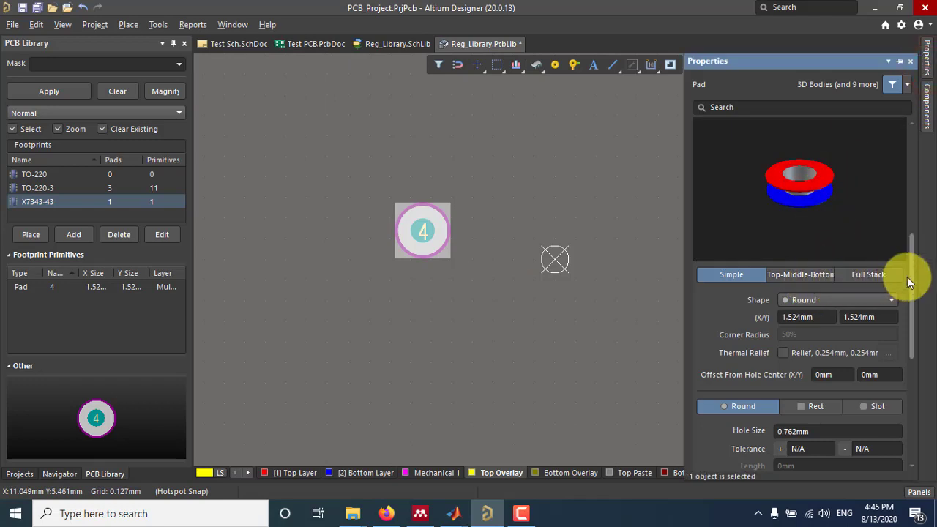
pyautogui.moveTo(911, 274)
pyautogui.mouseDown()
pyautogui.moveTo(913, 379)
pyautogui.moveTo(919, 275)
pyautogui.moveTo(905, 166)
pyautogui.mouseUp()
pyautogui.click(843, 173)
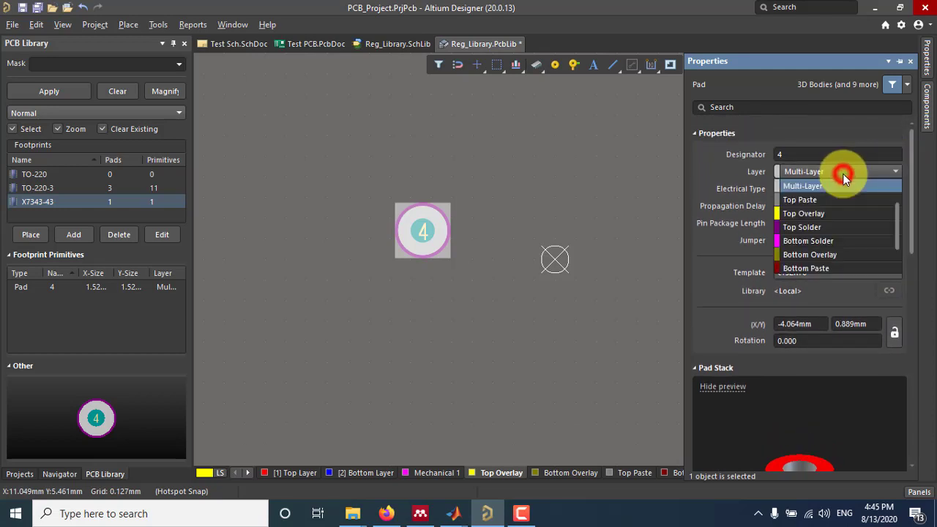
pyautogui.moveTo(898, 213)
pyautogui.mouseDown()
pyautogui.moveTo(898, 241)
pyautogui.moveTo(897, 191)
pyautogui.mouseUp()
pyautogui.click(851, 185)
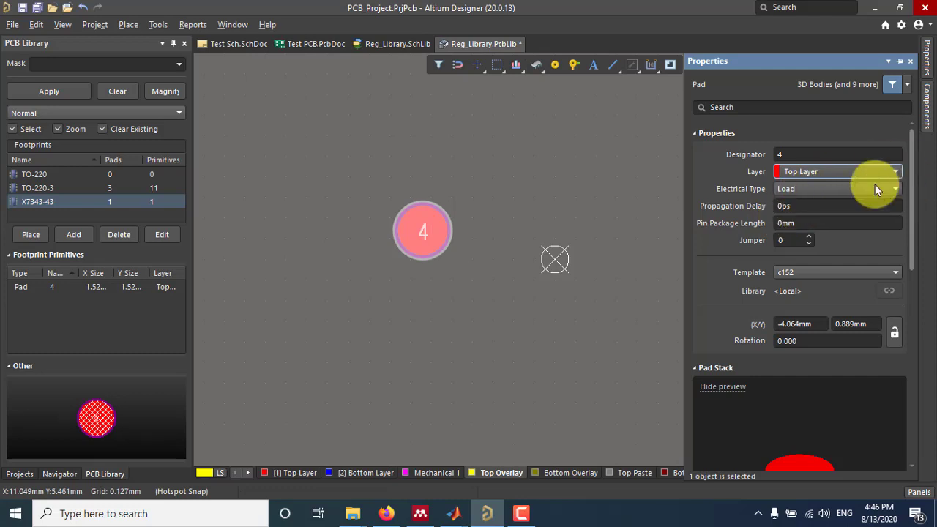
pyautogui.click(822, 153)
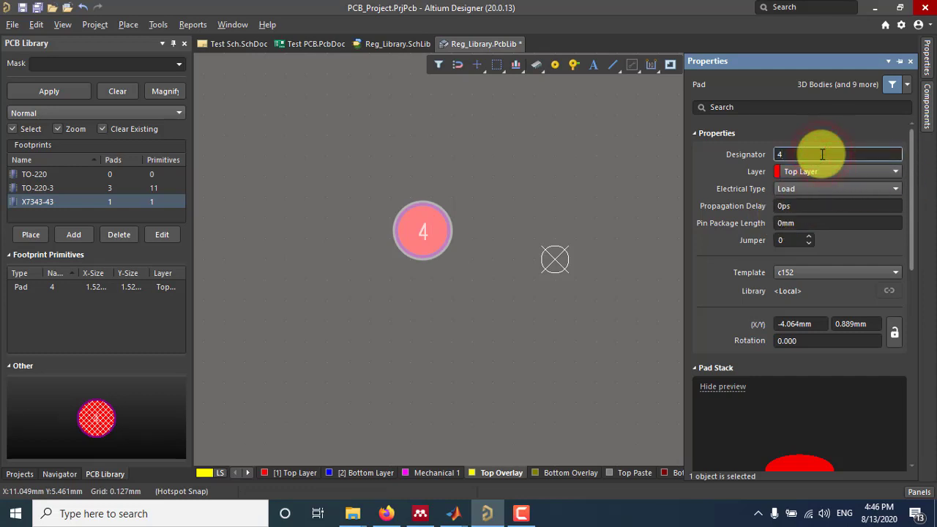
pyautogui.press('Return')
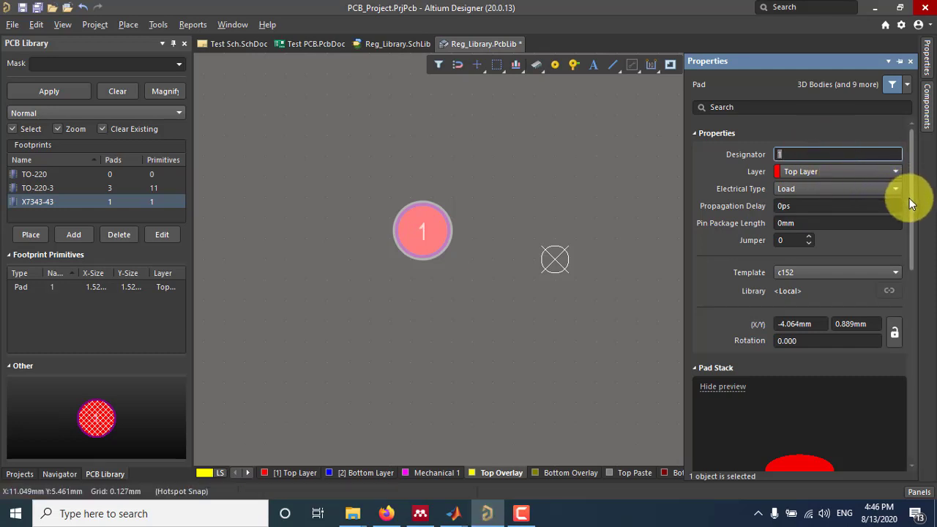
# Change the shape of pad 1 to Rectangular.
pyautogui.moveTo(914, 199); pyautogui.dragTo(914, 309)
pyautogui.click(854, 315)
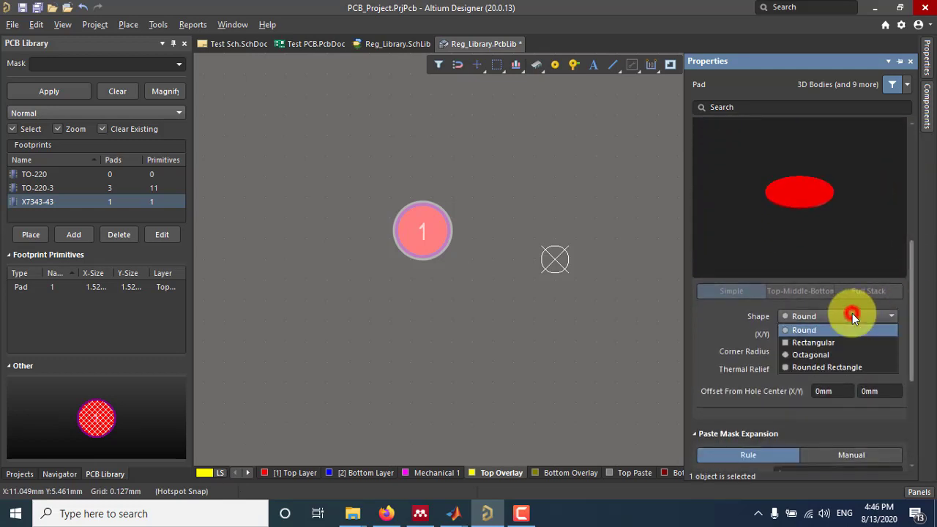
pyautogui.click(816, 342)
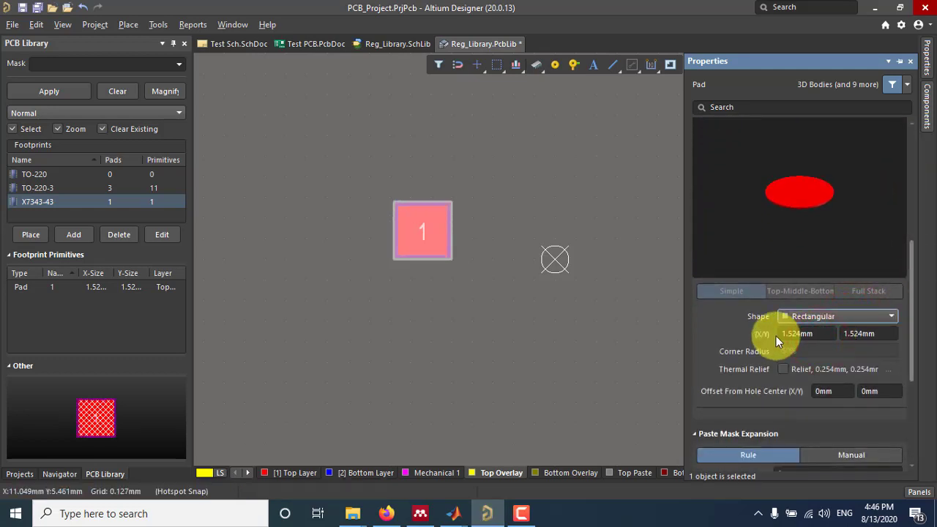
# Set pad 1's size to 2.77 mm in X and 2.55 mm in Y.
pyautogui.moveTo(911, 301)
pyautogui.mouseDown()
pyautogui.moveTo(912, 410)
pyautogui.moveTo(904, 357)
pyautogui.moveTo(916, 335)
pyautogui.moveTo(914, 293)
pyautogui.moveTo(907, 301)
pyautogui.mouseUp()
pyautogui.click(806, 333)
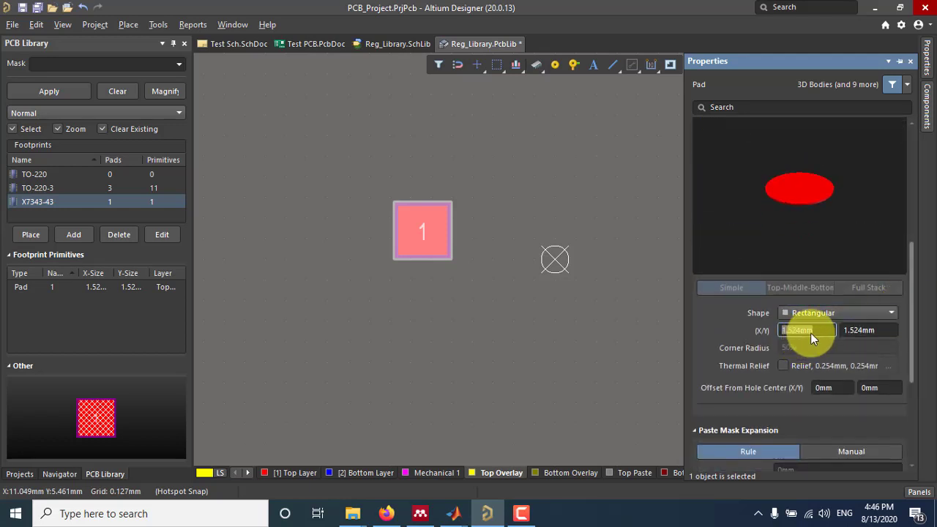
pyautogui.click(801, 330)
pyautogui.doubleClick(790, 333)
pyautogui.write('2.77+')
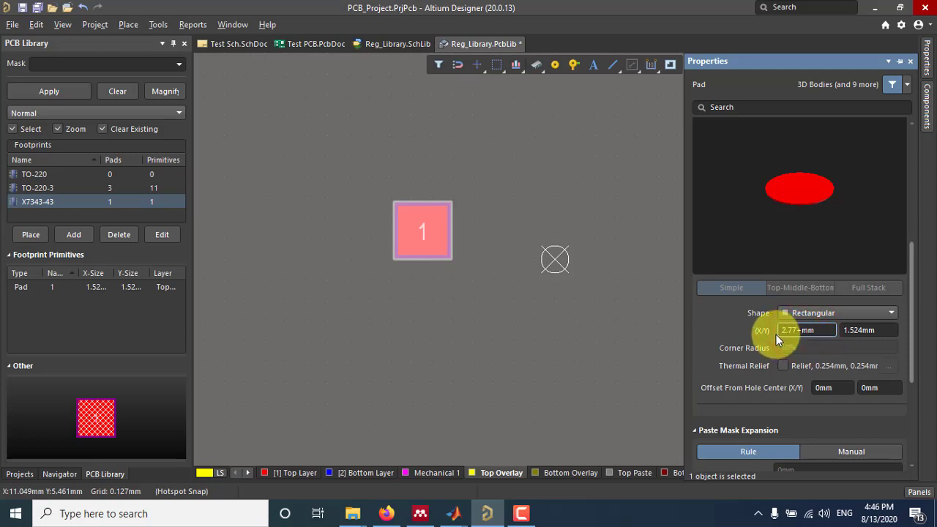
pyautogui.press('Return')
pyautogui.click(857, 330)
pyautogui.moveTo(863, 330); pyautogui.dragTo(841, 330)
pyautogui.write('2.55')
pyautogui.press('Return')
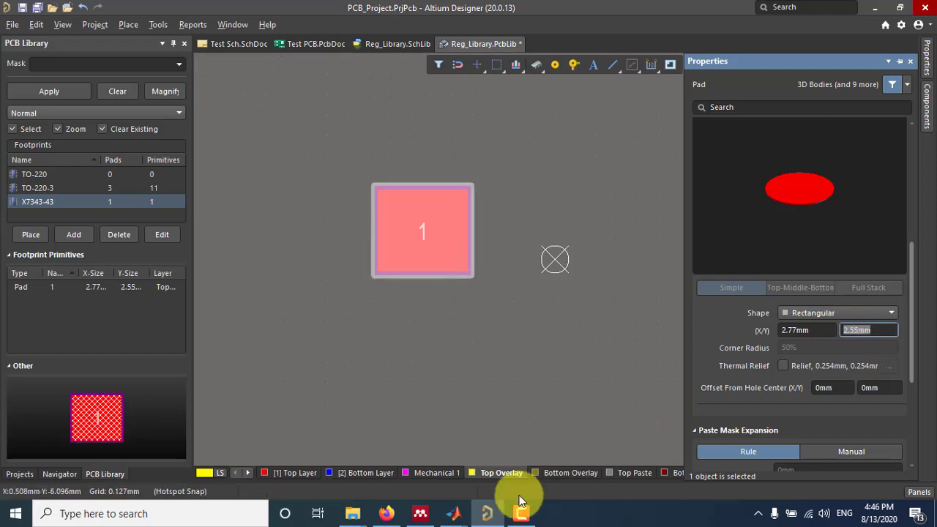
# Switch to Firefox to check the pad dimensions in the land pattern table and drawing, and return to Altium Designer.
pyautogui.click(388, 519)
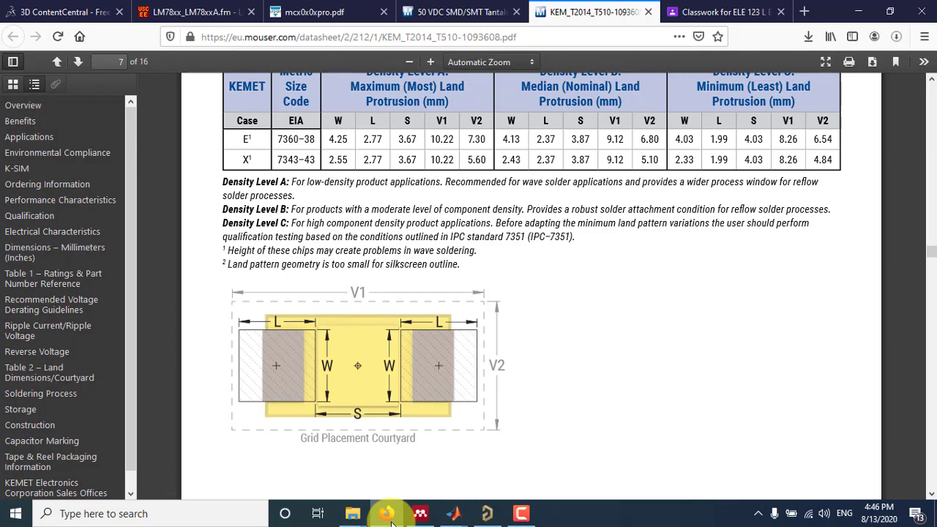
pyautogui.click(390, 519)
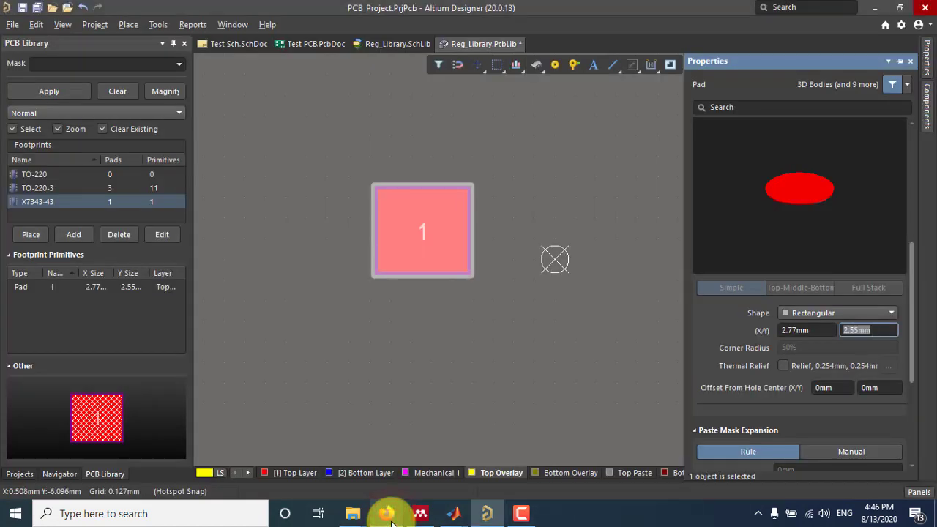
pyautogui.click(388, 516)
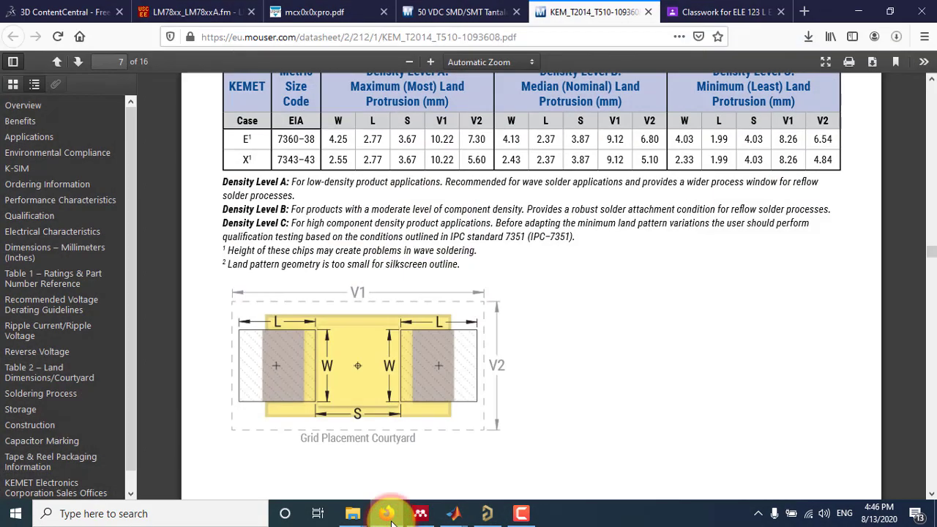
pyautogui.click(390, 516)
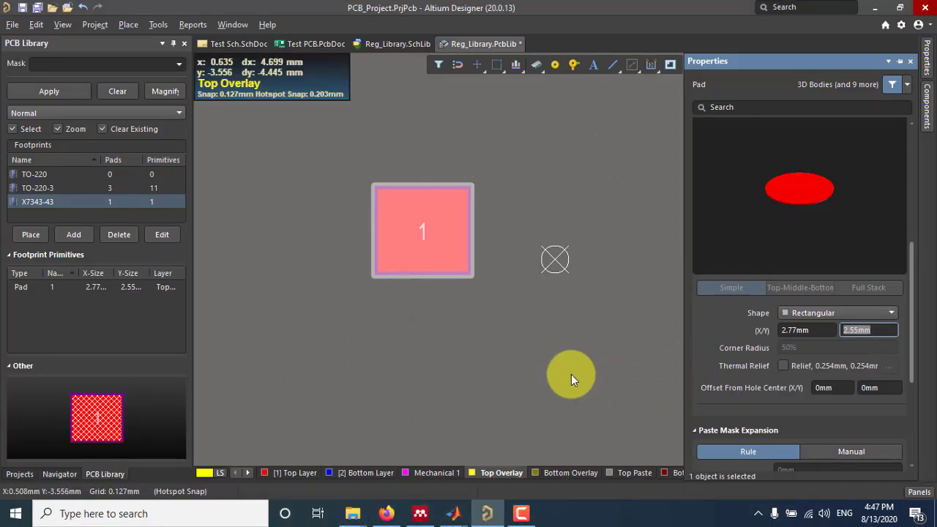
# Copy pad 1 and paste the duplicate against its right edge, centred at about X -1.1 mm, Y 0.9 mm.
pyautogui.click(562, 373)
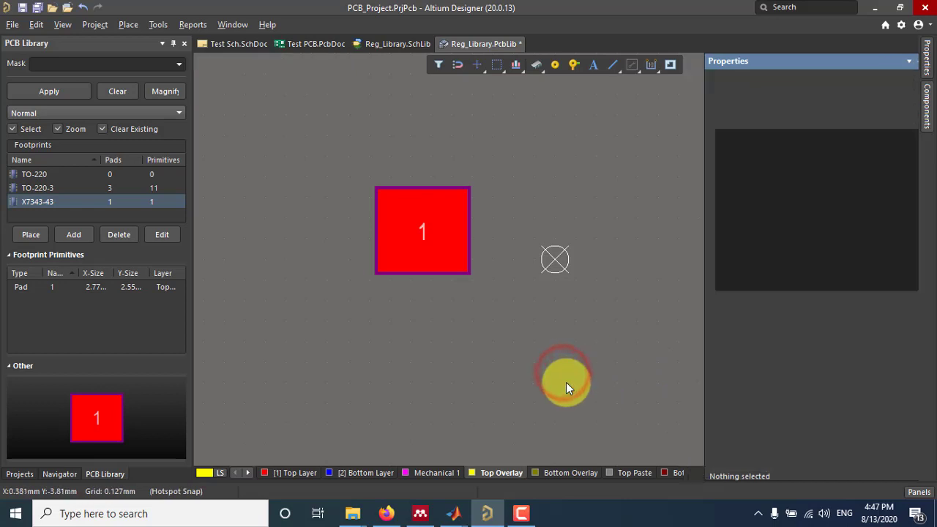
pyautogui.click(441, 249)
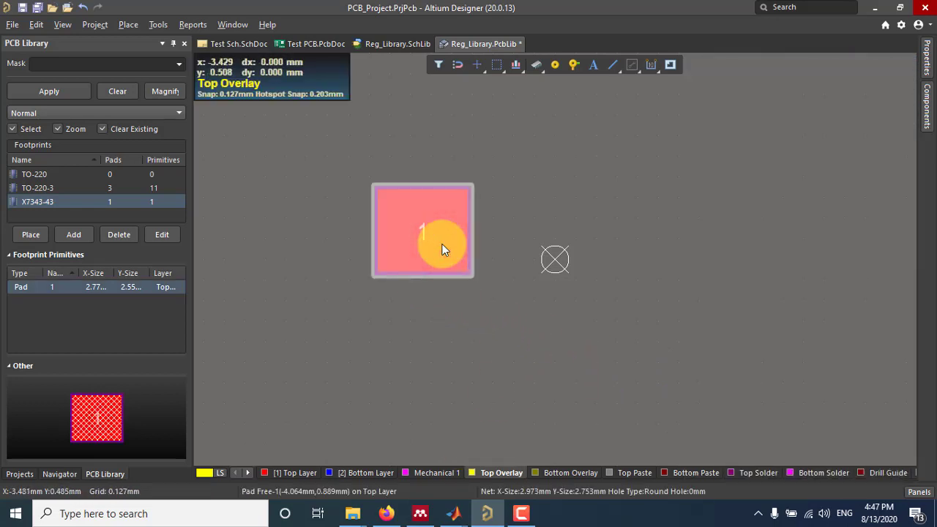
pyautogui.hotkey('ctrl', 'c')
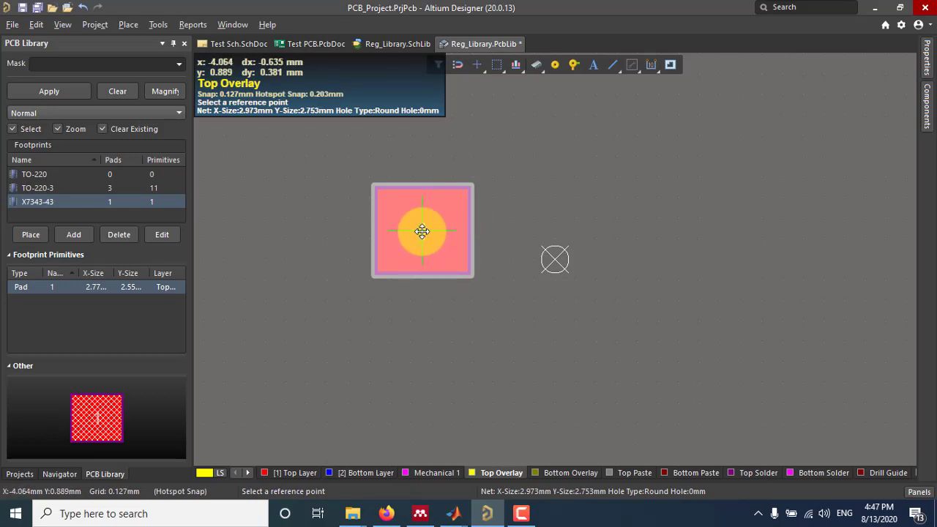
pyautogui.click(487, 227)
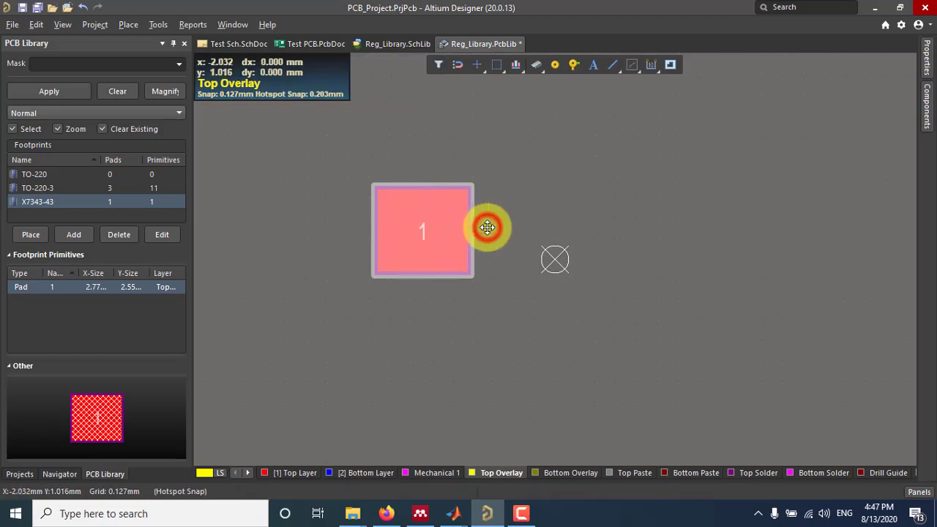
pyautogui.hotkey('ctrl', 'v')
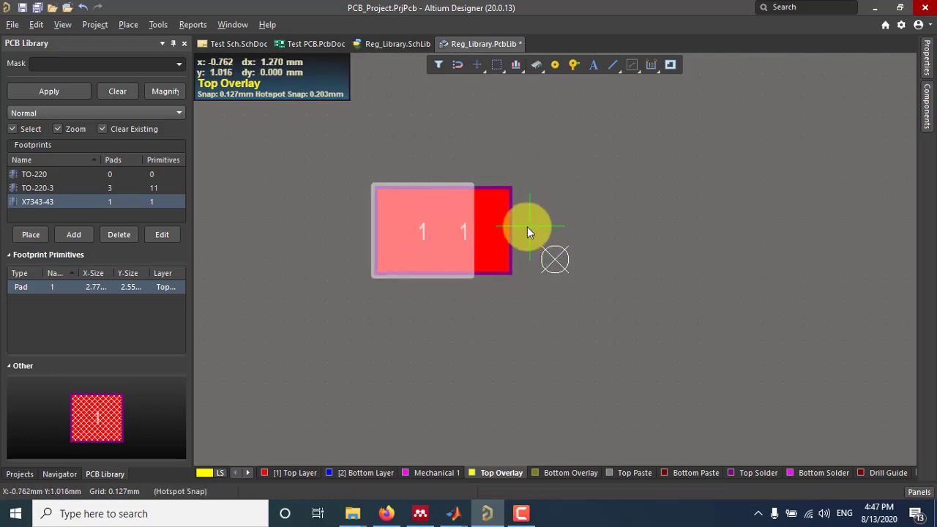
pyautogui.click(587, 226)
pyautogui.click(643, 222)
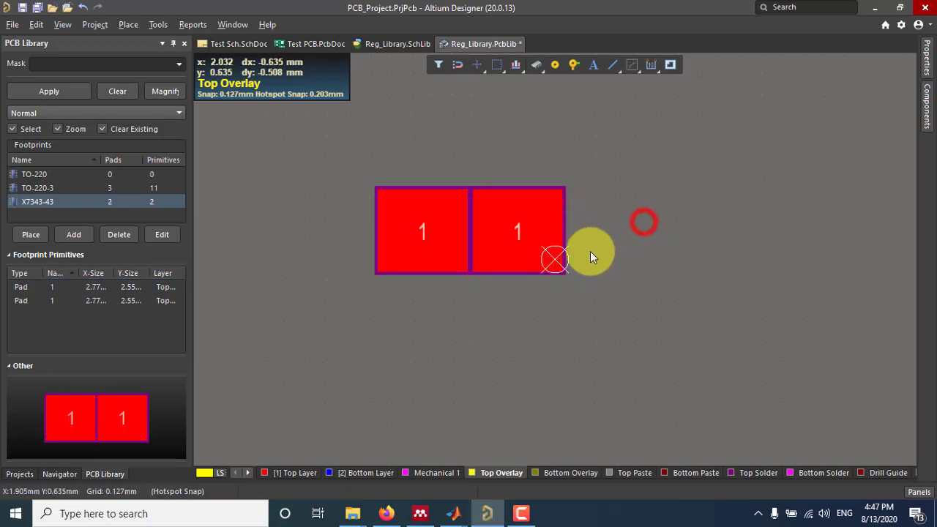
# Set the designator of the pasted pad to 2.
pyautogui.click(539, 252)
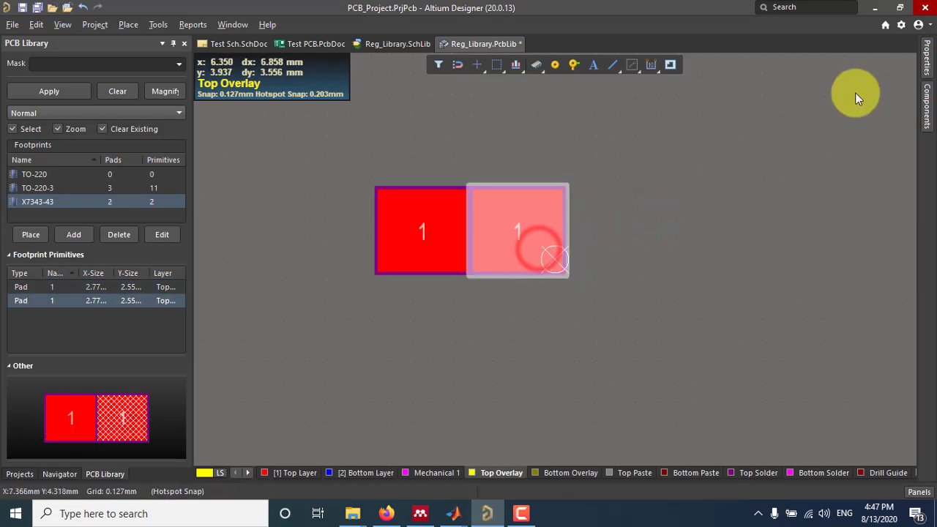
pyautogui.click(924, 53)
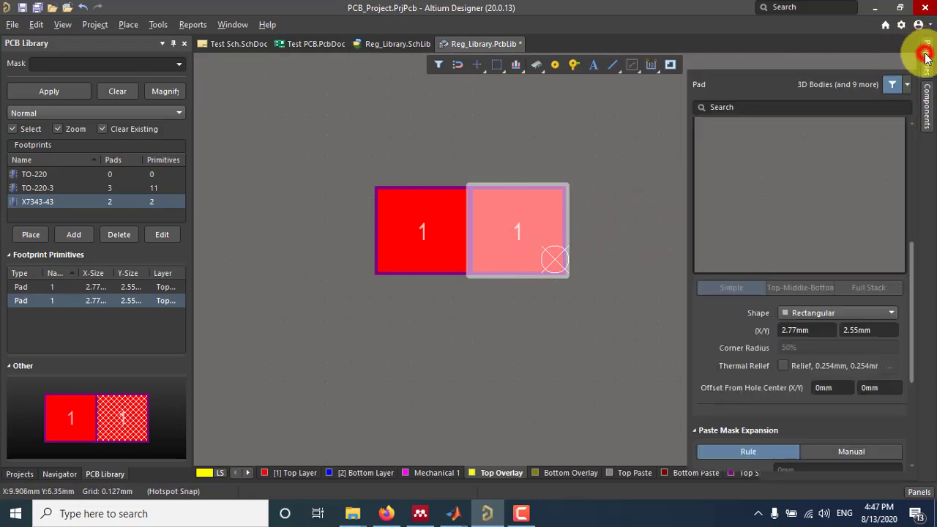
pyautogui.moveTo(913, 246); pyautogui.dragTo(918, 113)
pyautogui.click(806, 153)
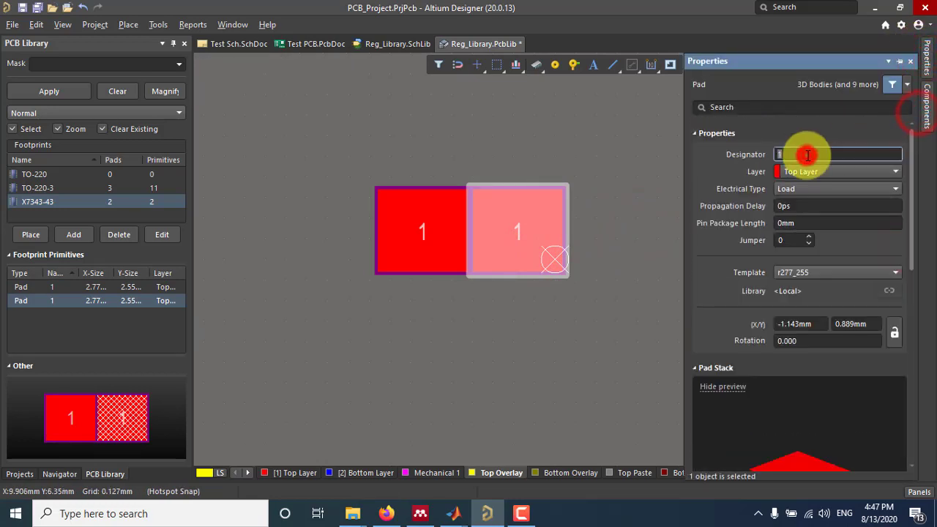
pyautogui.write('2')
pyautogui.press('Return')
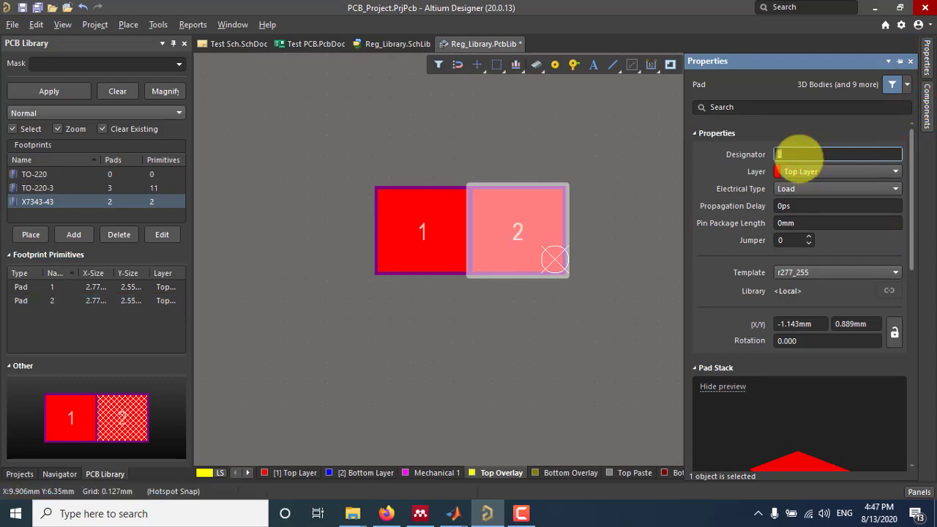
pyautogui.click(530, 295)
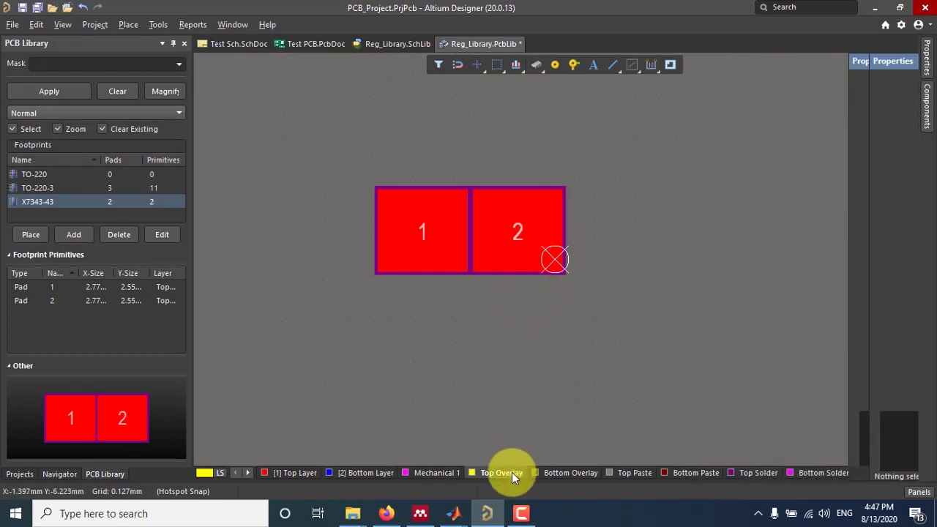
# Switch to Firefox to look up the pad spacing S for case X 7343-43, and return to Altium Designer.
pyautogui.click(386, 514)
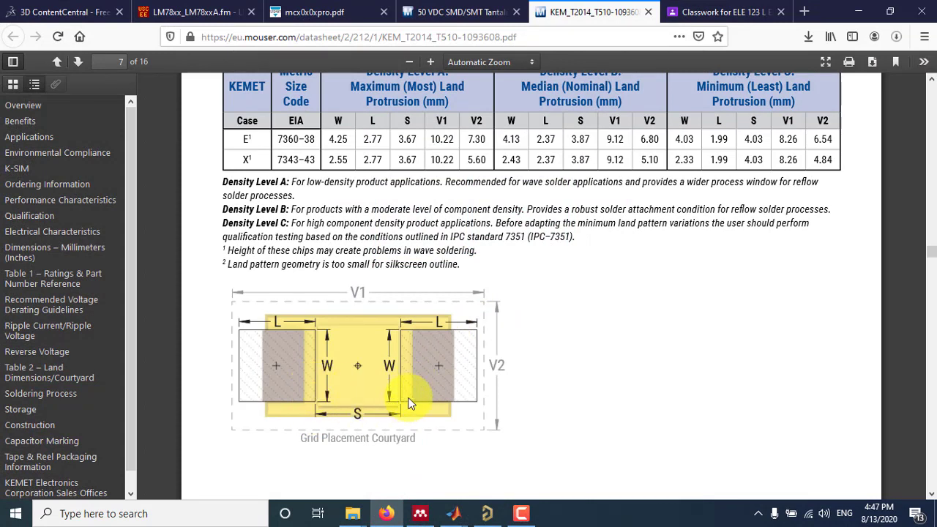
pyautogui.doubleClick(411, 159)
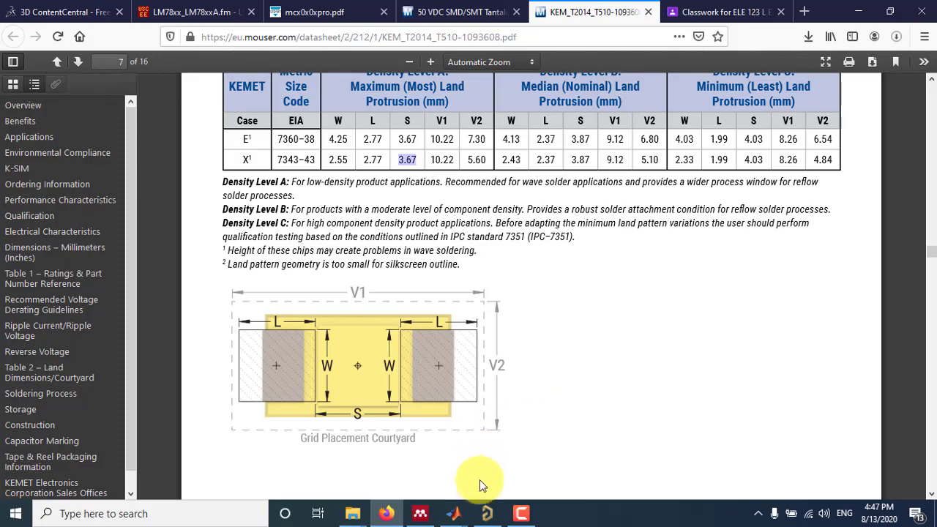
pyautogui.click(487, 513)
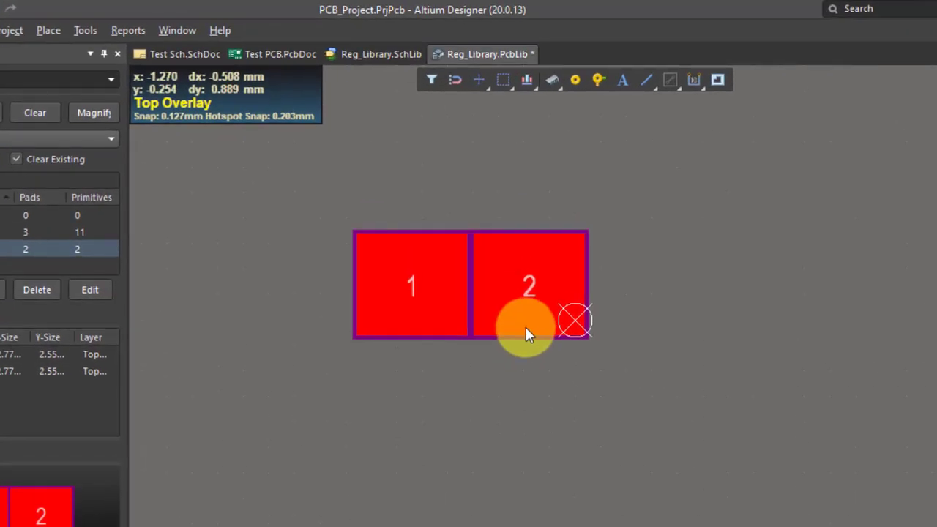
# Move pad 2 away from pad 1 using Move Selection by X, Y with an X offset of 3.67 mm and Y offset of 0 mm.
pyautogui.click(521, 304)
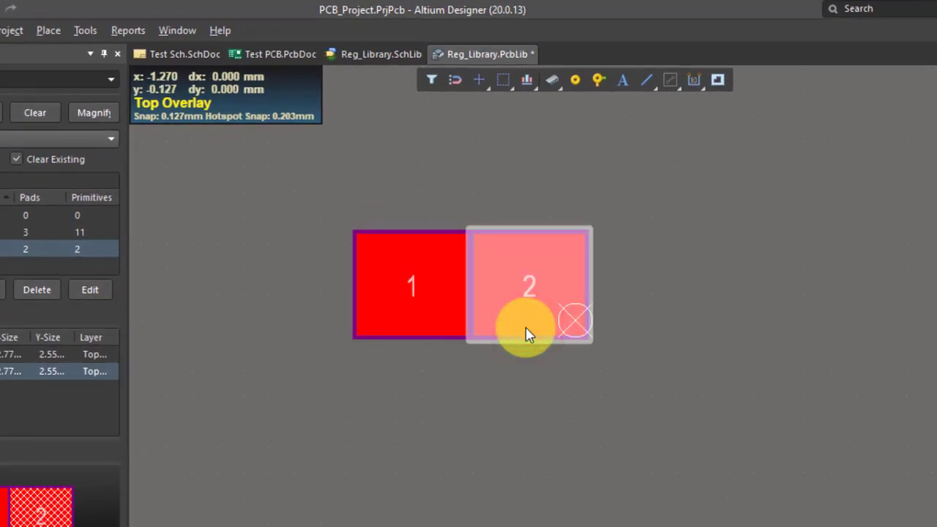
pyautogui.press('m')
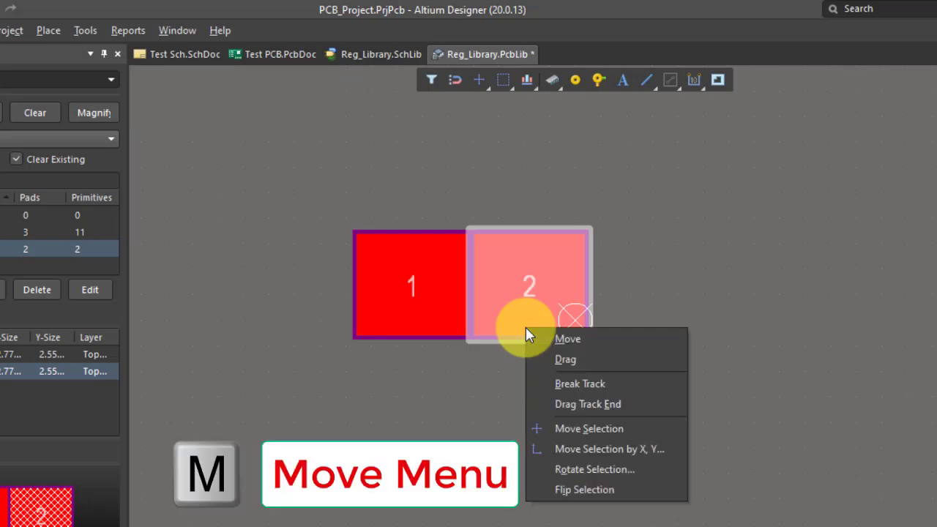
pyautogui.press('Down')
pyautogui.press('Up')
pyautogui.press('Up')
pyautogui.press('Up')
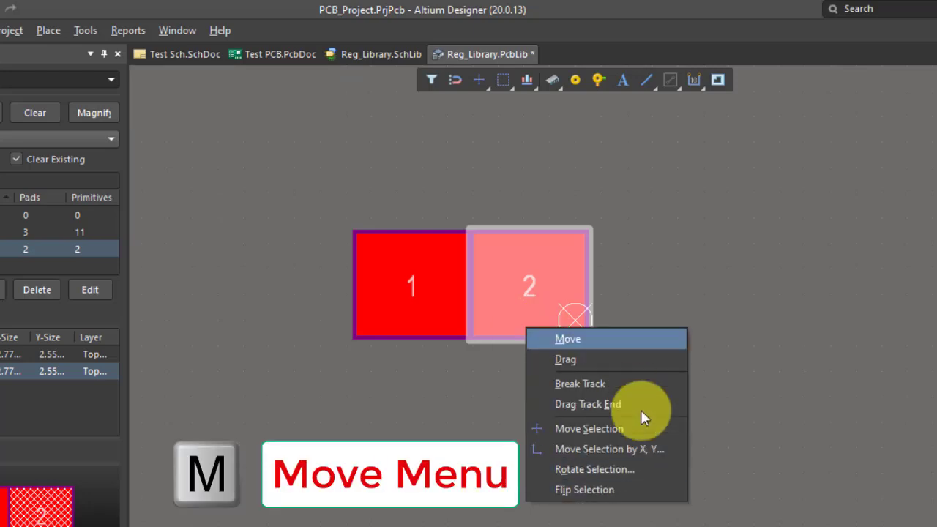
pyautogui.click(662, 451)
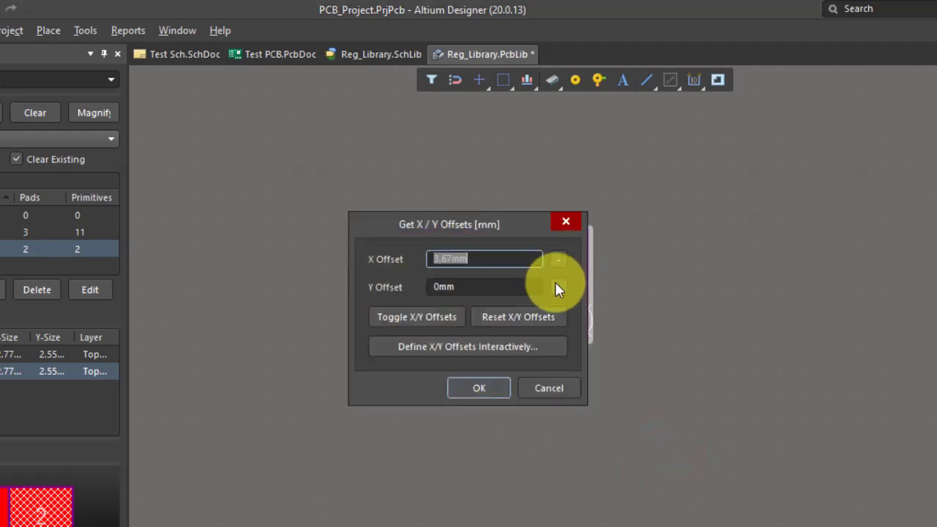
pyautogui.press('Left')
pyautogui.press('Left')
pyautogui.press('BackSpace')
pyautogui.press('BackSpace')
pyautogui.press('BackSpace')
pyautogui.press('BackSpace')
pyautogui.write('3.67')
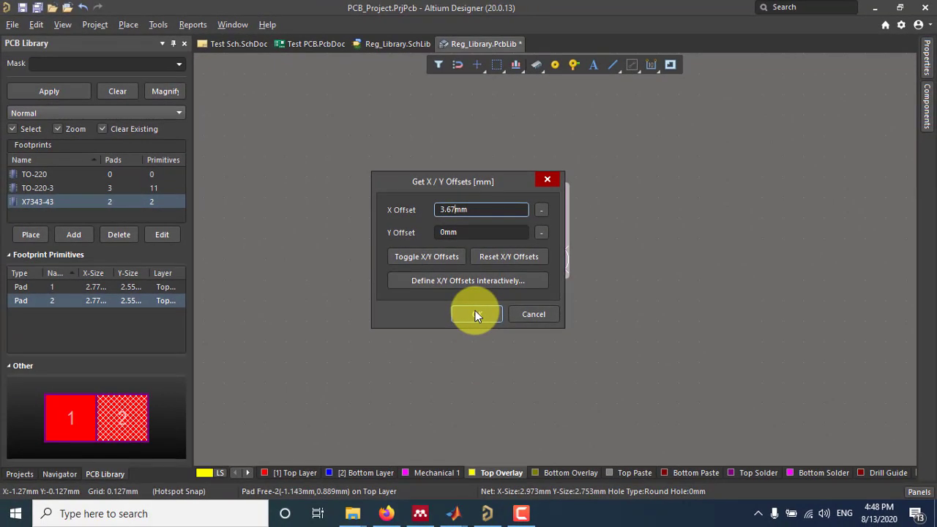
pyautogui.click(475, 315)
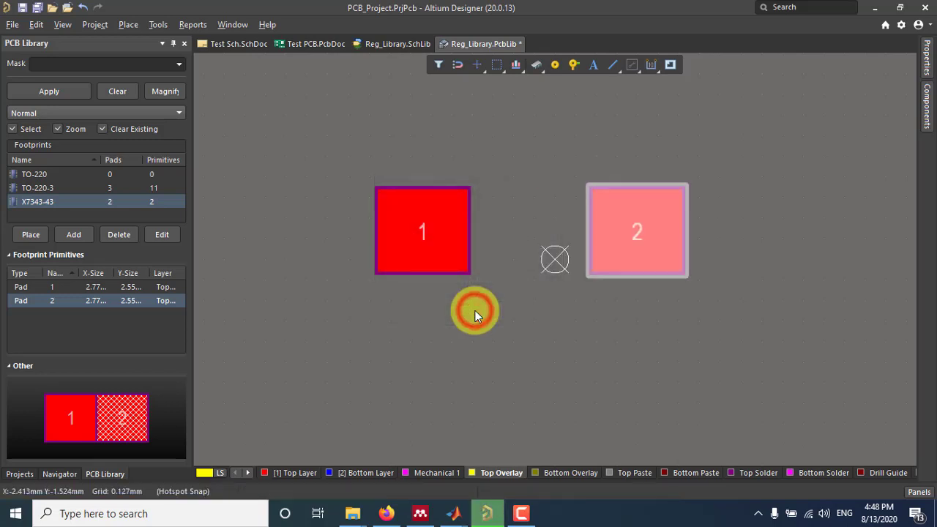
pyautogui.click(542, 339)
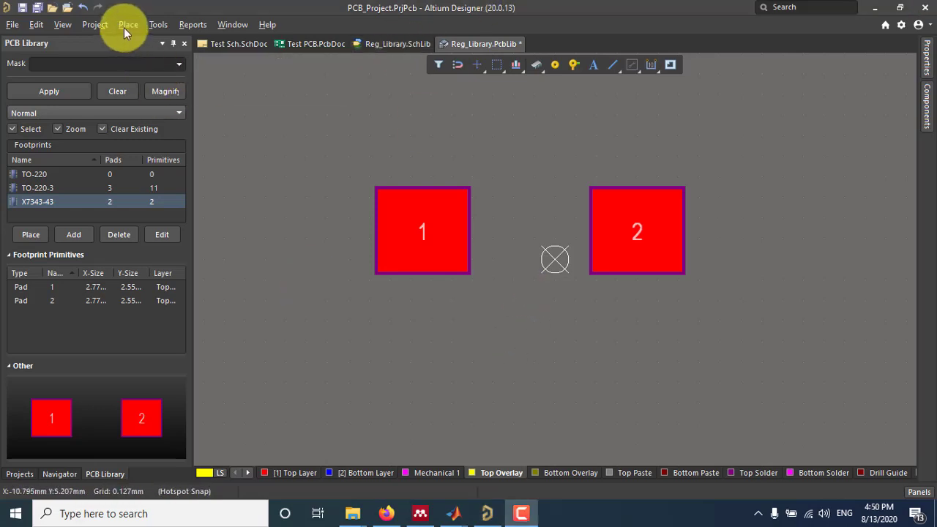
# Place a linear dimension on Top Overlay between the facing edges of pads 1 and 2, just below the pads.
pyautogui.click(126, 29)
pyautogui.moveTo(202, 281)
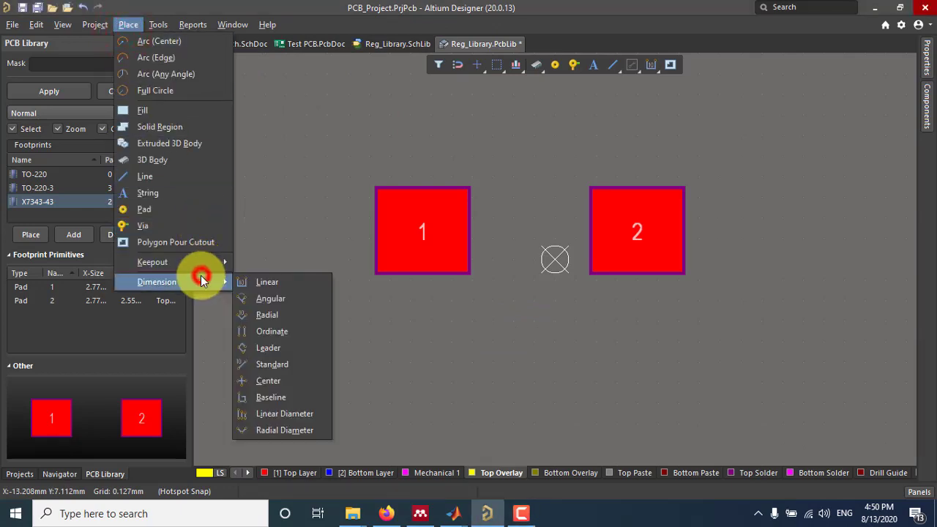
pyautogui.click(264, 281)
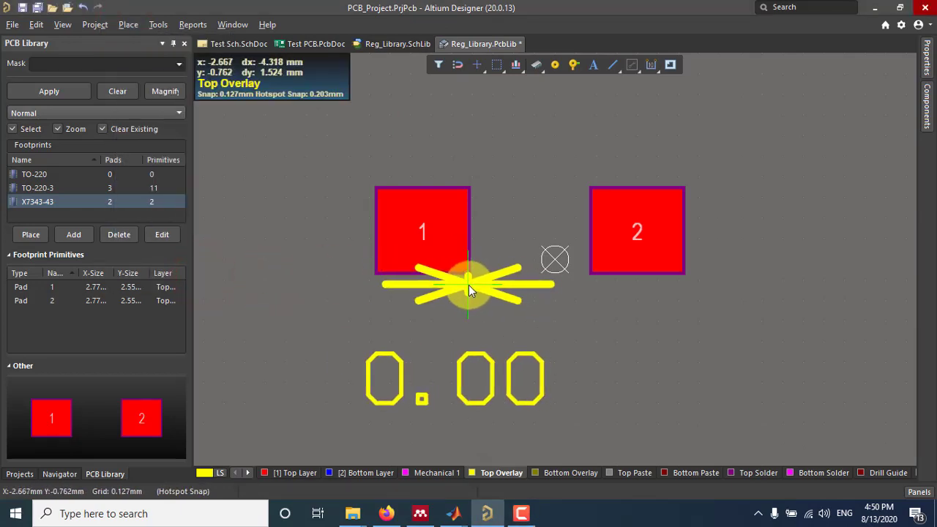
pyautogui.click(468, 284)
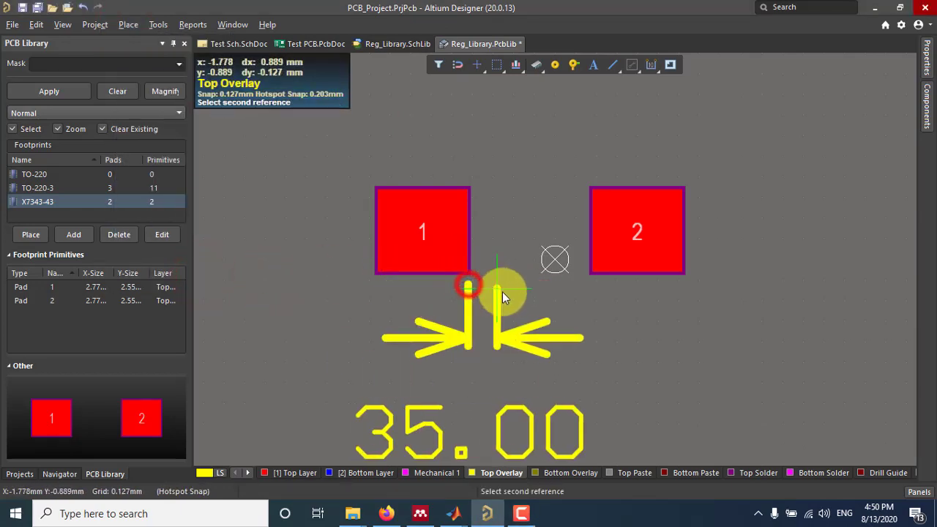
pyautogui.click(592, 276)
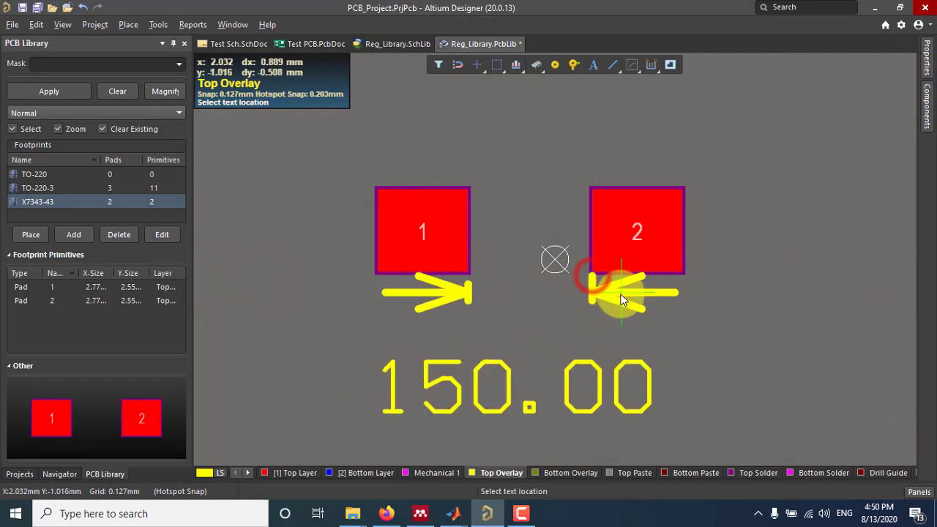
pyautogui.click(606, 300)
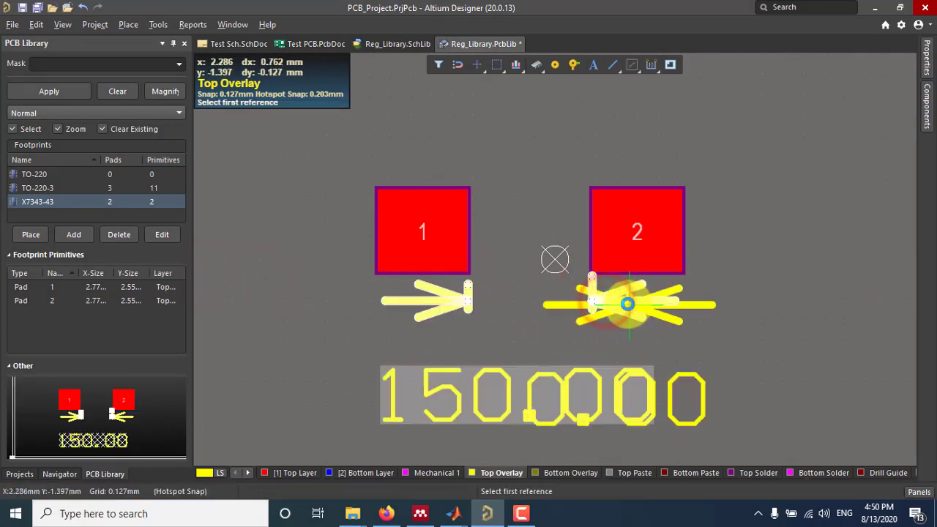
# Finish placing dimensions and set the primary units of the linear dimension between the pads to Millimeters.
pyautogui.rightClick(659, 293)
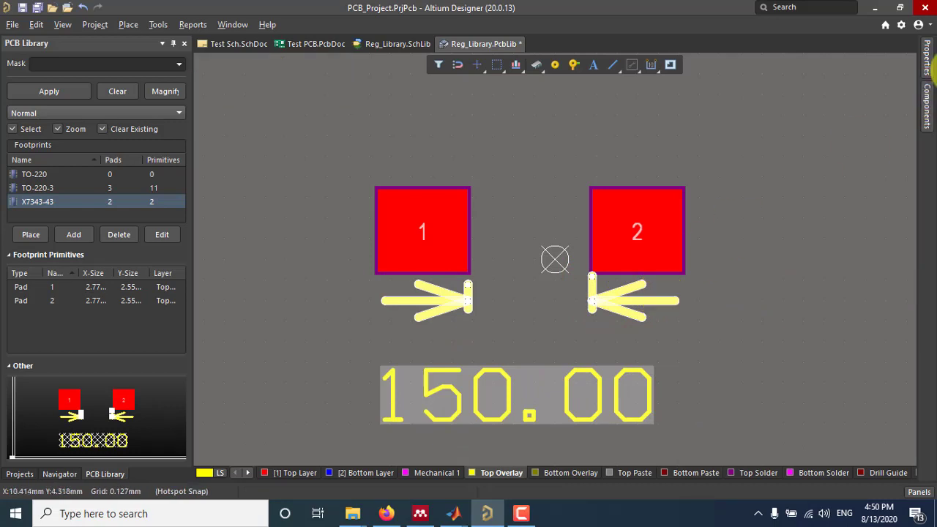
pyautogui.click(926, 58)
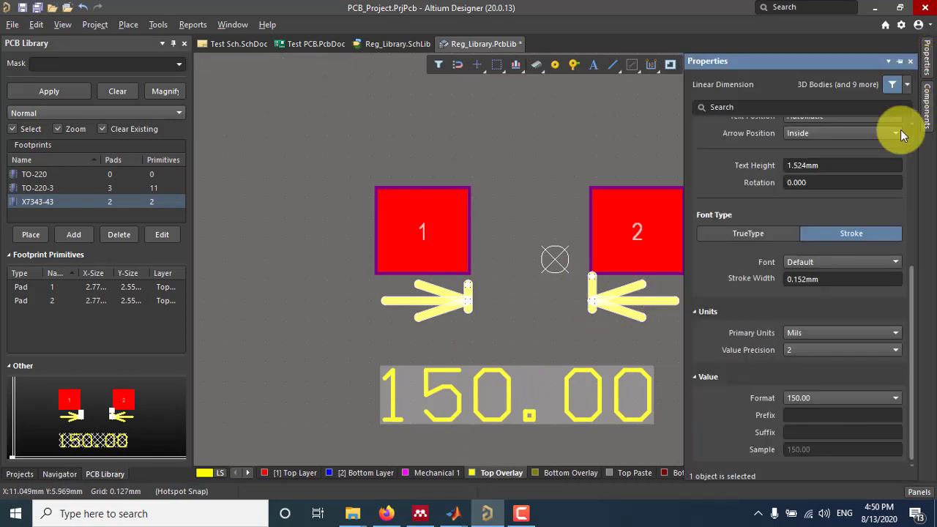
pyautogui.click(838, 334)
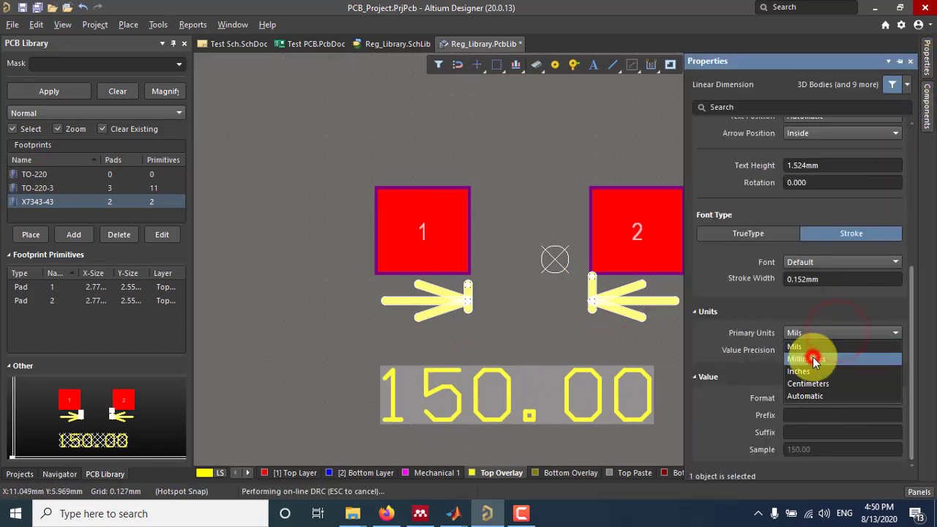
pyautogui.click(812, 358)
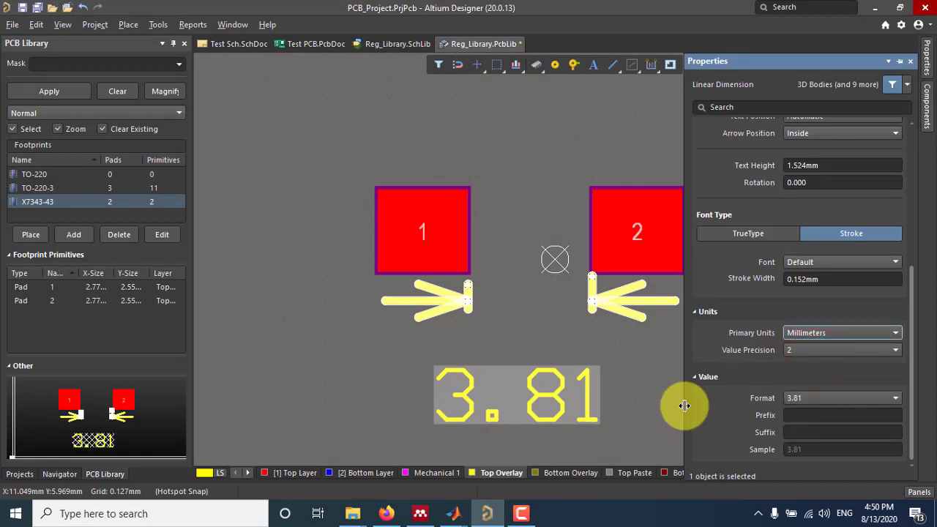
pyautogui.click(409, 425)
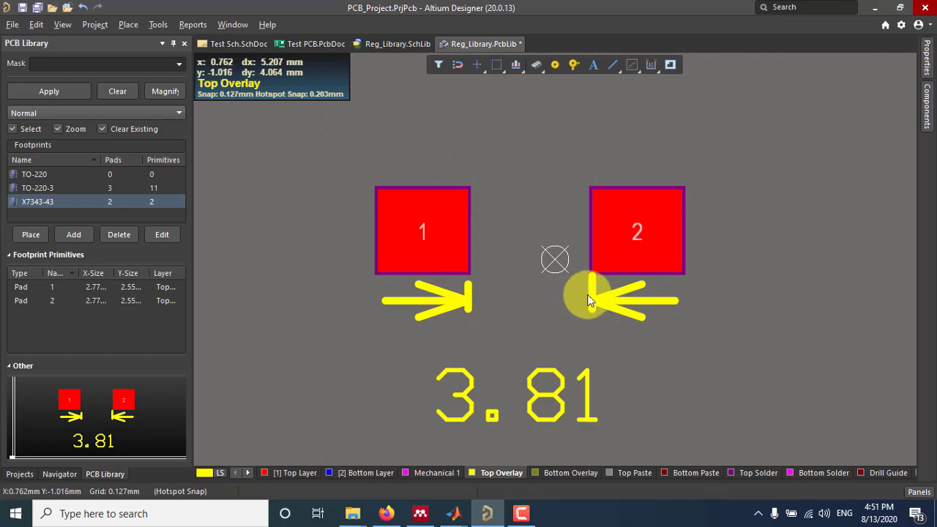
# Shift the first reference point of the linear dimension onto the inner edge of pad 1.
pyautogui.click(583, 294)
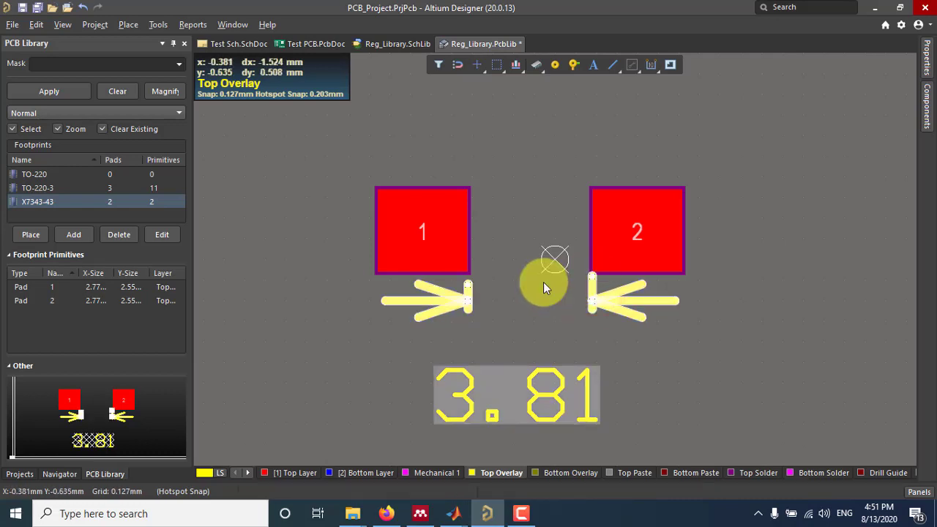
pyautogui.click(466, 285)
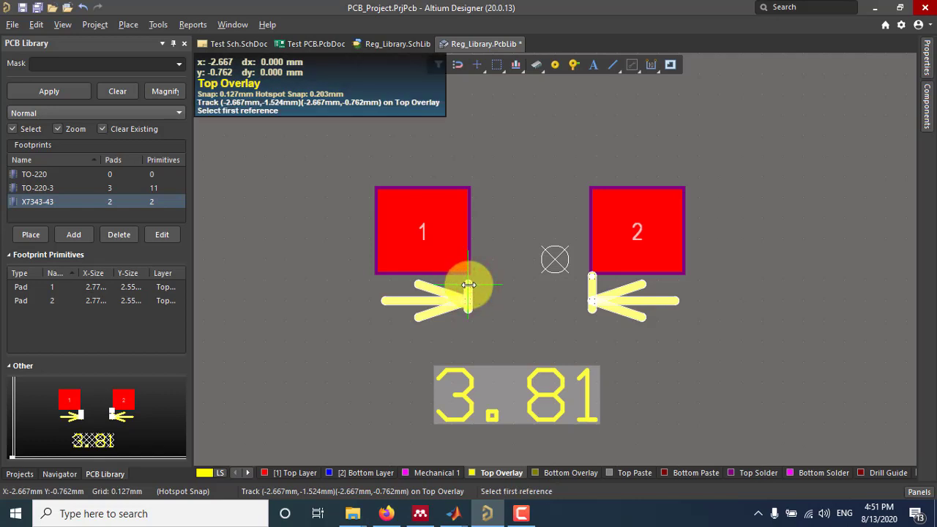
pyautogui.moveTo(468, 284); pyautogui.dragTo(472, 286)
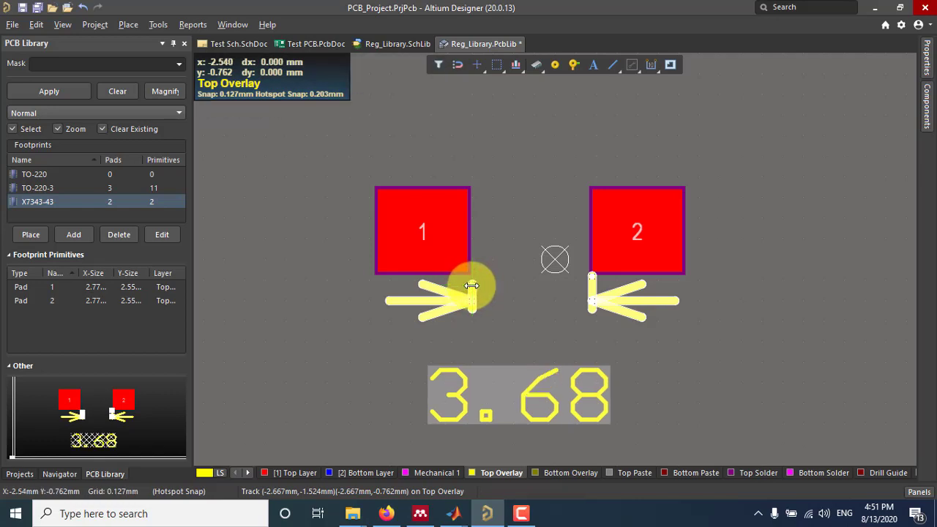
pyautogui.click(521, 275)
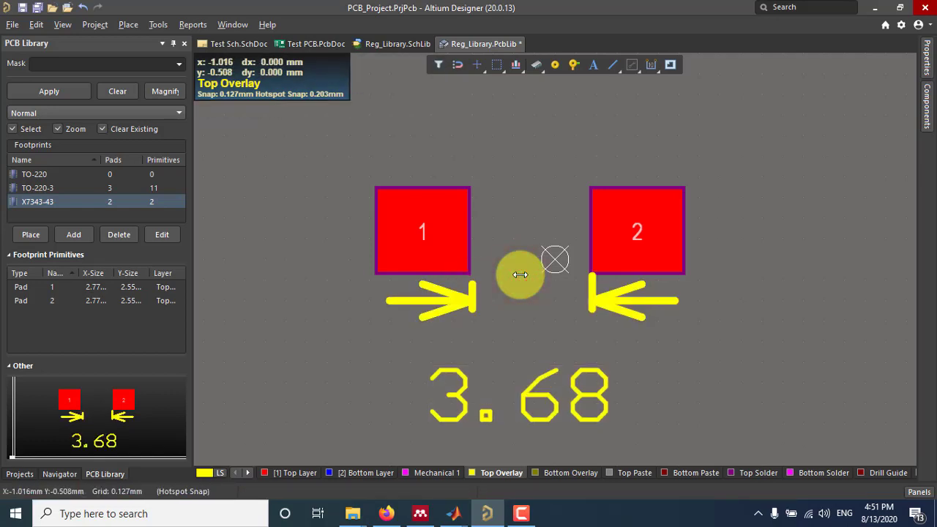
# Delete the linear dimension below the two pads.
pyautogui.click(587, 289)
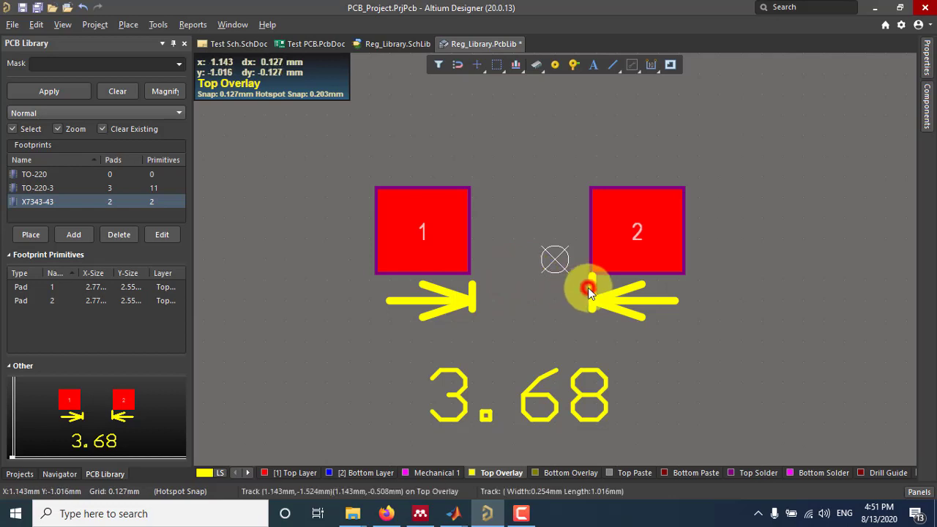
pyautogui.click(619, 293)
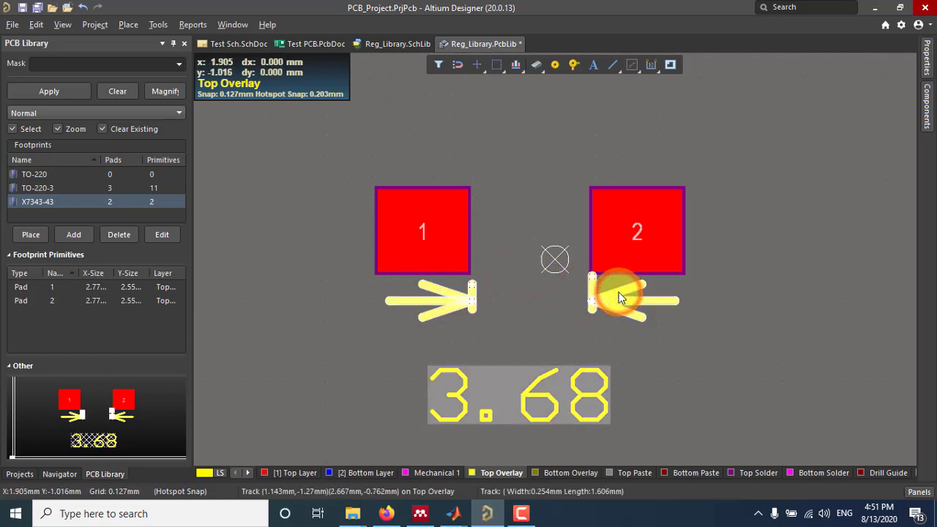
pyautogui.press('Delete')
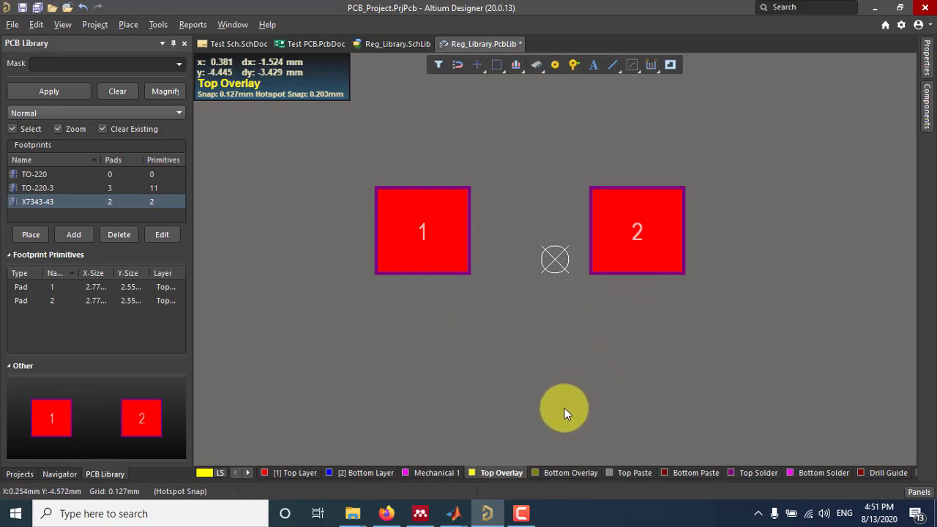
# Switch to Firefox, search 3D ContentCentral for 7343-43 and open the AVX E-Case 2917, 7343-43 TAJ Series model.
pyautogui.click(385, 514)
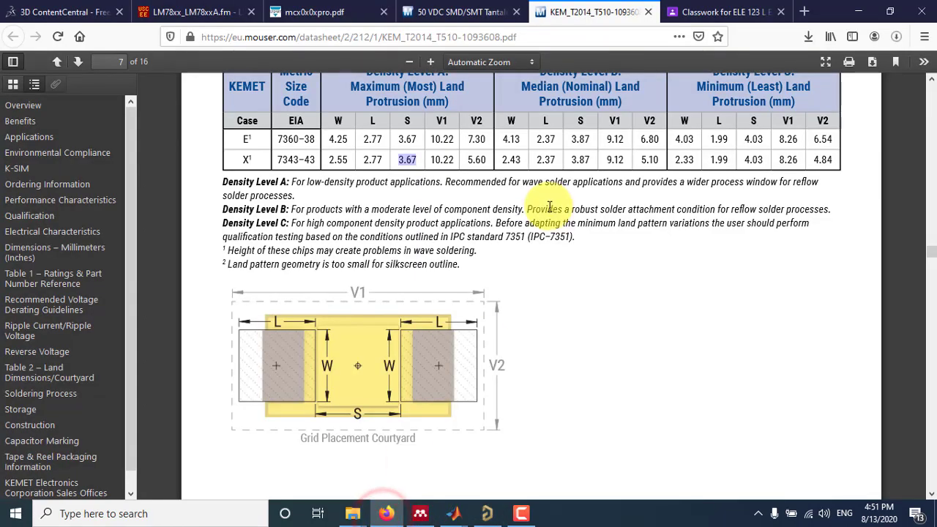
pyautogui.click(459, 12)
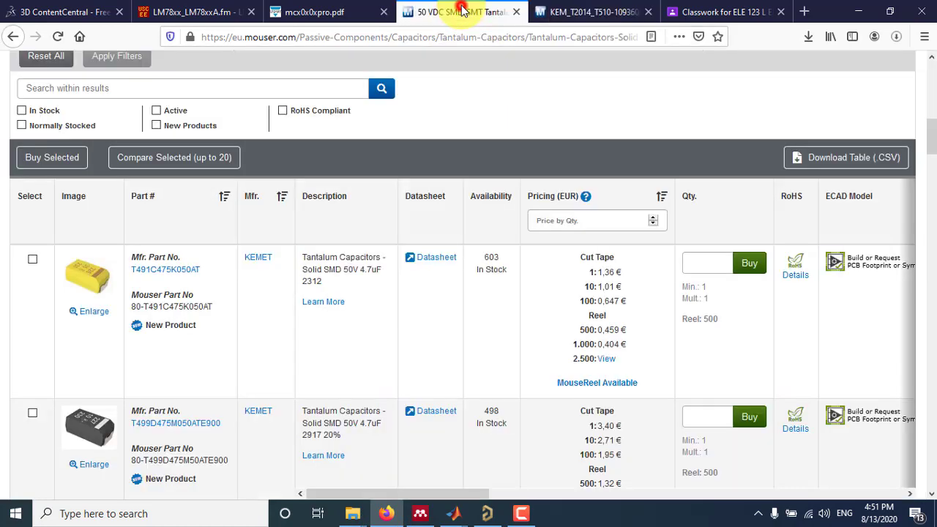
pyautogui.click(285, 88)
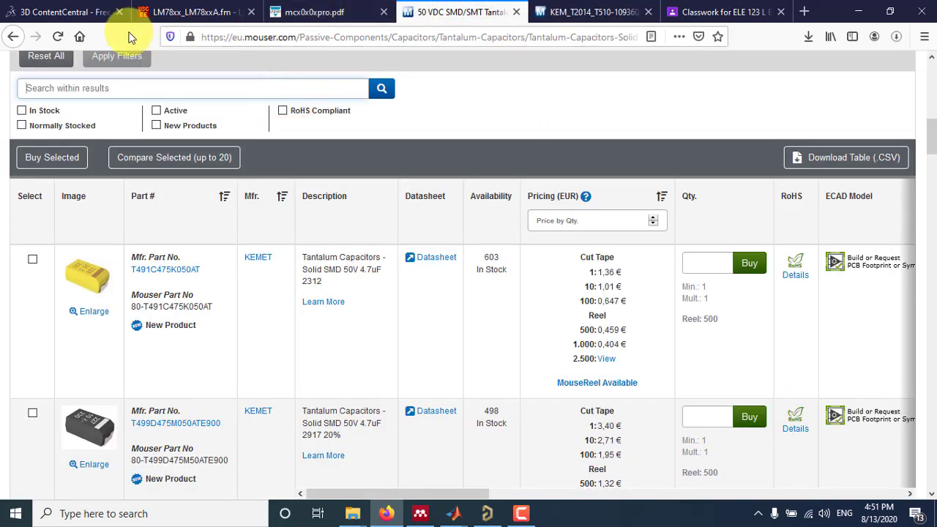
pyautogui.click(91, 16)
pyautogui.click(406, 107)
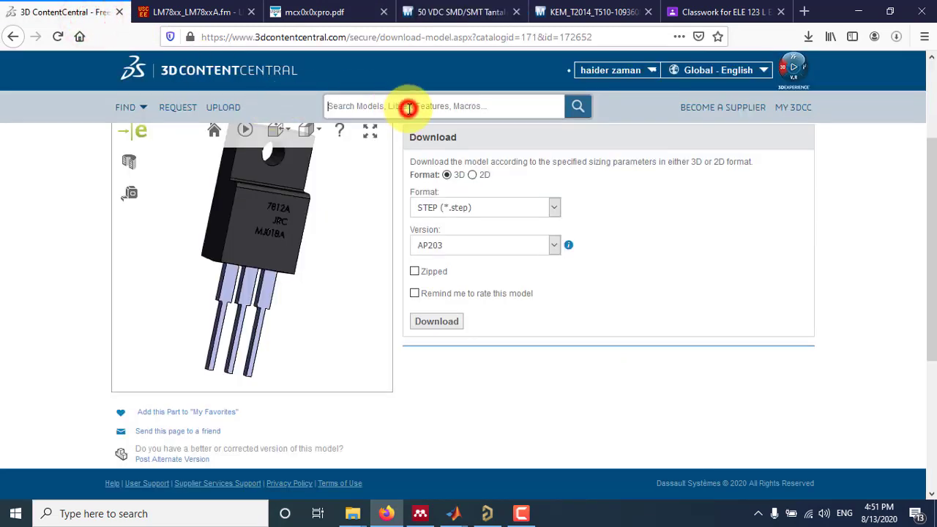
pyautogui.write('43')
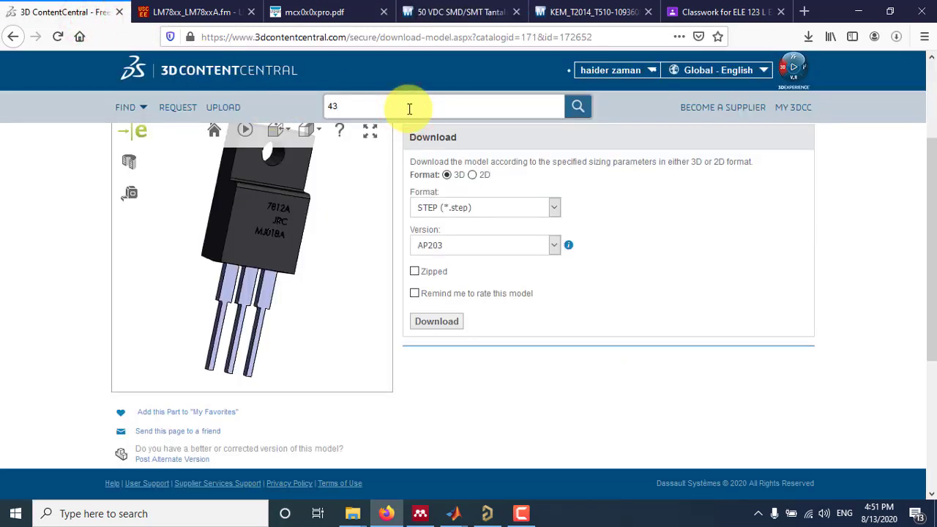
pyautogui.press('BackSpace')
pyautogui.press('BackSpace')
pyautogui.click(409, 108)
pyautogui.write('7343-43')
pyautogui.press('Return')
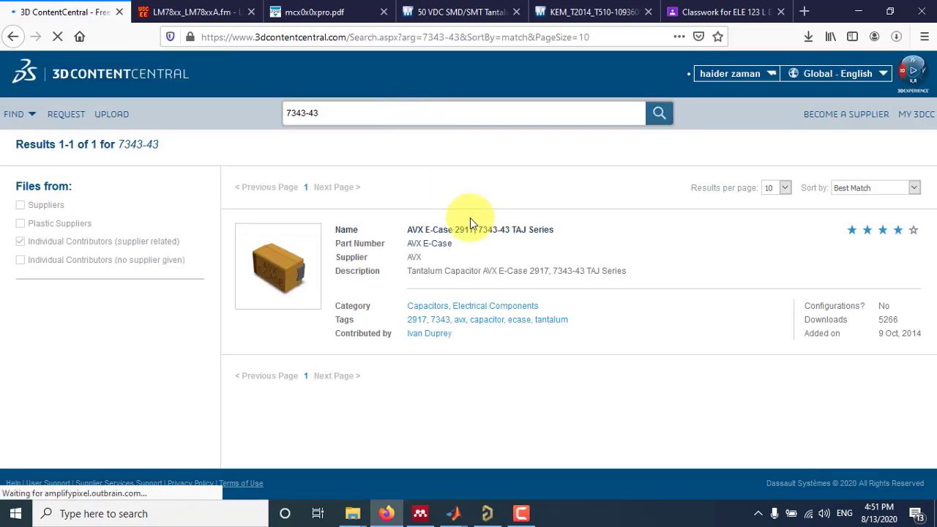
pyautogui.click(473, 232)
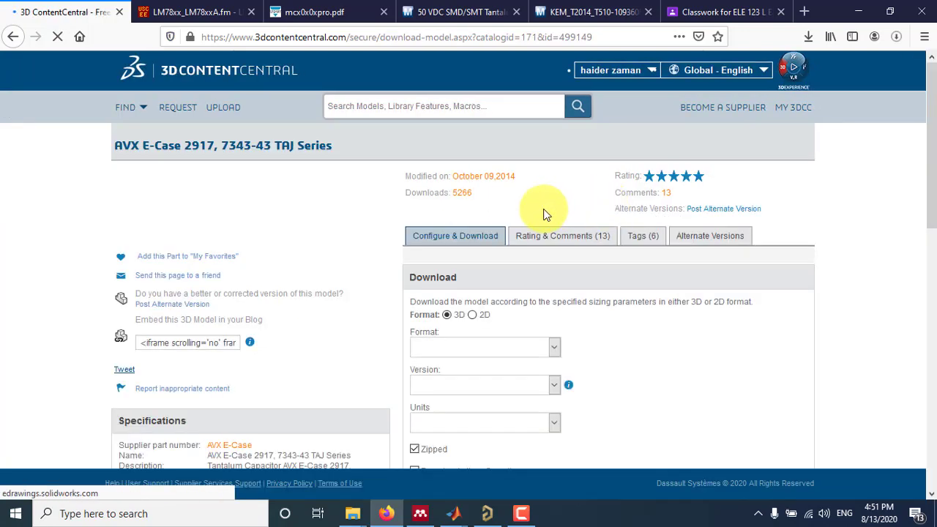
# Configure the model download as STEP (*.step), version AP203, unzipped and without the rating reminder.
pyautogui.click(554, 347)
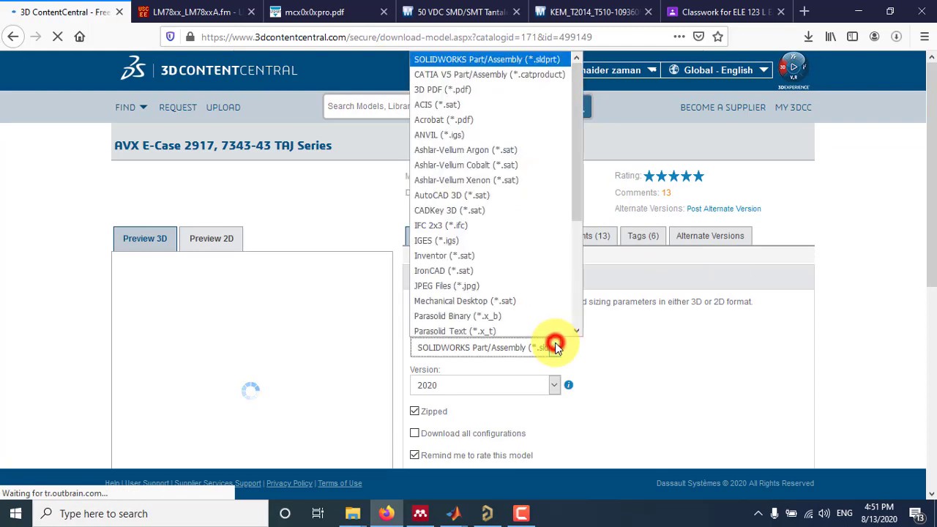
pyautogui.moveTo(578, 217); pyautogui.dragTo(578, 313)
pyautogui.click(474, 258)
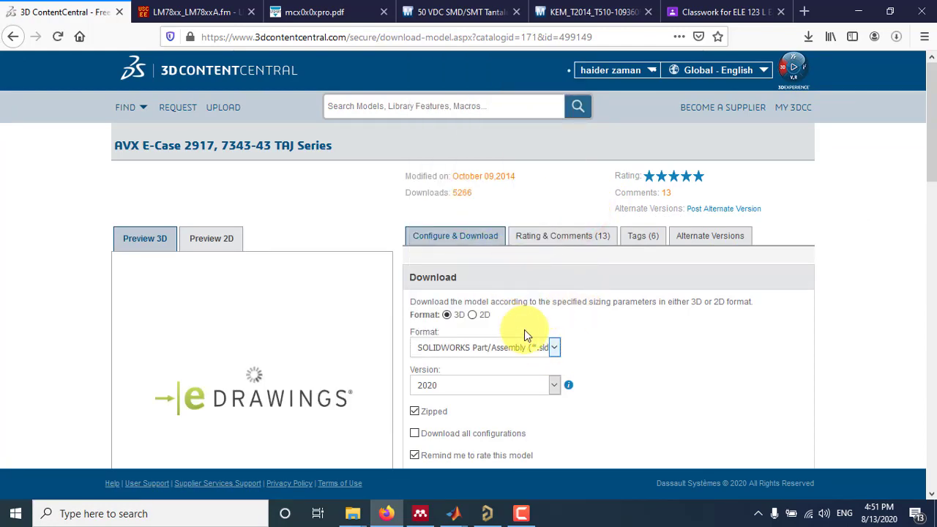
pyautogui.click(546, 348)
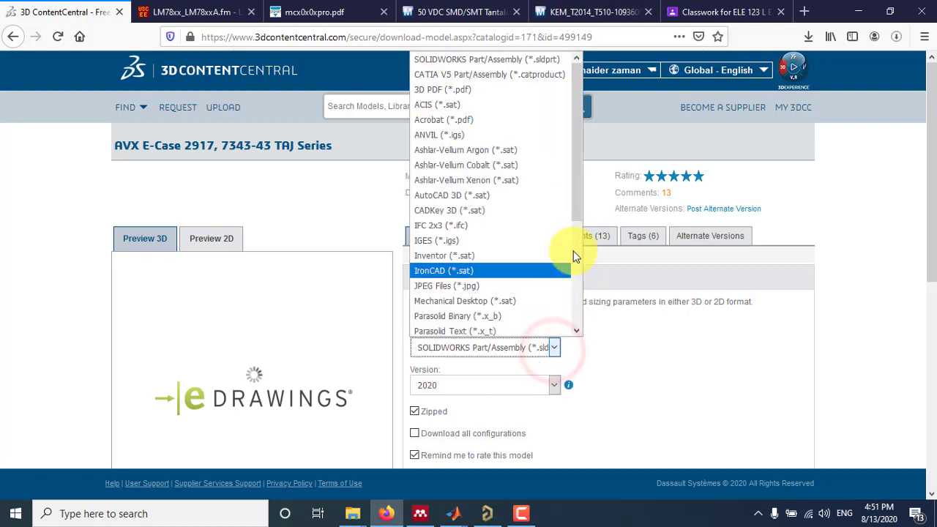
pyautogui.moveTo(576, 220); pyautogui.dragTo(578, 320)
pyautogui.click(482, 251)
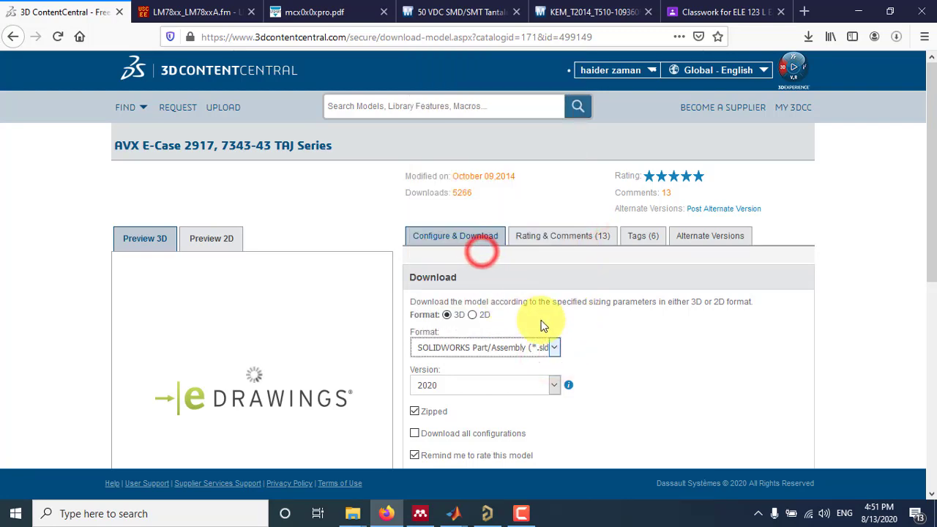
pyautogui.click(414, 411)
pyautogui.click(415, 433)
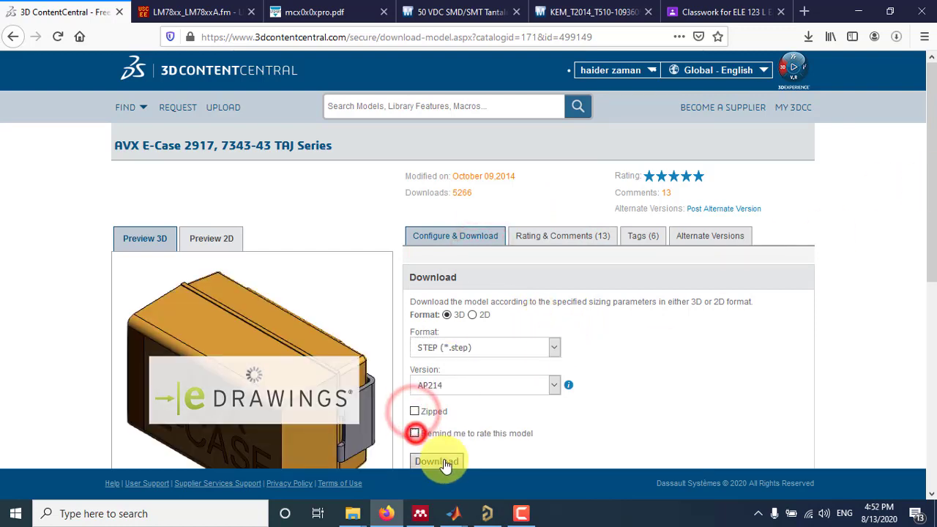
pyautogui.click(511, 385)
pyautogui.click(438, 415)
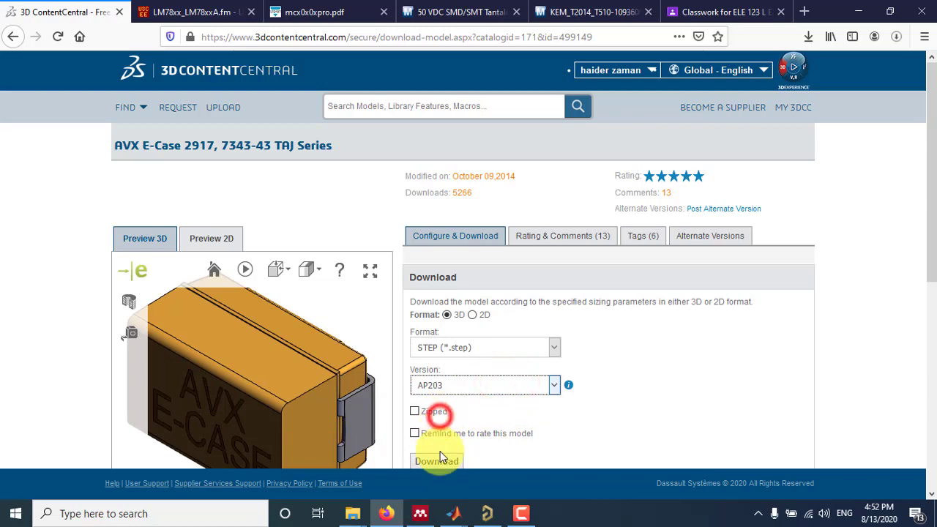
# Download the AVX_E_CASE model, save the STEP file and check it in the browser's downloads list.
pyautogui.click(437, 461)
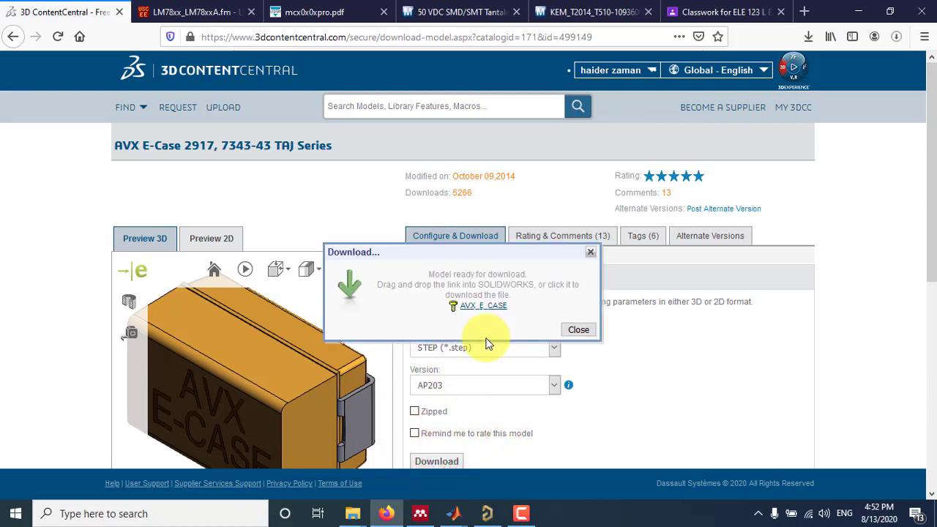
pyautogui.click(494, 307)
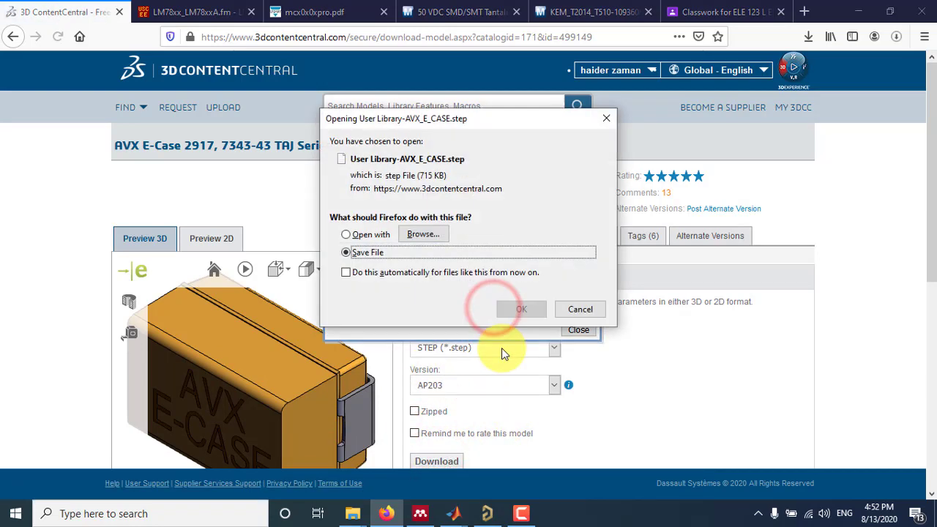
pyautogui.click(521, 311)
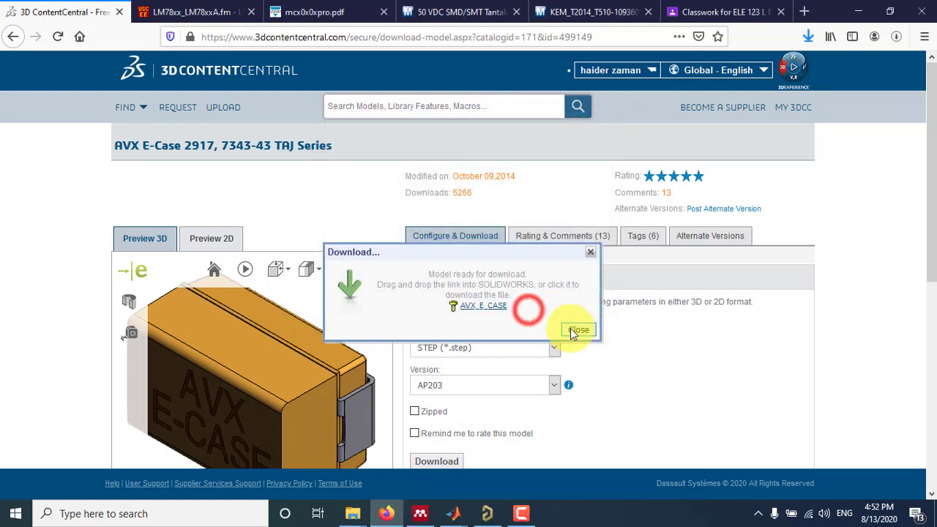
pyautogui.click(575, 331)
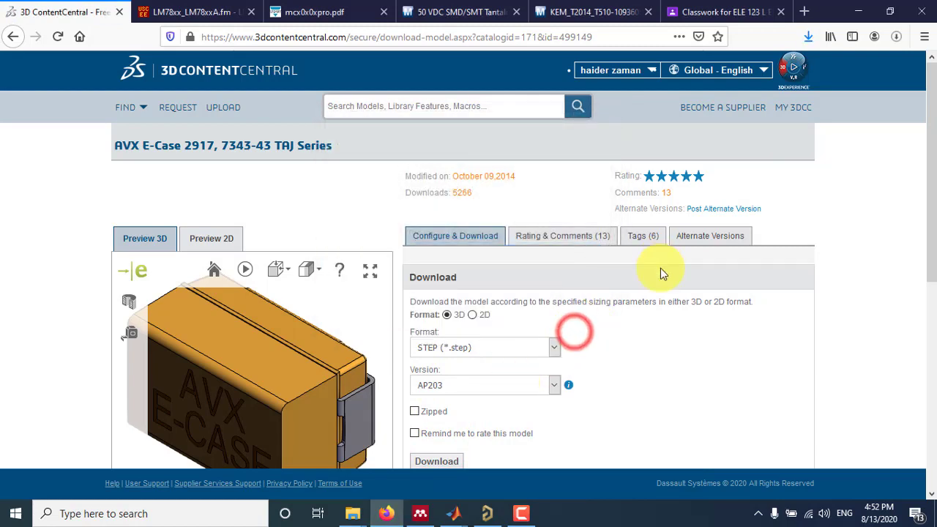
pyautogui.click(808, 45)
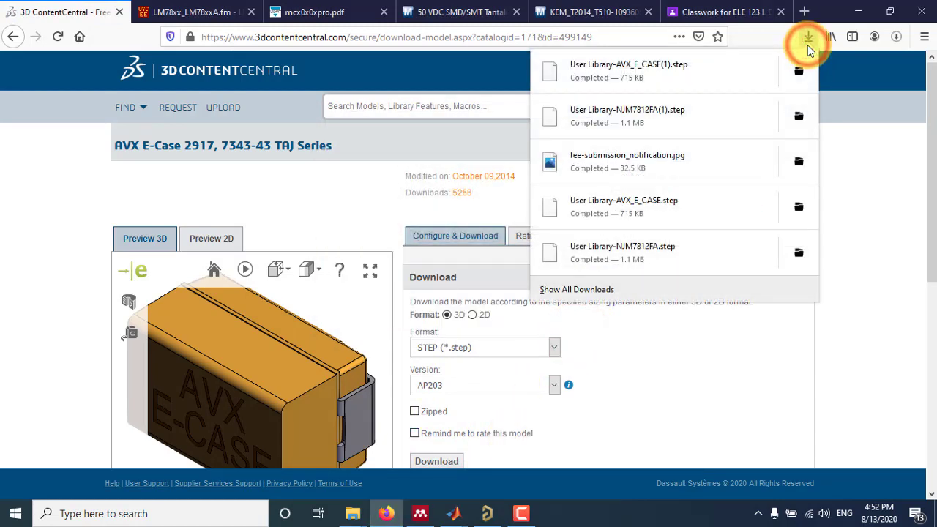
pyautogui.click(887, 190)
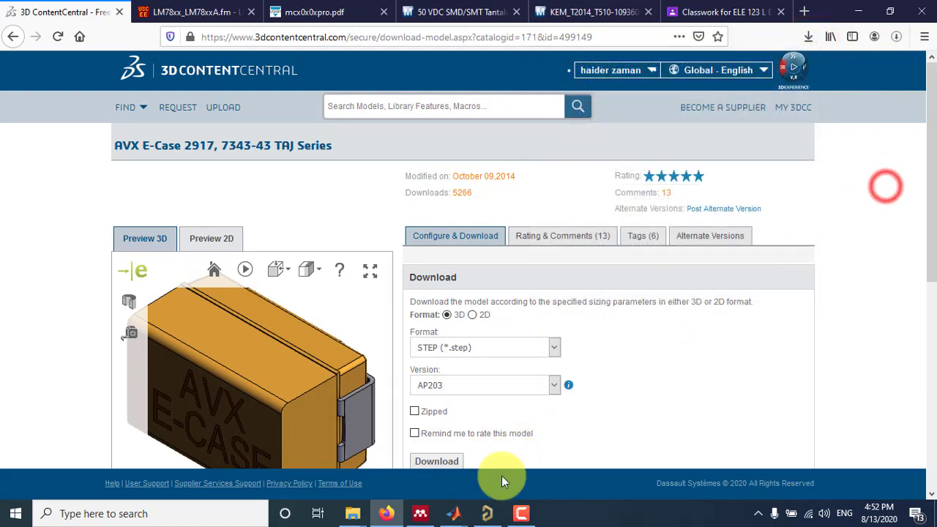
# Switch to Altium Designer and place the 3D body User Library-AVX_E_CASE(1).step centred between the two pads of the X7343-43 footprint.
pyautogui.click(487, 514)
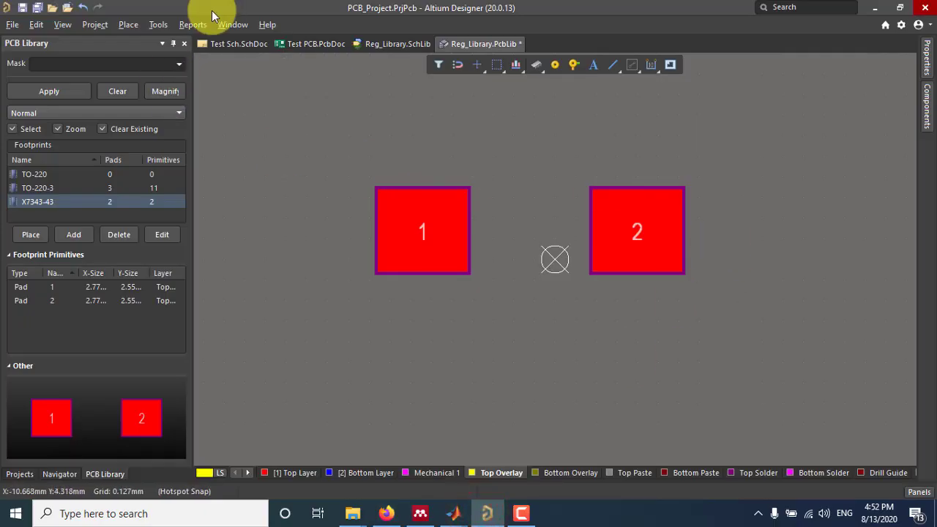
pyautogui.click(98, 26)
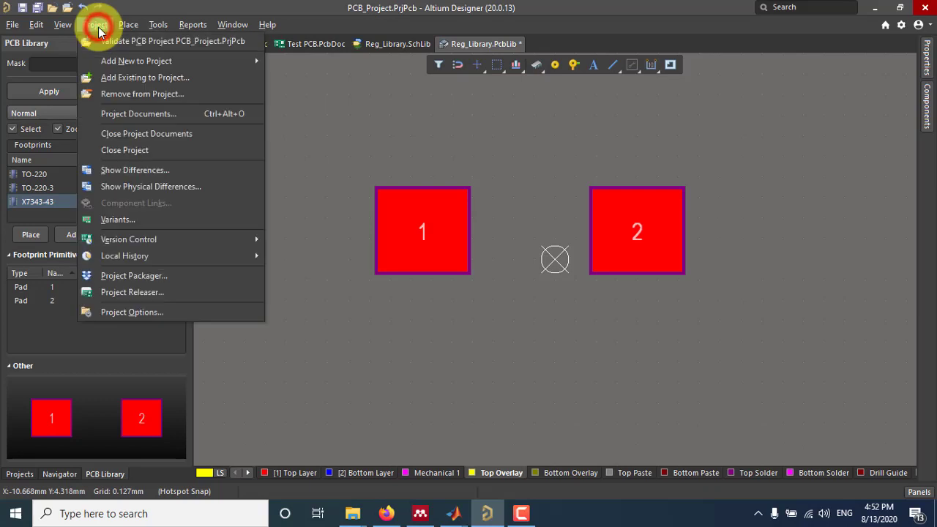
pyautogui.moveTo(137, 24)
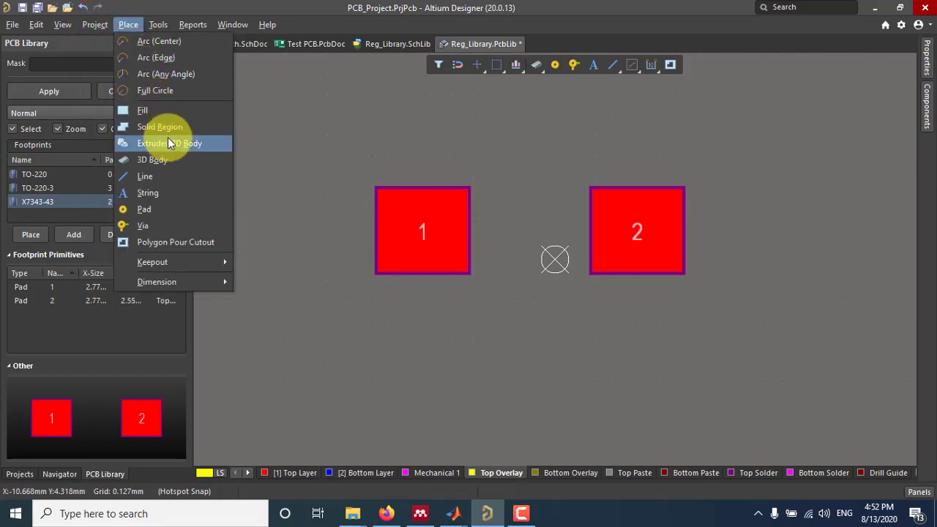
pyautogui.click(159, 156)
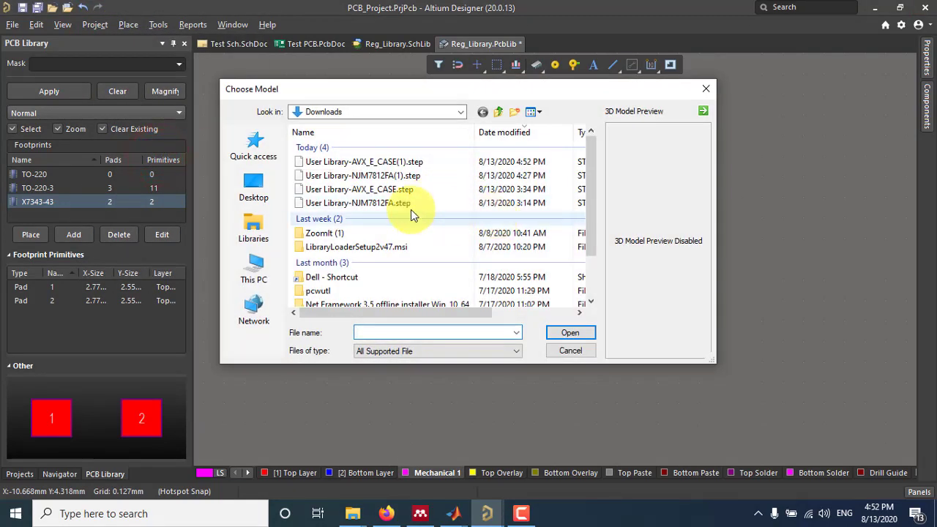
pyautogui.click(399, 161)
pyautogui.click(399, 161)
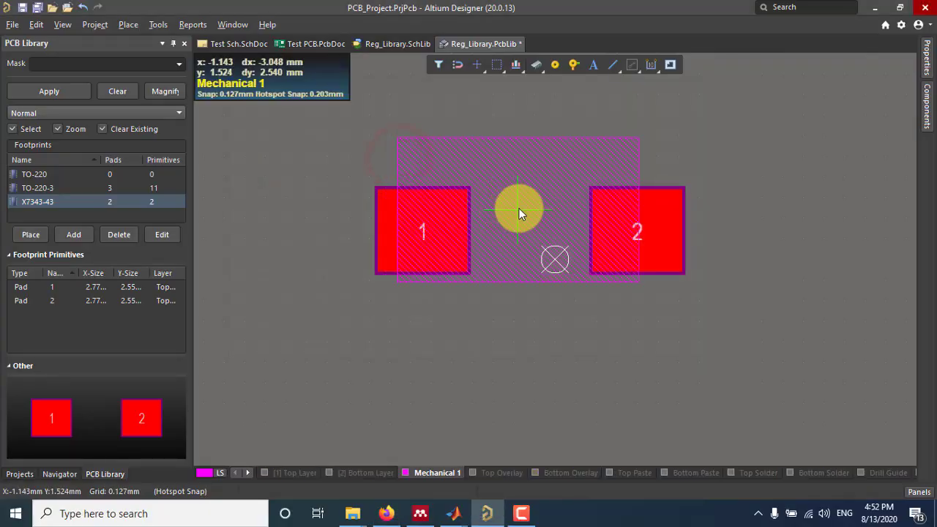
pyautogui.click(530, 232)
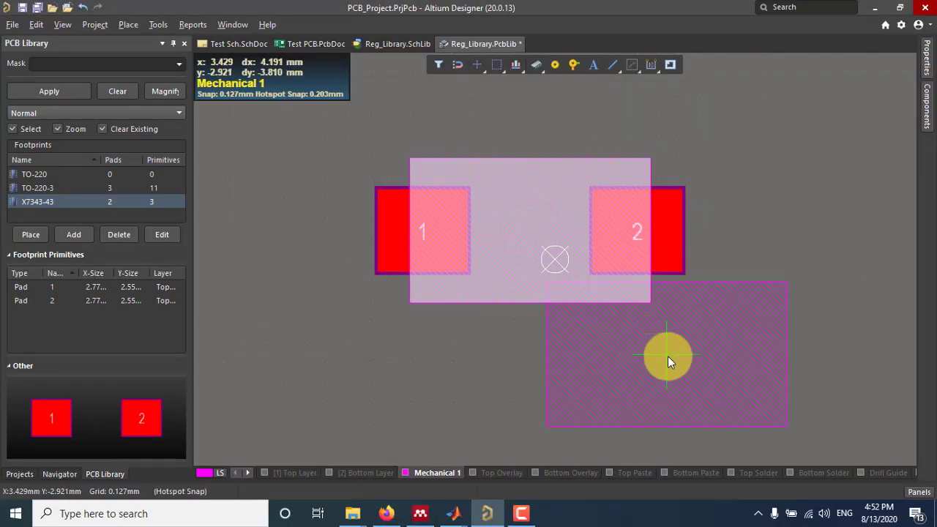
pyautogui.press('Escape')
pyautogui.click(667, 358)
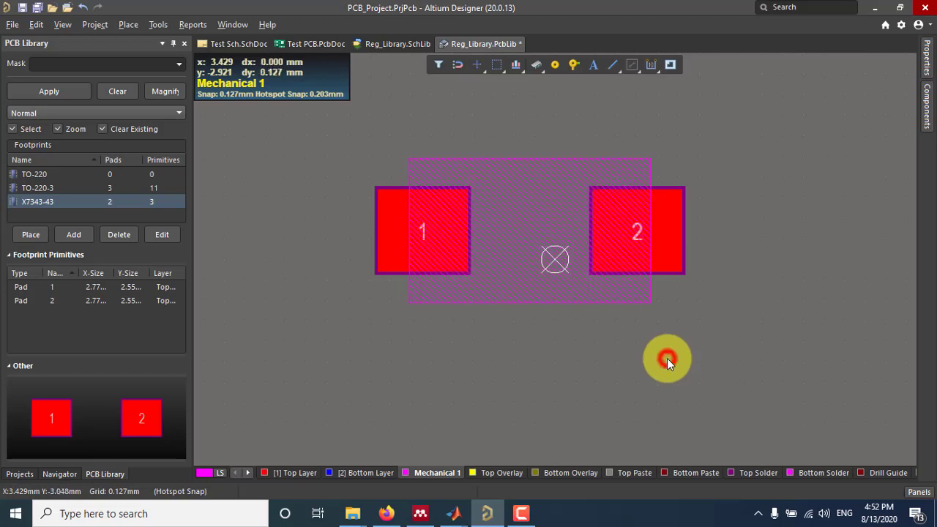
# Inspect the capacitor body's alignment and seating on the pads in 3D, and return to the 2D view.
pyautogui.press('3')
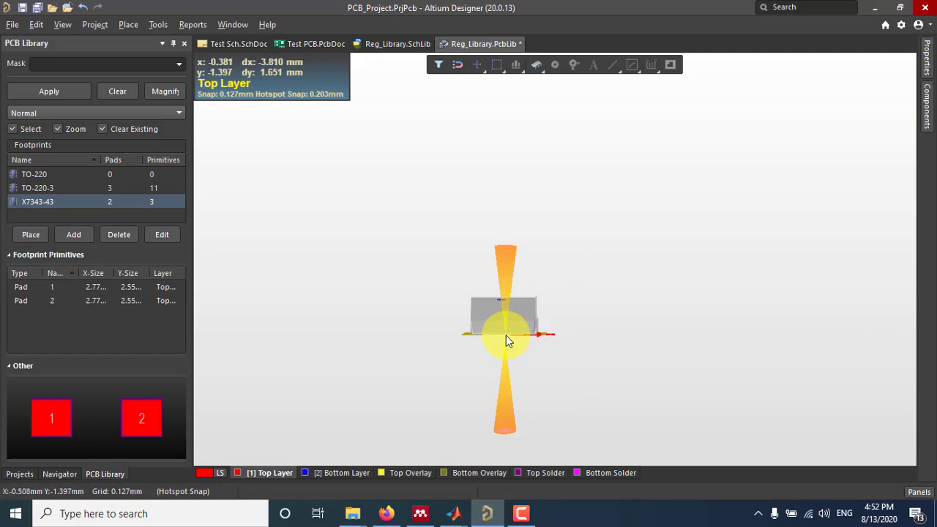
pyautogui.keyDown('ctrl'); pyautogui.scroll(2, 506, 335); pyautogui.keyUp('ctrl')
pyautogui.keyDown('ctrl'); pyautogui.scroll(2, 506, 340); pyautogui.keyUp('ctrl')
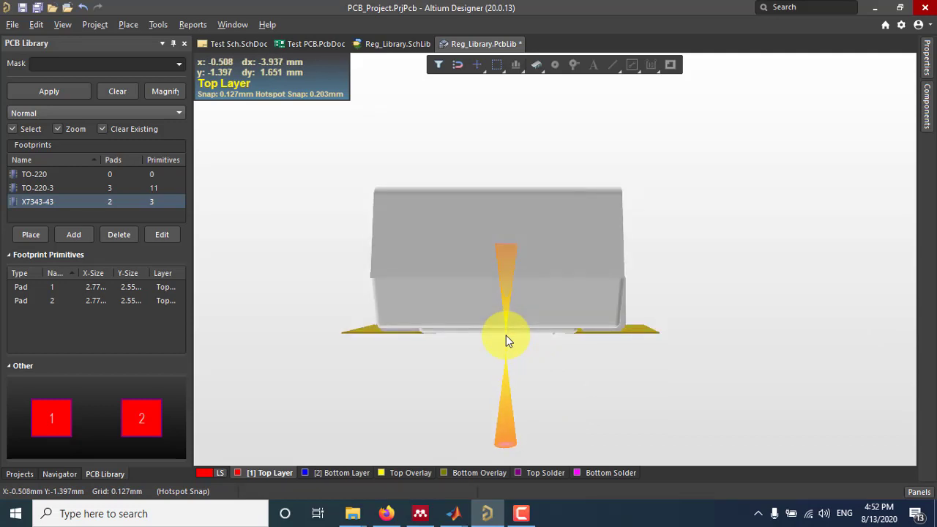
pyautogui.press('shift')
pyautogui.press('shift')
pyautogui.keyDown('shift'); pyautogui.moveTo(505, 336); pyautogui.dragTo(517, 502, button='right'); pyautogui.keyUp('shift')
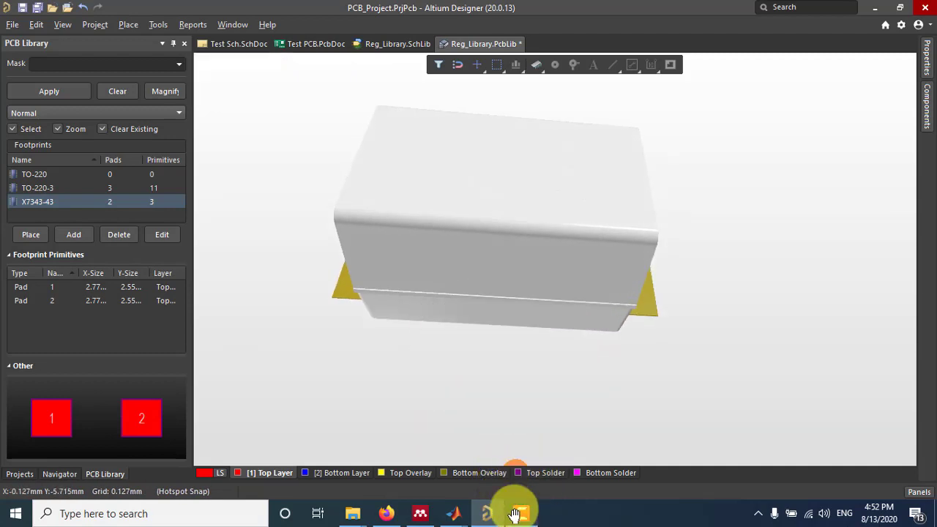
pyautogui.press('2')
pyautogui.moveTo(517, 513)
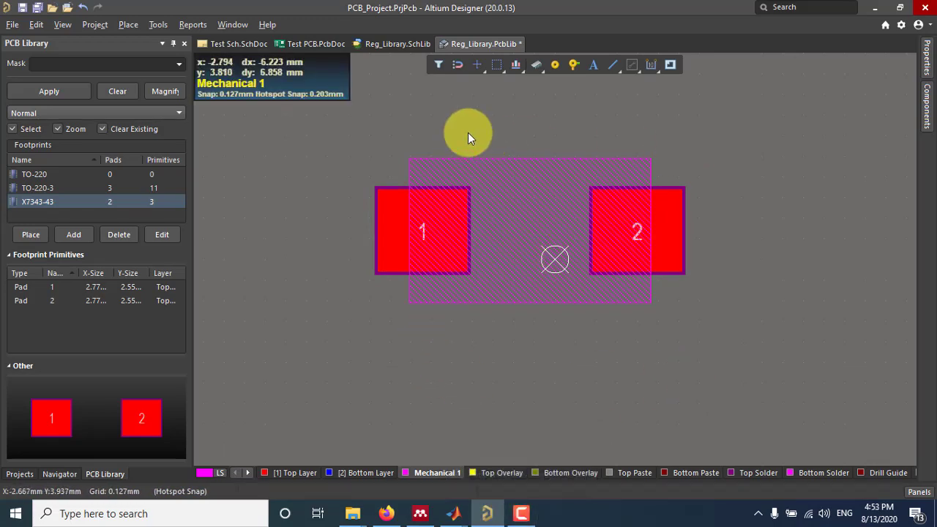
# Open the Cap_polar symbol in Reg_Library.SchLib and show the designators and names of both pins.
pyautogui.click(380, 44)
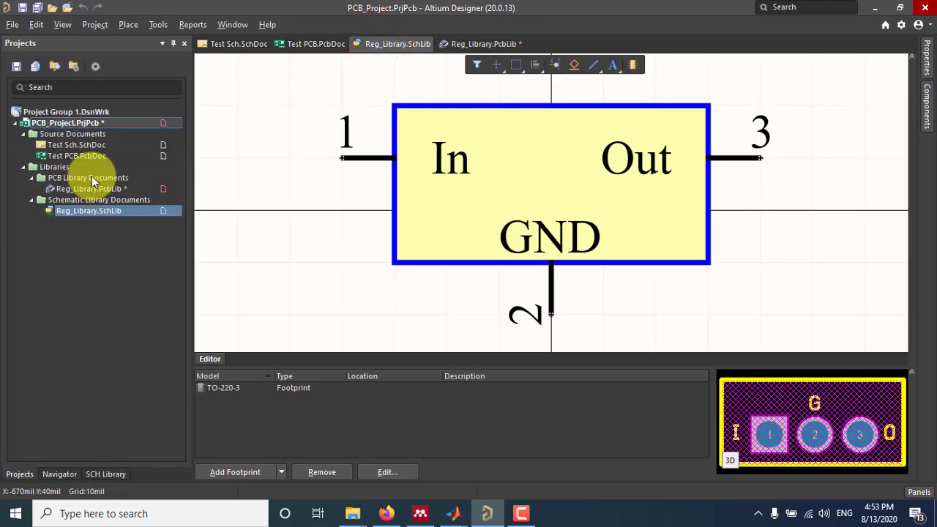
pyautogui.click(105, 473)
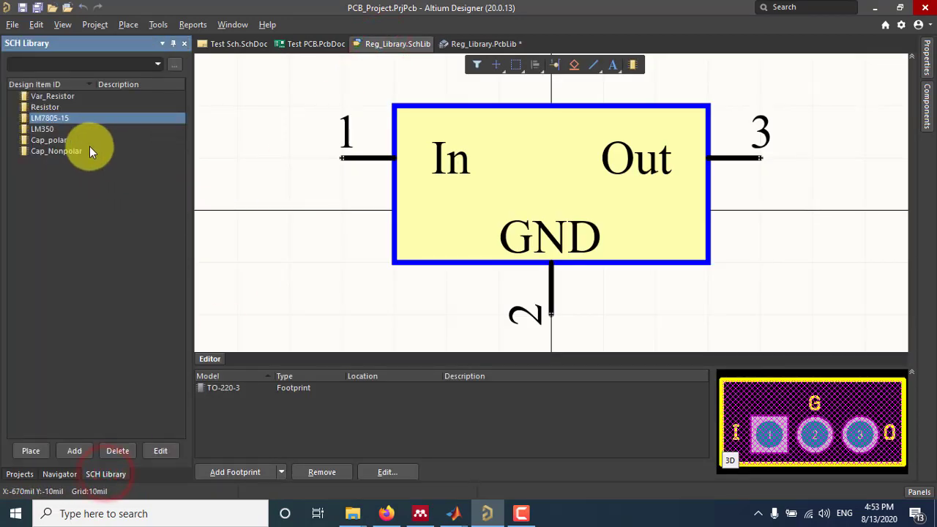
pyautogui.click(48, 140)
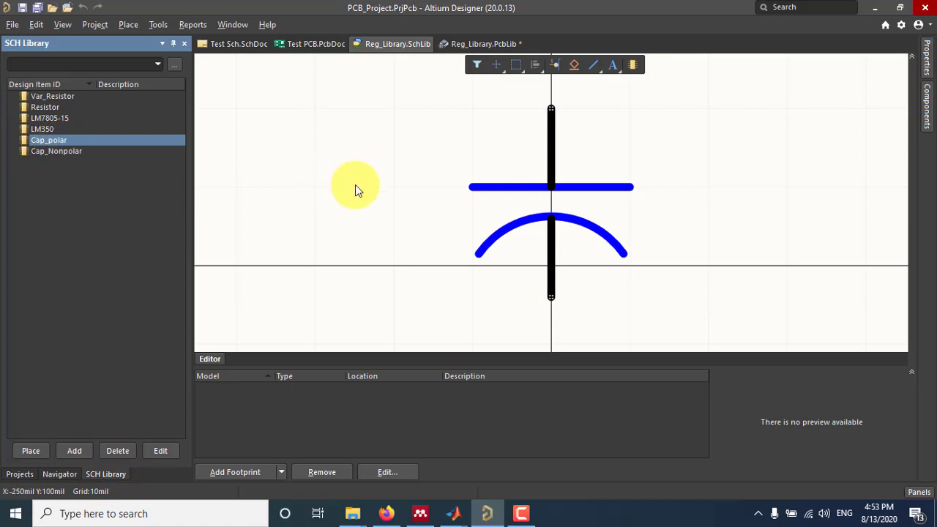
pyautogui.click(554, 148)
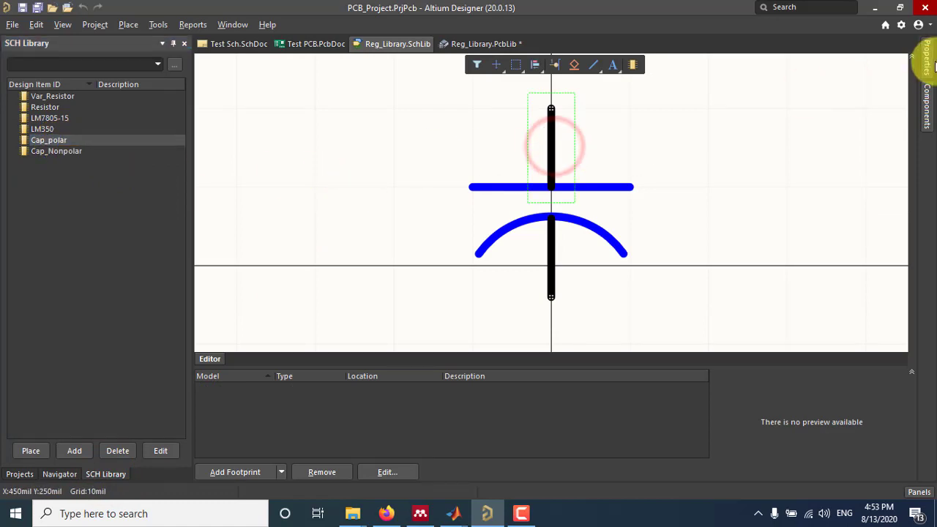
pyautogui.click(926, 64)
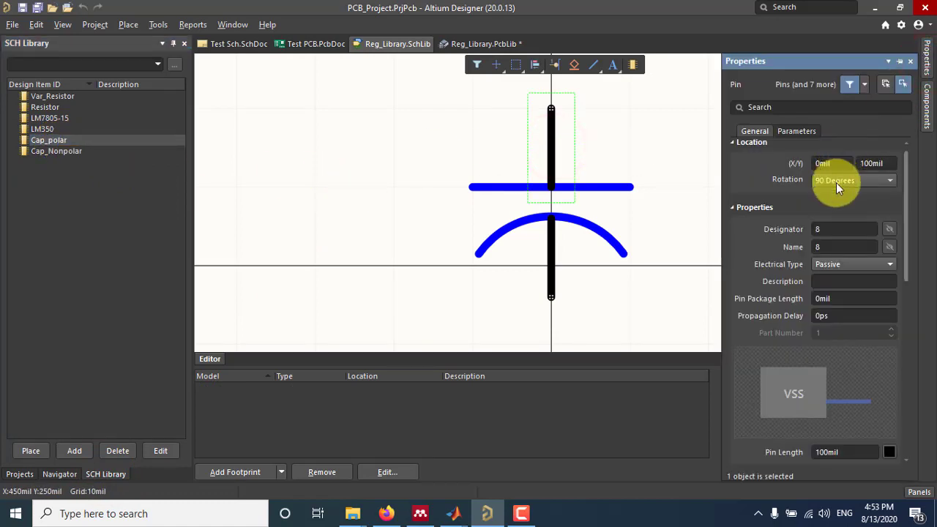
pyautogui.click(889, 229)
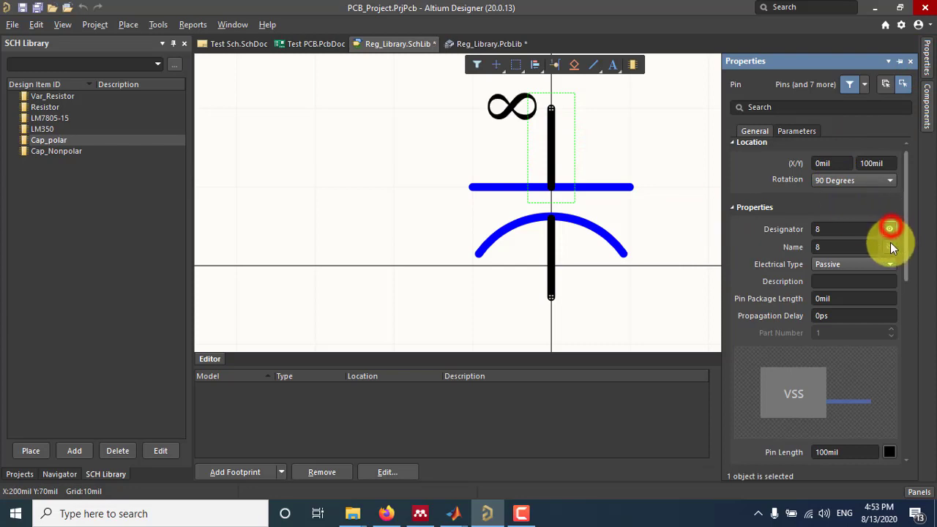
pyautogui.click(890, 247)
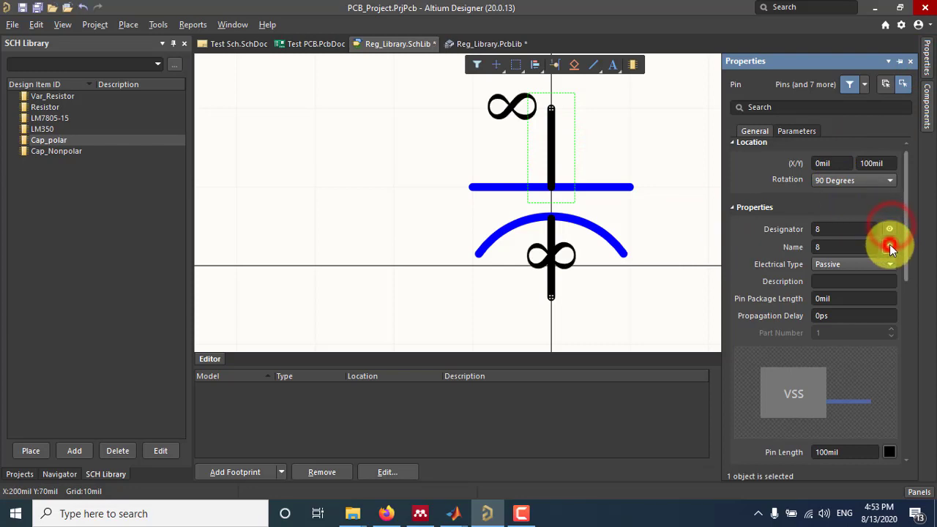
pyautogui.click(561, 235)
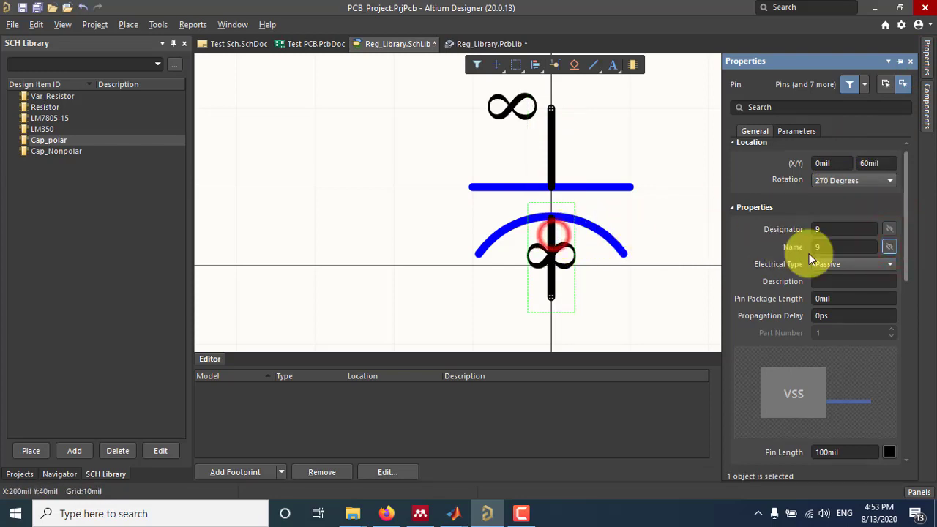
pyautogui.click(890, 229)
pyautogui.click(890, 246)
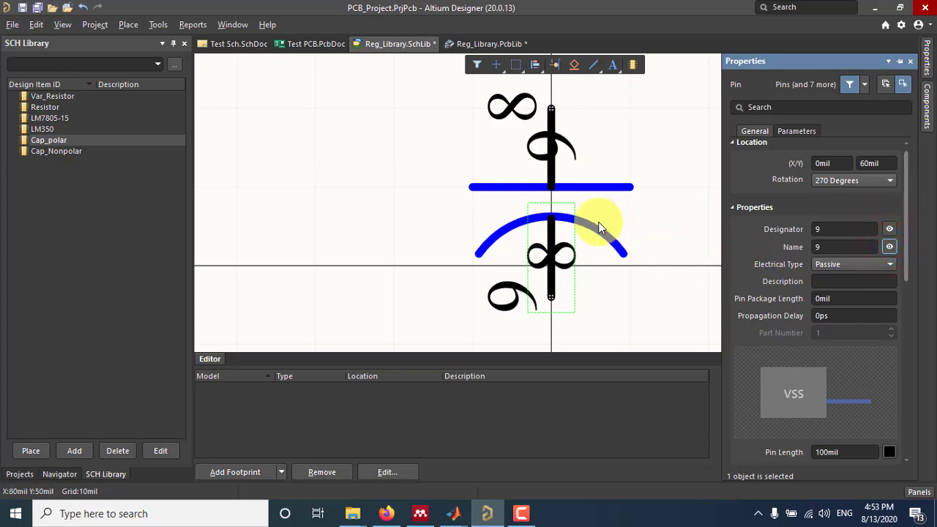
# Check the footprint's pad numbering, set the designator and name of Cap_polar's upper pin to 1, and hide both labels.
pyautogui.click(467, 43)
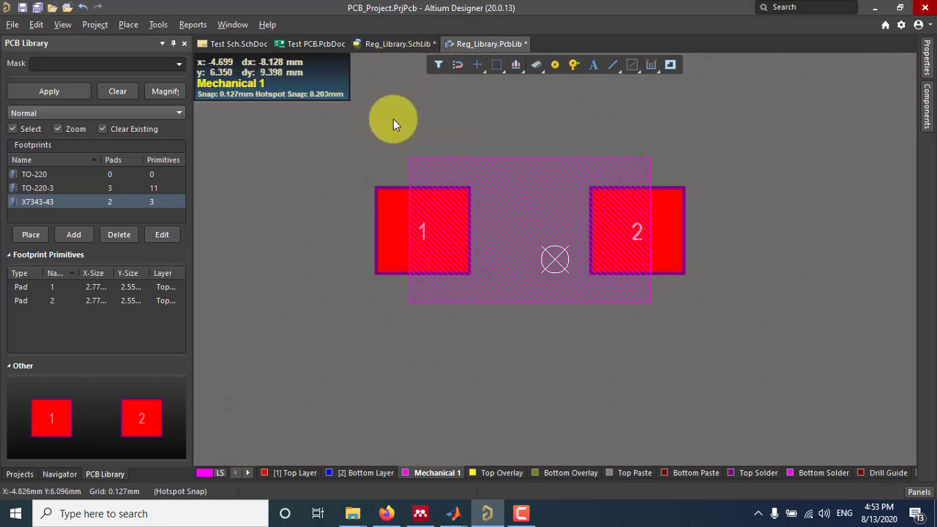
pyautogui.click(407, 46)
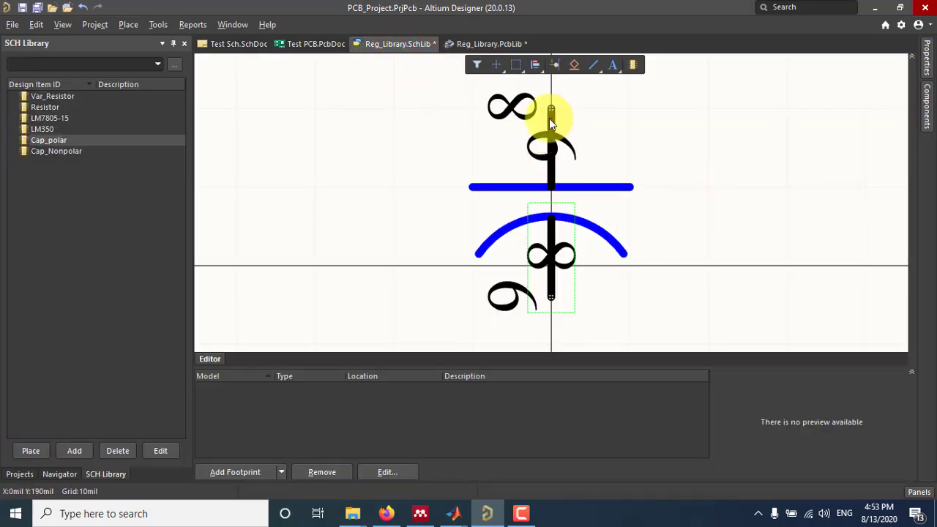
pyautogui.click(927, 99)
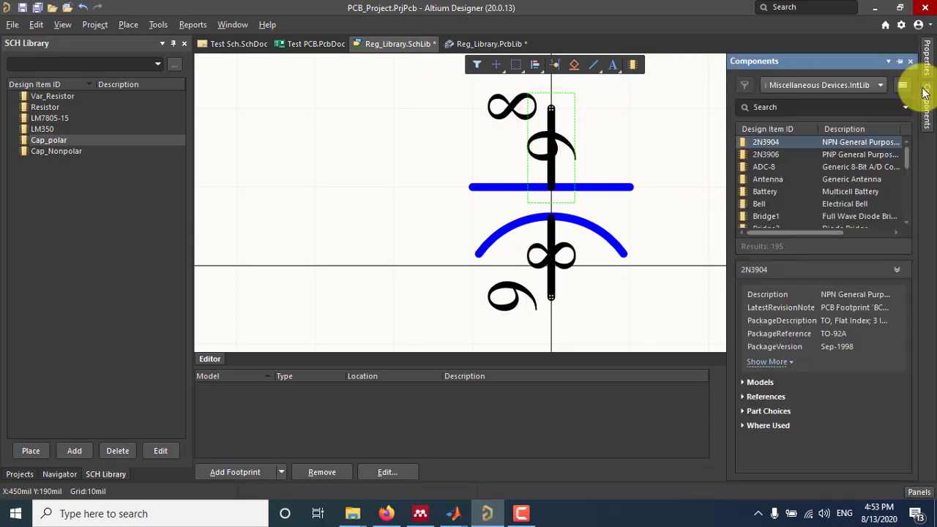
pyautogui.click(927, 65)
pyautogui.doubleClick(822, 229)
pyautogui.write('1')
pyautogui.press('Return')
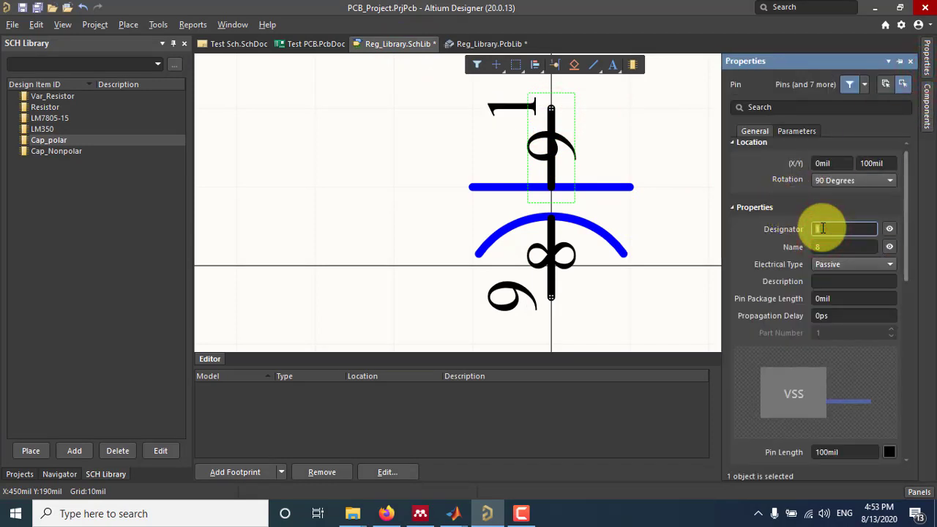
pyautogui.click(823, 247)
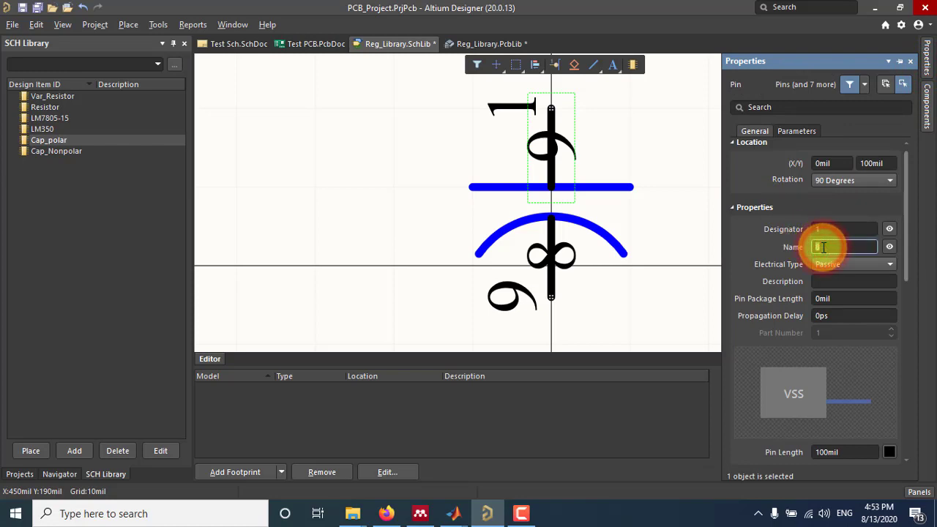
pyautogui.write('1')
pyautogui.click(889, 229)
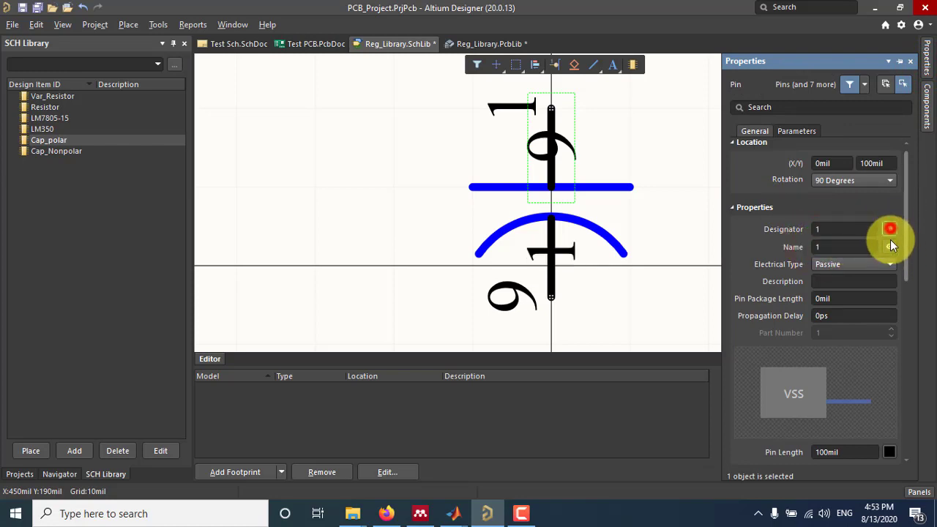
pyautogui.click(889, 246)
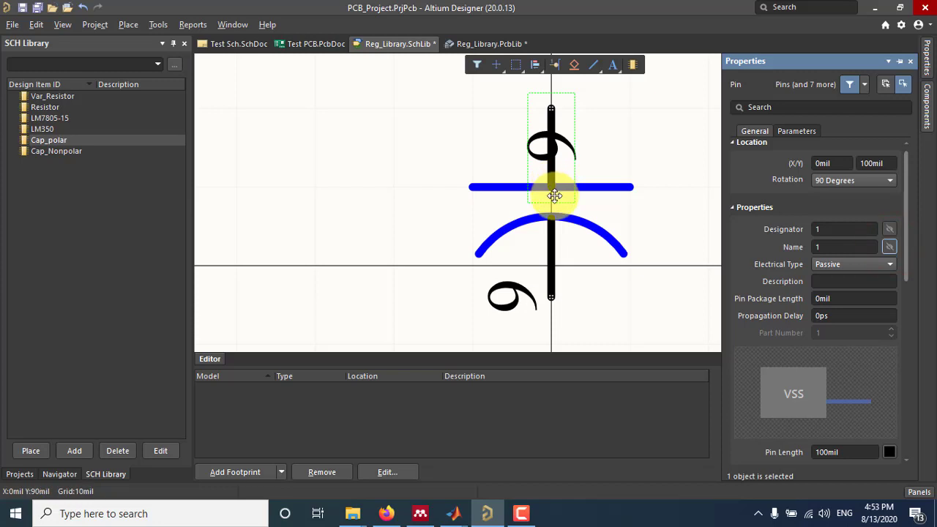
# Set the designator and name of Cap_polar's lower pin to 2 with both labels hidden, and save the schematic library.
pyautogui.click(555, 251)
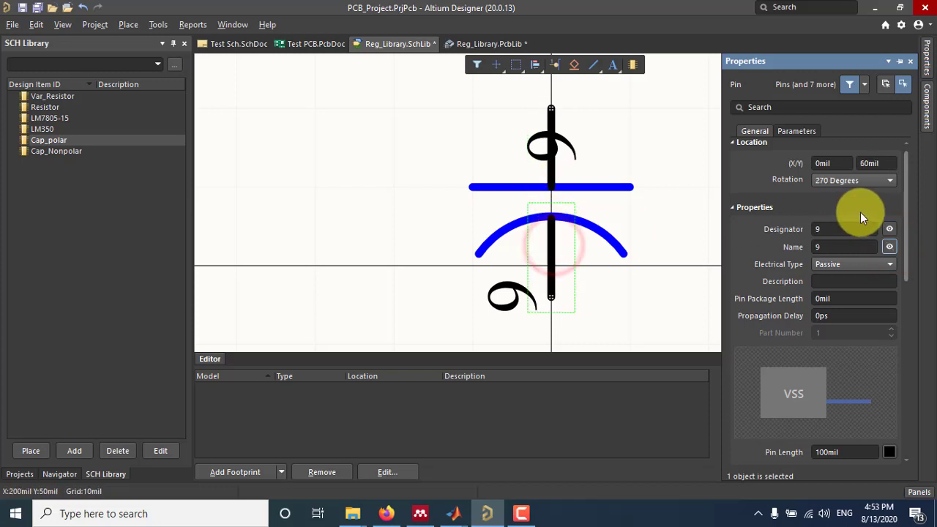
pyautogui.write('2')
pyautogui.click(839, 248)
pyautogui.write('2')
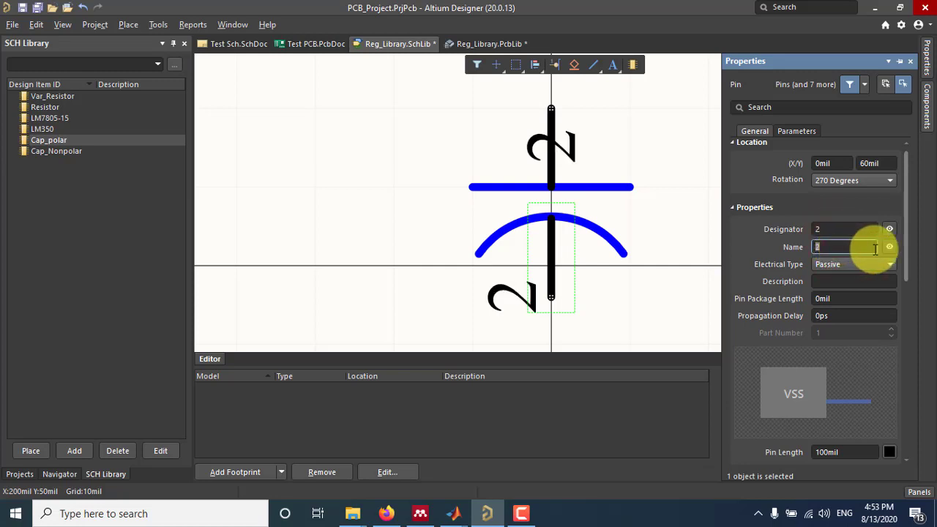
pyautogui.click(889, 249)
pyautogui.click(670, 273)
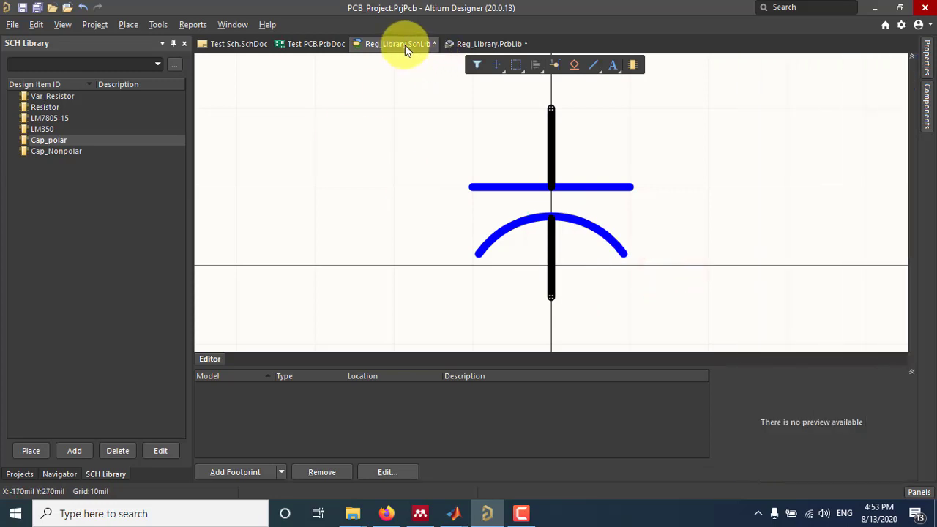
pyautogui.rightClick(405, 45)
pyautogui.click(441, 123)
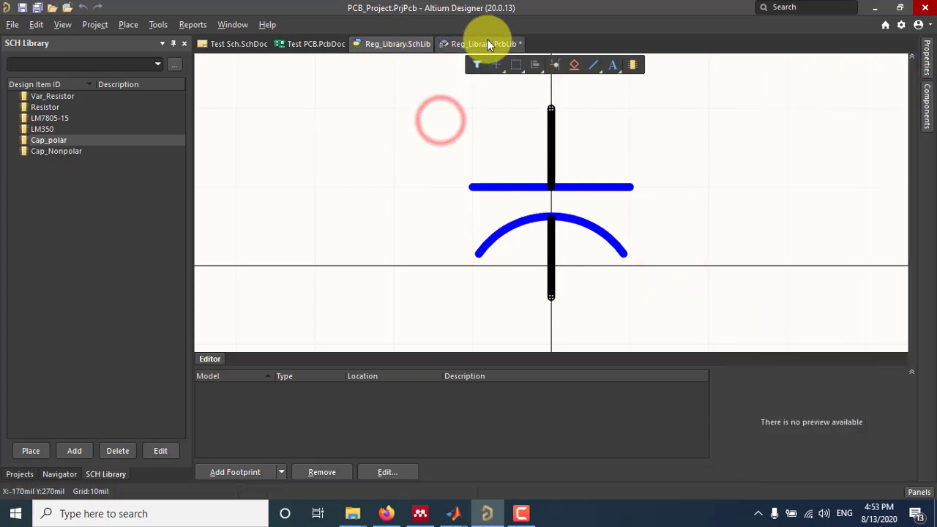
# Place a text string on the Top Overlay layer of the X7343-43 footprint in Reg_Library.PcbLib, just beside pad 1.
pyautogui.click(487, 42)
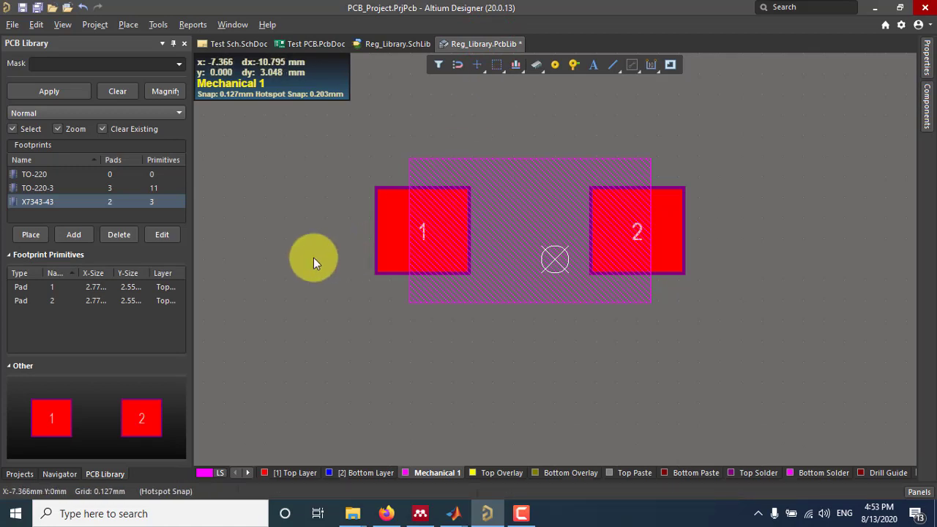
pyautogui.click(610, 113)
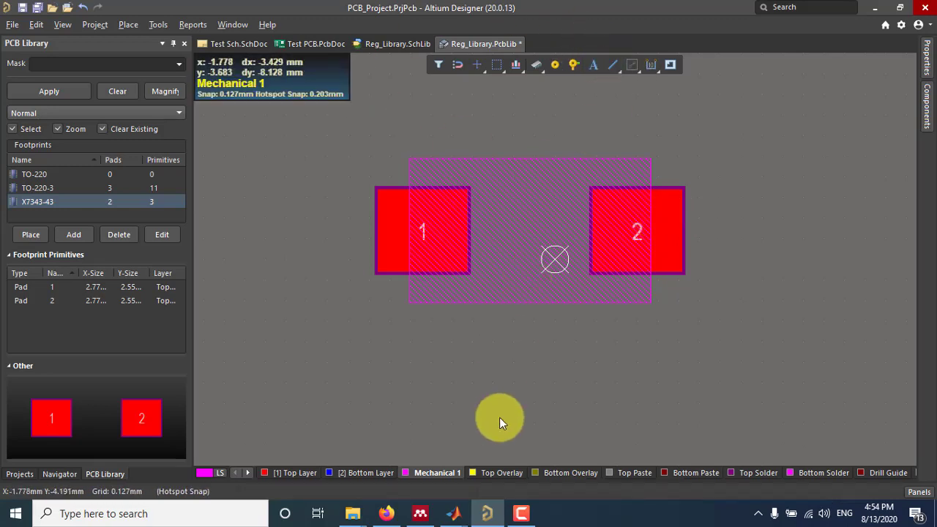
pyautogui.click(487, 470)
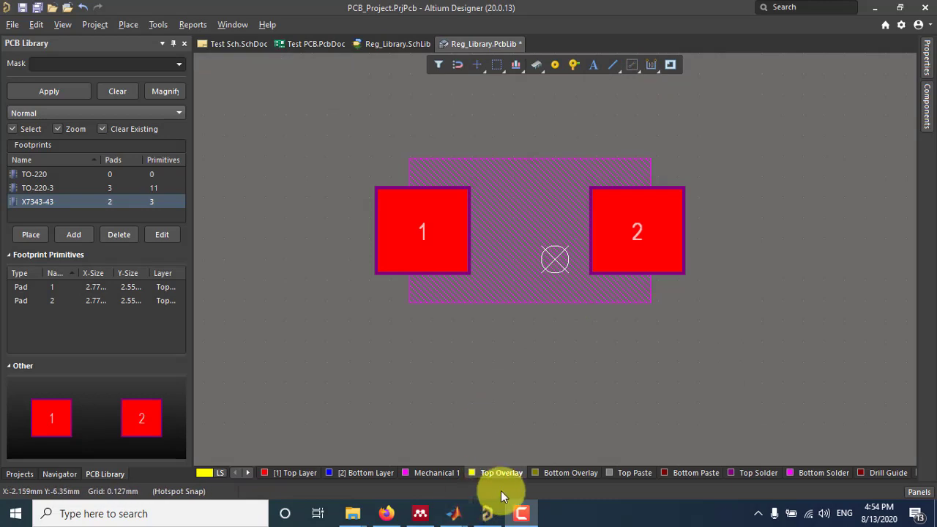
pyautogui.click(519, 471)
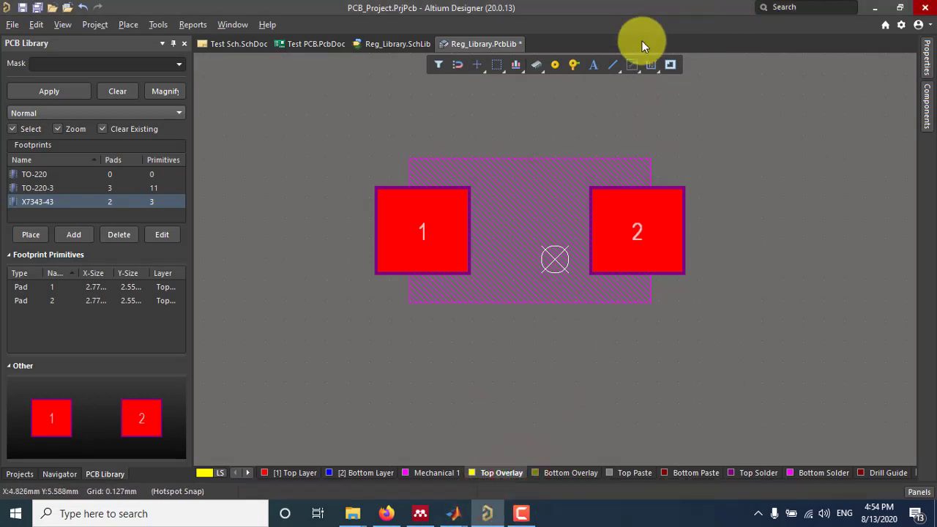
pyautogui.click(596, 65)
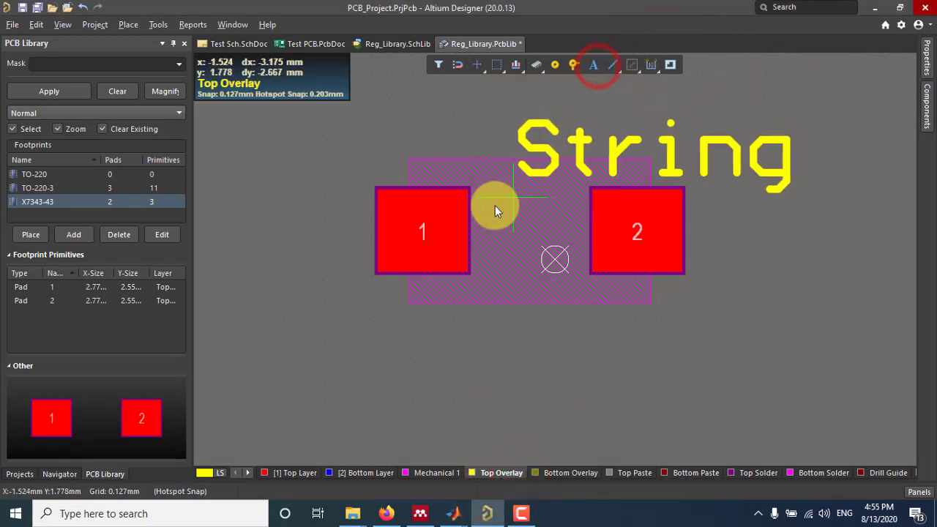
pyautogui.click(475, 203)
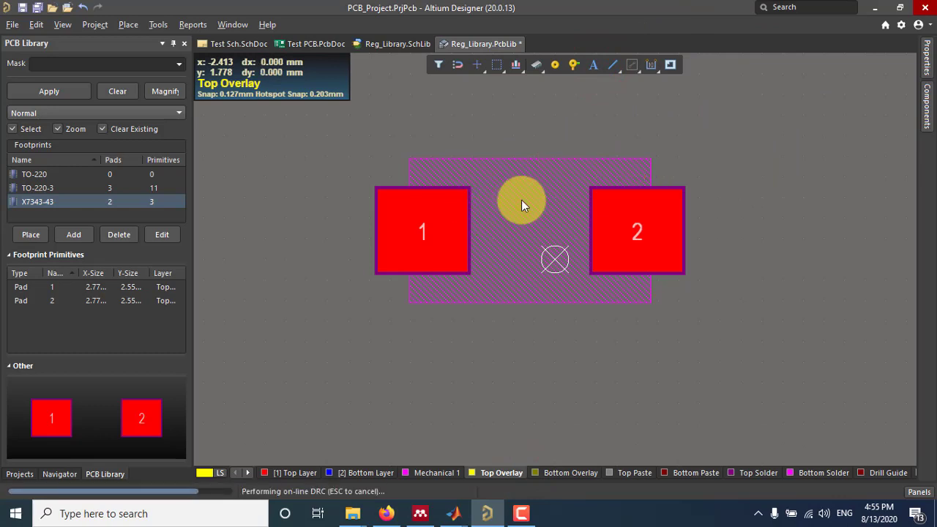
pyautogui.press('Escape')
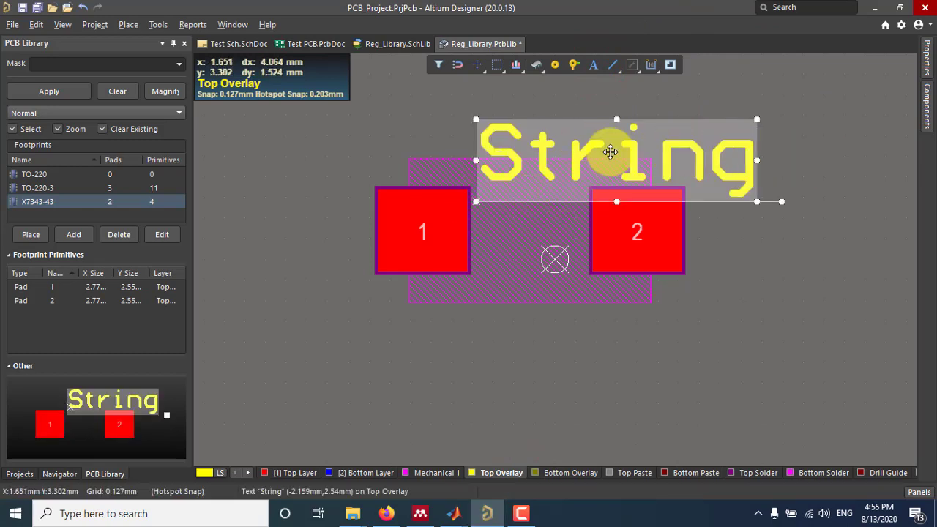
# Change the placed string to "+" and move it between the pads, next to pad 1, as the polarity mark.
pyautogui.doubleClick(610, 152)
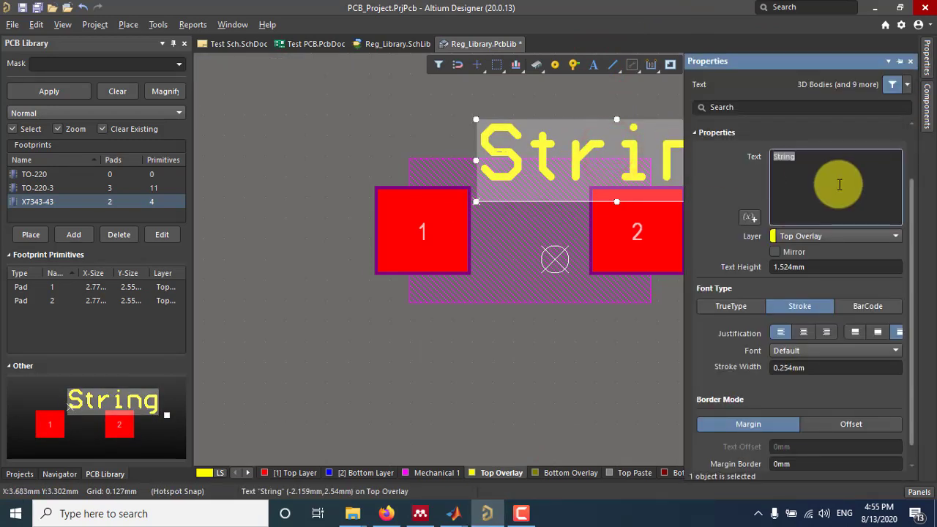
pyautogui.press('Return')
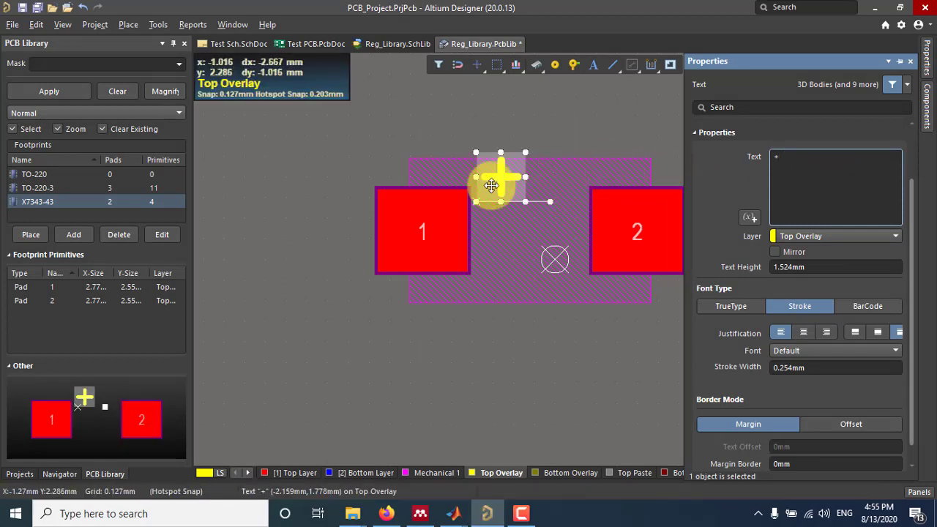
pyautogui.moveTo(491, 180); pyautogui.dragTo(475, 254)
pyautogui.click(429, 352)
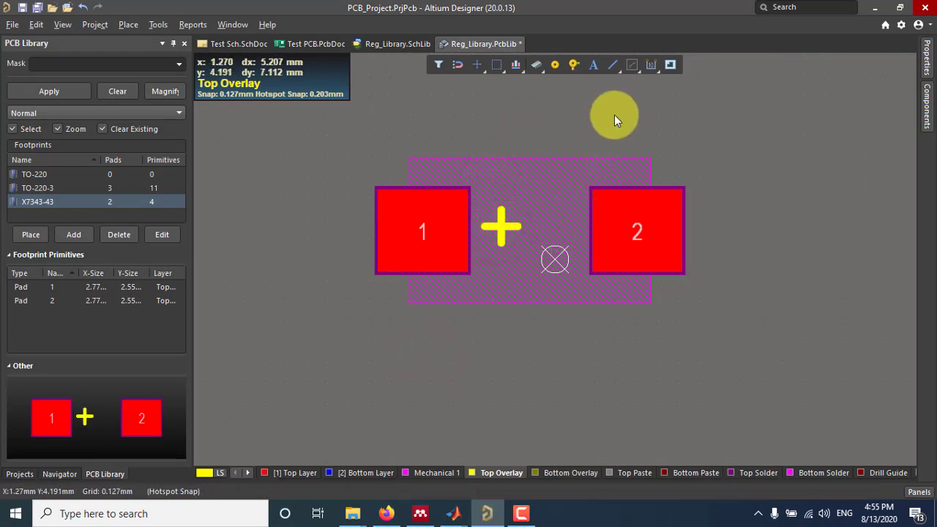
# Draw a closed Top Overlay outline around both pads, with chamfered corners at the pad 1 end and square corners at pad 2.
pyautogui.click(614, 67)
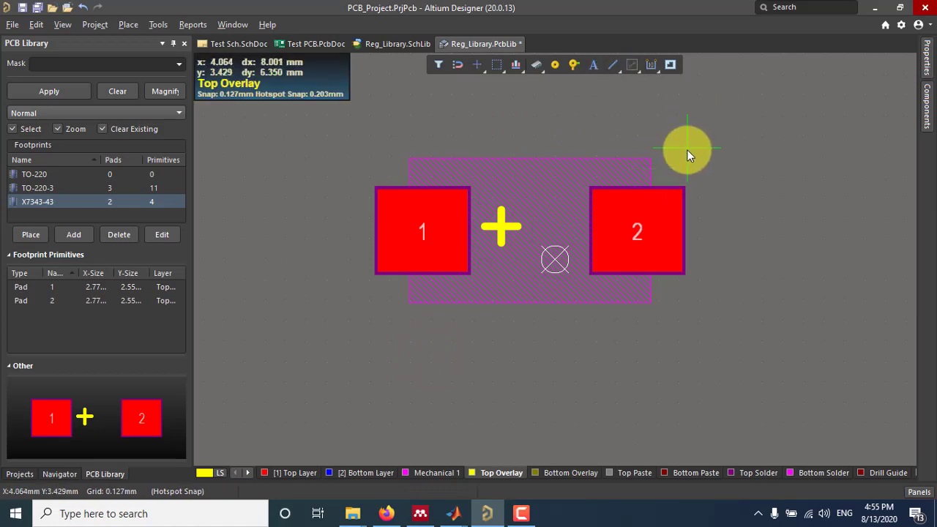
pyautogui.click(686, 150)
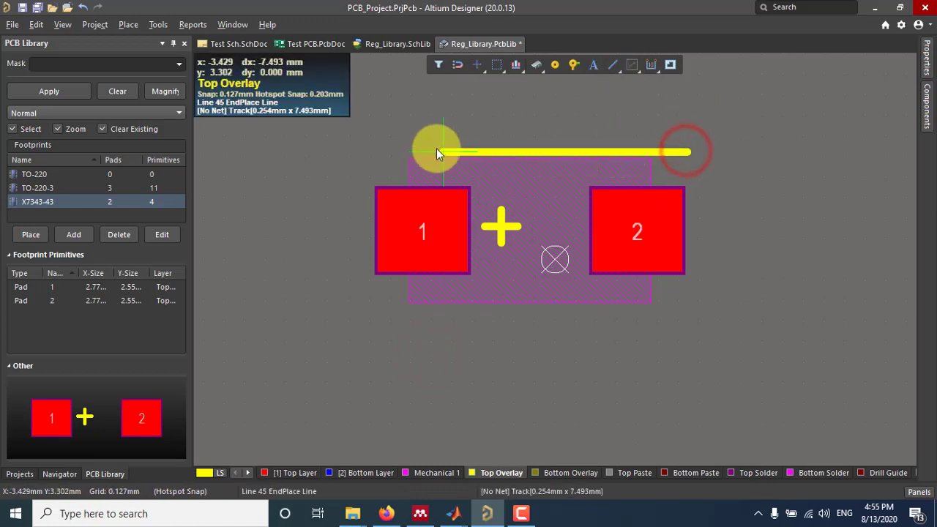
pyautogui.click(380, 150)
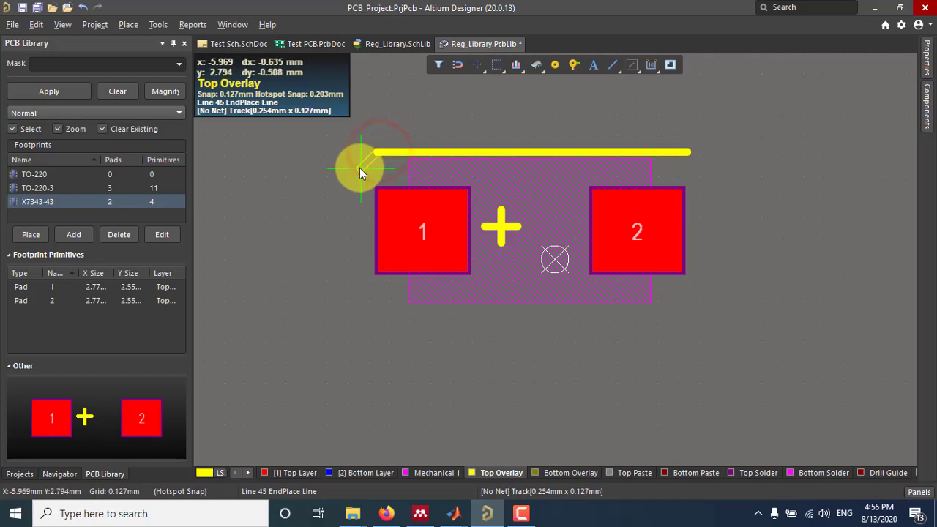
pyautogui.click(353, 175)
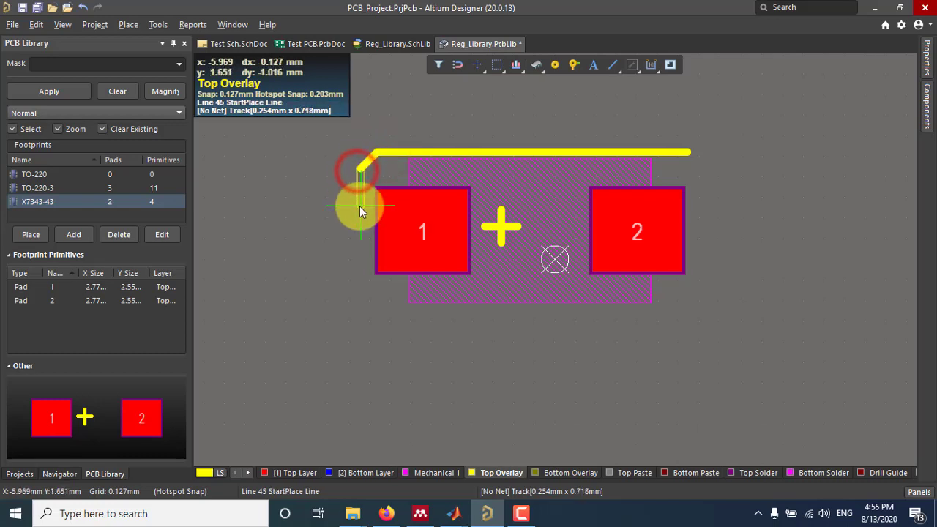
pyautogui.click(352, 274)
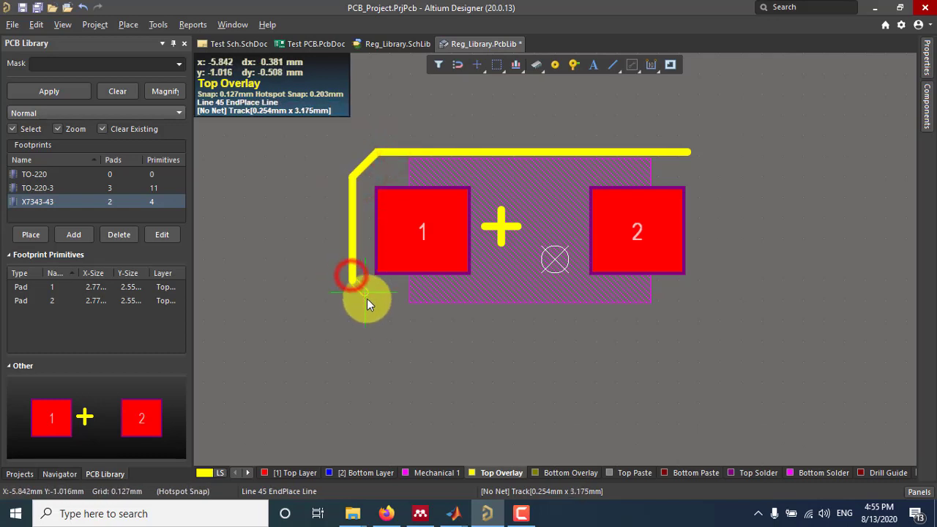
pyautogui.click(379, 314)
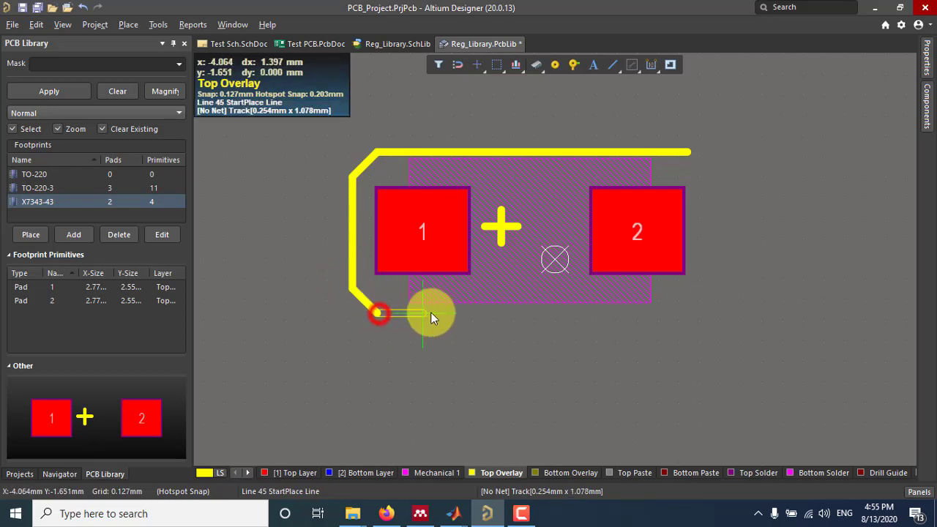
pyautogui.click(691, 314)
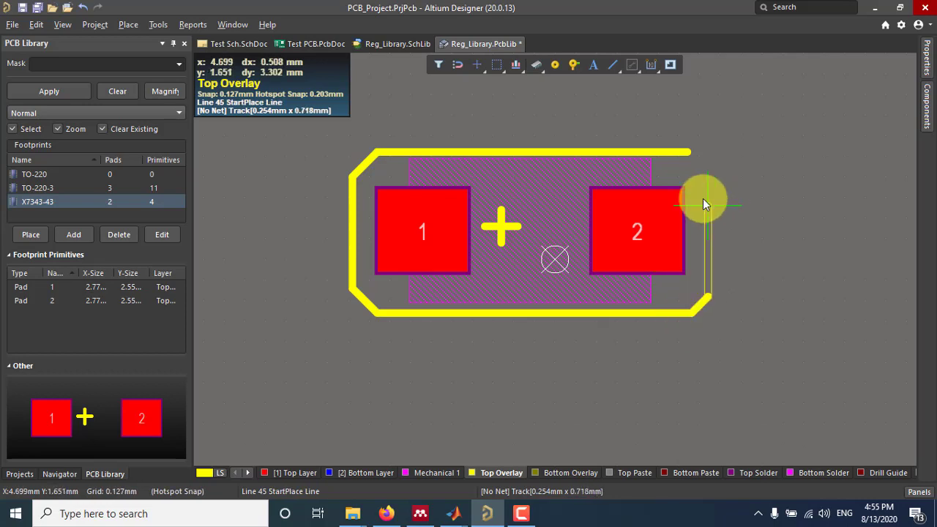
pyautogui.click(691, 154)
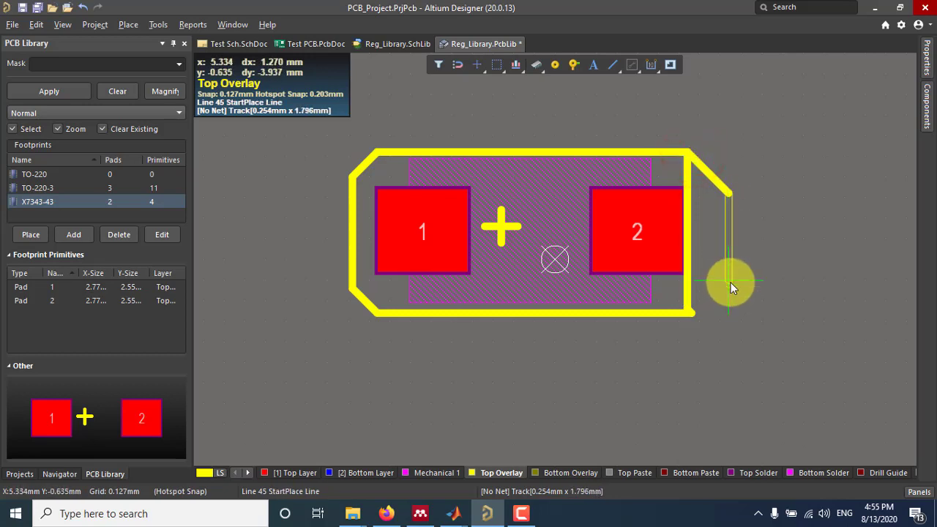
pyautogui.rightClick(731, 283)
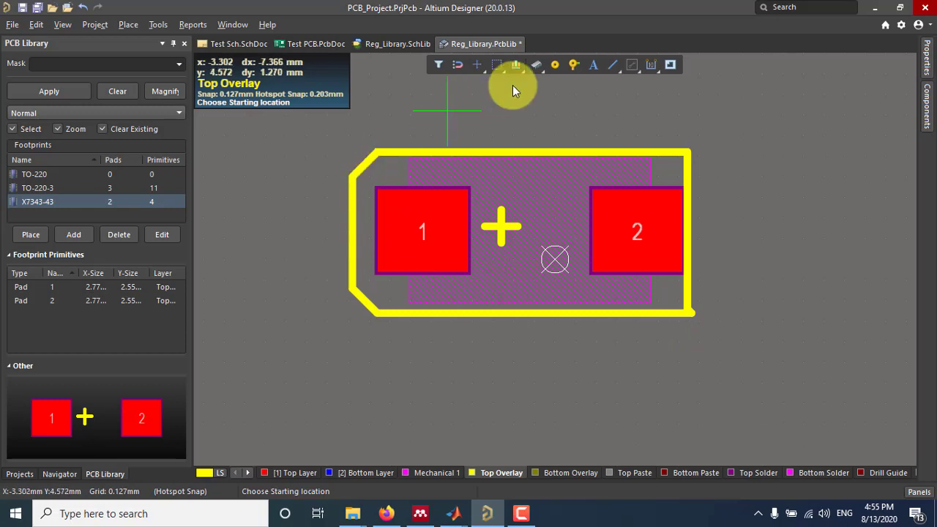
# Draw a second vertical Top Overlay line joining the two chamfered corners beside pad 1, parallel to the outline's end.
pyautogui.click(611, 67)
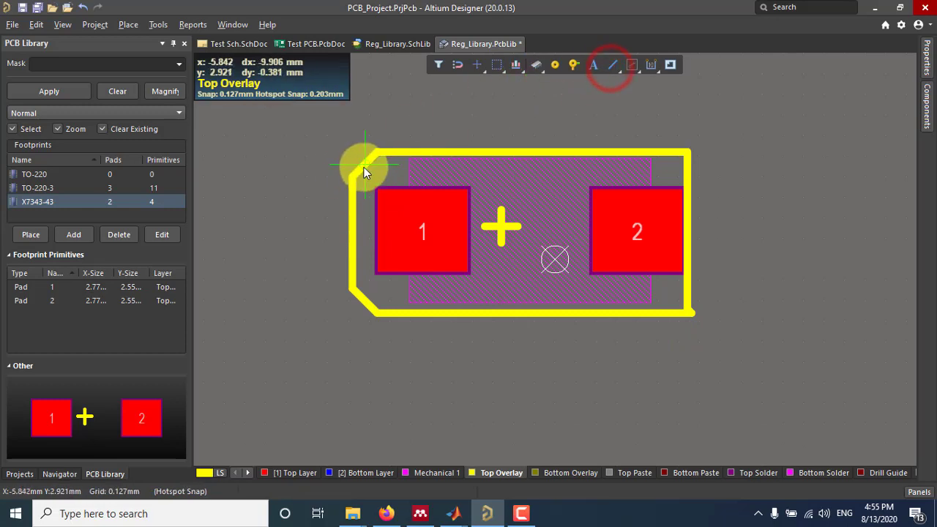
pyautogui.click(366, 165)
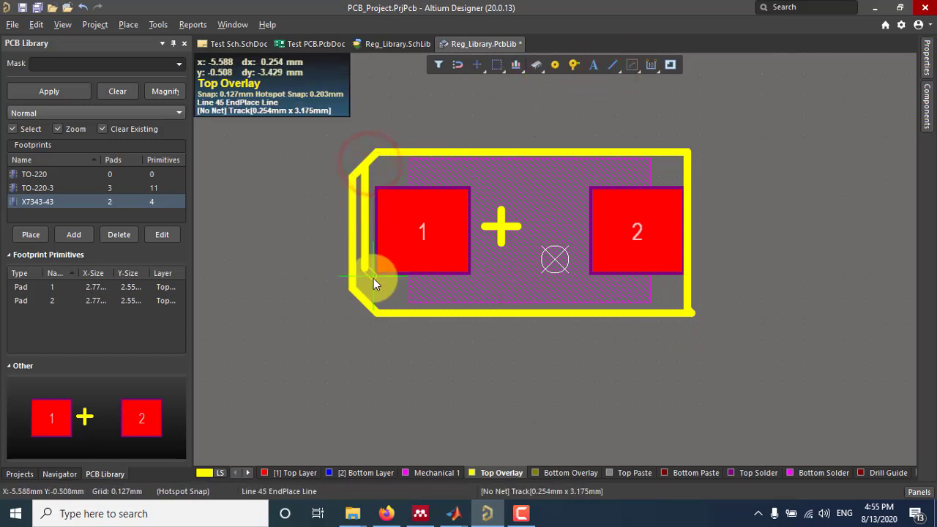
pyautogui.click(365, 298)
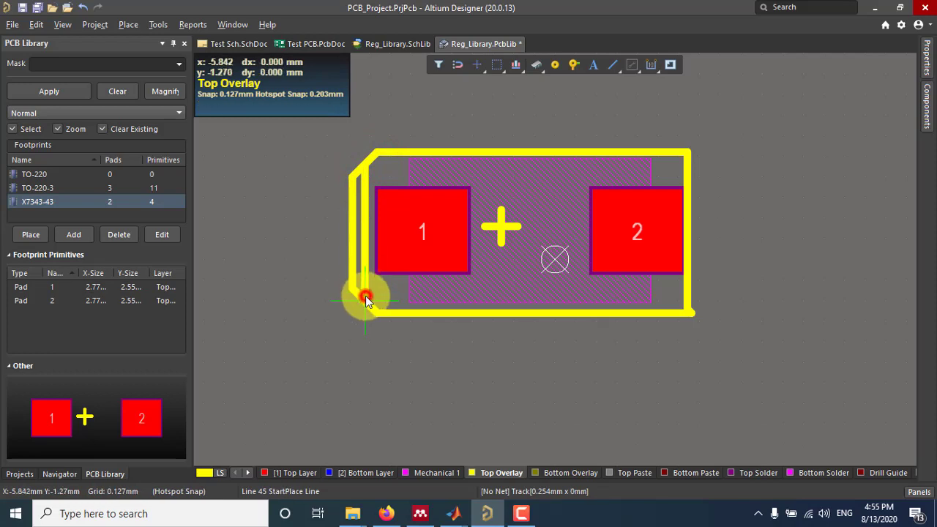
pyautogui.rightClick(366, 296)
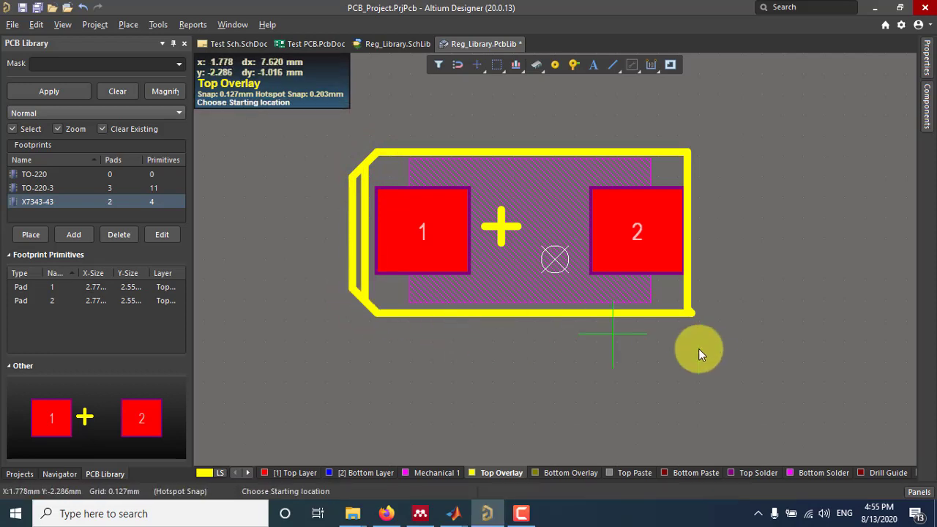
pyautogui.rightClick(666, 337)
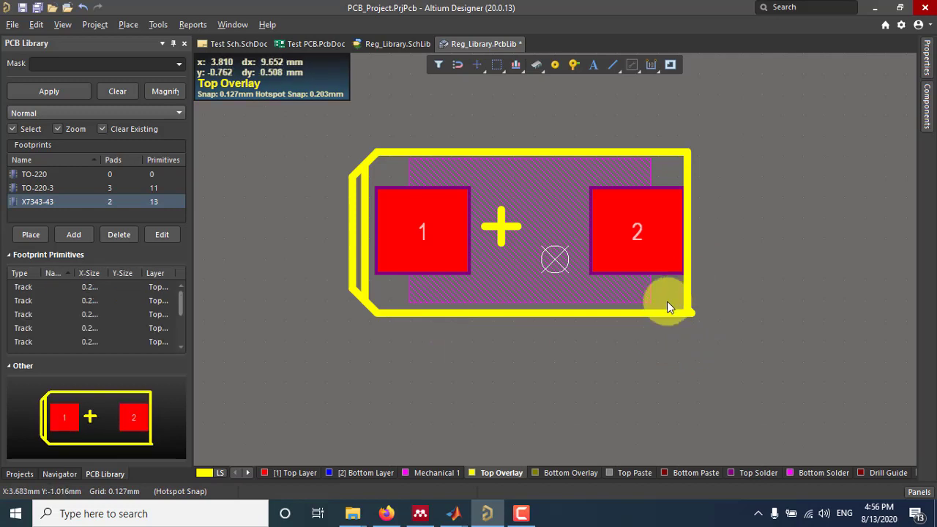
# Trim the outline's overshooting lower line to meet the corner at the pad 2 end, and save Reg_Library.PcbLib.
pyautogui.click(654, 316)
pyautogui.moveTo(691, 313); pyautogui.dragTo(685, 313)
pyautogui.click(706, 331)
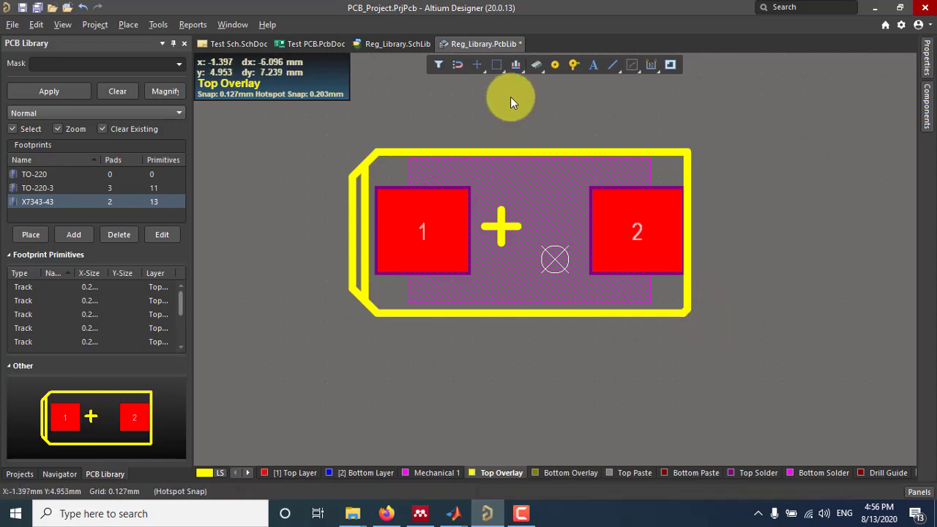
pyautogui.rightClick(475, 48)
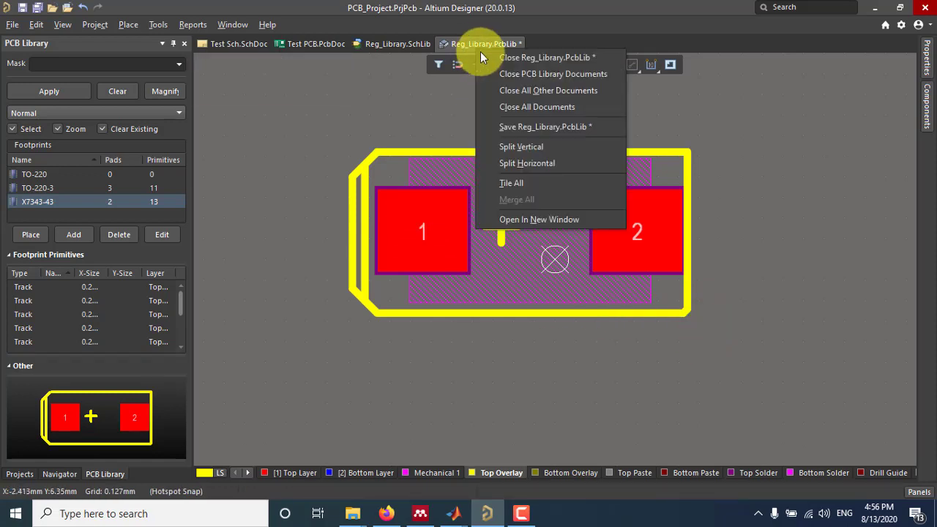
pyautogui.click(523, 124)
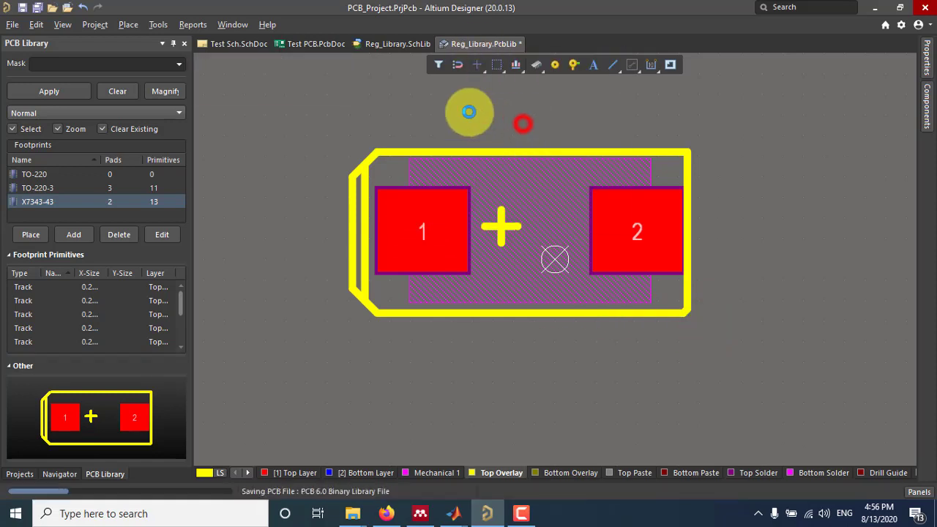
# Assign the X7343-43 footprint from Reg_Library.PcbLib to the Cap_polar symbol, and save Reg_Library.SchLib.
pyautogui.click(388, 44)
pyautogui.click(242, 472)
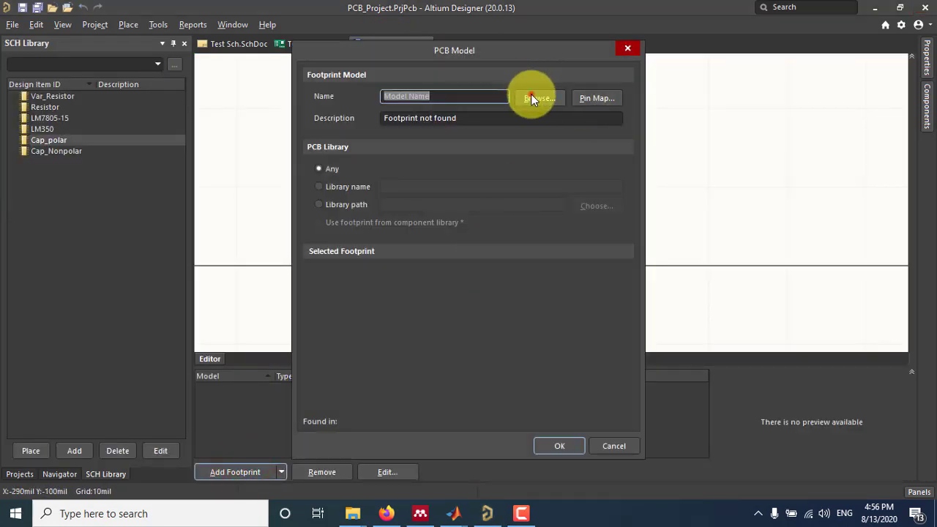
pyautogui.click(535, 98)
pyautogui.click(358, 220)
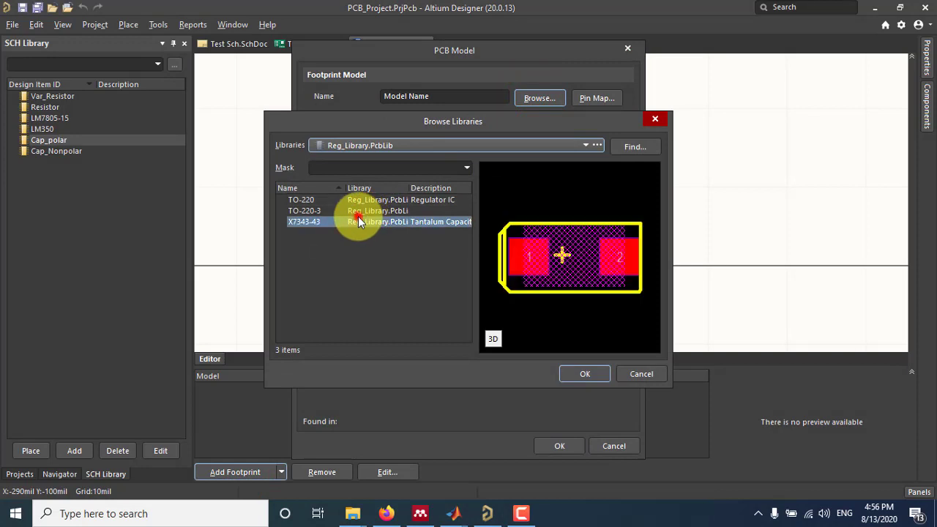
pyautogui.click(574, 372)
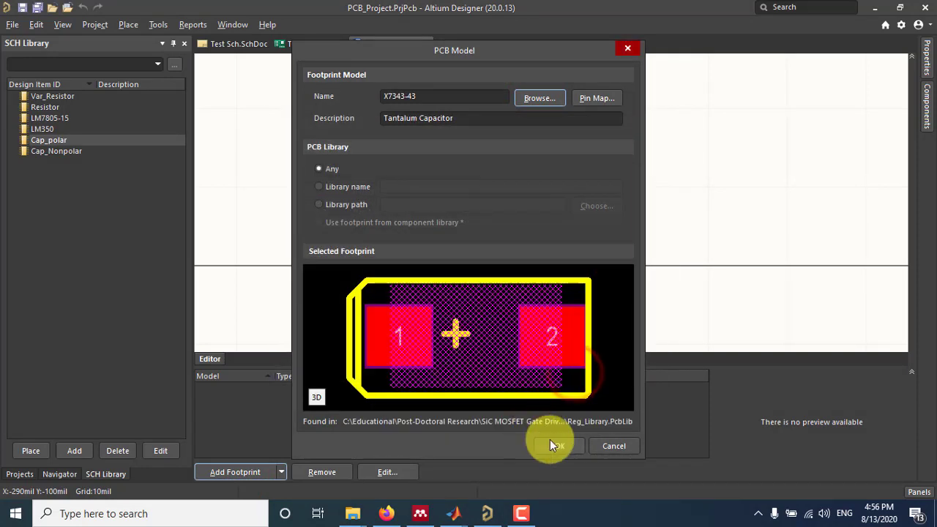
pyautogui.click(551, 440)
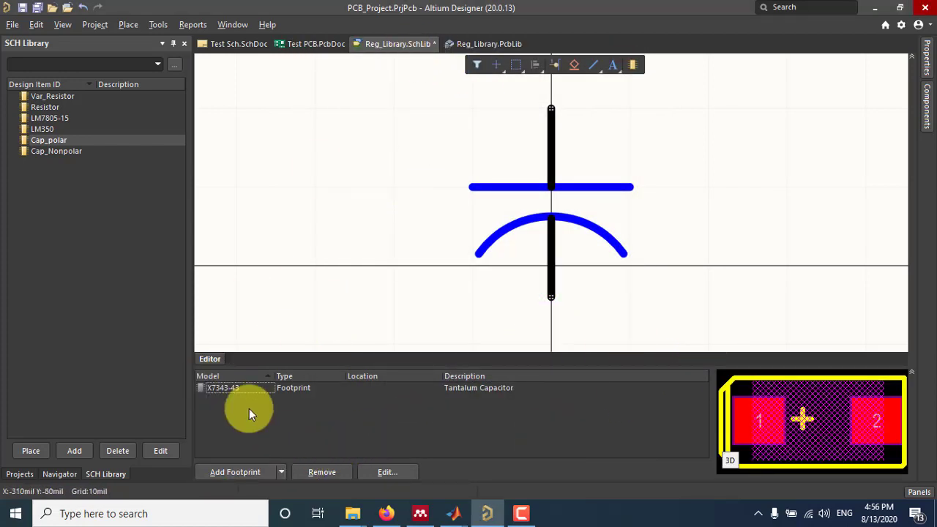
pyautogui.rightClick(406, 46)
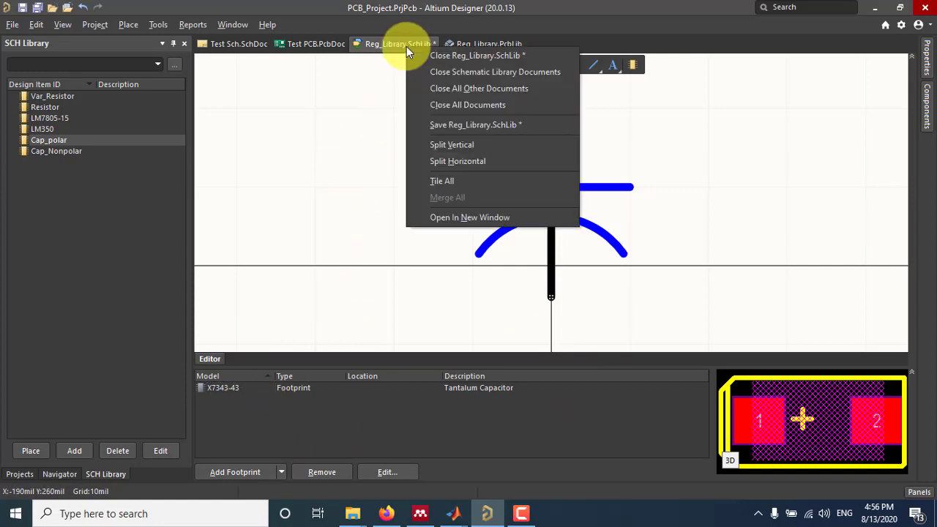
pyautogui.click(453, 130)
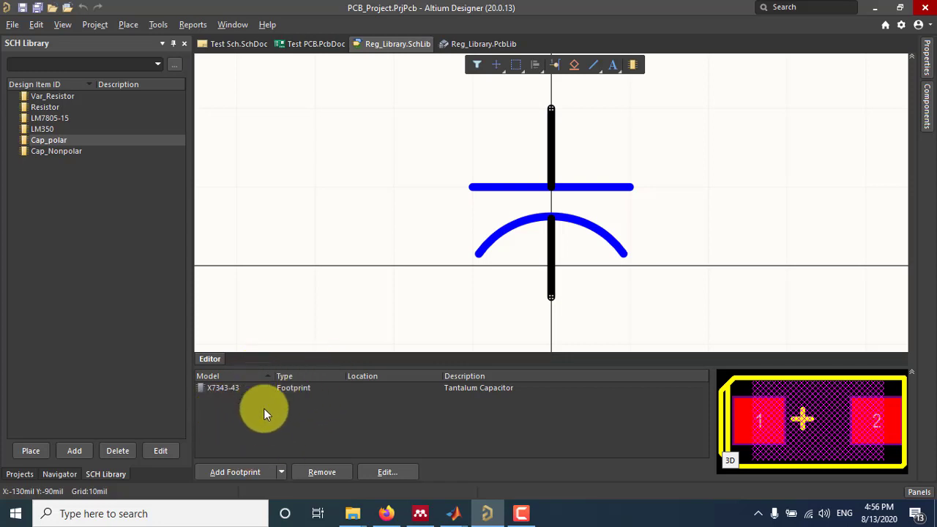
# Switch to the Reg_Library.PcbLib footprint library.
pyautogui.click(469, 49)
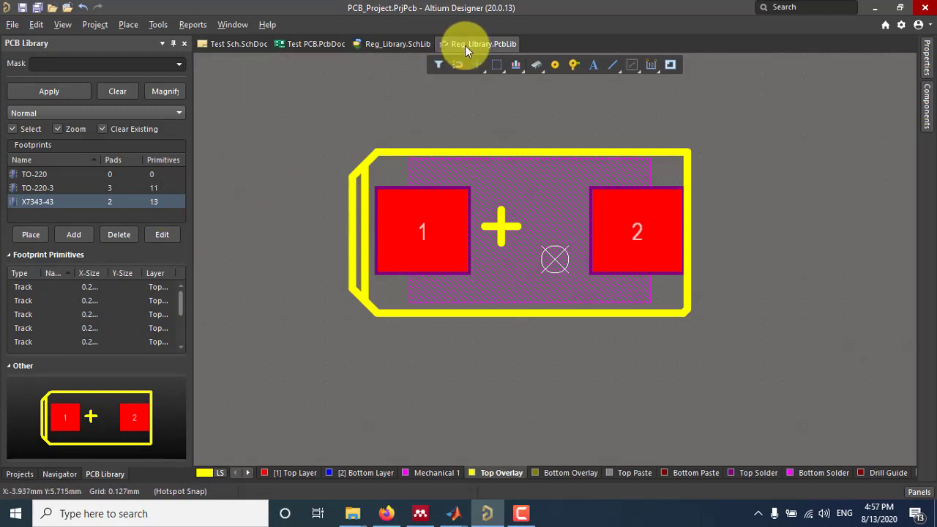
pyautogui.click(76, 231)
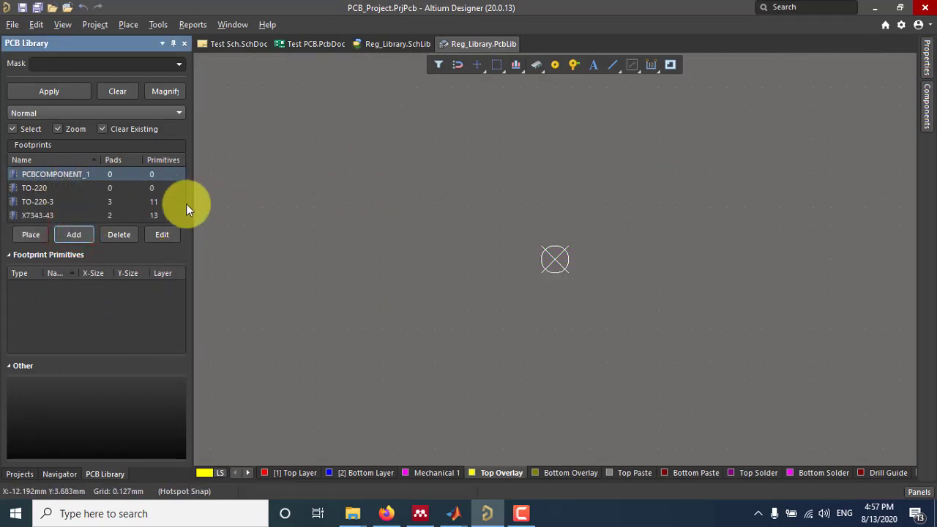
pyautogui.click(111, 233)
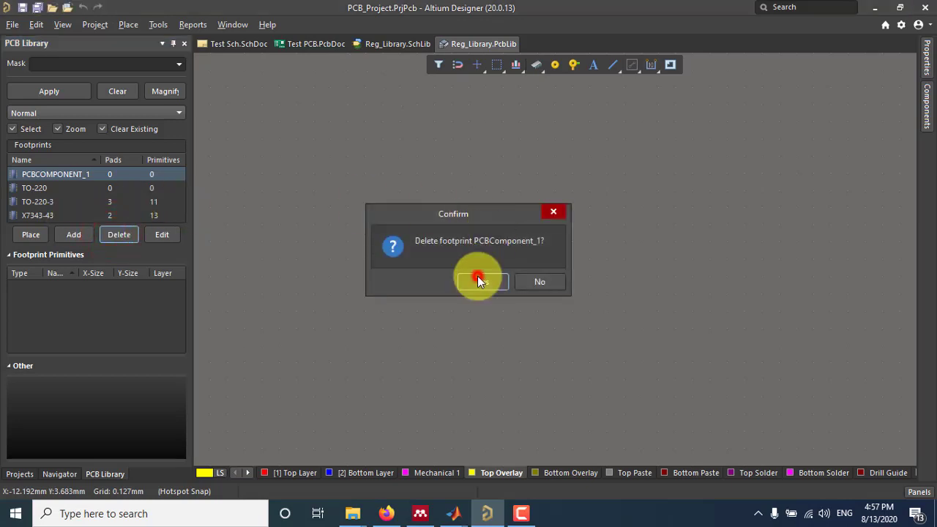
pyautogui.click(477, 282)
# Start the IPC Compliant Footprint Wizard and proceed to the component type selection.
pyautogui.click(159, 24)
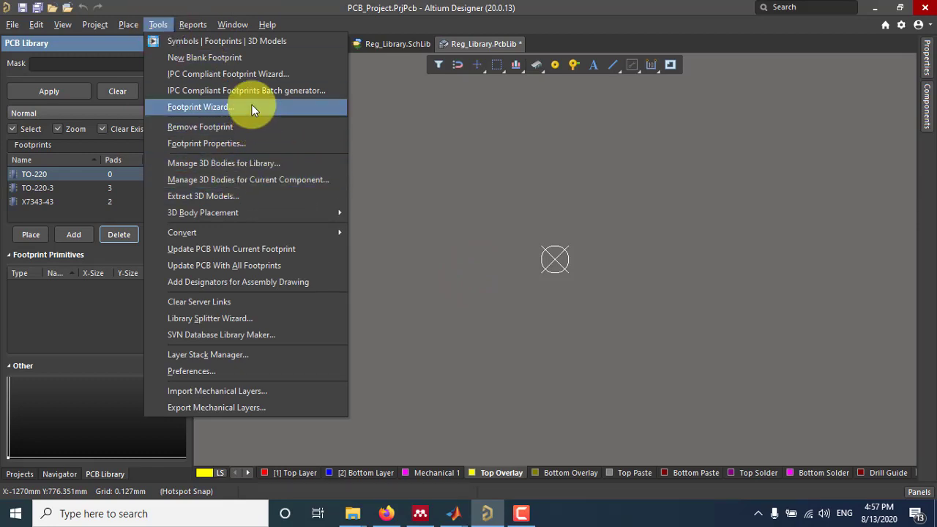
pyautogui.click(270, 79)
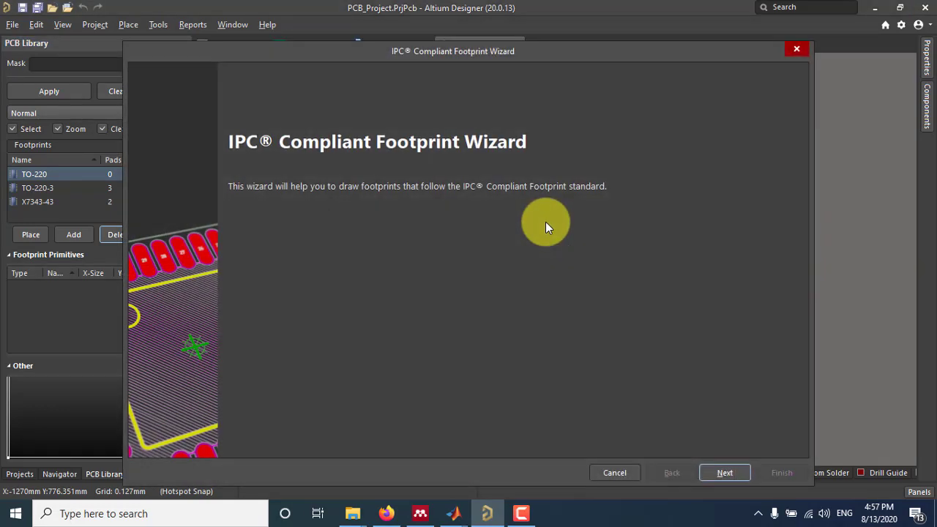
pyautogui.click(719, 475)
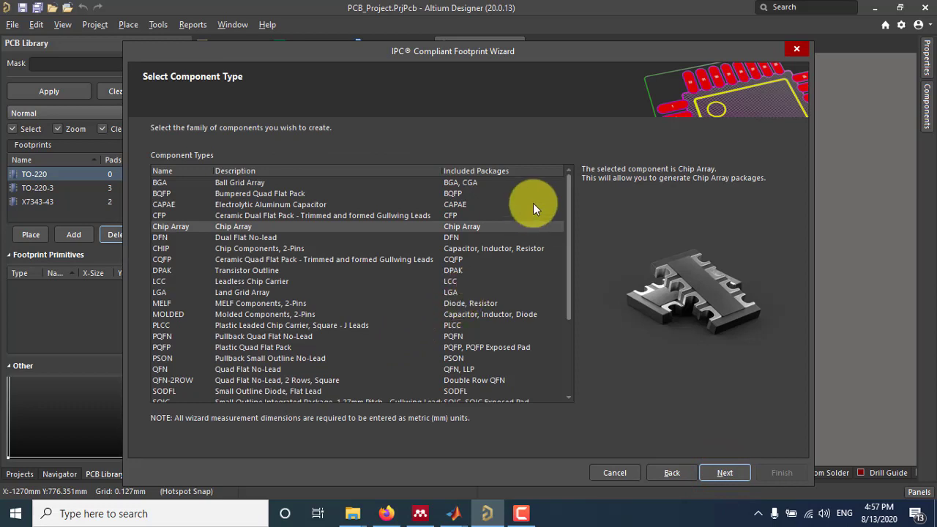
# Choose the CHIP family (Chip Components, 2-Pins) as the component type and proceed to the package dimensions.
pyautogui.moveTo(566, 213)
pyautogui.mouseDown()
pyautogui.moveTo(570, 330)
pyautogui.moveTo(570, 214)
pyautogui.mouseUp()
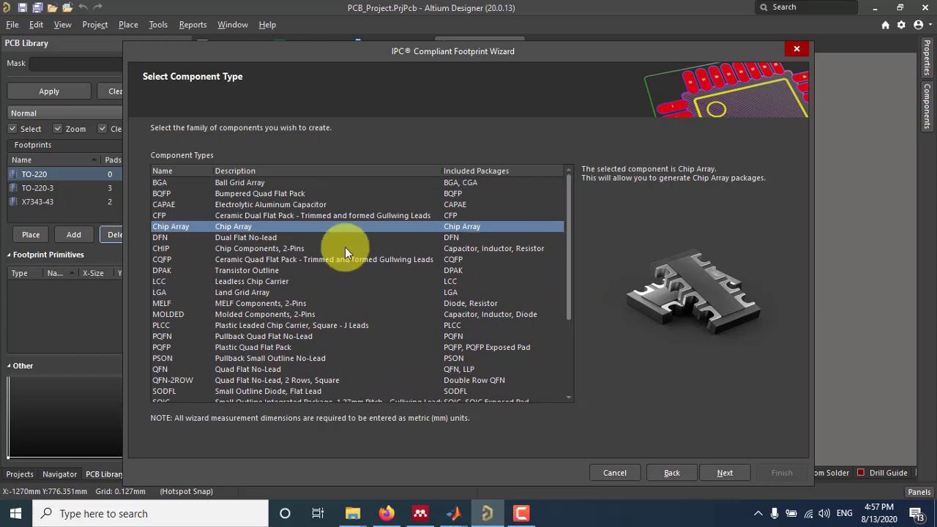
pyautogui.click(289, 214)
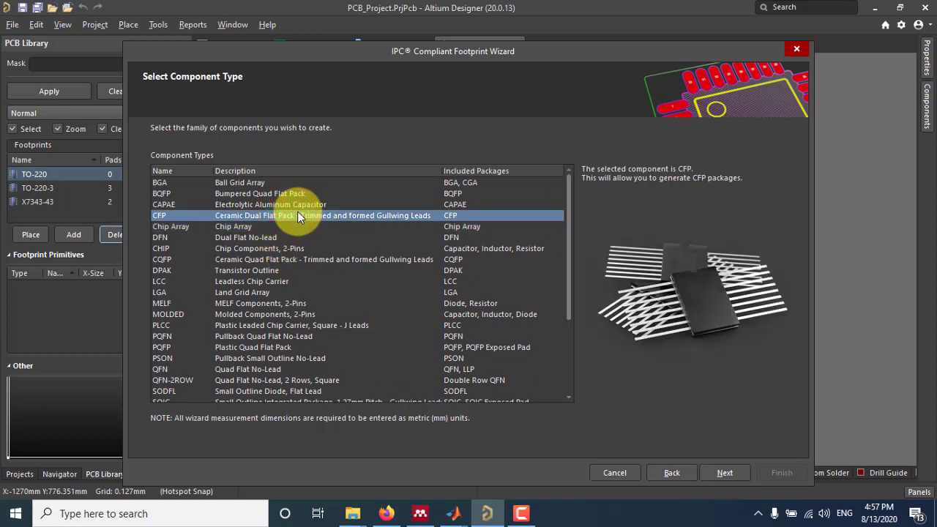
pyautogui.press('Up')
pyautogui.press('Up')
pyautogui.press('Up')
pyautogui.press('Down')
pyautogui.press('Down')
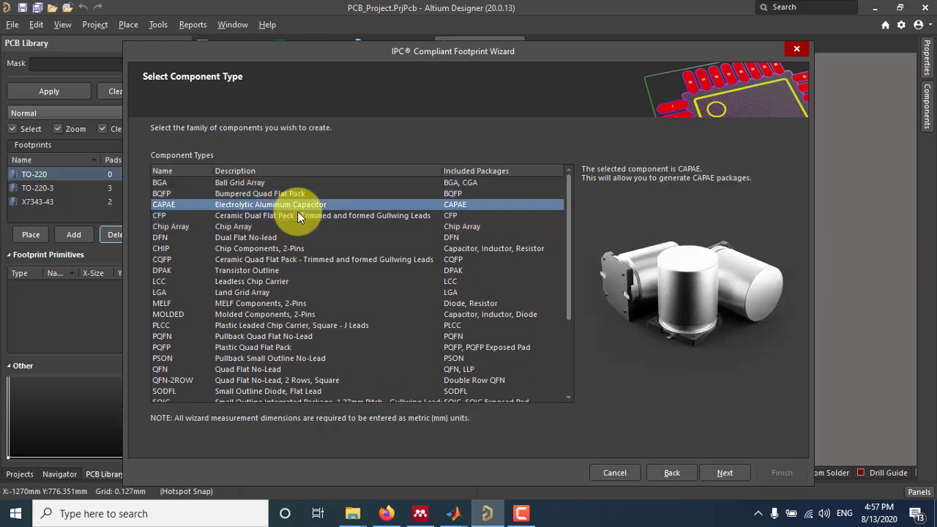
pyautogui.click(274, 248)
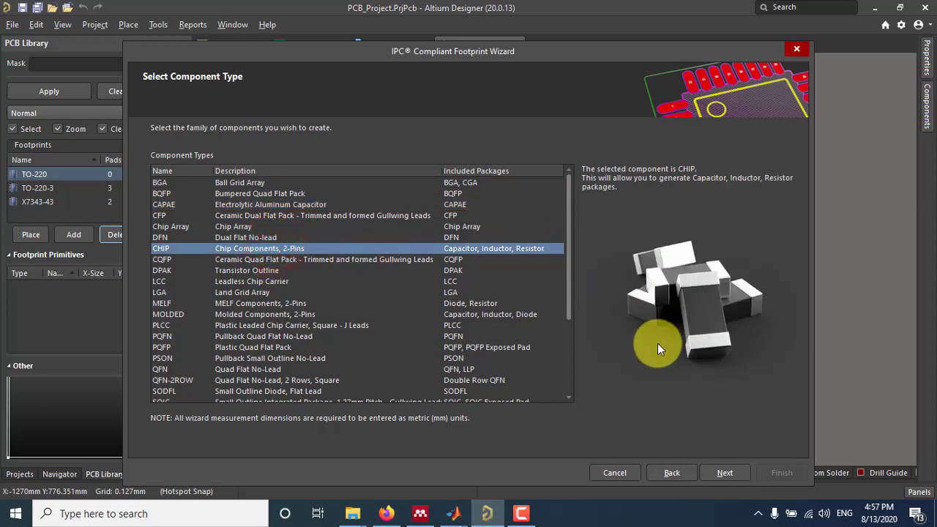
pyautogui.click(710, 474)
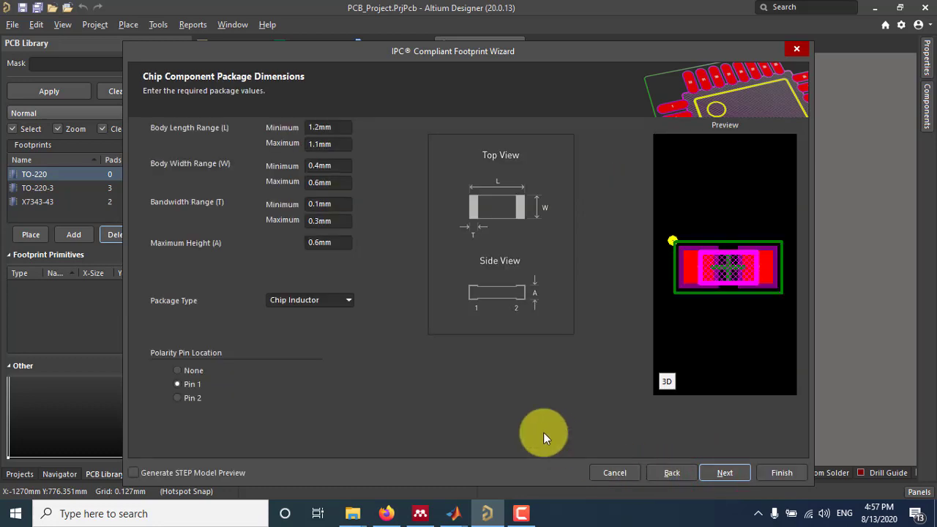
# Examine the chip resistor body and solder pad dimension tables in Firefox's mcx0x0xpro.pdf datasheet, and return to the Altium Designer footprint wizard.
pyautogui.click(388, 513)
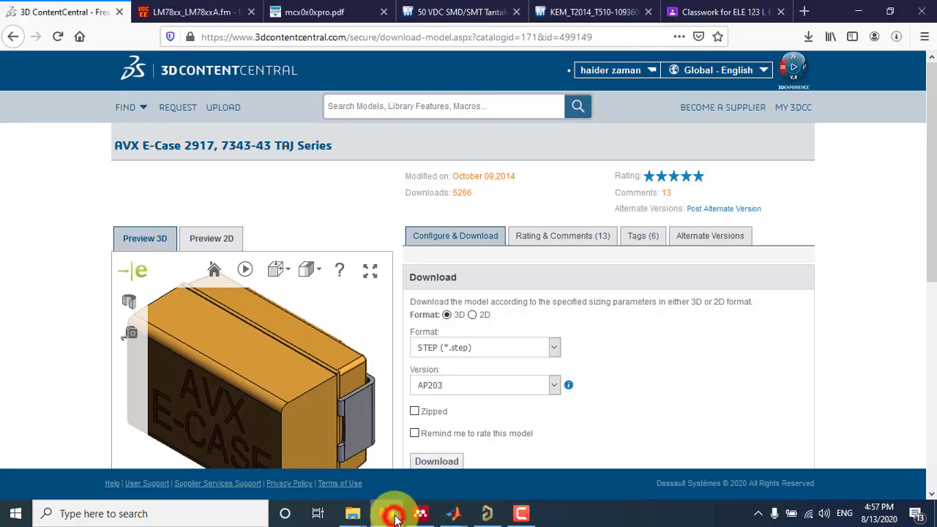
pyautogui.click(338, 10)
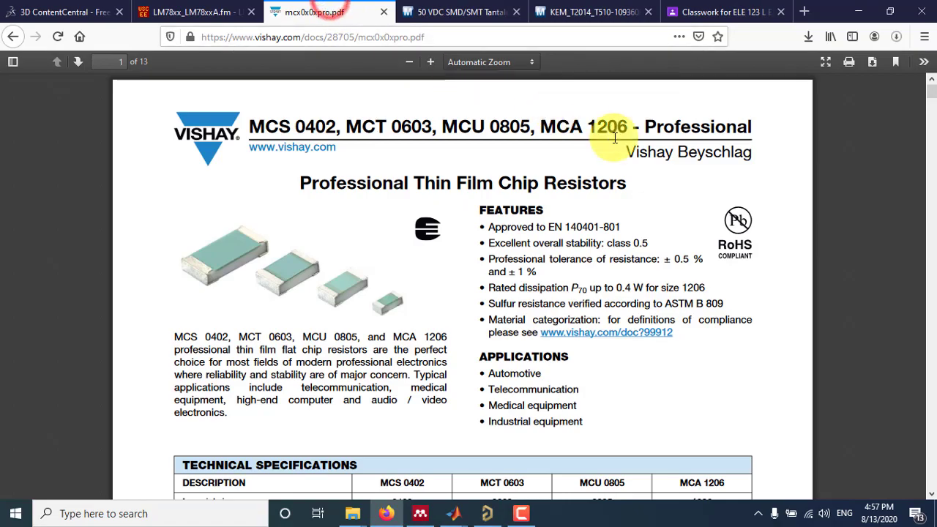
pyautogui.moveTo(930, 90); pyautogui.dragTo(931, 407)
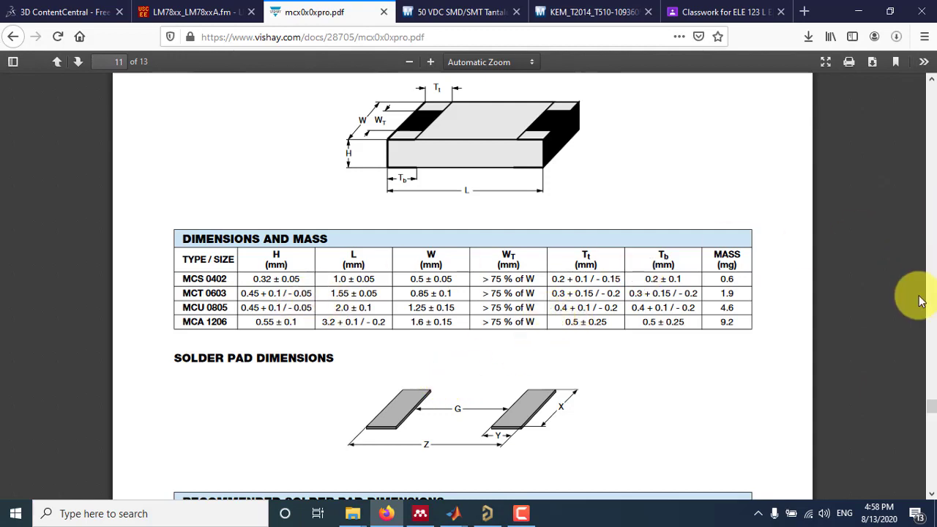
pyautogui.moveTo(931, 410)
pyautogui.mouseDown()
pyautogui.moveTo(931, 431)
pyautogui.moveTo(933, 411)
pyautogui.mouseUp()
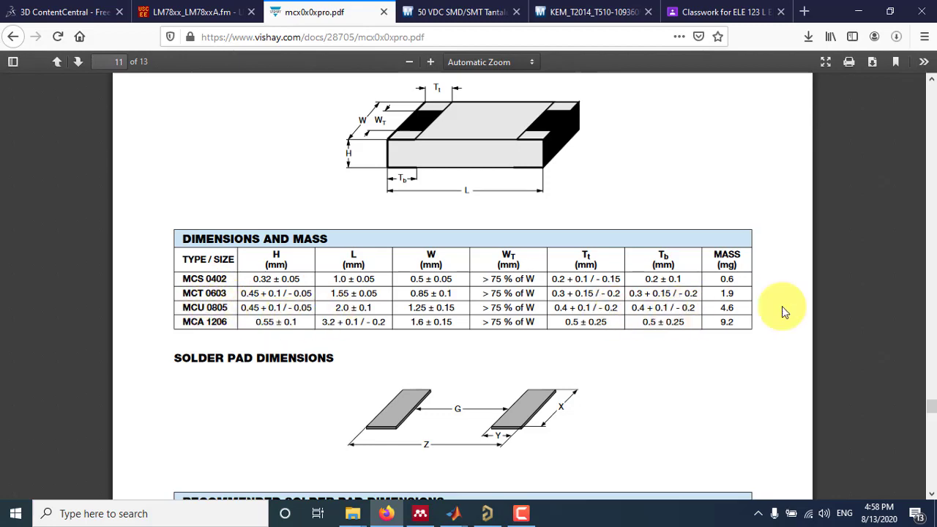
pyautogui.click(931, 496)
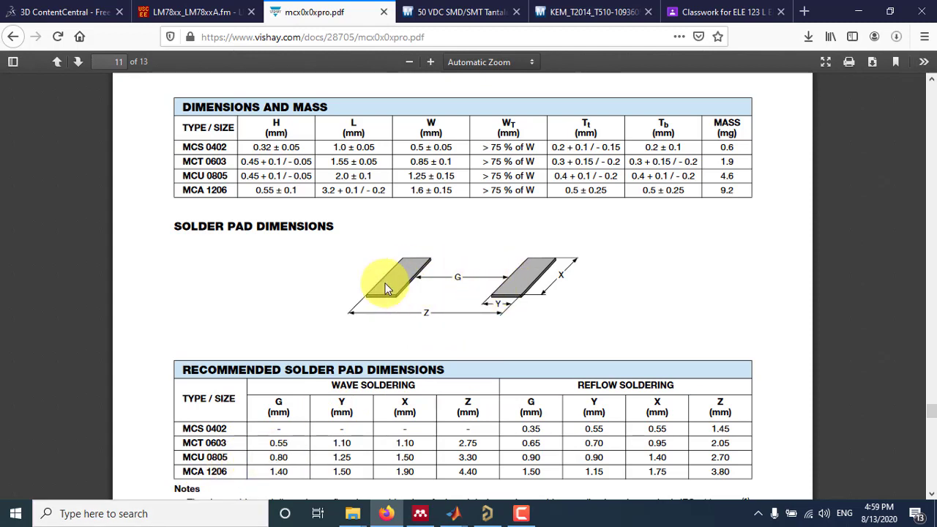
pyautogui.click(271, 459)
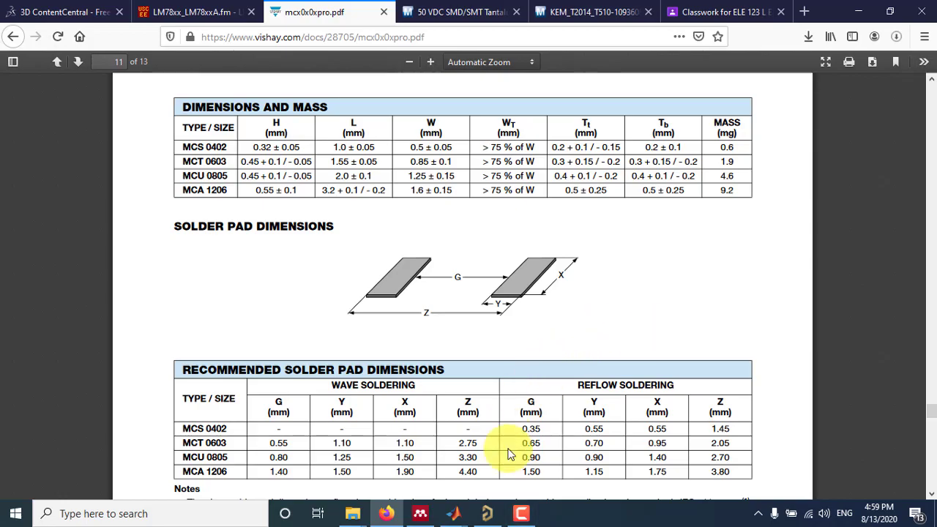
pyautogui.click(489, 515)
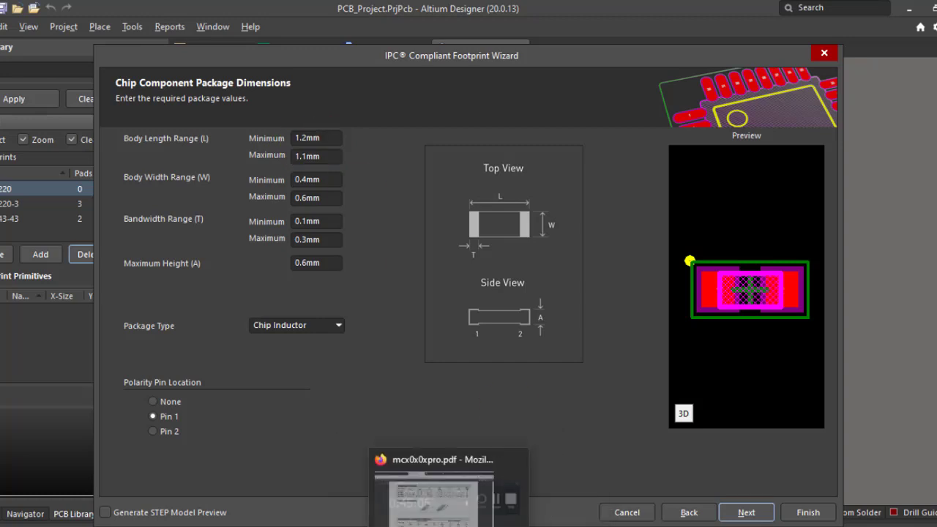
pyautogui.click(434, 505)
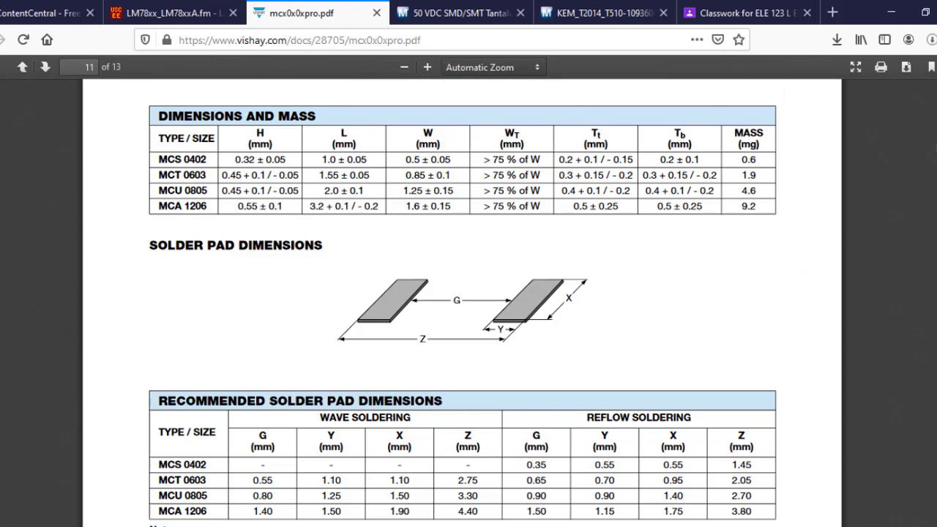
pyautogui.scroll(4, 463, 303)
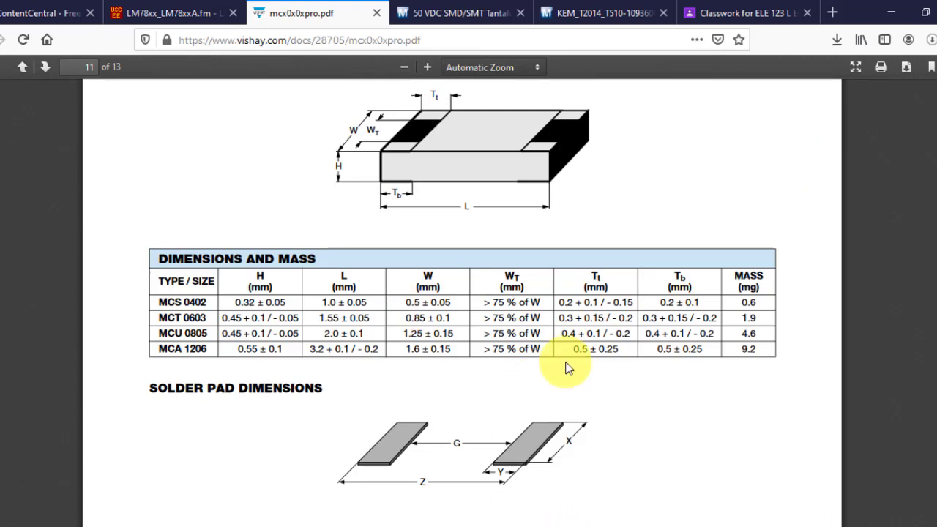
pyautogui.click(487, 524)
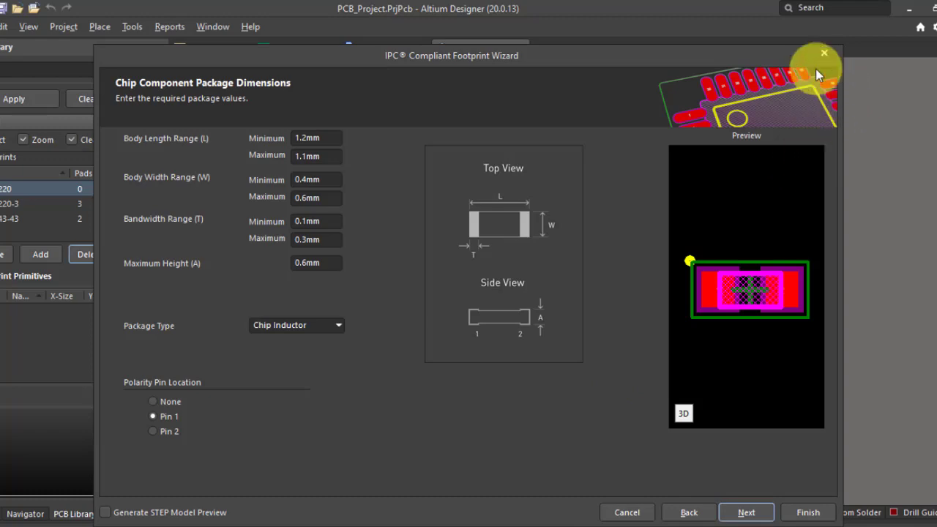
pyautogui.hotkey('alt', 'Tab')
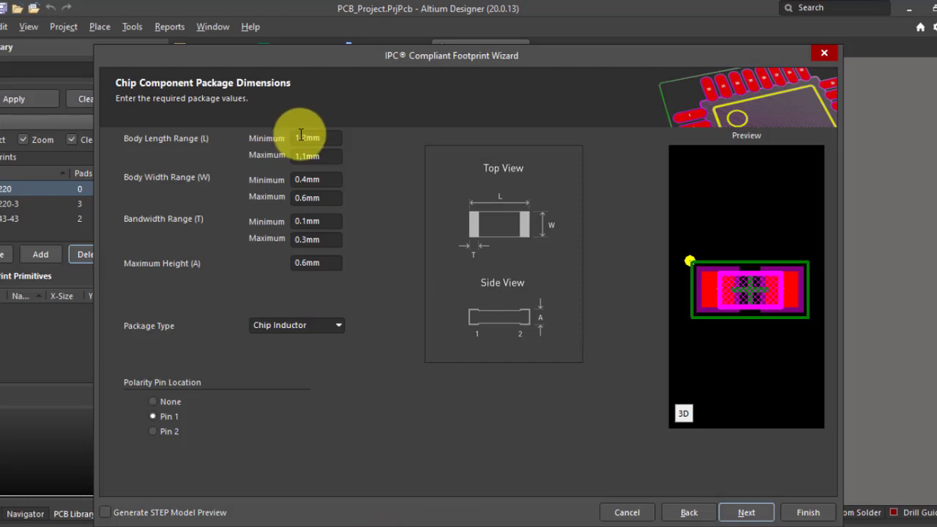
# Set the minimum body length of the chip package to 2.1 mm.
pyautogui.click(306, 138)
pyautogui.hotkey('shift', 'Left')
pyautogui.hotkey('shift', 'Left')
pyautogui.hotkey('shift', 'Left')
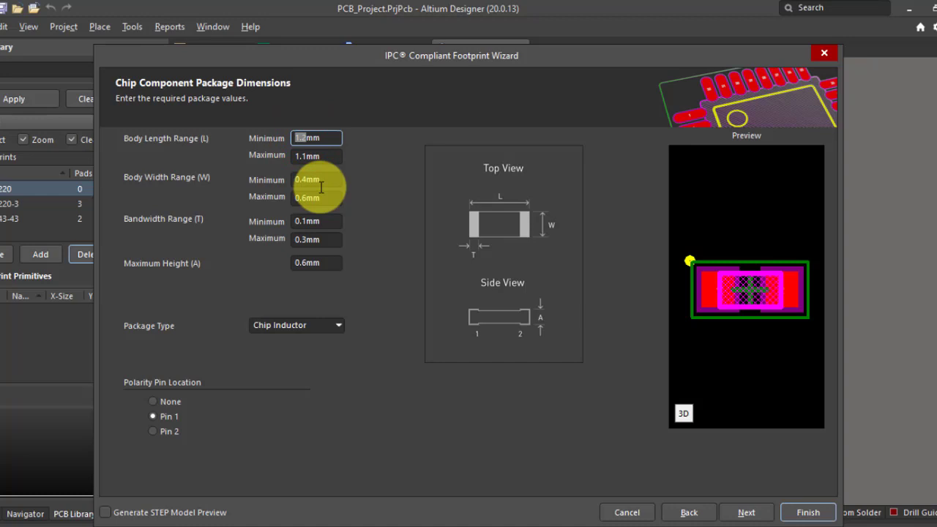
pyautogui.write('2.1')
pyautogui.press('Tab')
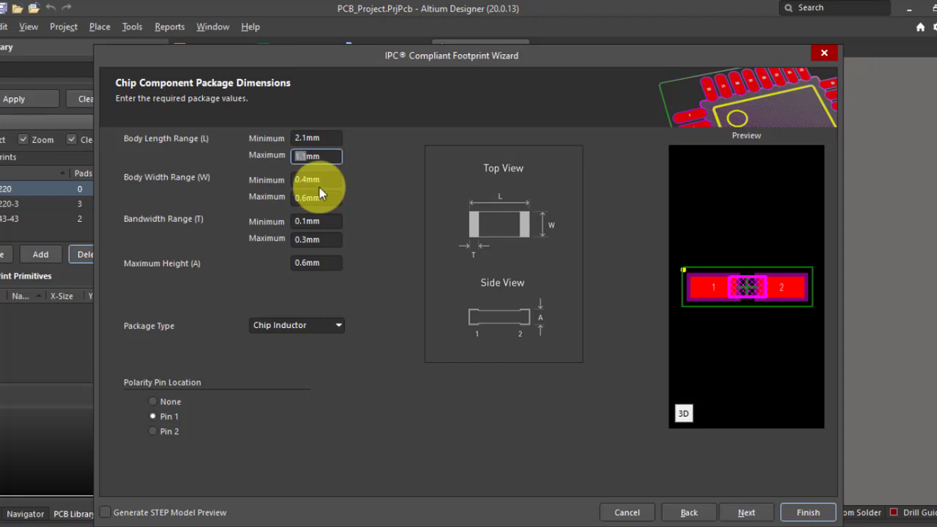
# Set the body length range to a minimum of 1.9 mm and a maximum of 2.1 mm.
pyautogui.click(305, 139)
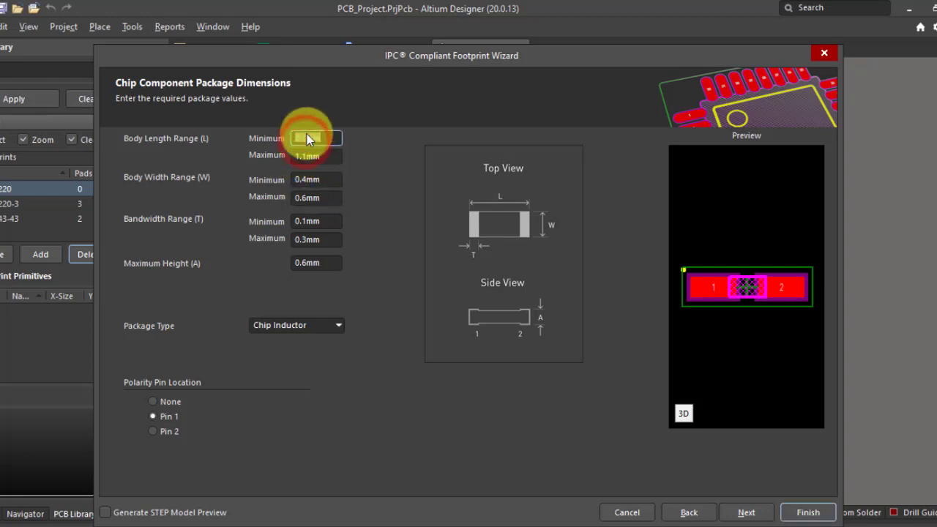
pyautogui.write('1.9mm')
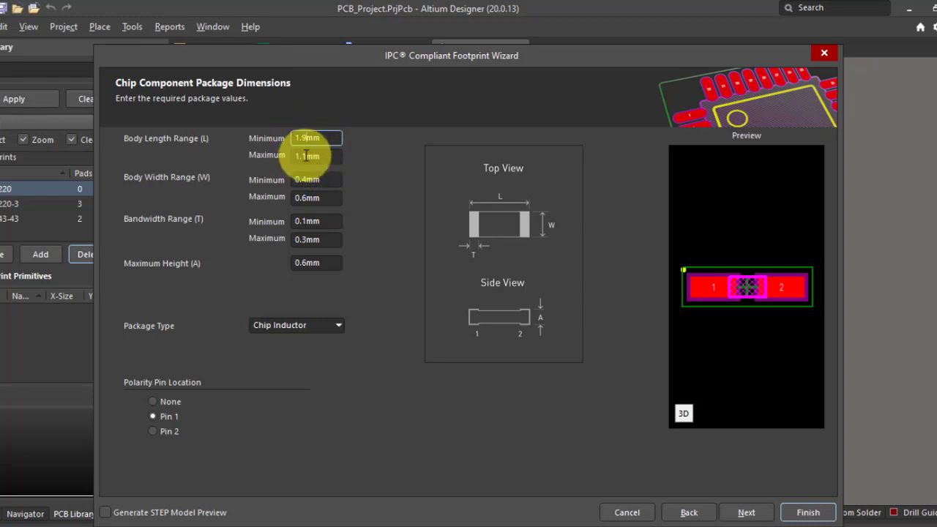
pyautogui.click(306, 155)
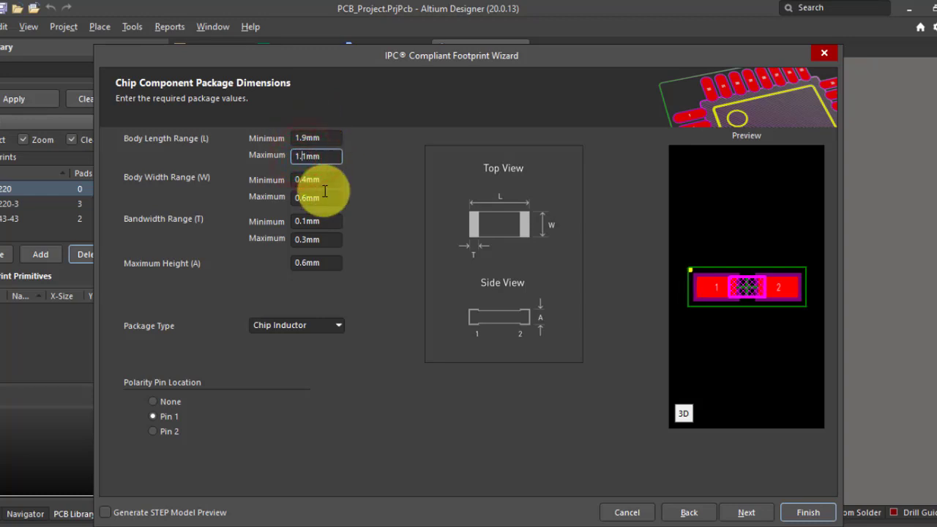
pyautogui.hotkey('shift', 'Left')
pyautogui.write('2')
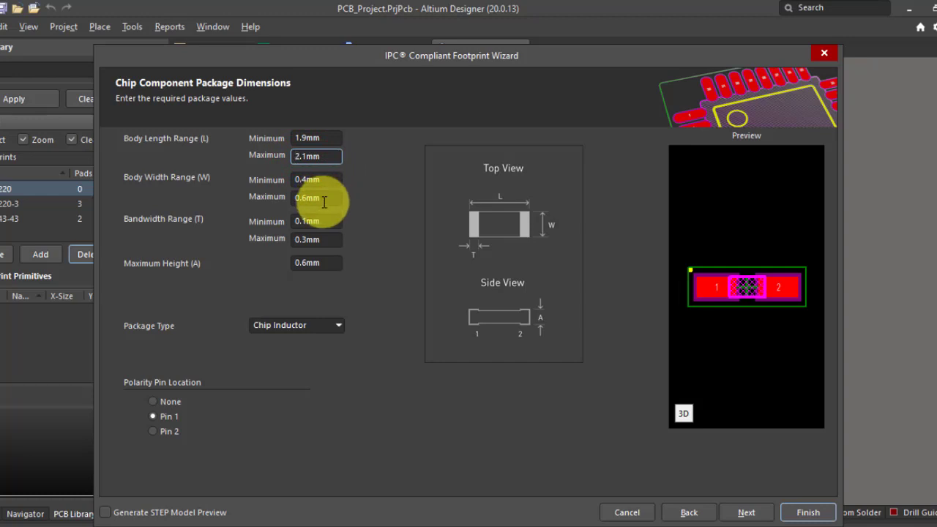
# Check the datasheet's body width and set the body width range to a minimum of 1.1 mm and a maximum of 1.4 mm.
pyautogui.click(328, 183)
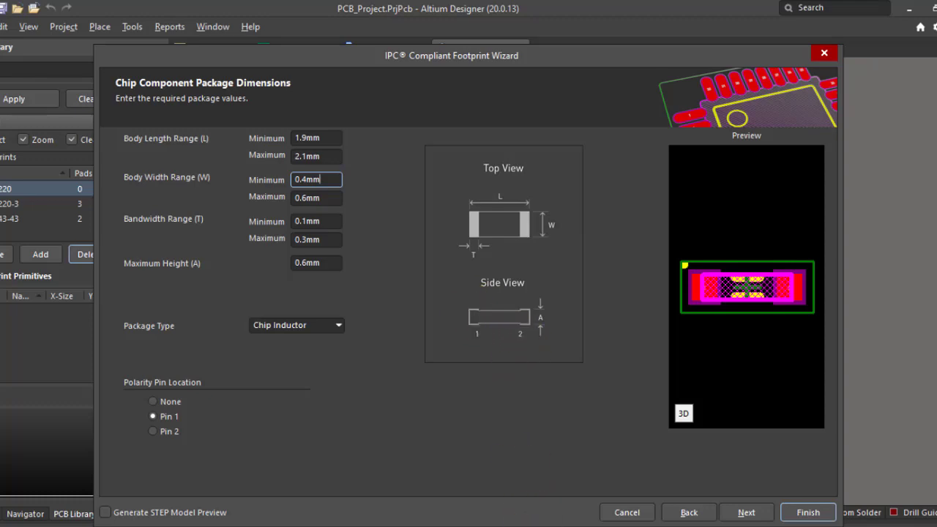
pyautogui.click(542, 525)
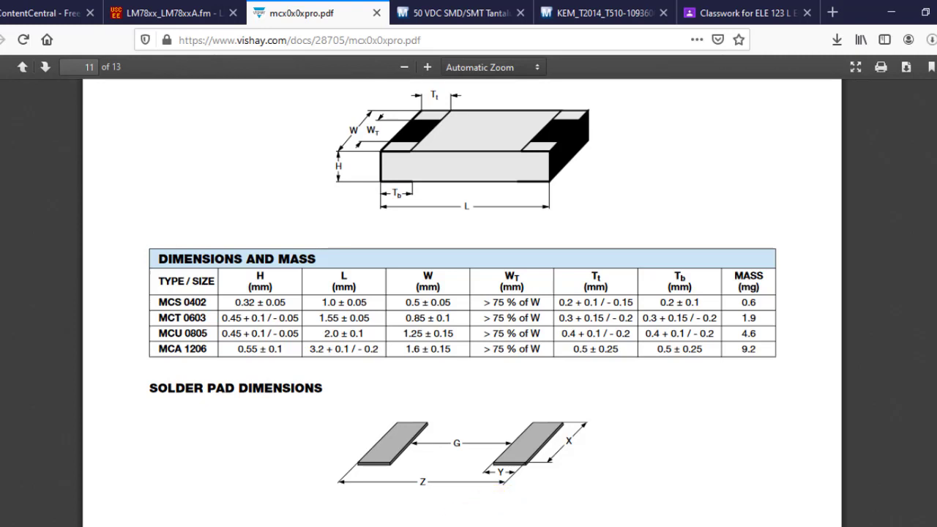
pyautogui.click(502, 526)
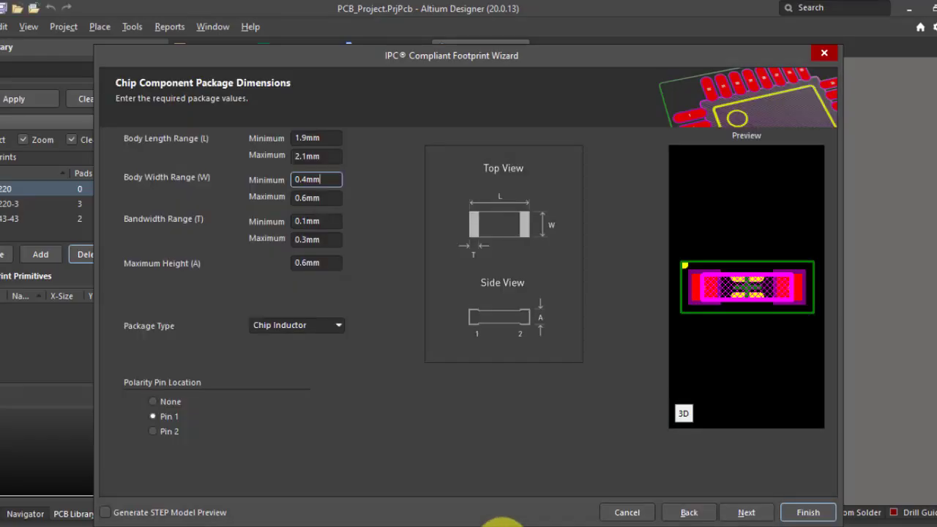
pyautogui.click(305, 195)
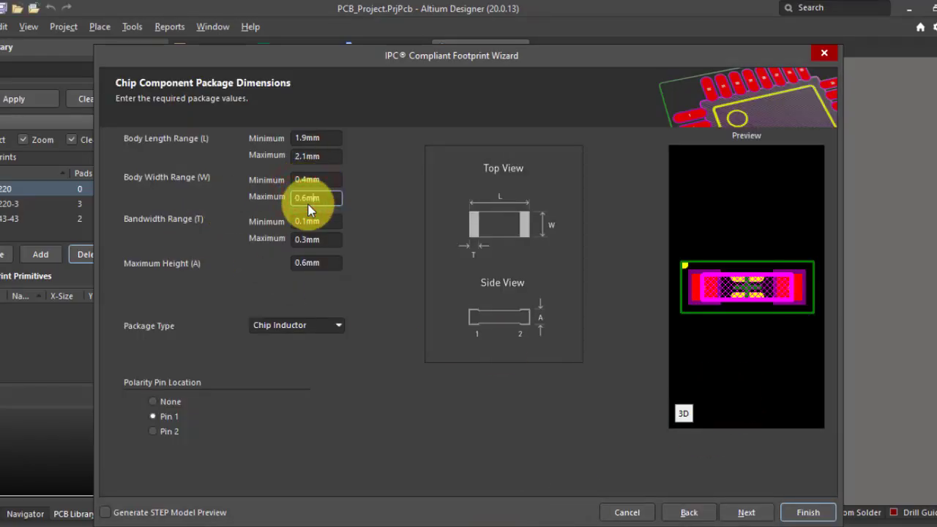
pyautogui.write('1.4')
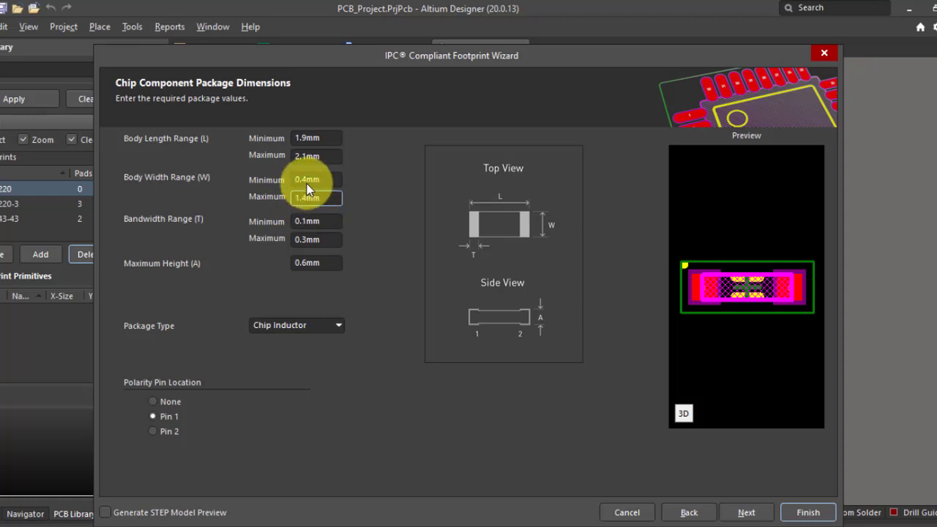
pyautogui.click(307, 182)
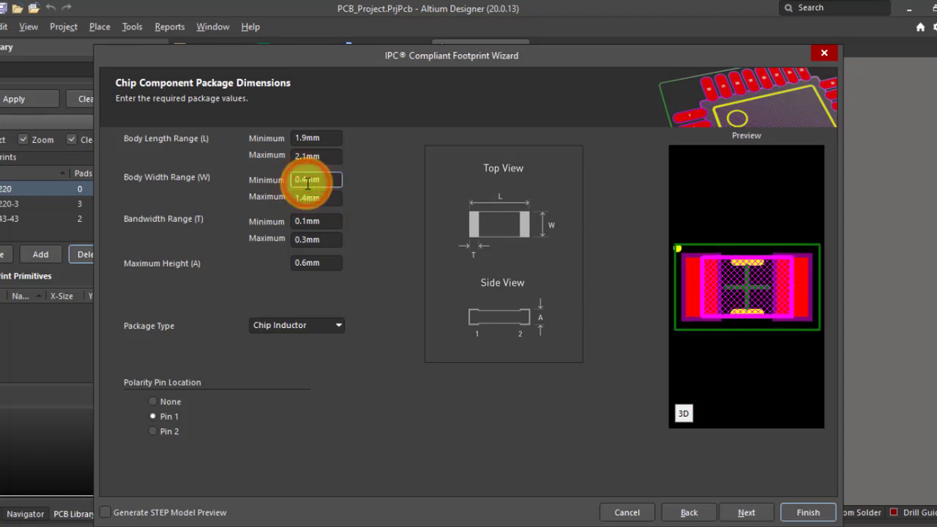
pyautogui.write('1.1')
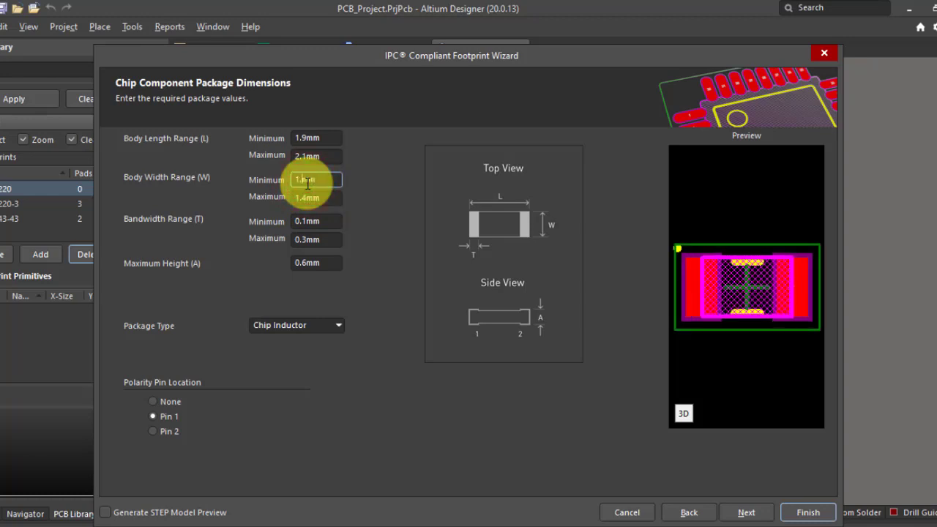
# Check the MCU 0805 termination widths in the Firefox datasheet and set the maximum bandwidth to 0.5 mm in the footprint wizard.
pyautogui.click(318, 219)
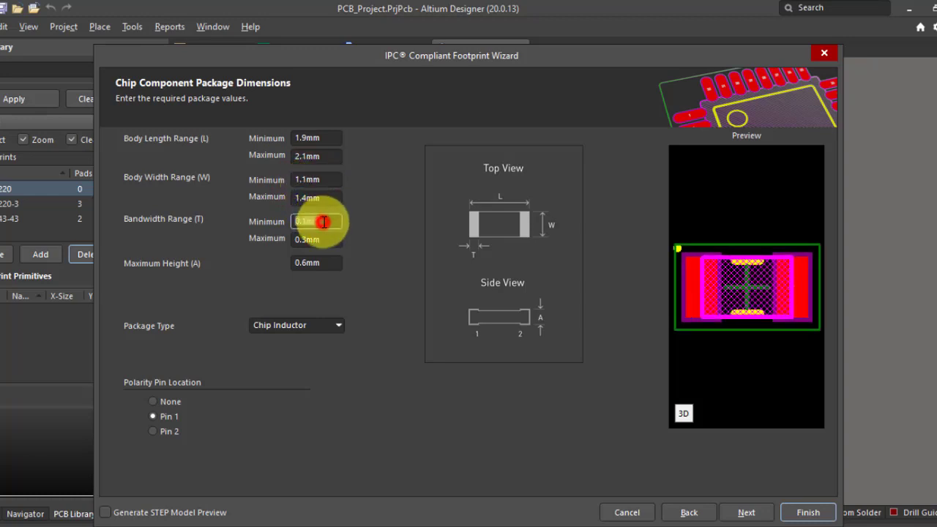
pyautogui.hotkey('alt', 'Tab')
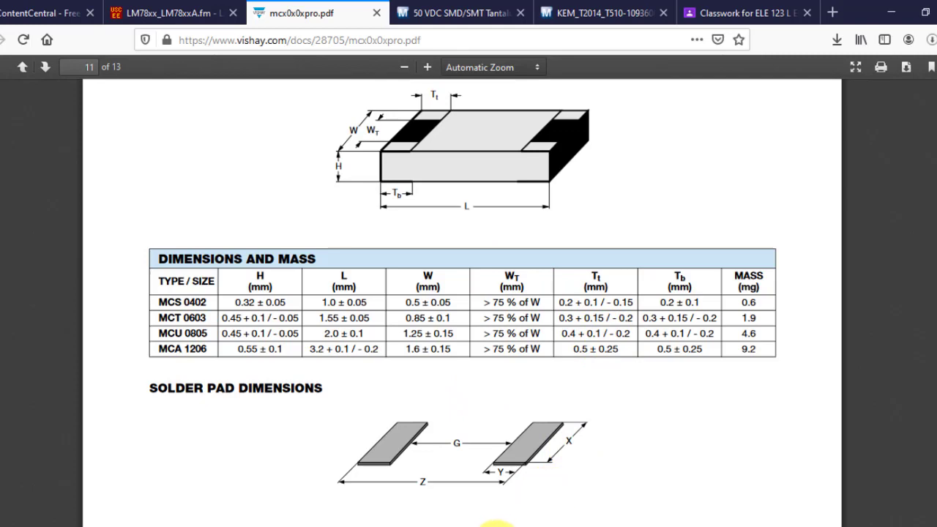
pyautogui.click(497, 525)
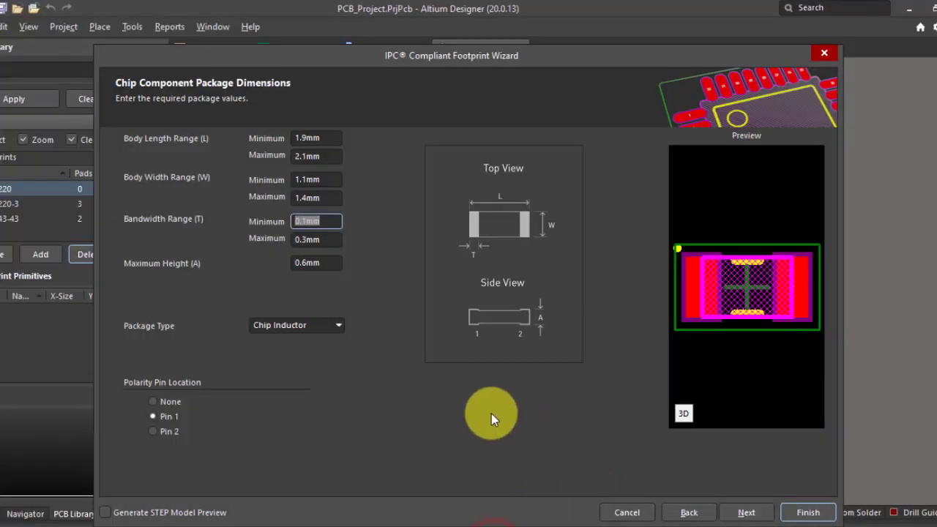
pyautogui.click(306, 240)
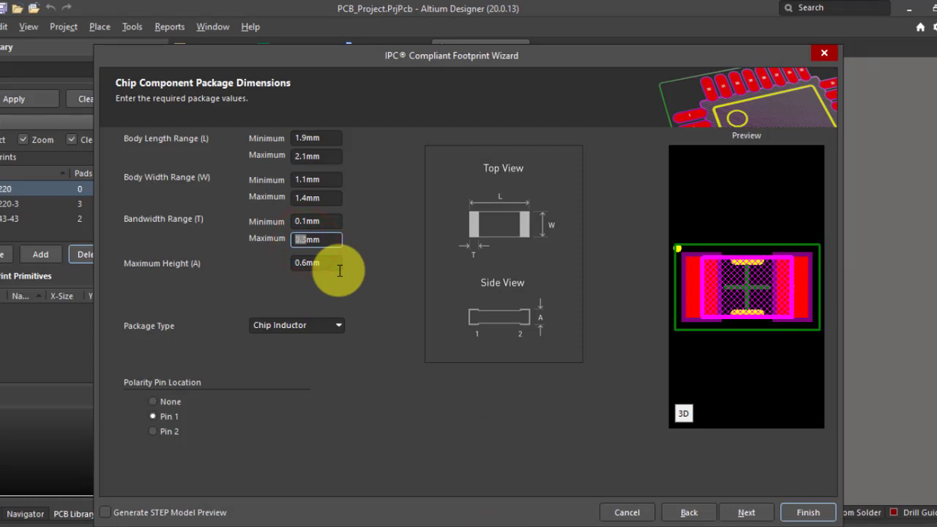
pyautogui.write('5')
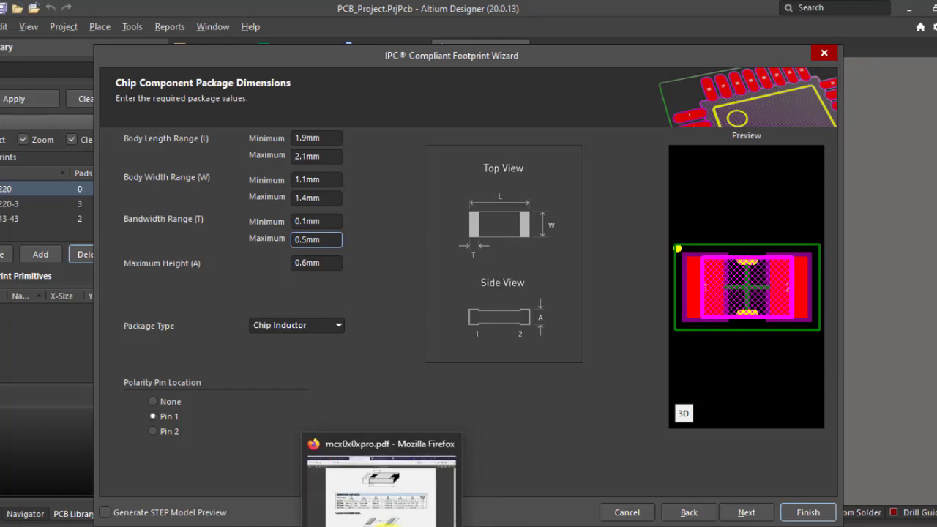
# Recheck the datasheet's termination dimensions and set the minimum bandwidth of the chip package to 0.2 mm.
pyautogui.click(388, 524)
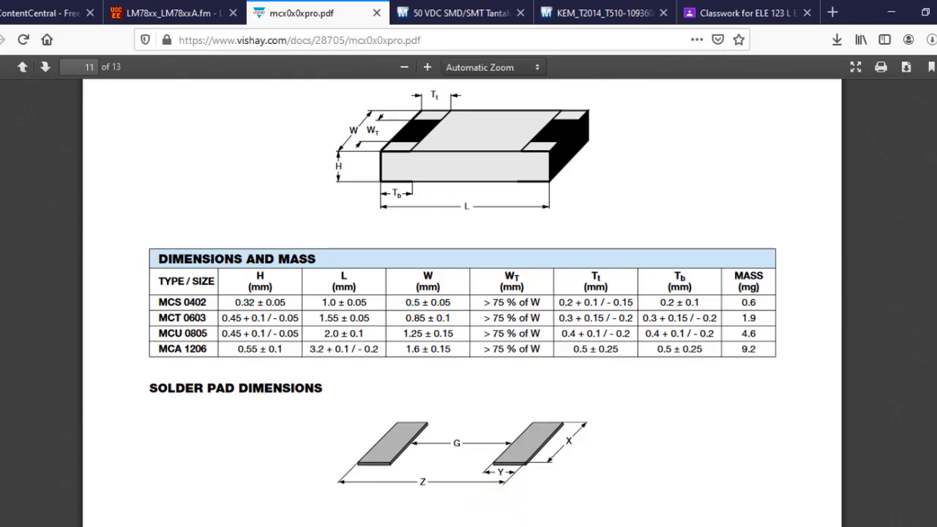
pyautogui.click(487, 522)
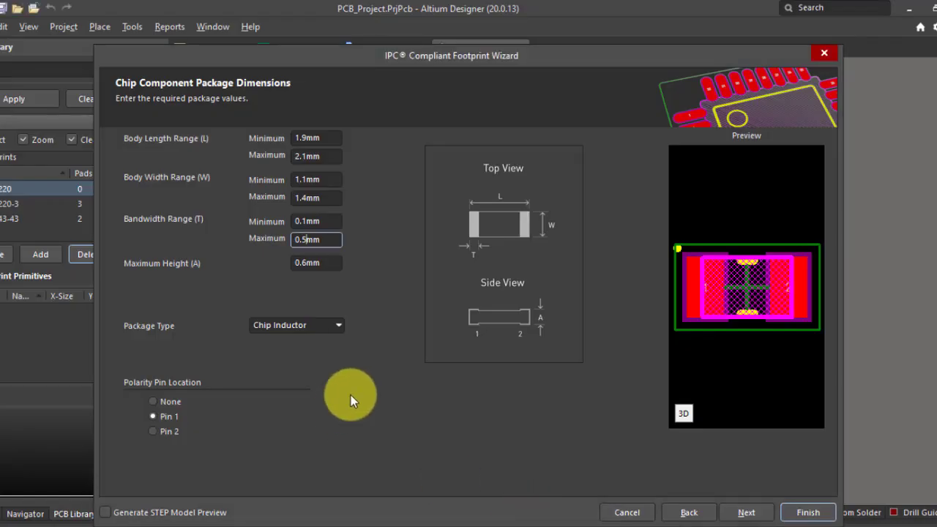
pyautogui.doubleClick(307, 221)
pyautogui.press('Left')
pyautogui.press('Left')
pyautogui.hotkey('shift', 'Left')
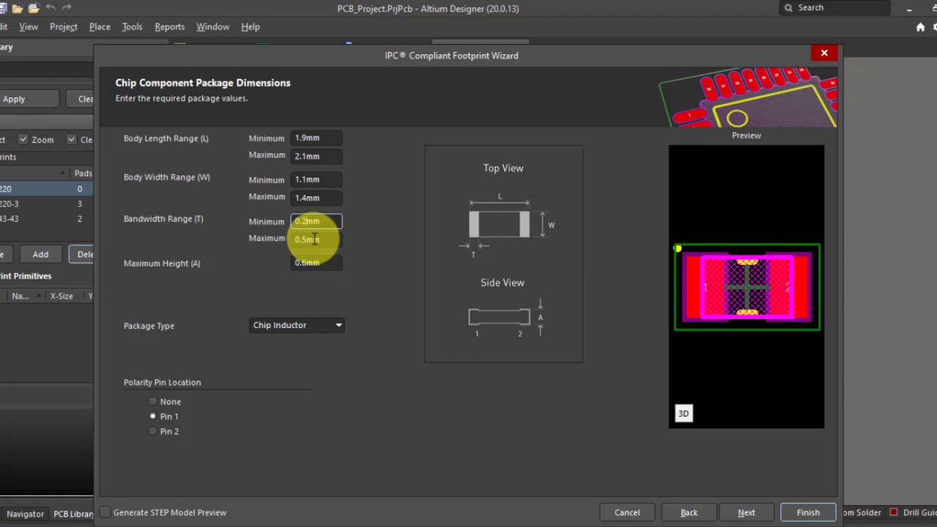
# Set the package type to Chip Capacitor and the polarity pin location to None.
pyautogui.click(313, 322)
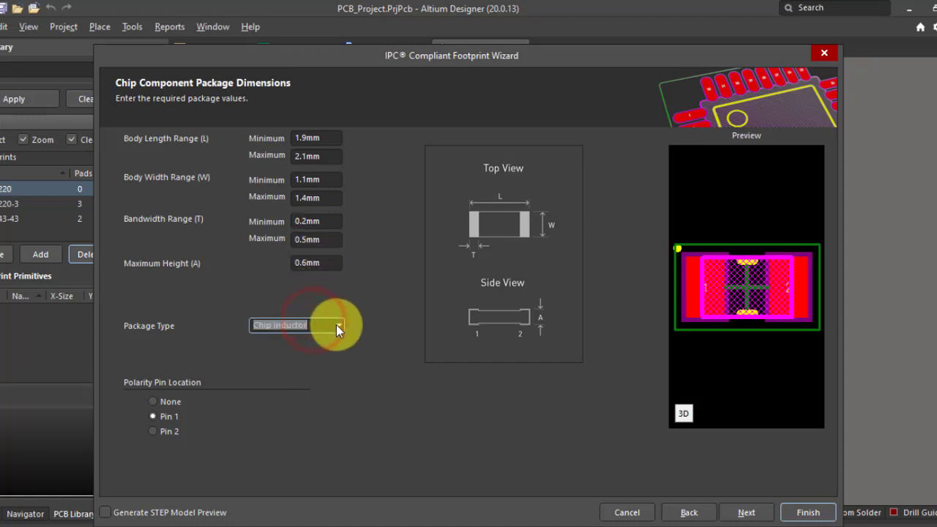
pyautogui.click(336, 324)
pyautogui.click(315, 339)
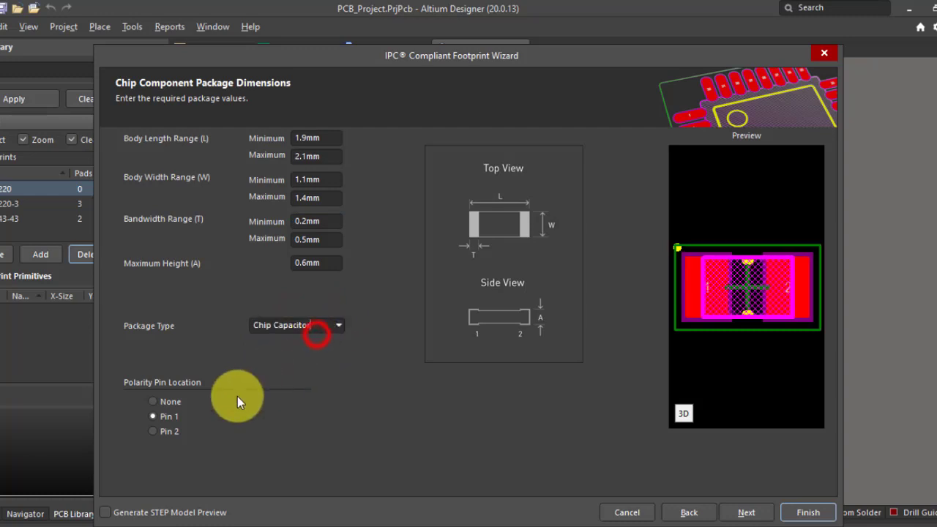
pyautogui.click(170, 404)
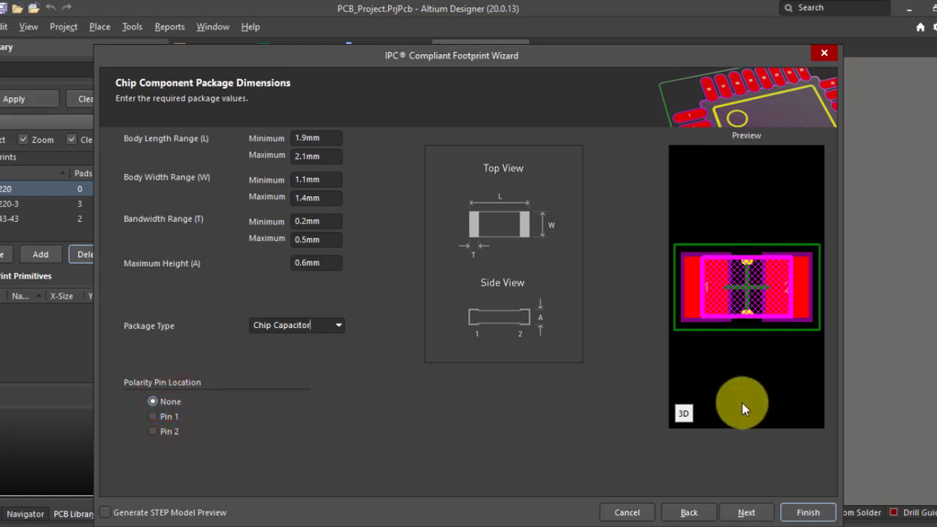
# Finish the footprint wizard with calculated heel spacing and default solder fillets, and view the new footprint in 3D.
pyautogui.click(746, 512)
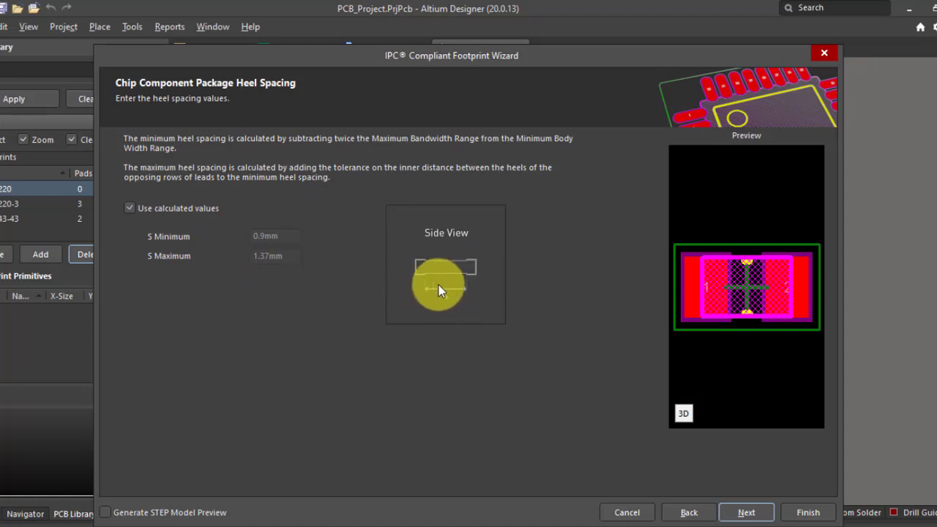
pyautogui.click(740, 512)
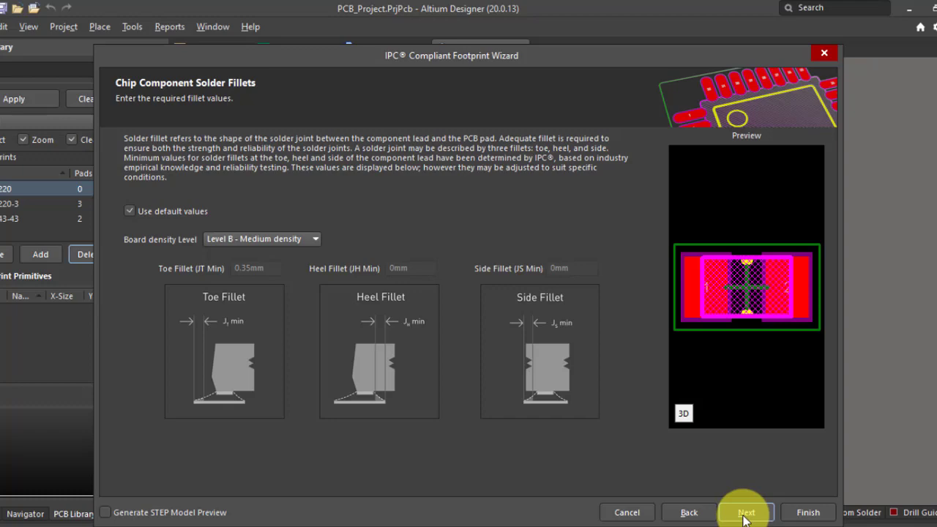
pyautogui.click(821, 513)
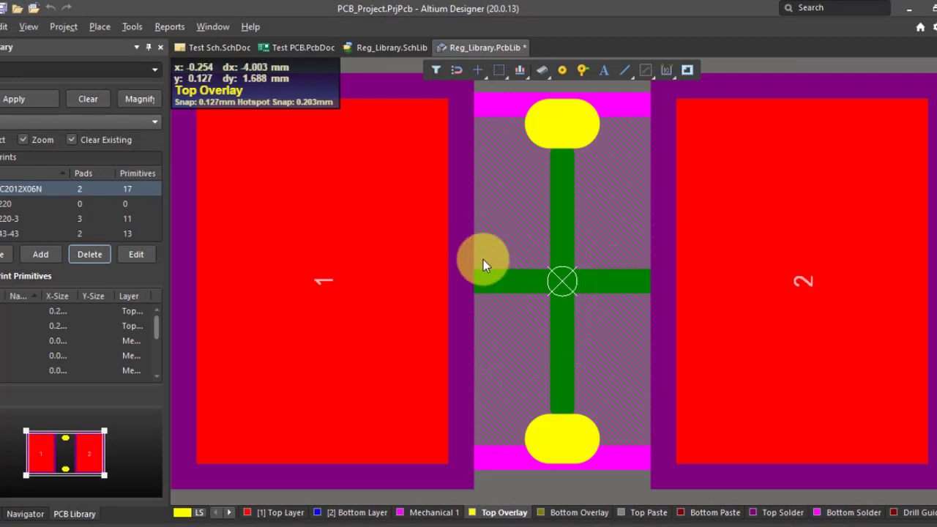
pyautogui.keyDown('ctrl'); pyautogui.scroll(-2, 483, 259); pyautogui.keyUp('ctrl')
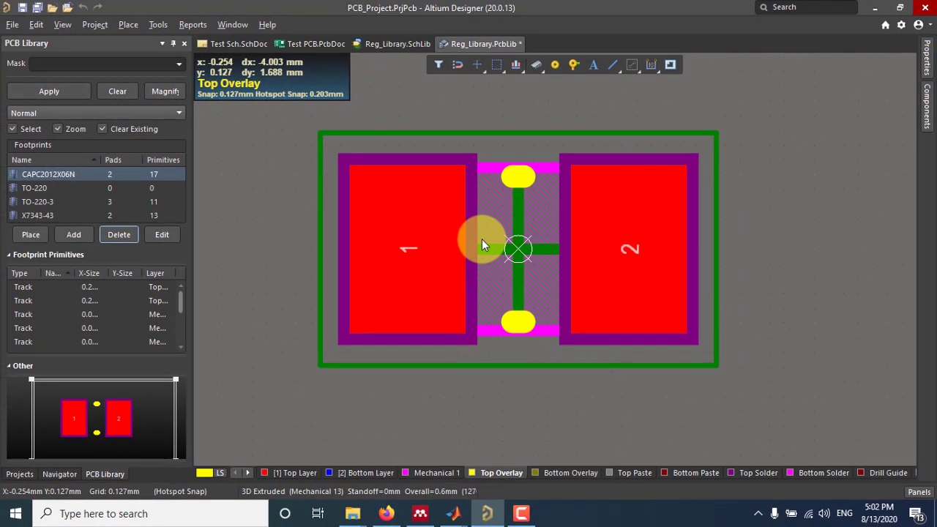
pyautogui.press('3')
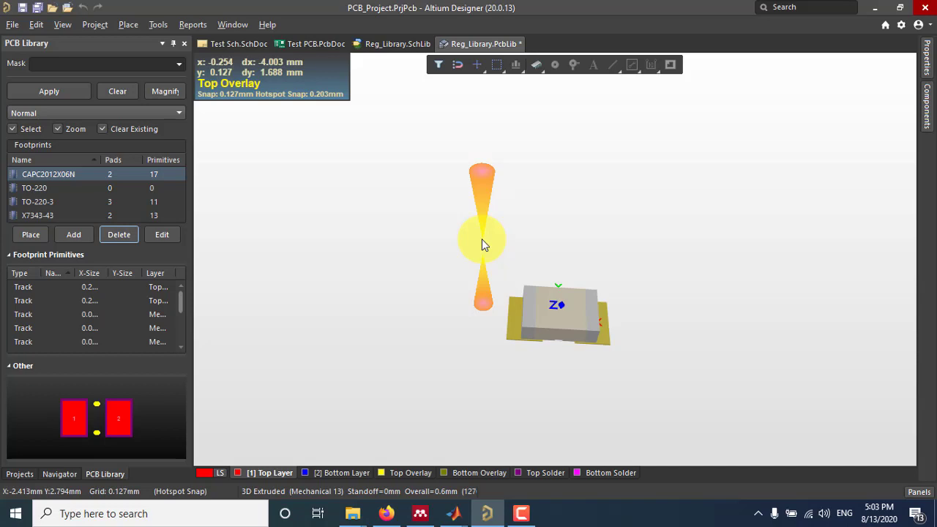
# Open the properties of footprint CAPC2012X06N and change its name to R0805.
pyautogui.doubleClick(61, 174)
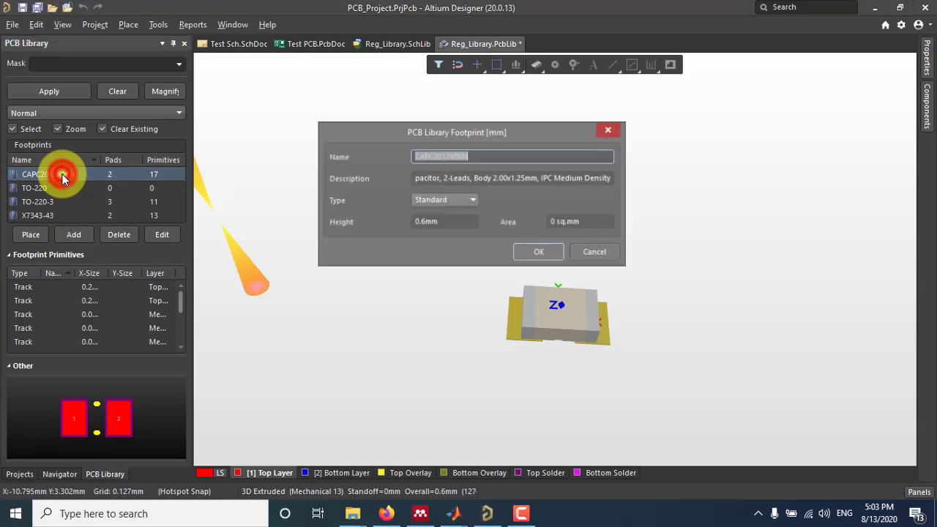
pyautogui.click(483, 155)
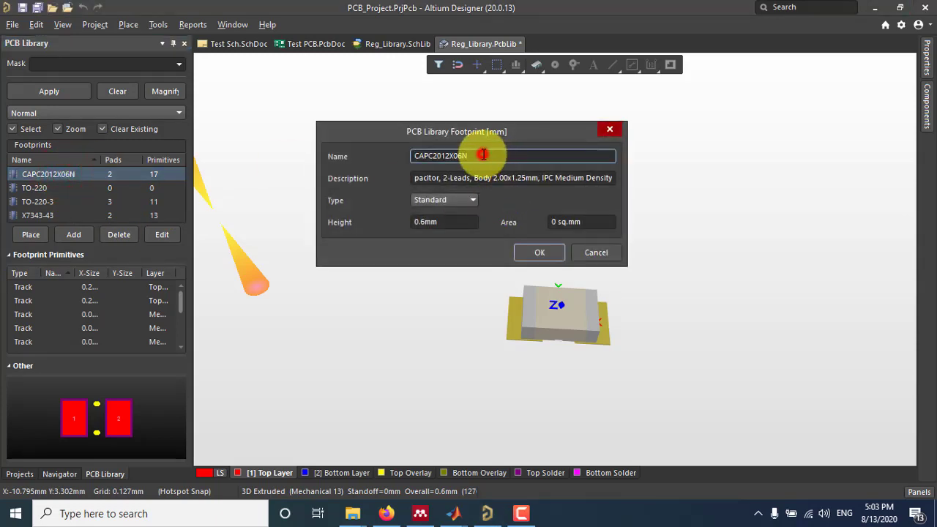
pyautogui.click(489, 178)
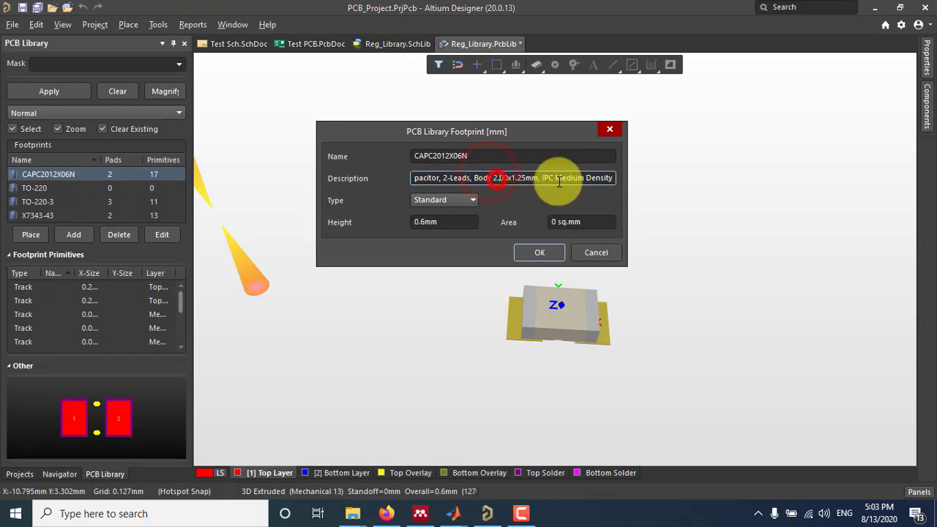
pyautogui.moveTo(615, 184); pyautogui.dragTo(346, 173)
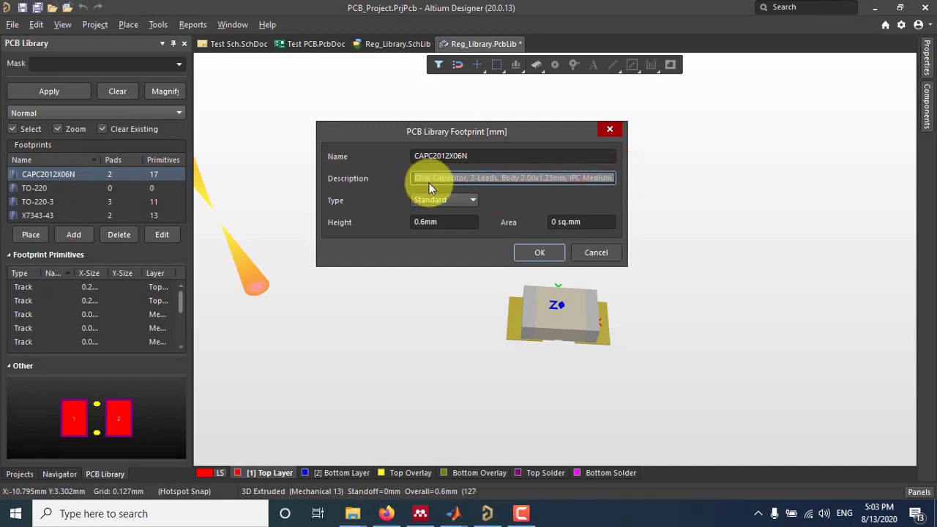
pyautogui.doubleClick(504, 152)
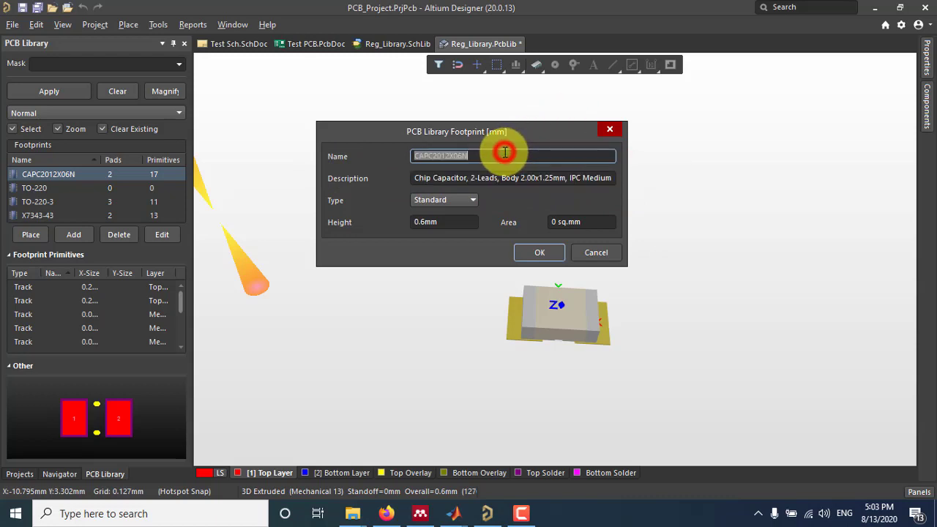
pyautogui.write('R0805')
# Replace "Chip Capacitor," with "resistor" in the footprint's description, apply the properties, and return to the 2D view.
pyautogui.click(469, 174)
pyautogui.doubleClick(420, 178)
pyautogui.moveTo(443, 177); pyautogui.dragTo(347, 192)
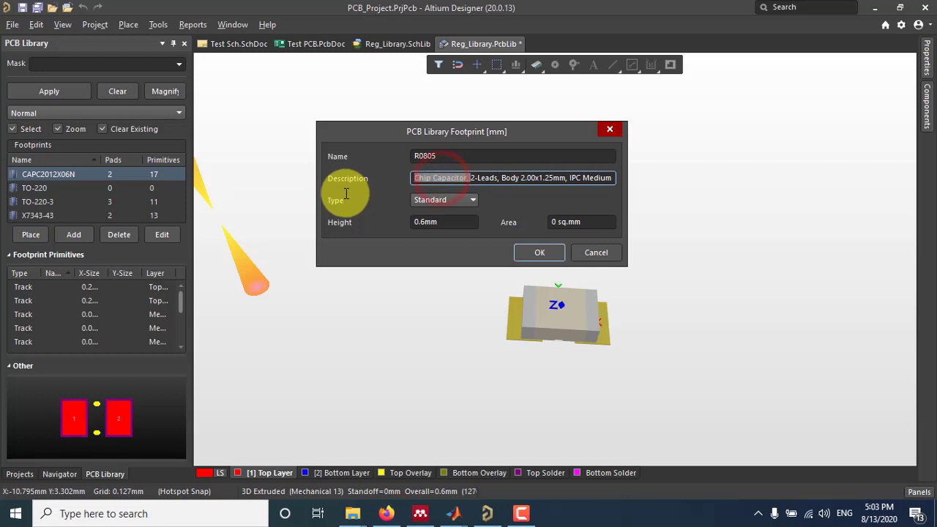
pyautogui.press('BackSpace')
pyautogui.write('resi')
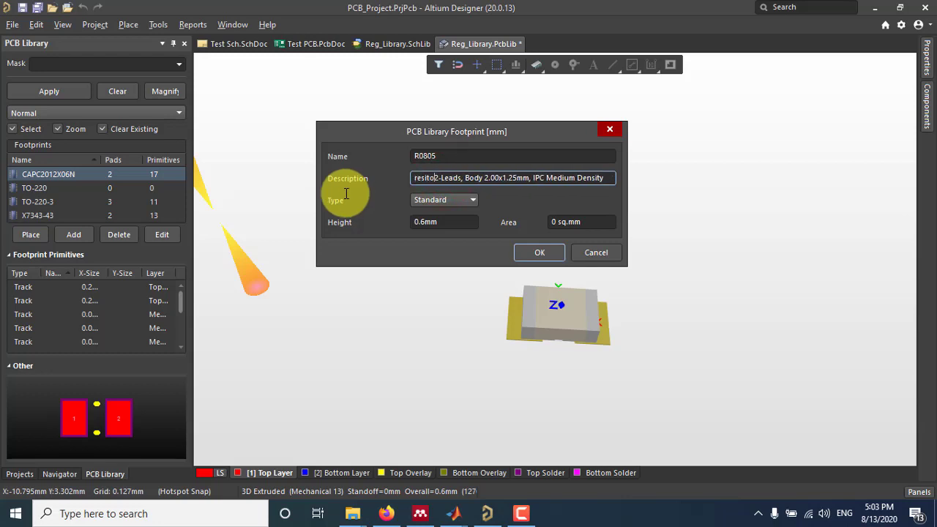
pyautogui.write('stor')
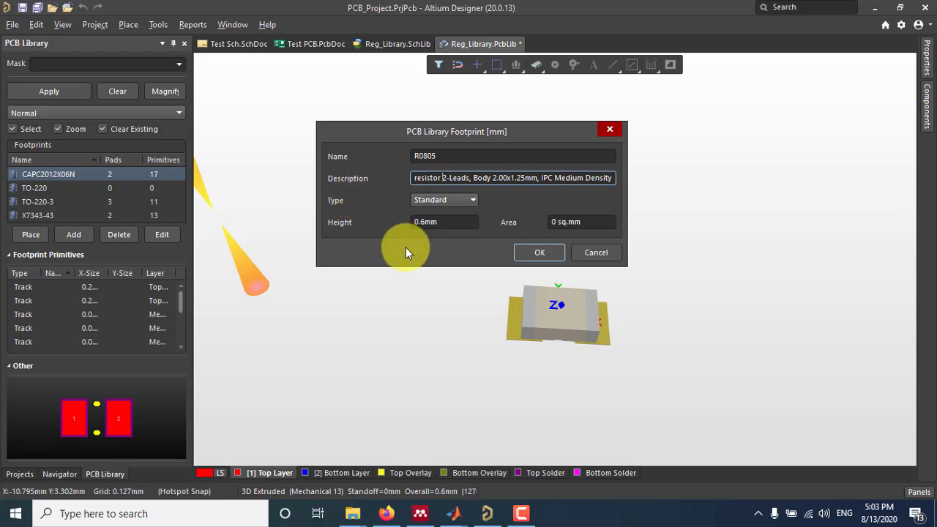
pyautogui.click(540, 253)
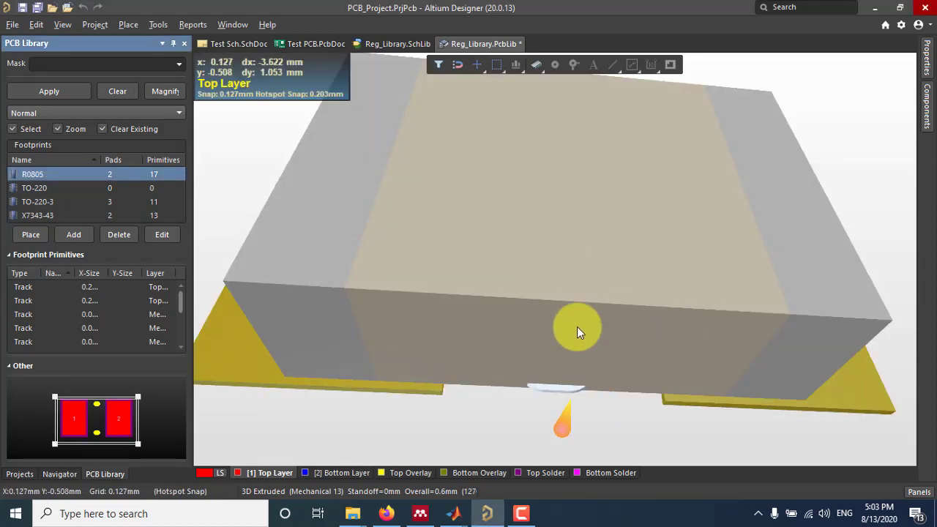
pyautogui.press('2')
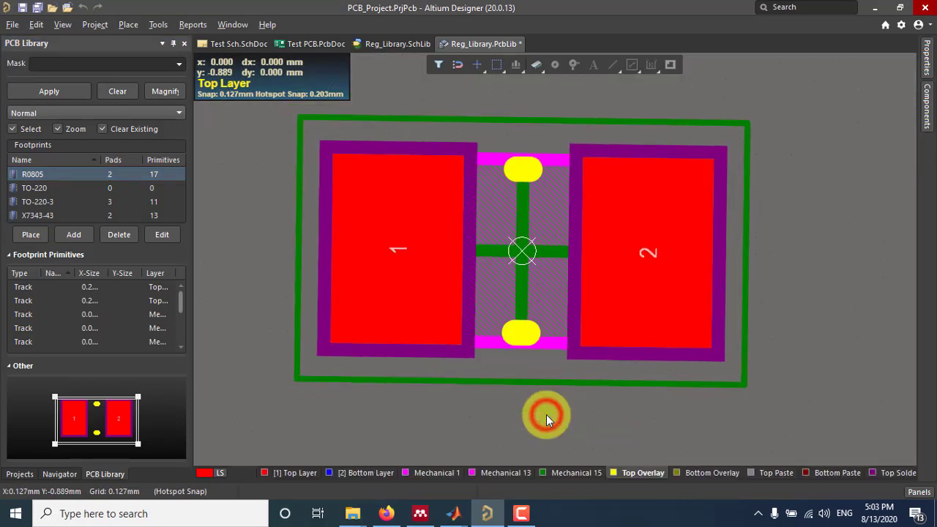
pyautogui.click(831, 286)
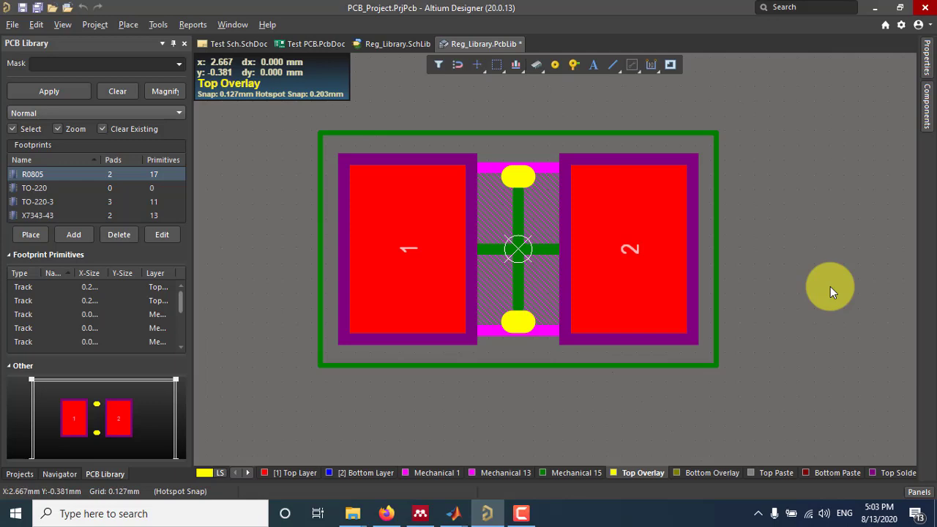
# Switch to Firefox and examine the LM350, LM7805 and LM7812 circuits in Schematic Library for Power supply.pdf.
pyautogui.click(382, 516)
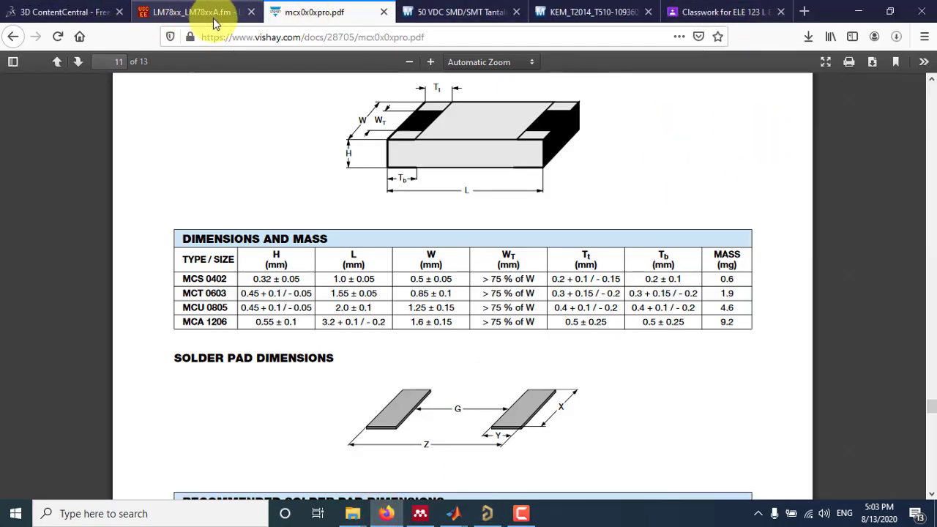
pyautogui.click(460, 11)
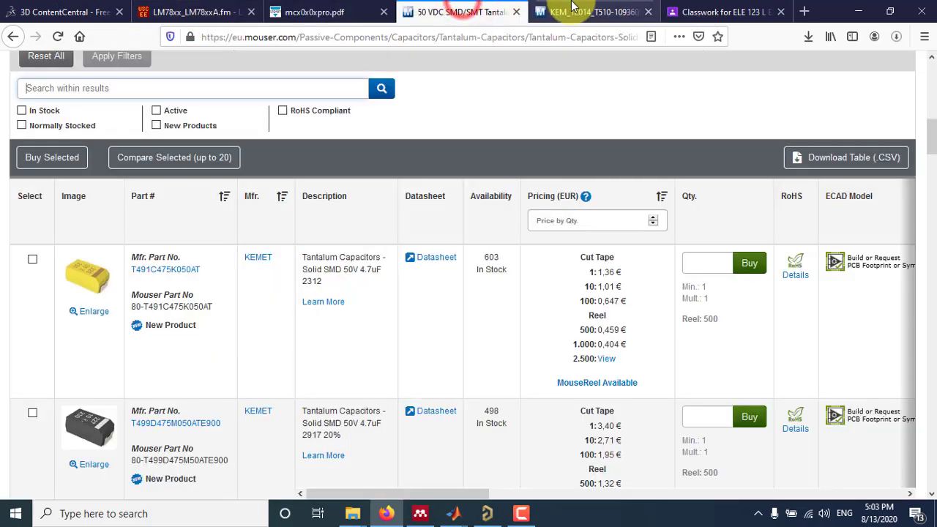
pyautogui.click(571, 8)
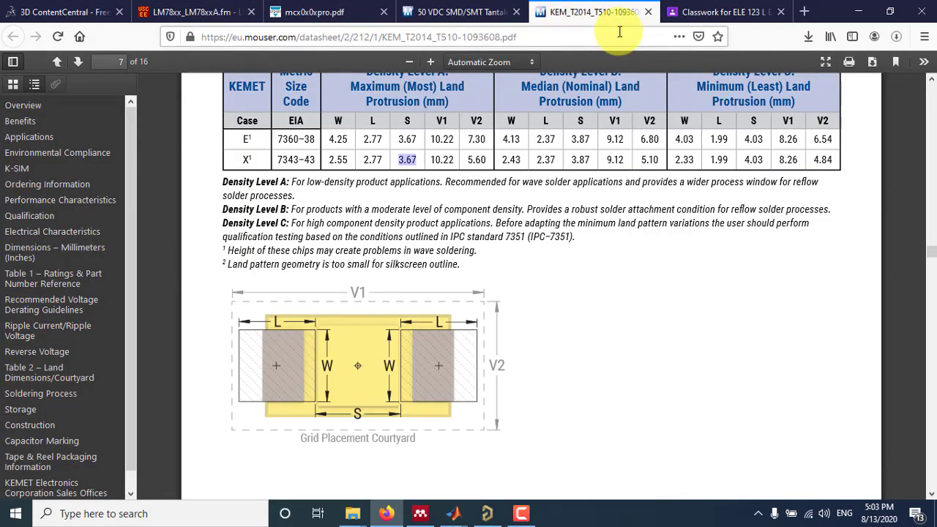
pyautogui.click(669, 13)
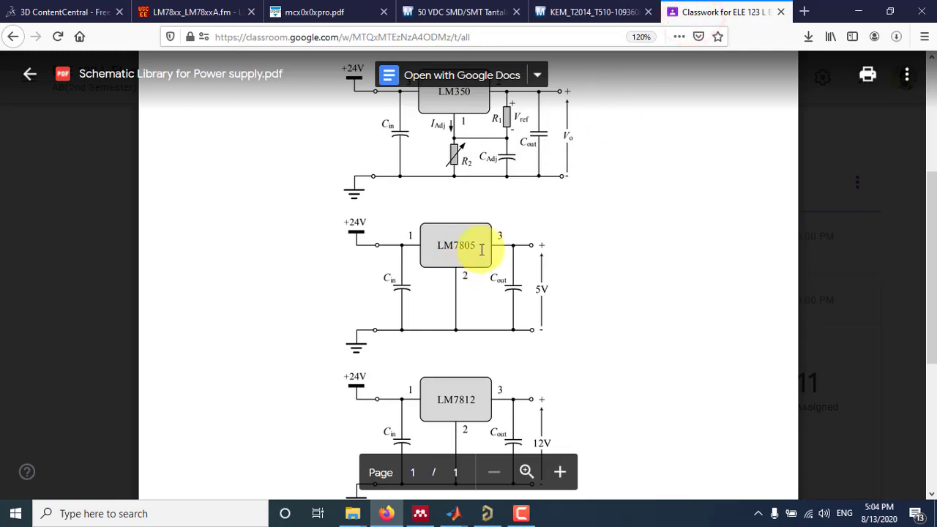
pyautogui.moveTo(928, 184)
pyautogui.mouseDown()
pyautogui.moveTo(927, 239)
pyautogui.moveTo(931, 182)
pyautogui.mouseUp()
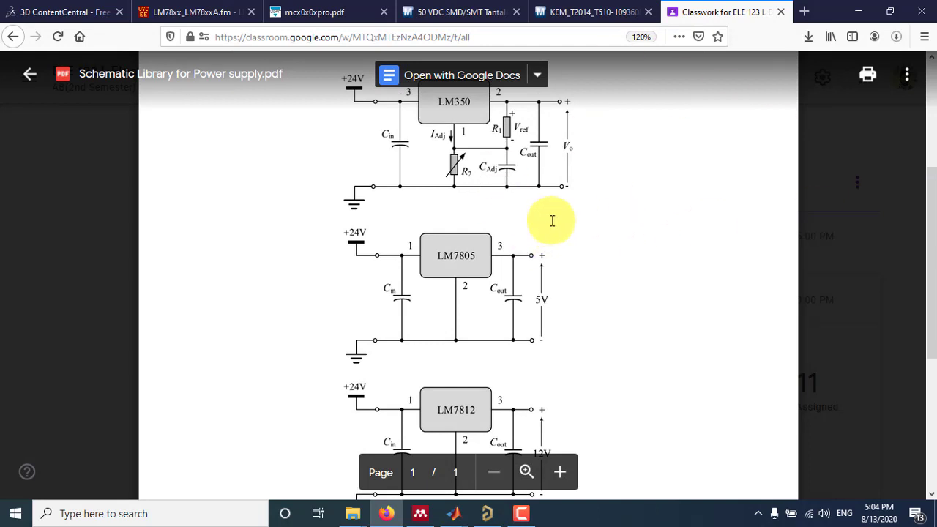